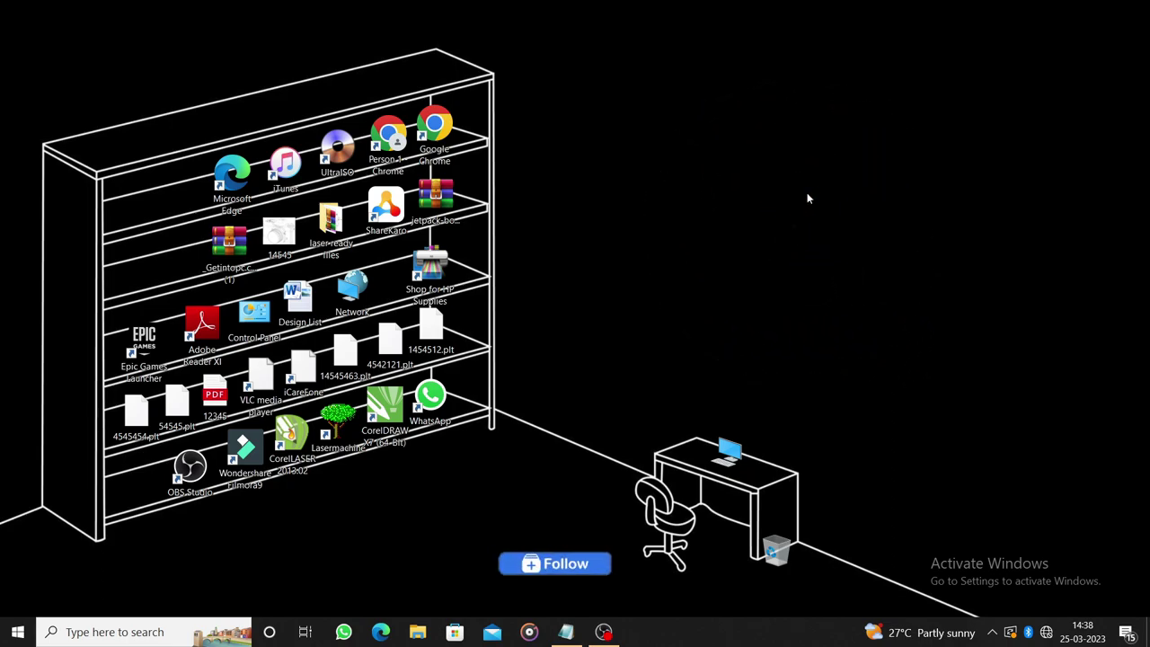
- Refresh the Windows desktop four times from its right-click menu
{"action": "right_click", "coordinate": [782, 158]}
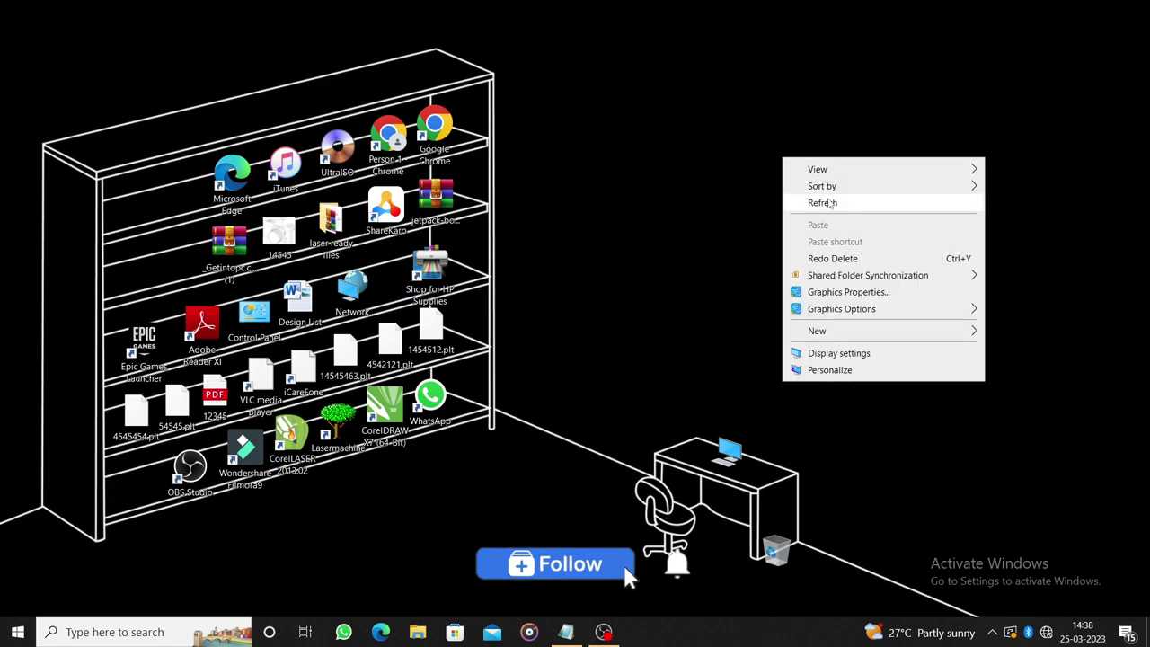
{"action": "left_click", "coordinate": [822, 202]}
{"action": "right_click", "coordinate": [732, 156]}
{"action": "left_click", "coordinate": [770, 203]}
{"action": "right_click", "coordinate": [656, 154]}
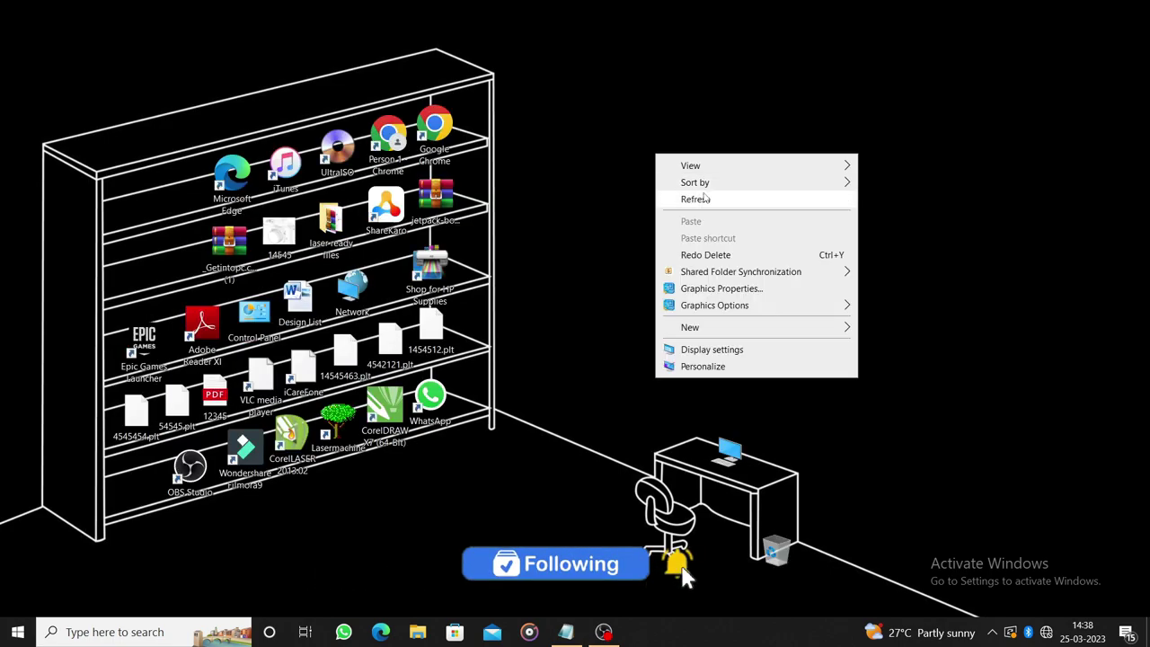
{"action": "left_click", "coordinate": [701, 197]}
{"action": "right_click", "coordinate": [655, 155]}
{"action": "left_click", "coordinate": [701, 198]}
- Refresh the desktop twice more and launch CorelLASER from its desktop icon
{"action": "right_click", "coordinate": [653, 160]}
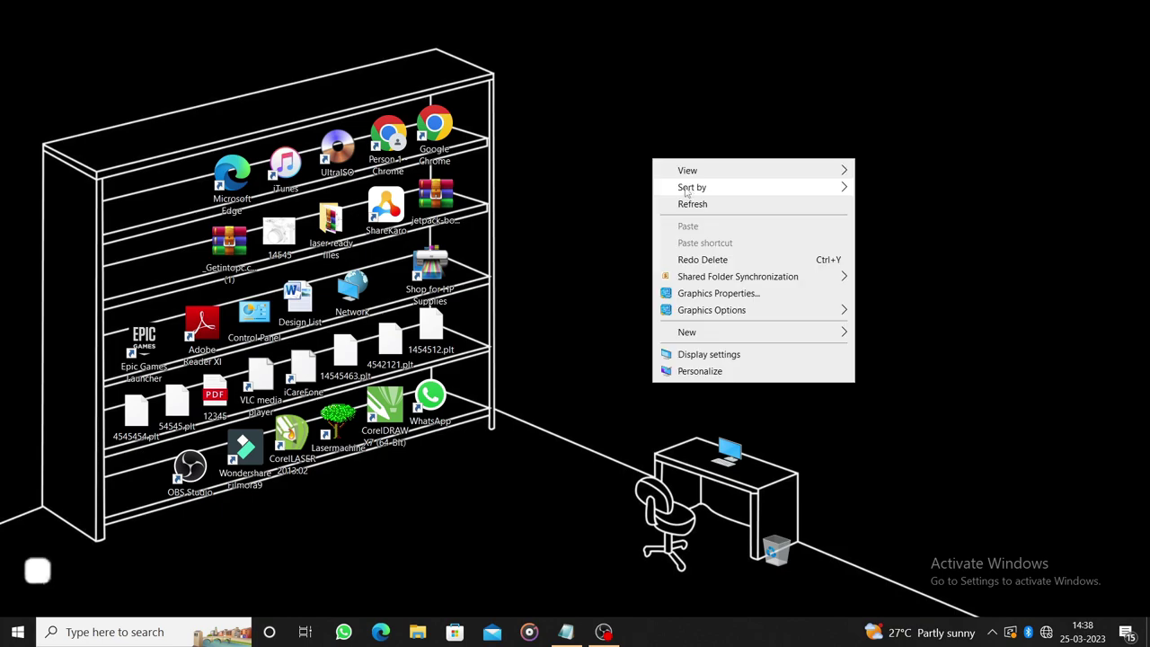
{"action": "left_click", "coordinate": [695, 198]}
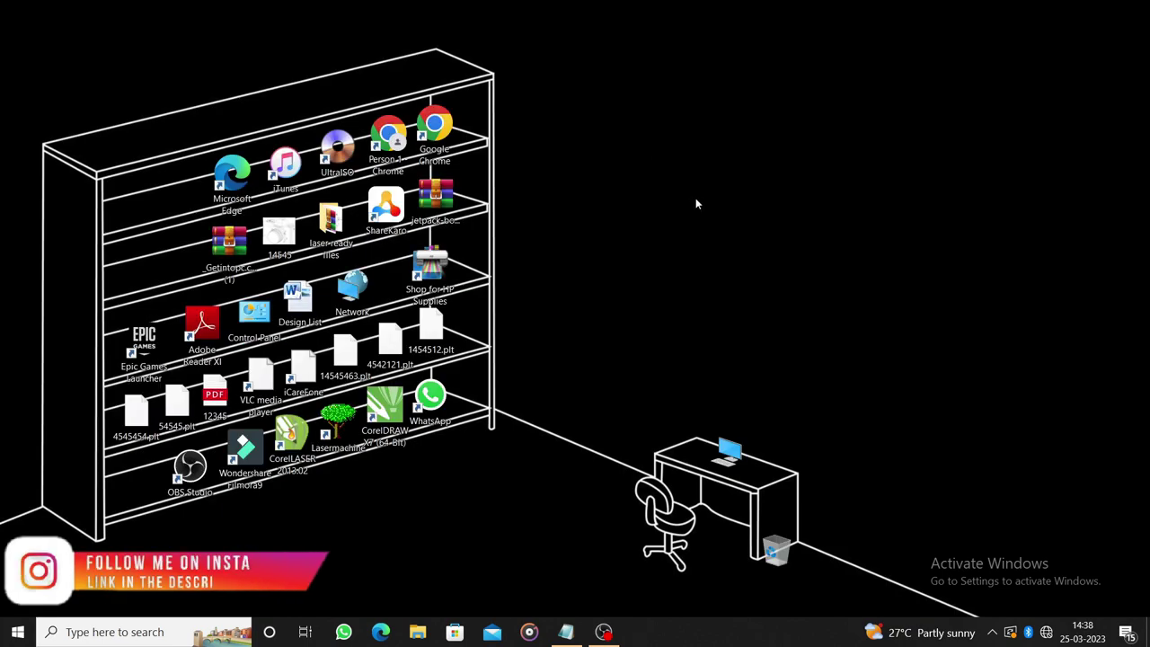
{"action": "right_click", "coordinate": [695, 199]}
{"action": "left_click", "coordinate": [722, 241]}
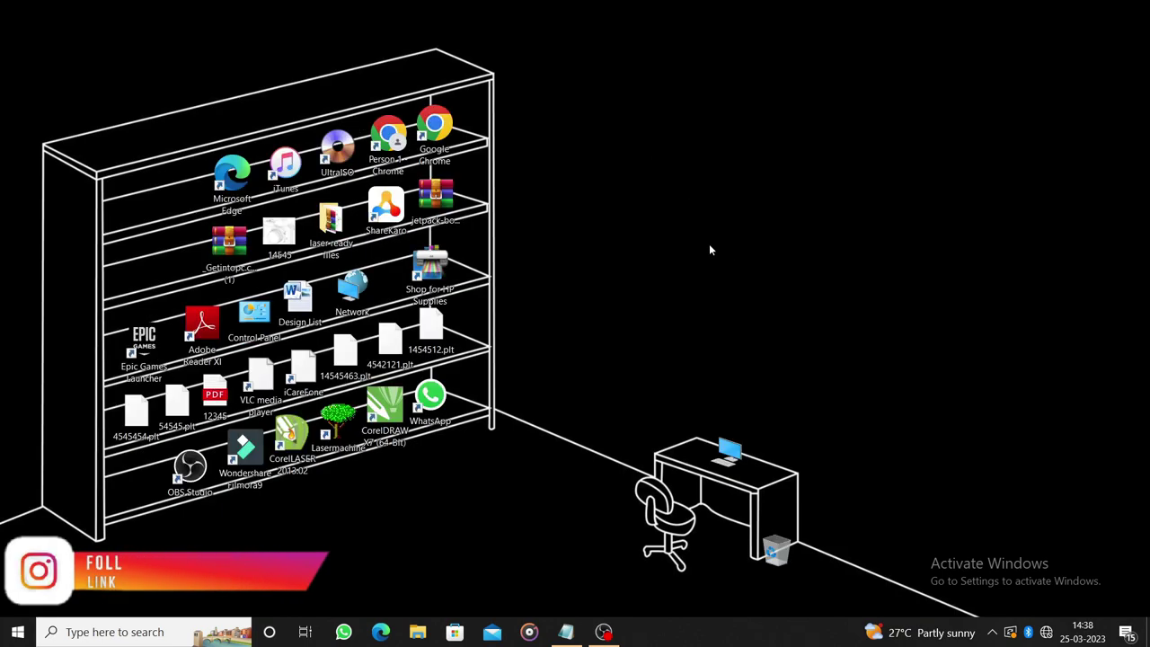
{"action": "double_click", "coordinate": [292, 440]}
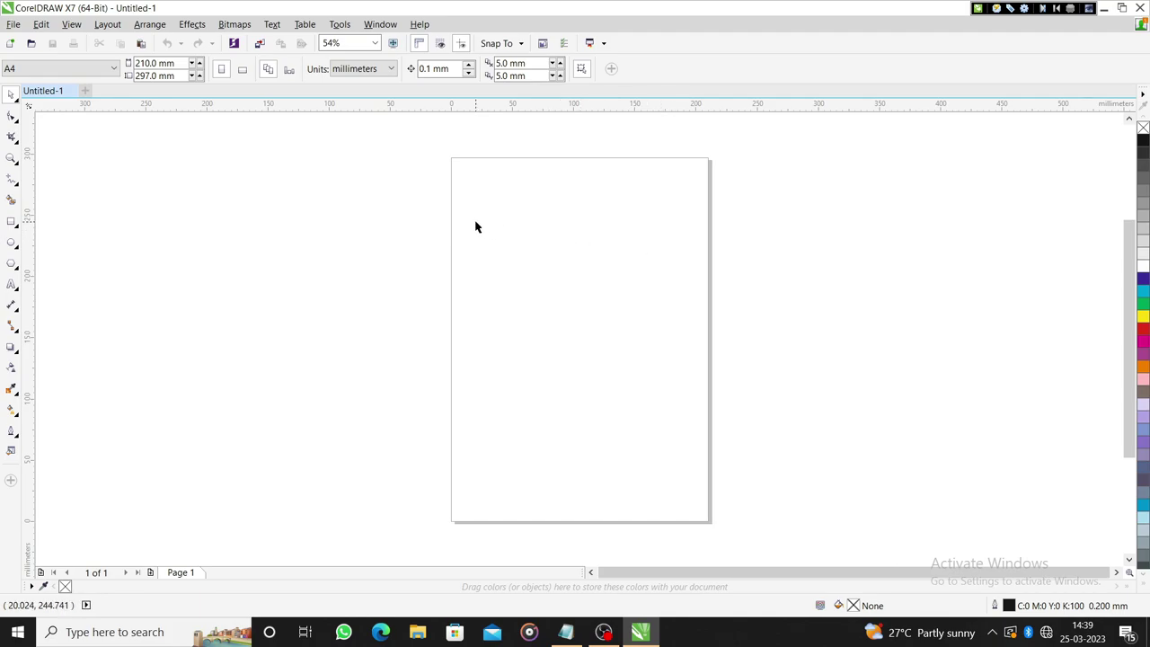
- Choose an entry from the blank A4 page's right-click menu while CorelLASER loads
{"action": "right_click", "coordinate": [479, 191]}
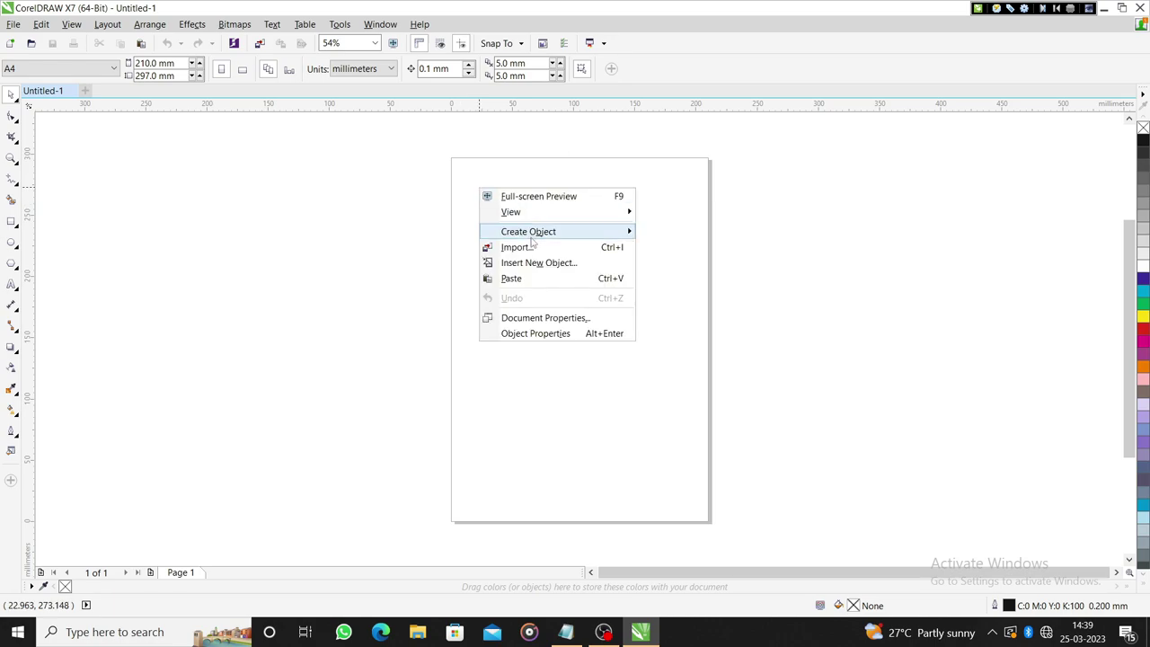
{"action": "left_click", "coordinate": [308, 249]}
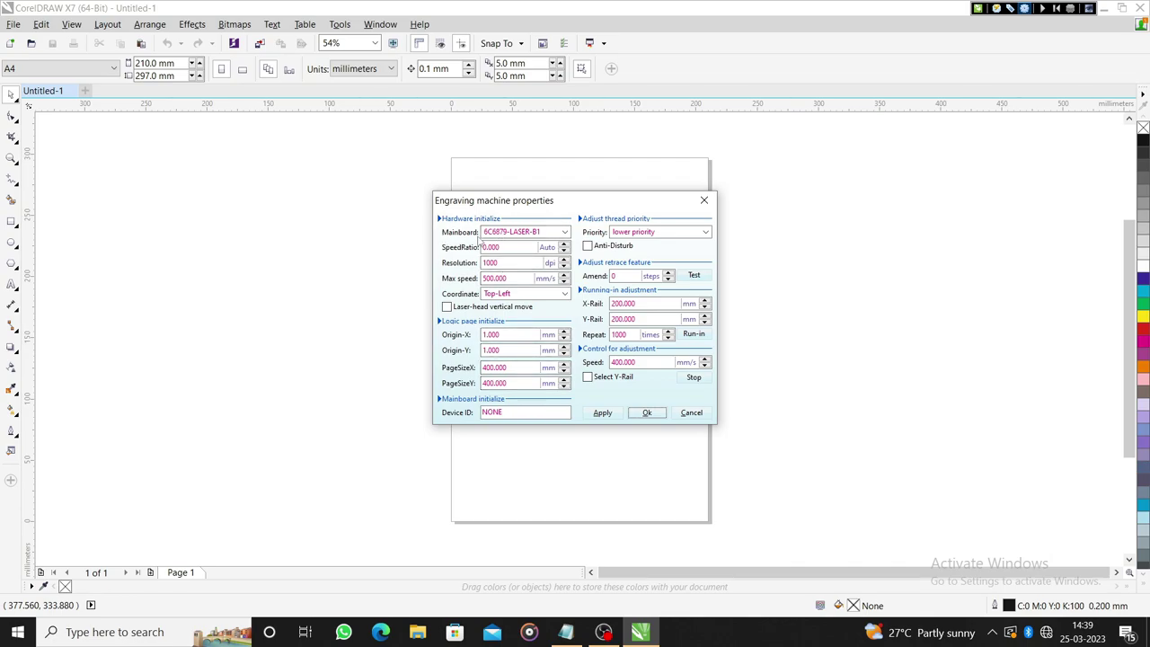
- Set the engraving mainboard to 6C6879-LASER-M2, save, and acknowledge the restart notice
{"action": "left_click", "coordinate": [517, 232]}
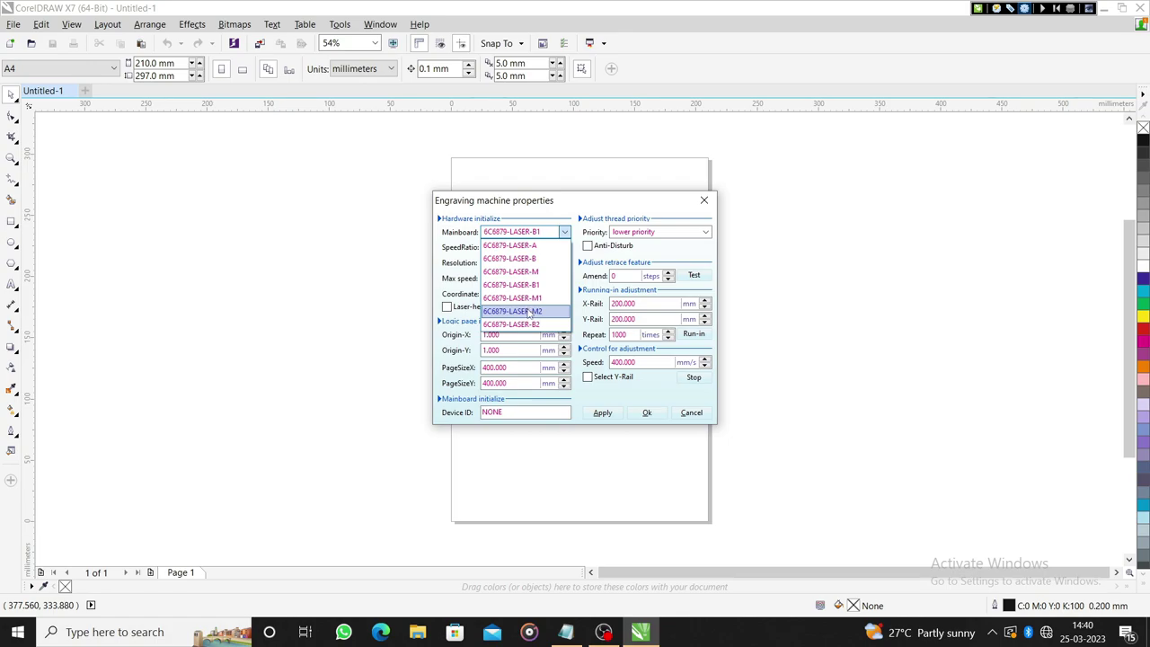
{"action": "left_click", "coordinate": [536, 312]}
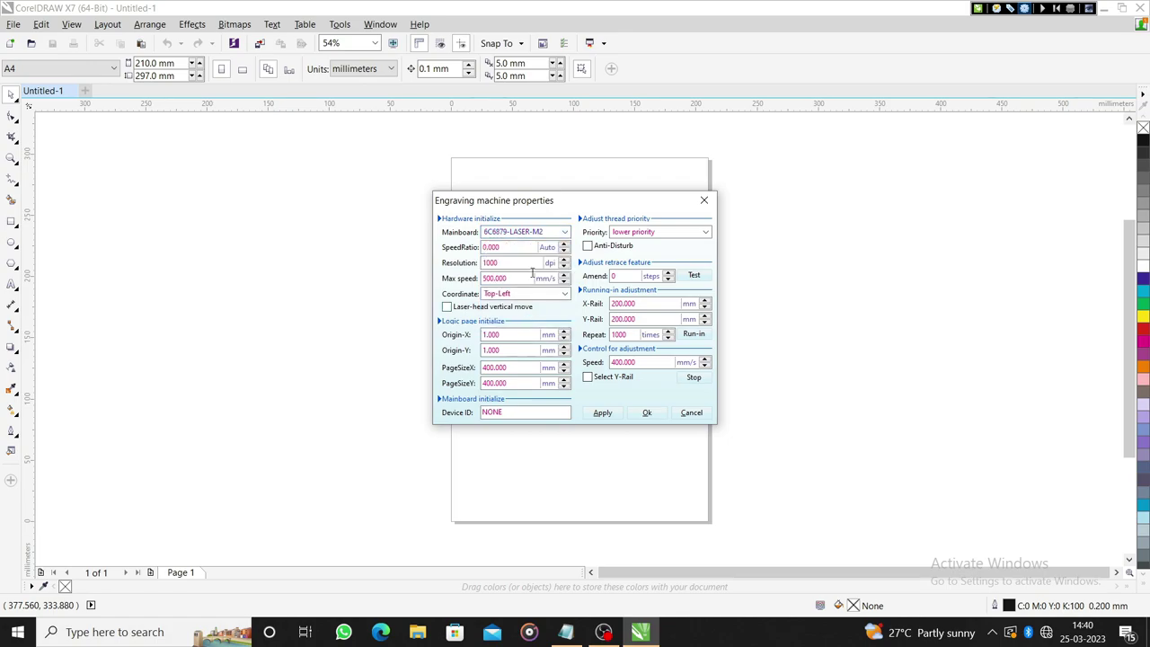
{"action": "left_click", "coordinate": [514, 232]}
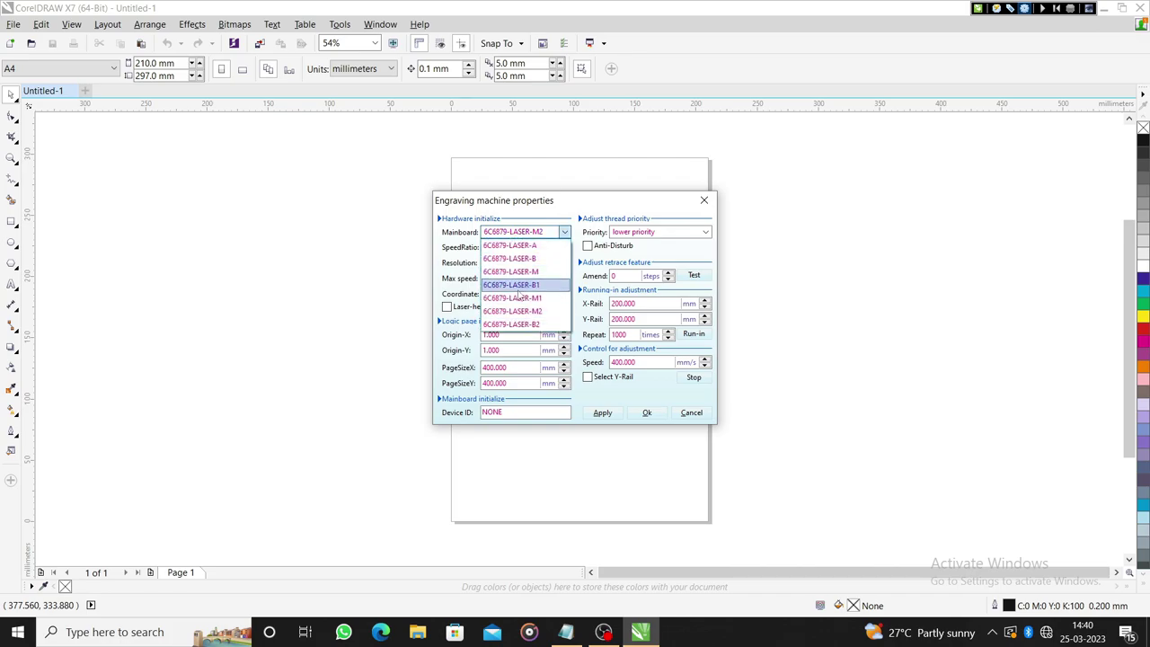
{"action": "left_click", "coordinate": [528, 315]}
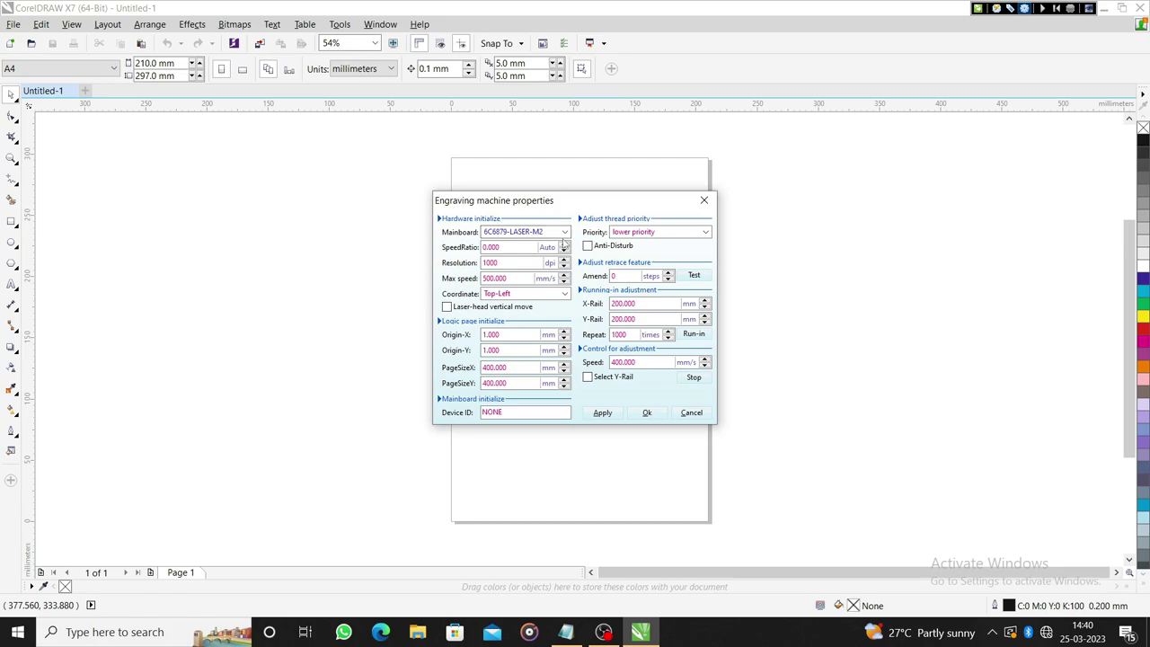
{"action": "left_click", "coordinate": [643, 416]}
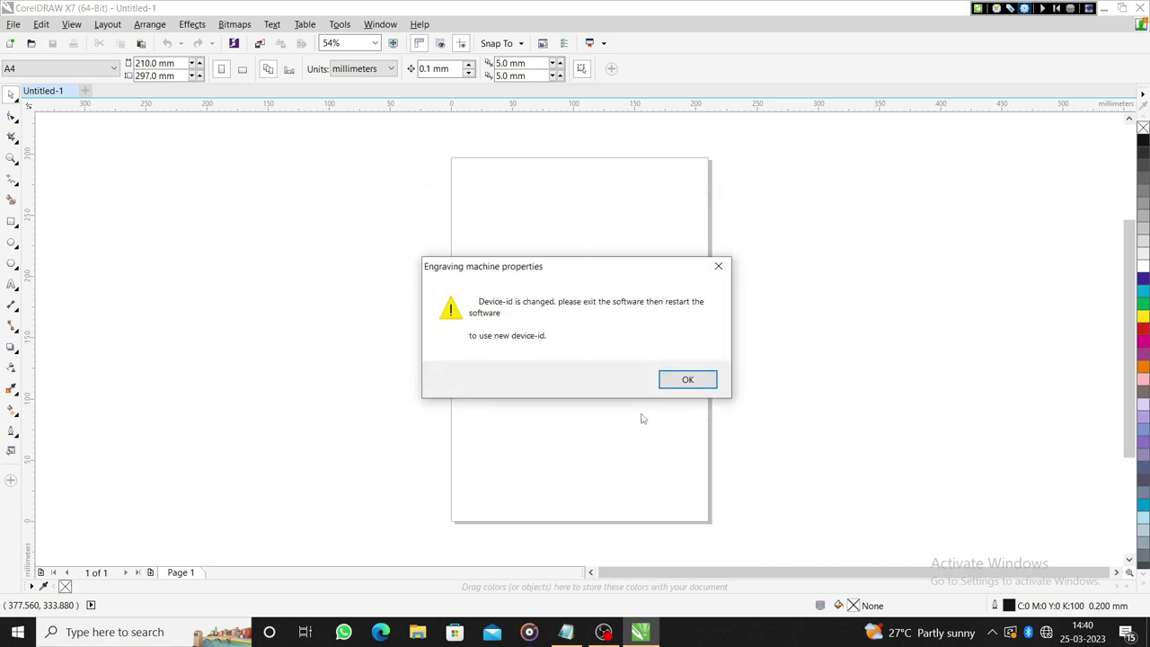
{"action": "left_click", "coordinate": [709, 382]}
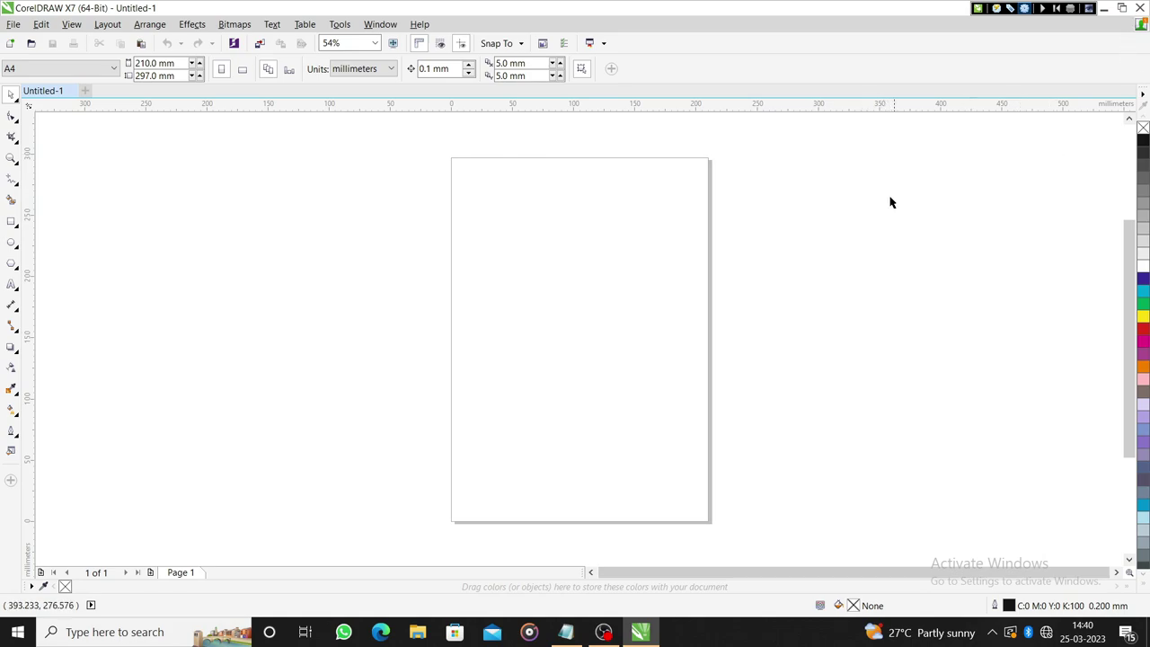
{"action": "left_click", "coordinate": [1025, 8]}
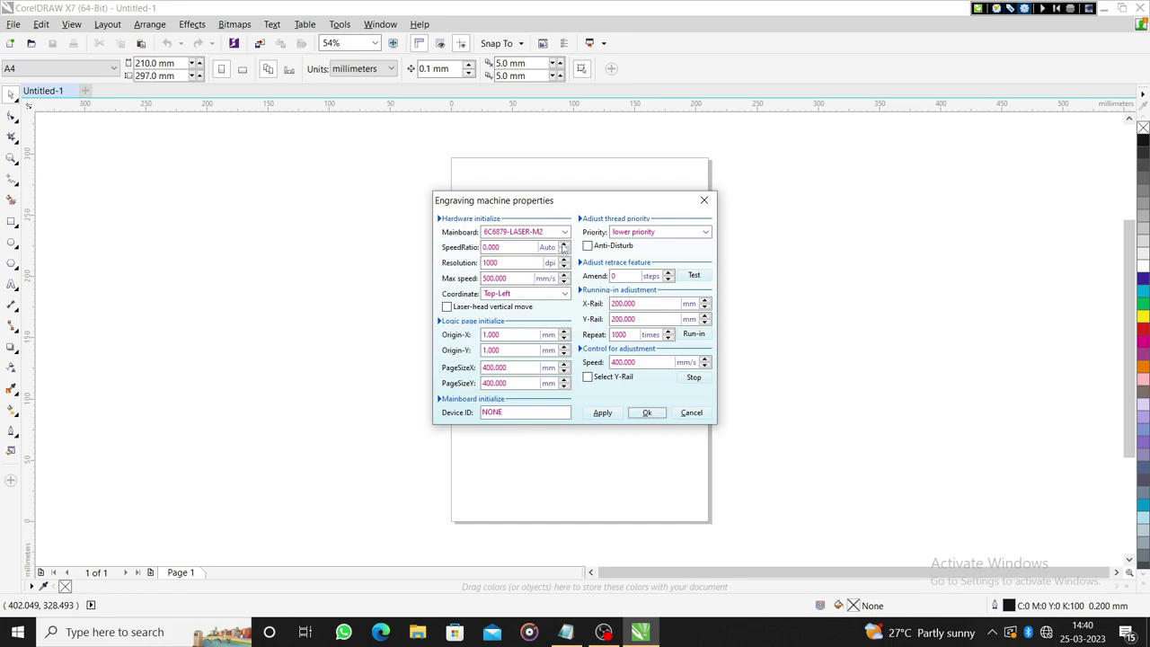
{"action": "left_click", "coordinate": [537, 297]}
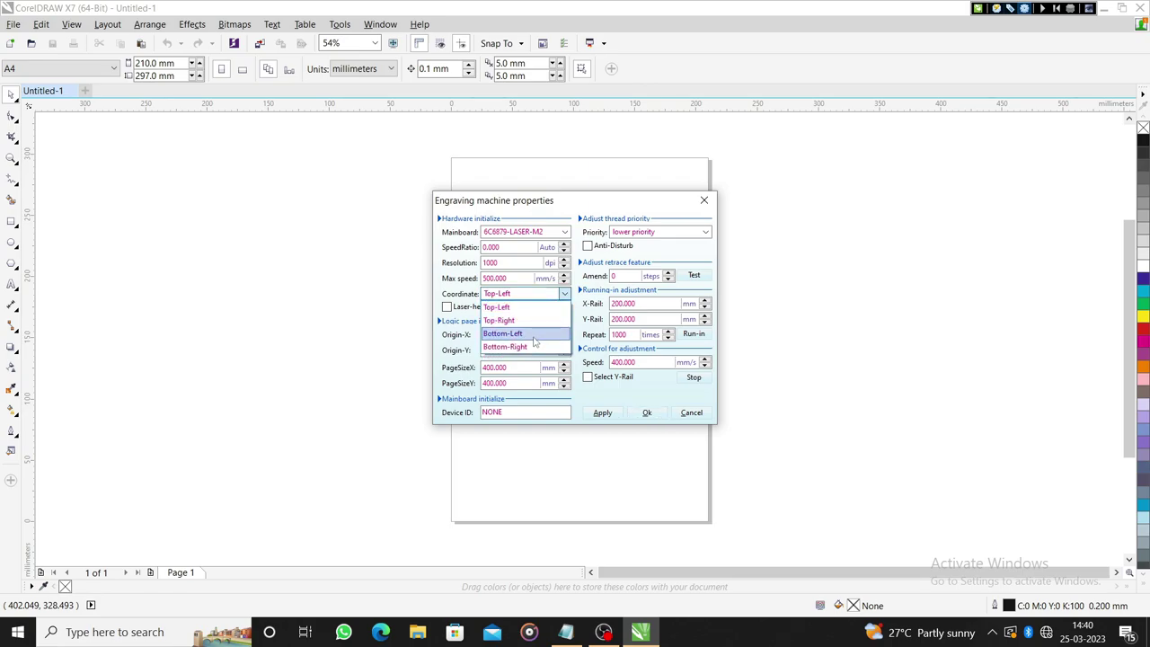
{"action": "left_click", "coordinate": [533, 321]}
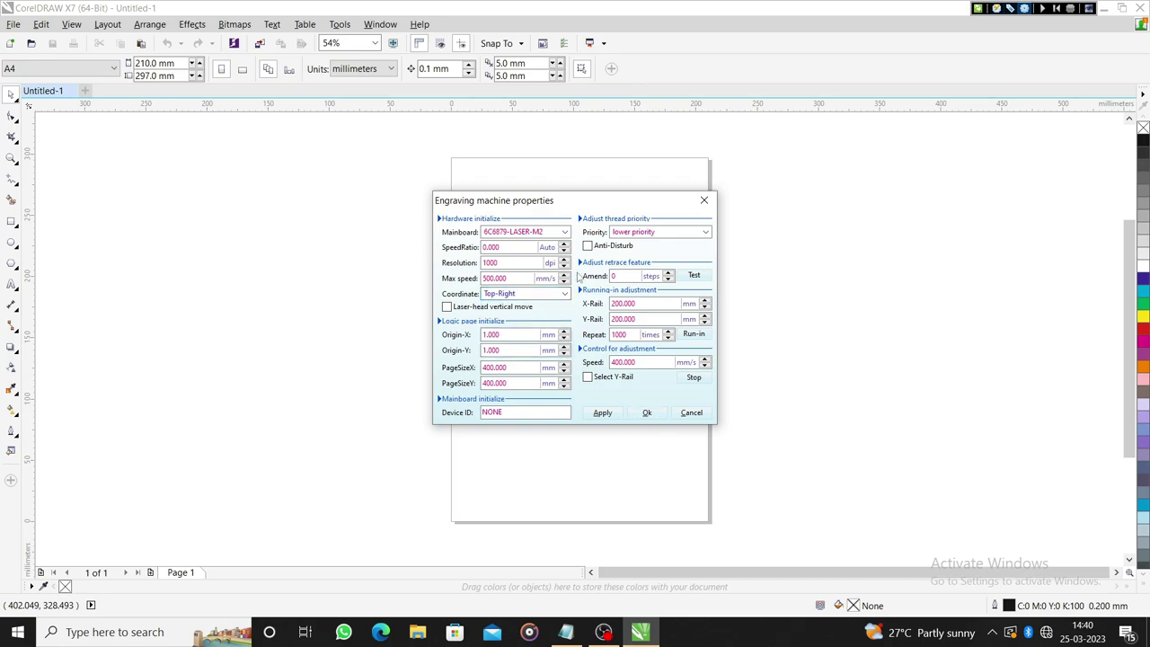
{"action": "left_click", "coordinate": [705, 200]}
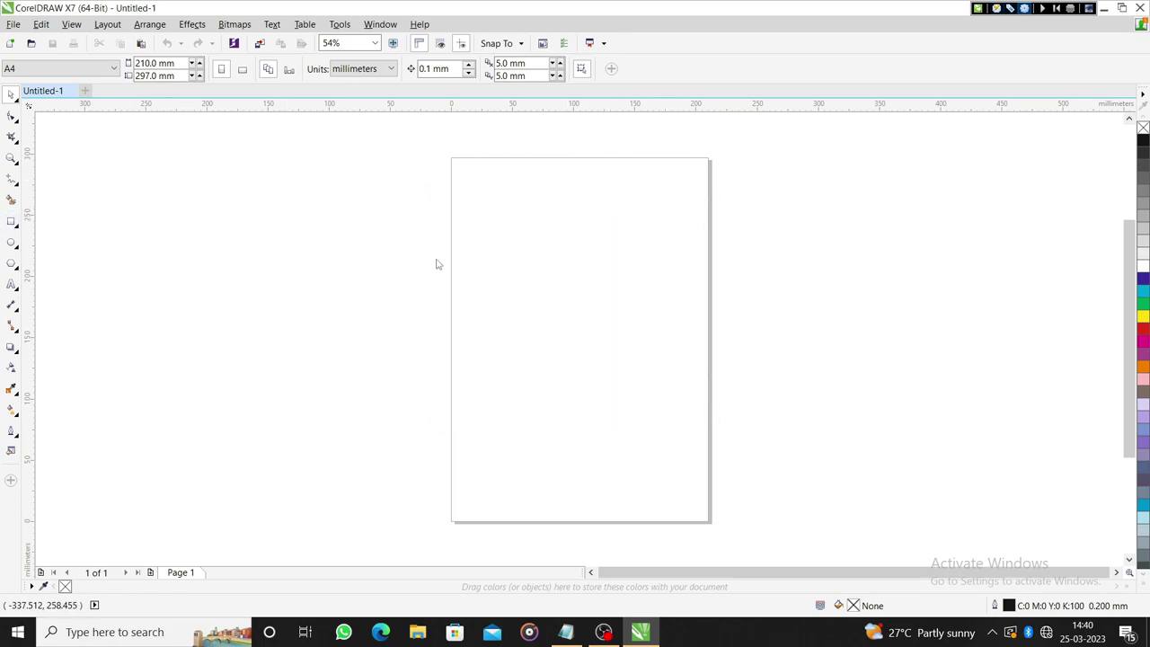
- Draw a 44.57 × 46.039 mm rectangle near the page's top-left and preview it in the Engraving manager
{"action": "left_click_drag", "start_coordinate": [472, 210], "coordinate": [527, 268]}
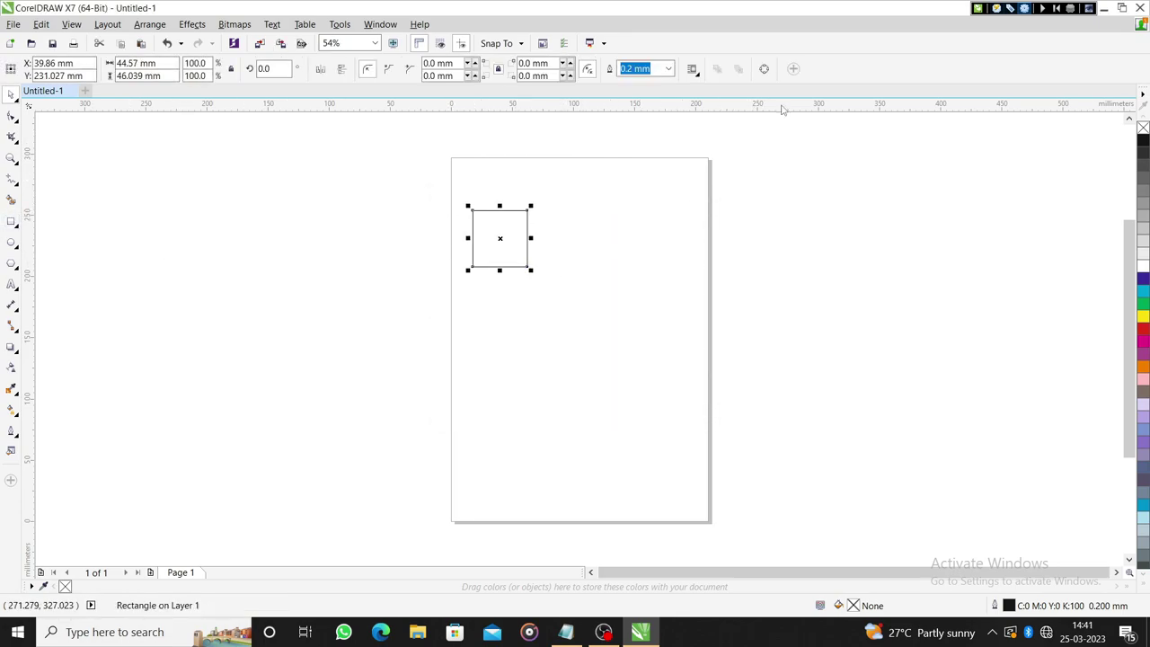
{"action": "left_click", "coordinate": [1008, 9]}
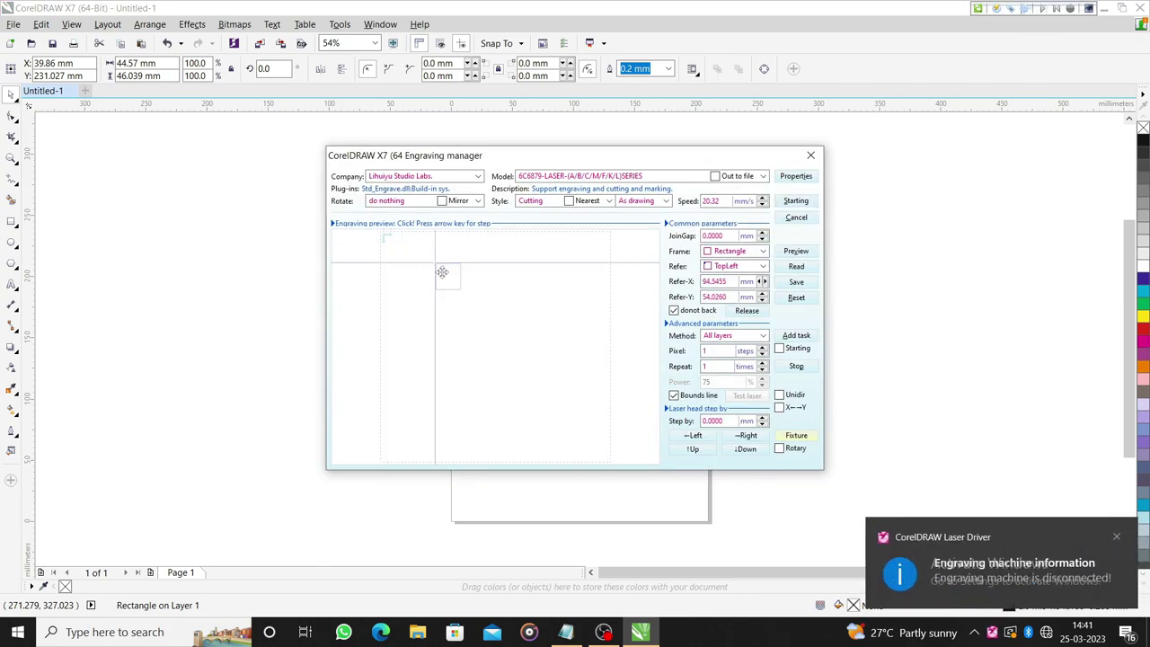
{"action": "left_click", "coordinate": [475, 272]}
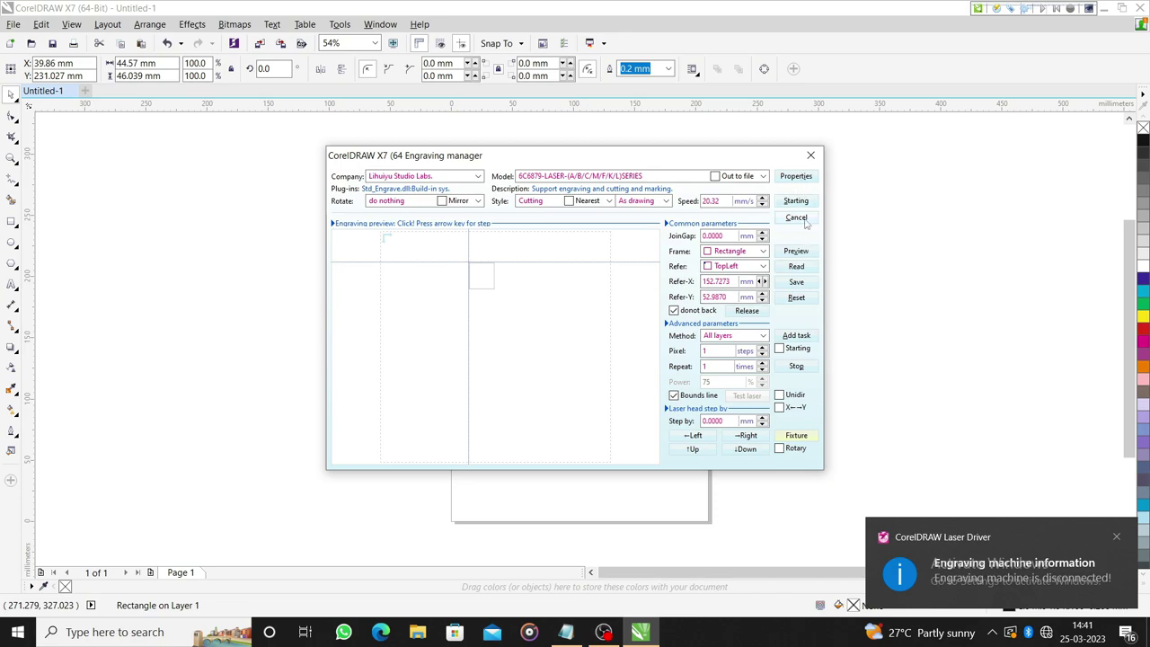
{"action": "left_click", "coordinate": [796, 219]}
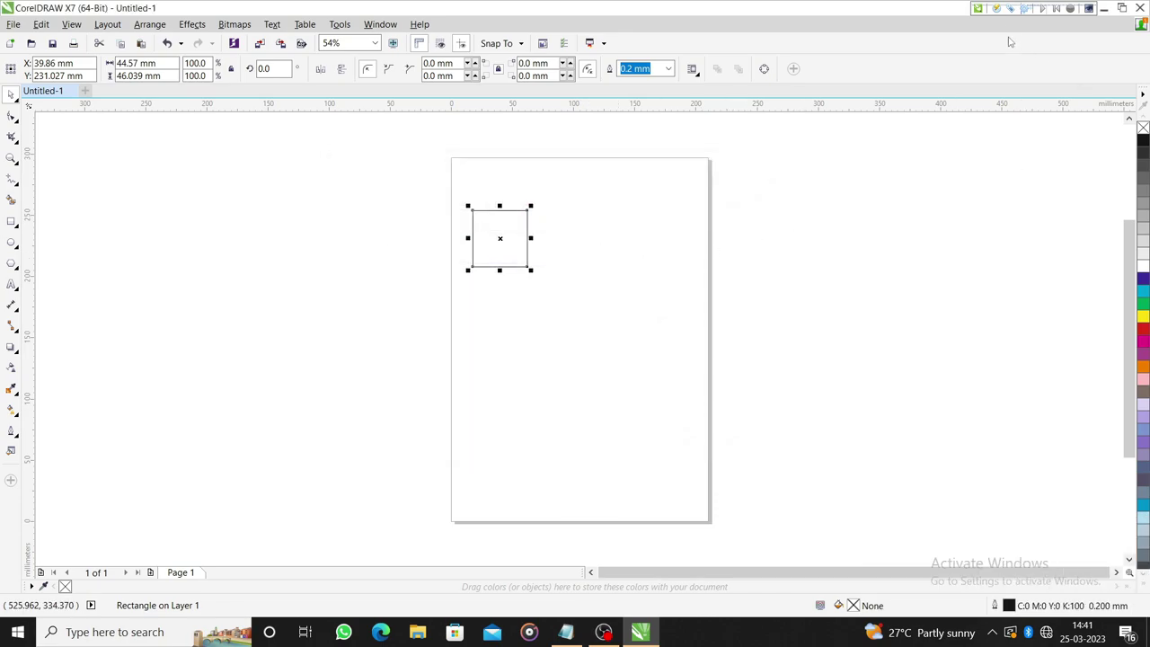
- Set the machine coordinate origin to Top-Right and shift the job frame lower
{"action": "left_click", "coordinate": [1024, 9]}
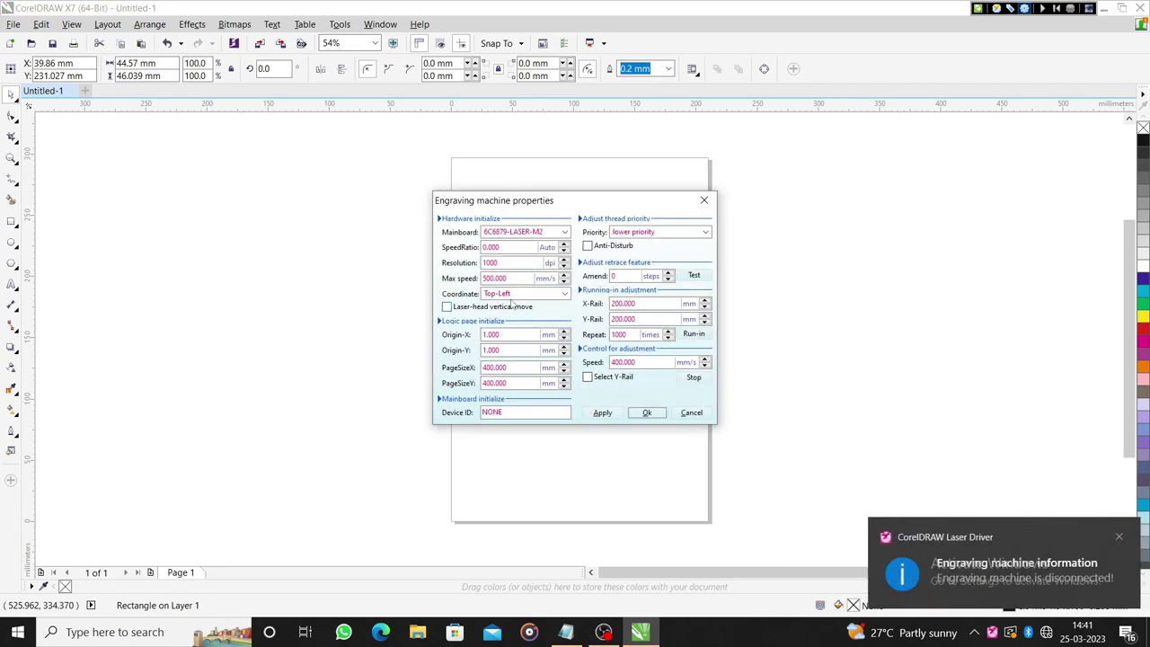
{"action": "left_click", "coordinate": [519, 294]}
{"action": "left_click", "coordinate": [501, 320]}
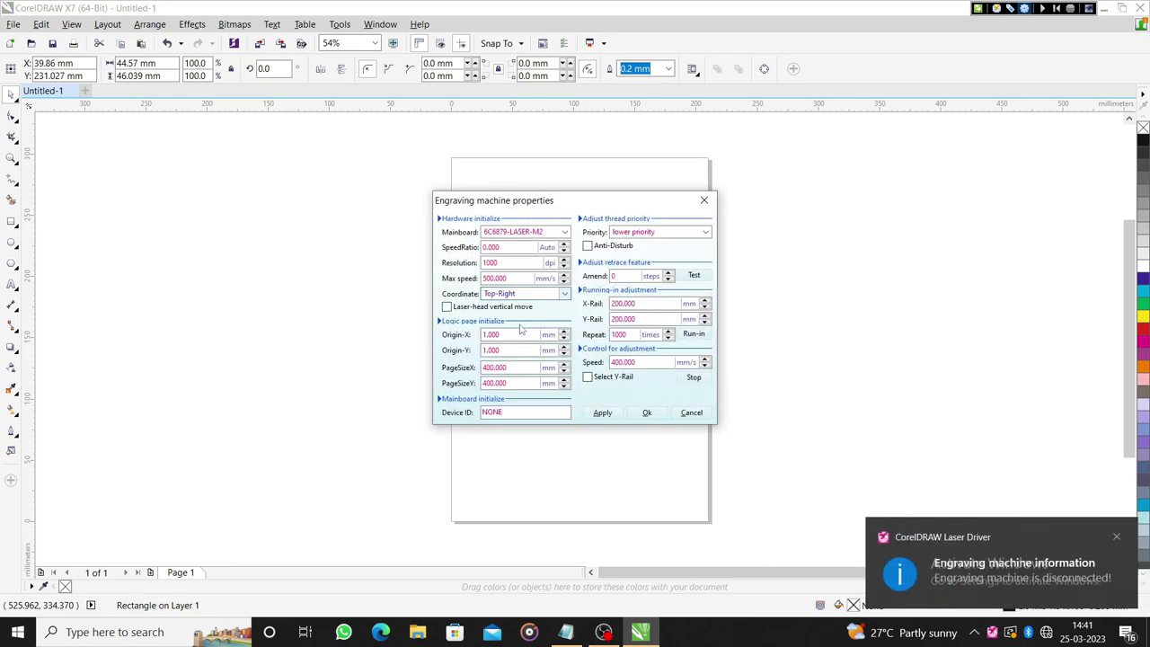
{"action": "left_click", "coordinate": [647, 413]}
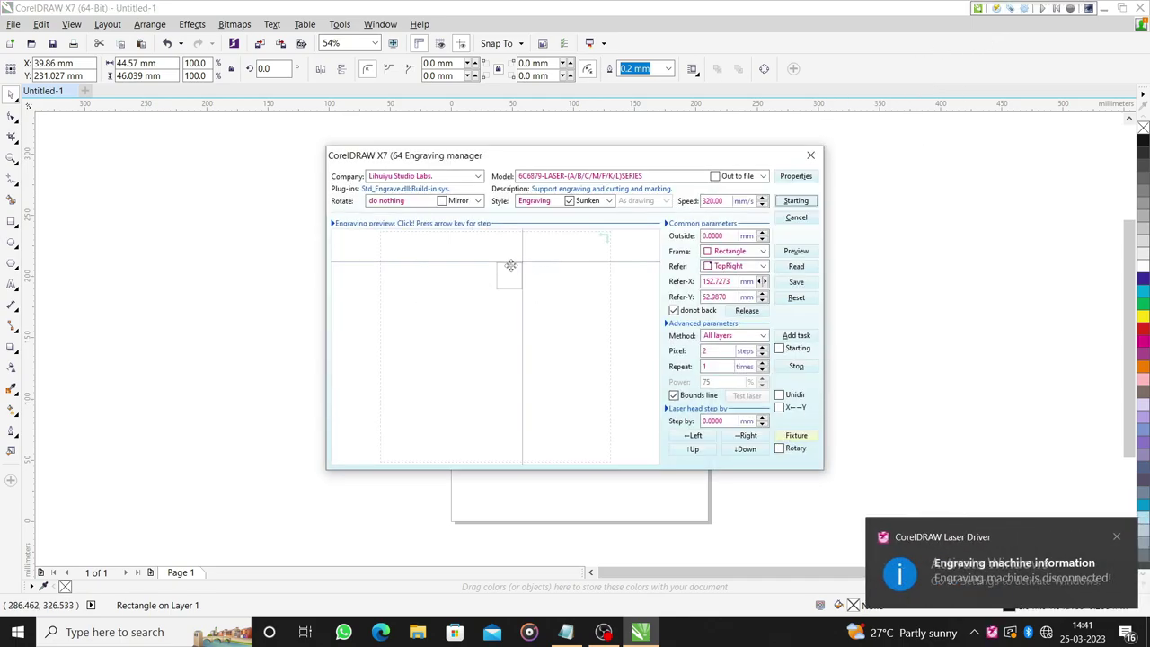
{"action": "left_click_drag", "start_coordinate": [510, 266], "coordinate": [511, 314]}
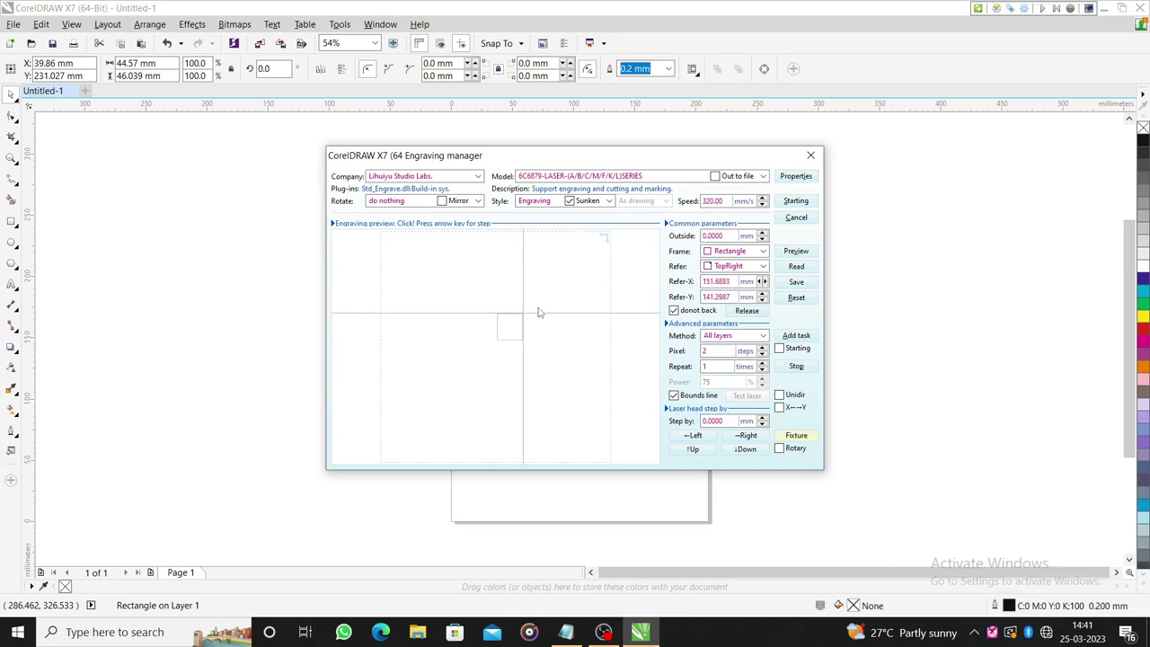
- Switch the machine coordinate origin back to Top-Left
{"action": "left_click", "coordinate": [1024, 8]}
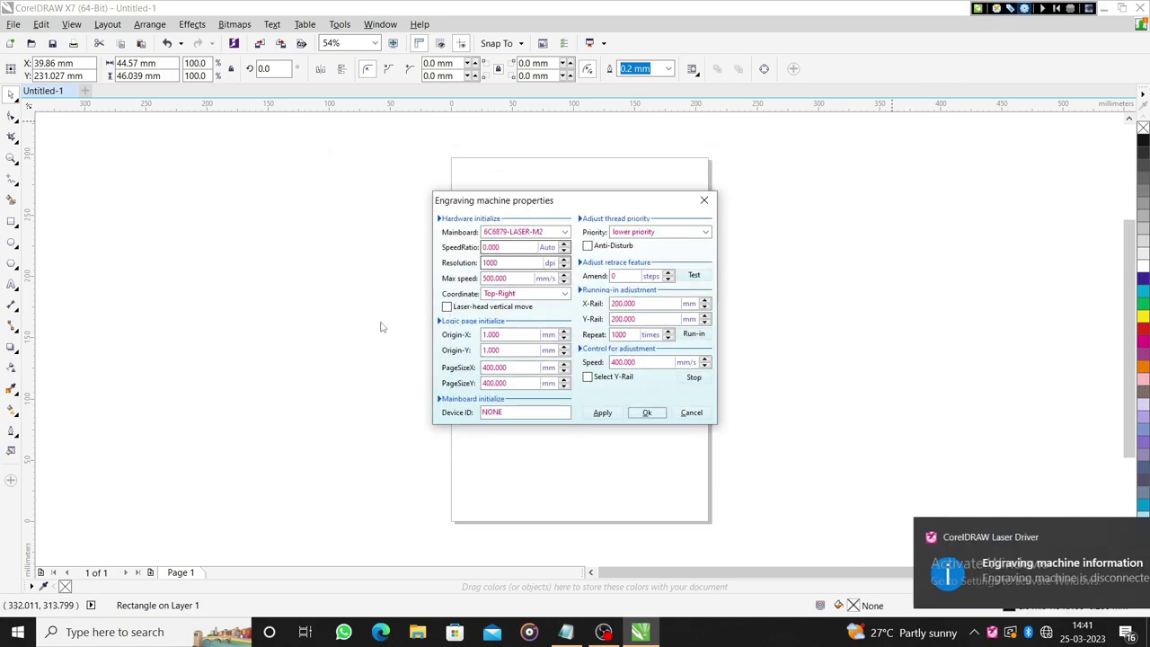
{"action": "left_click", "coordinate": [530, 294]}
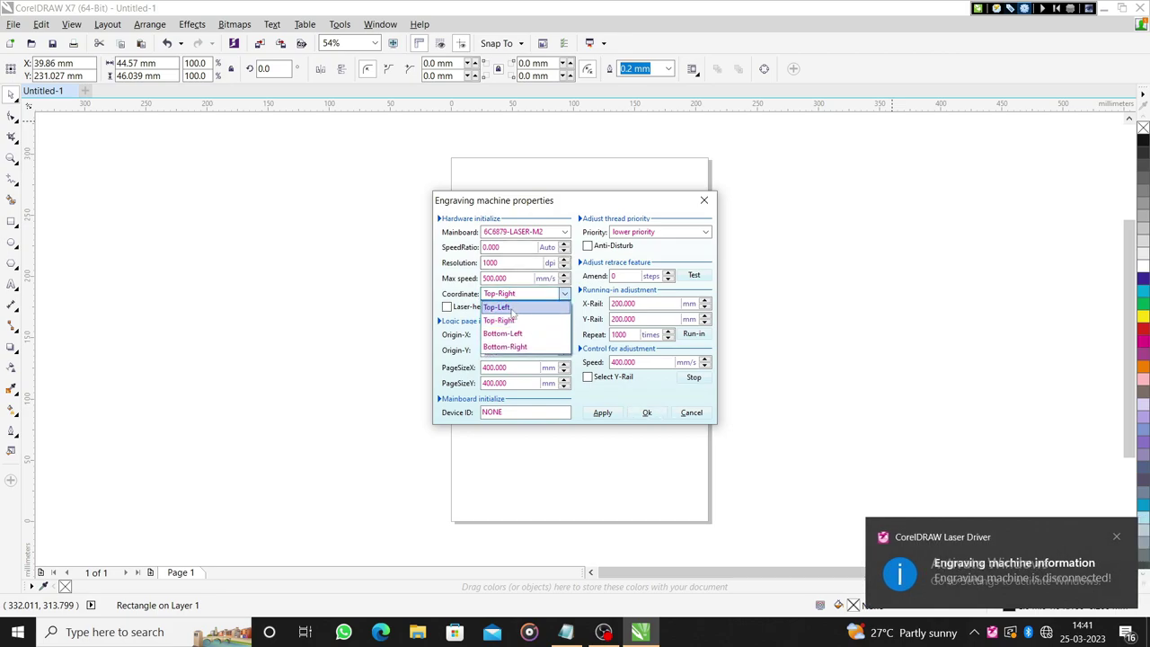
{"action": "left_click", "coordinate": [510, 307]}
{"action": "left_click", "coordinate": [541, 296]}
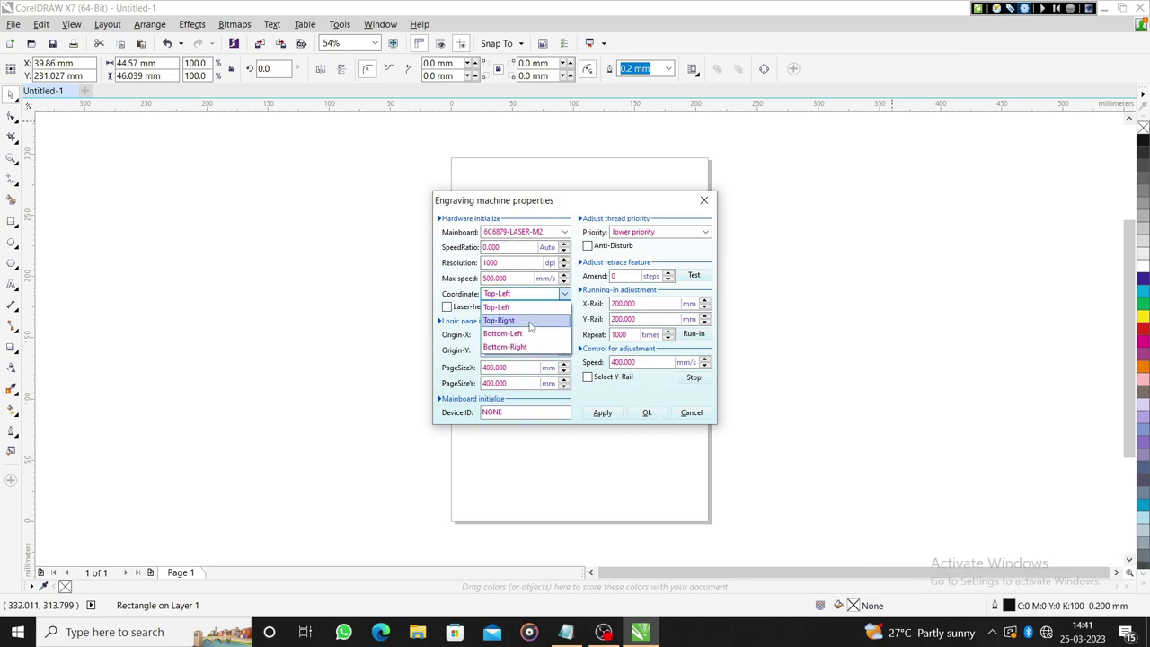
{"action": "left_click", "coordinate": [530, 308]}
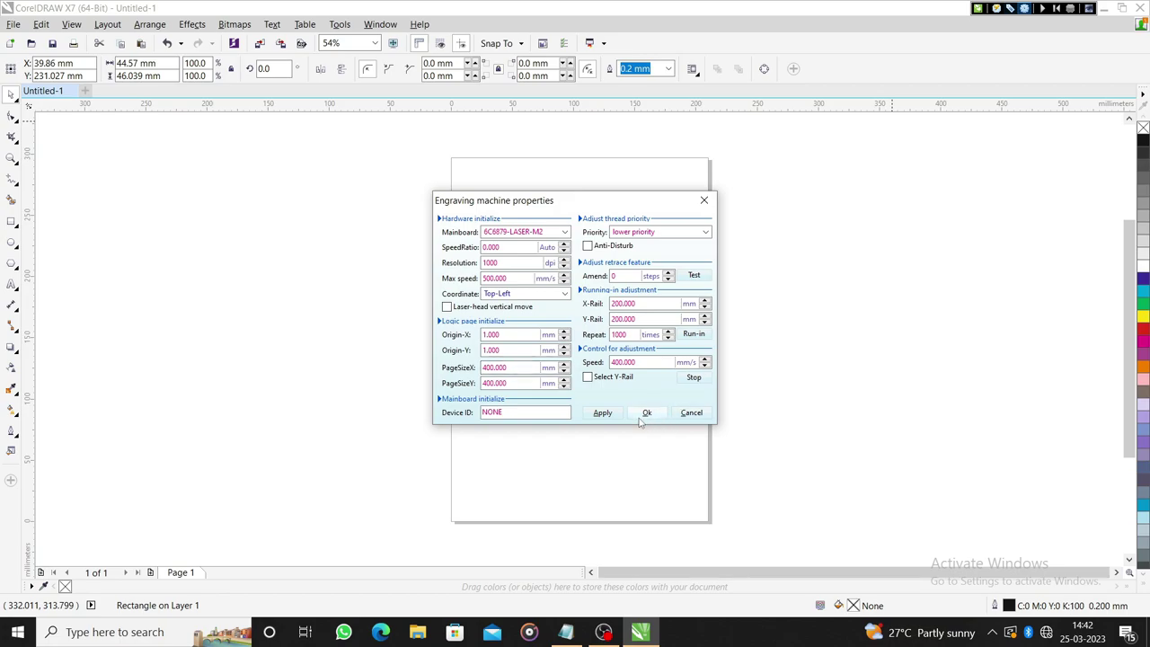
- Change the machine page size to 300 × 200 mm, confirm, and deselect the square
{"action": "double_click", "coordinate": [513, 367]}
{"action": "key", "text": "Home"}
{"action": "double_click", "coordinate": [513, 367]}
{"action": "key", "text": "Home"}
{"action": "key", "text": "shift+Right"}
{"action": "type", "text": "3"}
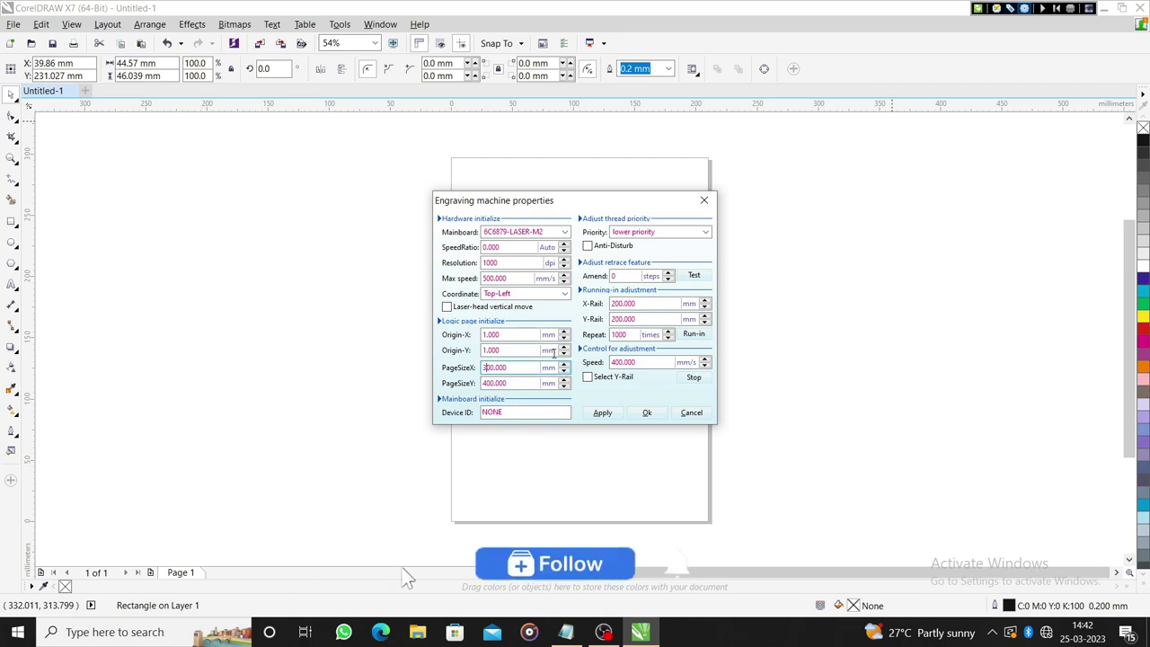
{"action": "key", "text": "Tab"}
{"action": "type", "text": "2"}
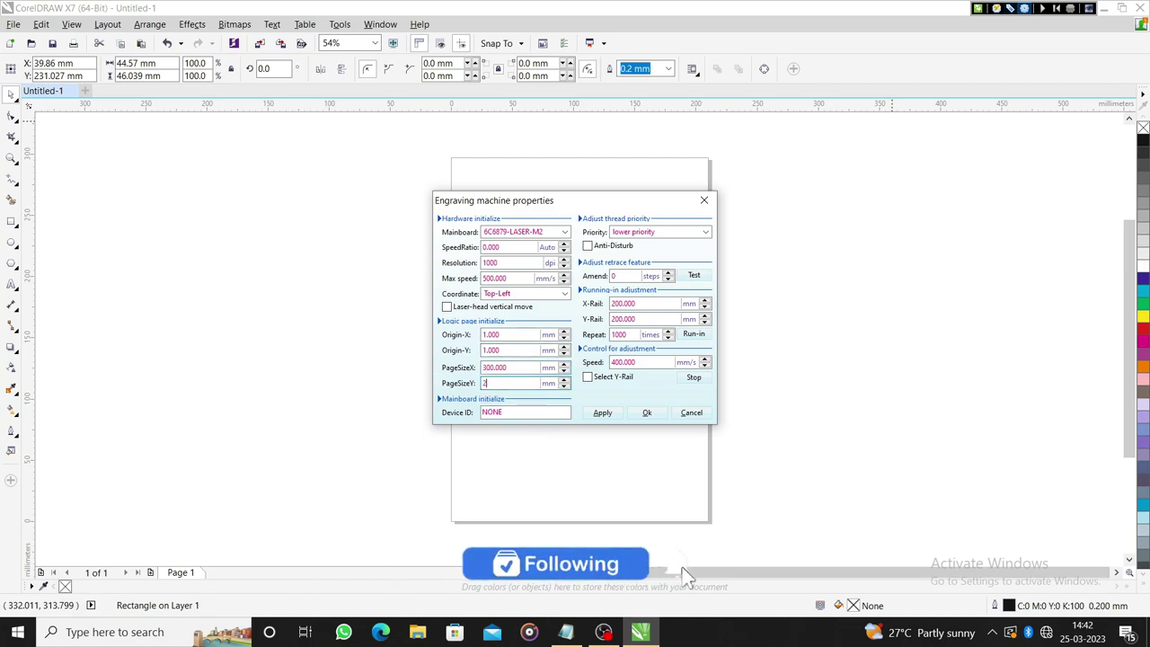
{"action": "left_click", "coordinate": [647, 412]}
{"action": "left_click", "coordinate": [685, 267]}
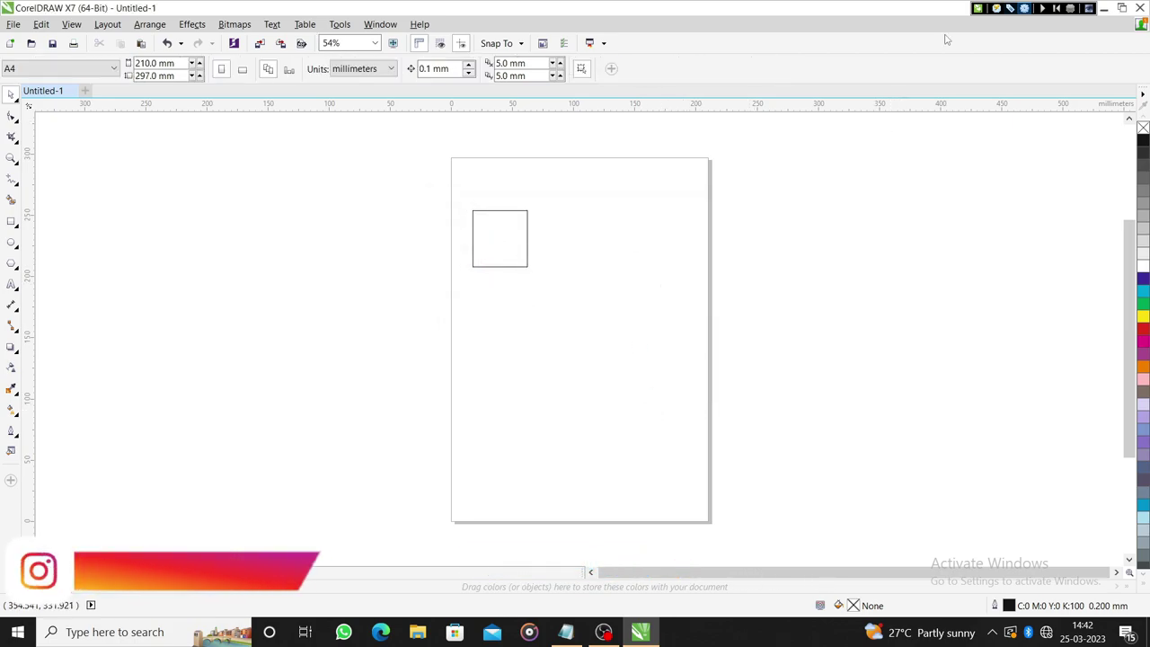
- Set the machine page size back to 400 × 400 mm
{"action": "left_click", "coordinate": [1024, 9]}
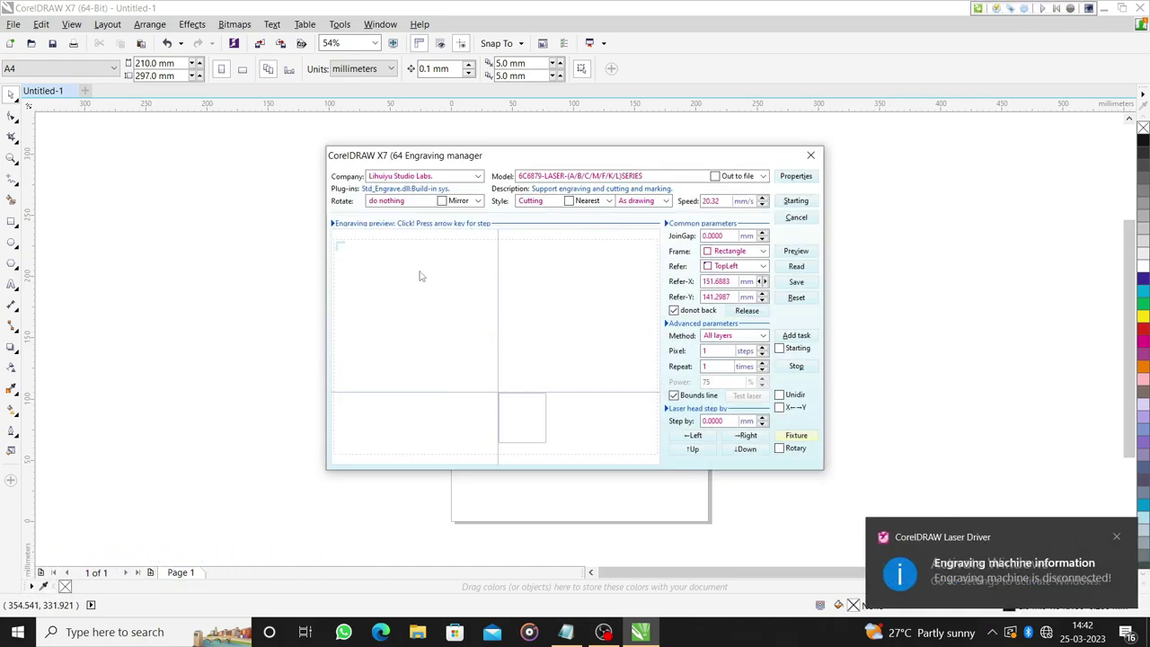
{"action": "left_click", "coordinate": [796, 216]}
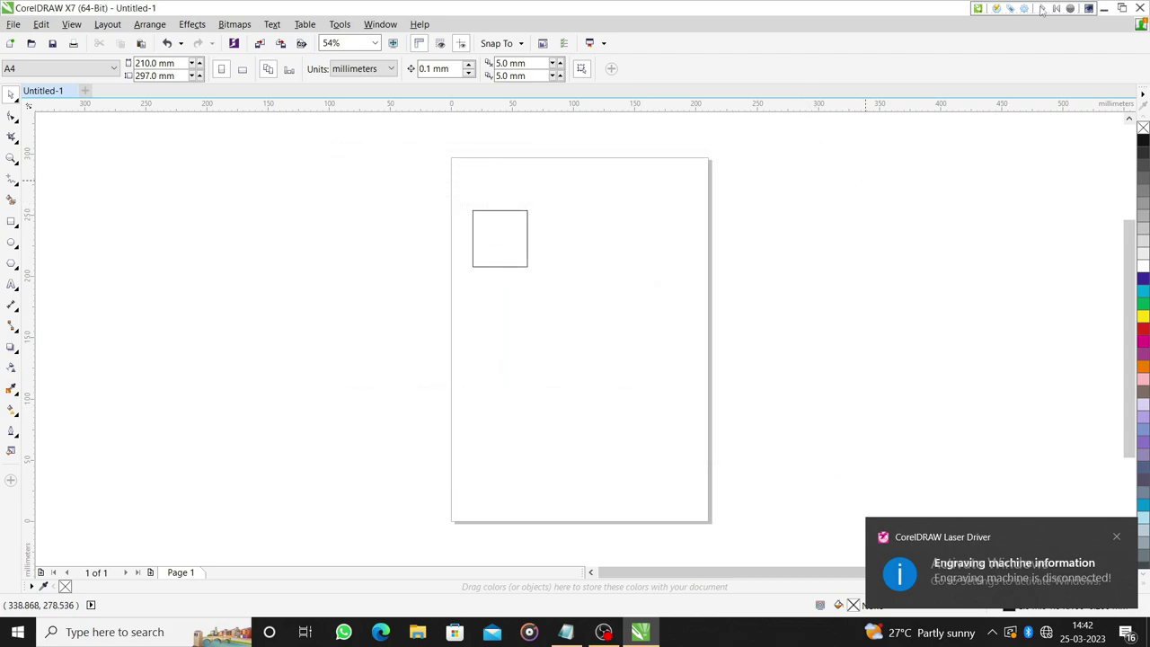
{"action": "left_click", "coordinate": [1024, 9]}
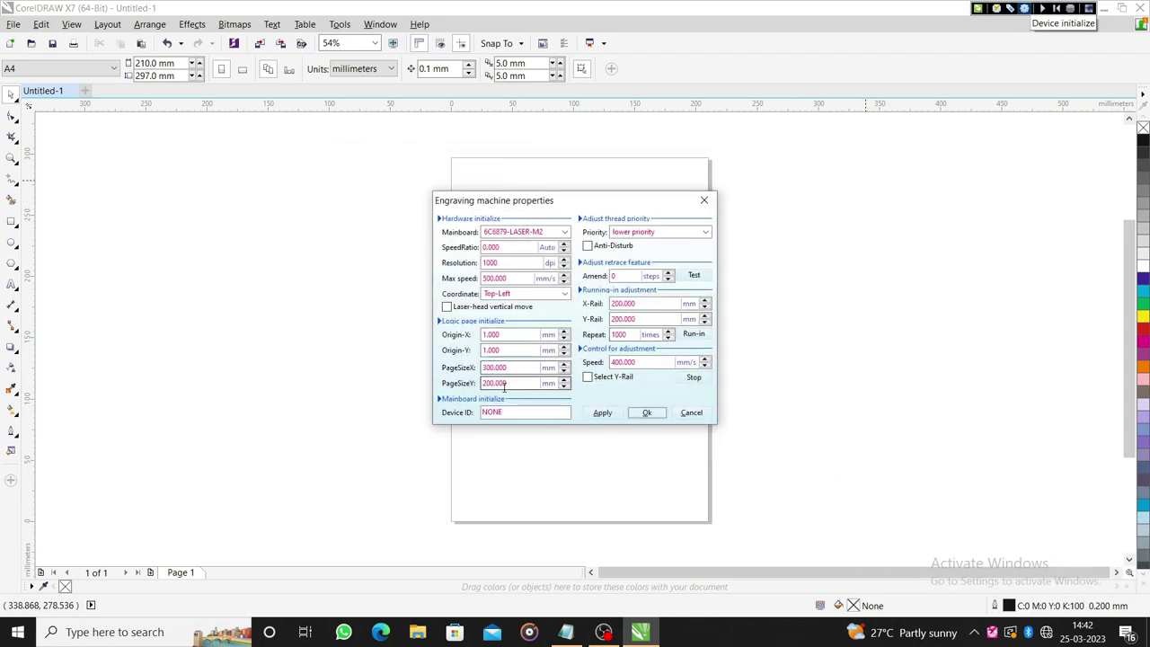
{"action": "double_click", "coordinate": [494, 368]}
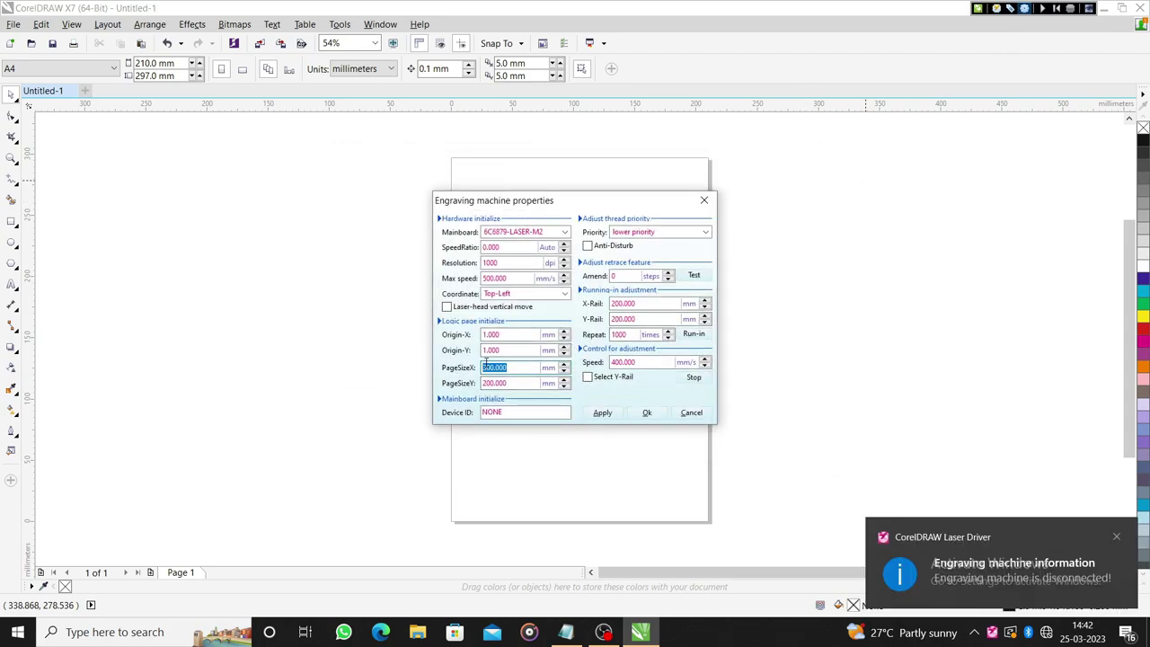
{"action": "type", "text": "400"}
{"action": "double_click", "coordinate": [529, 381]}
{"action": "type", "text": "40"}
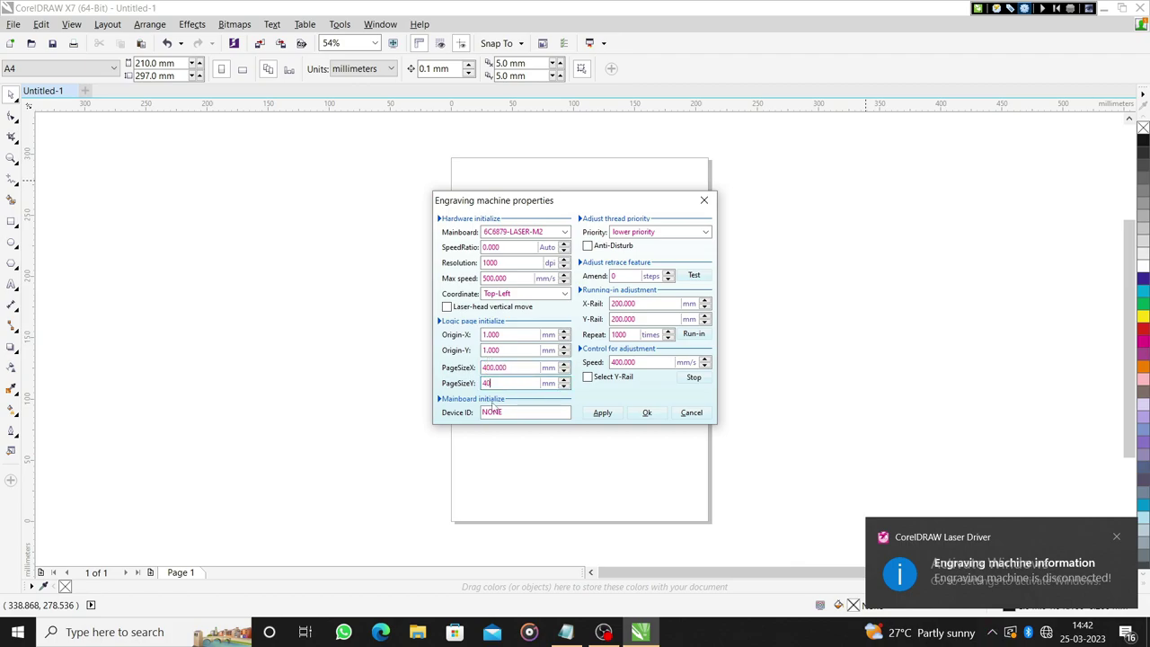
{"action": "type", "text": "0"}
{"action": "left_click", "coordinate": [602, 412]}
{"action": "left_click", "coordinate": [646, 413]}
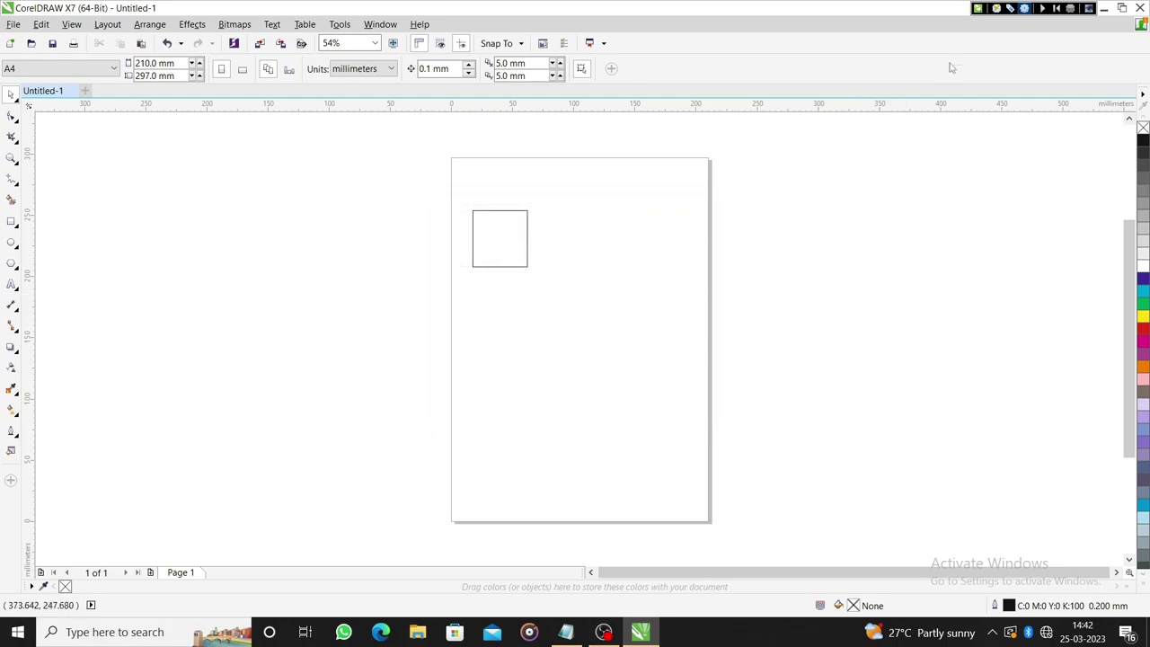
- Drag the job to the top-left of the engraving preview, then close the manager
{"action": "left_click", "coordinate": [1012, 9]}
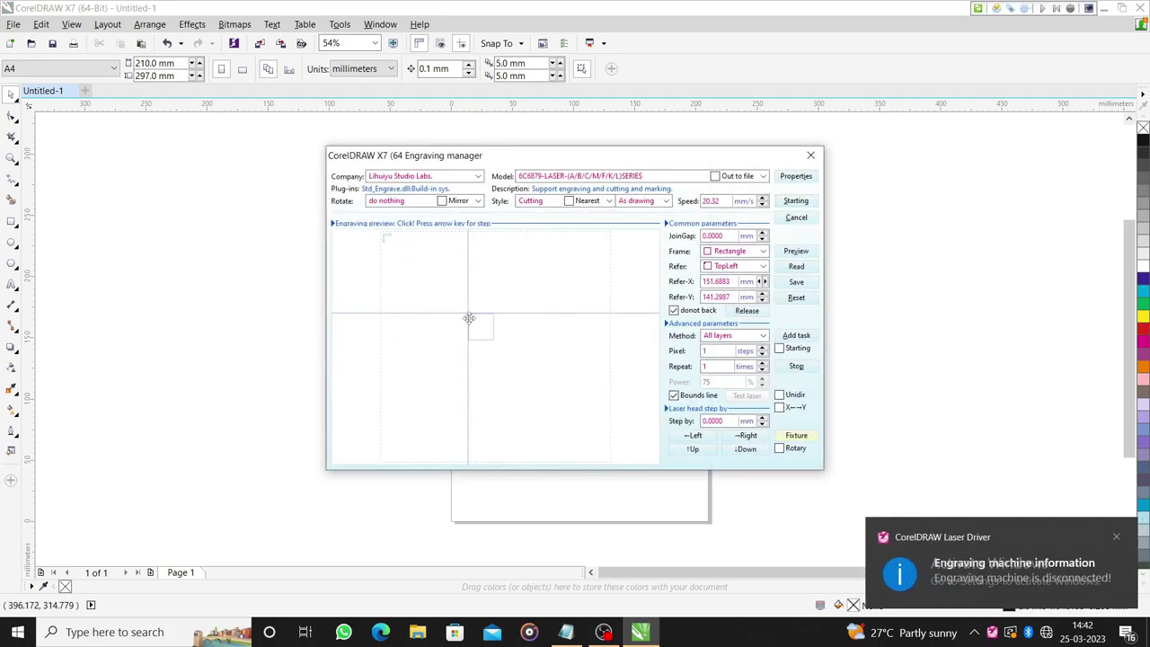
{"action": "left_click_drag", "start_coordinate": [470, 318], "coordinate": [385, 239]}
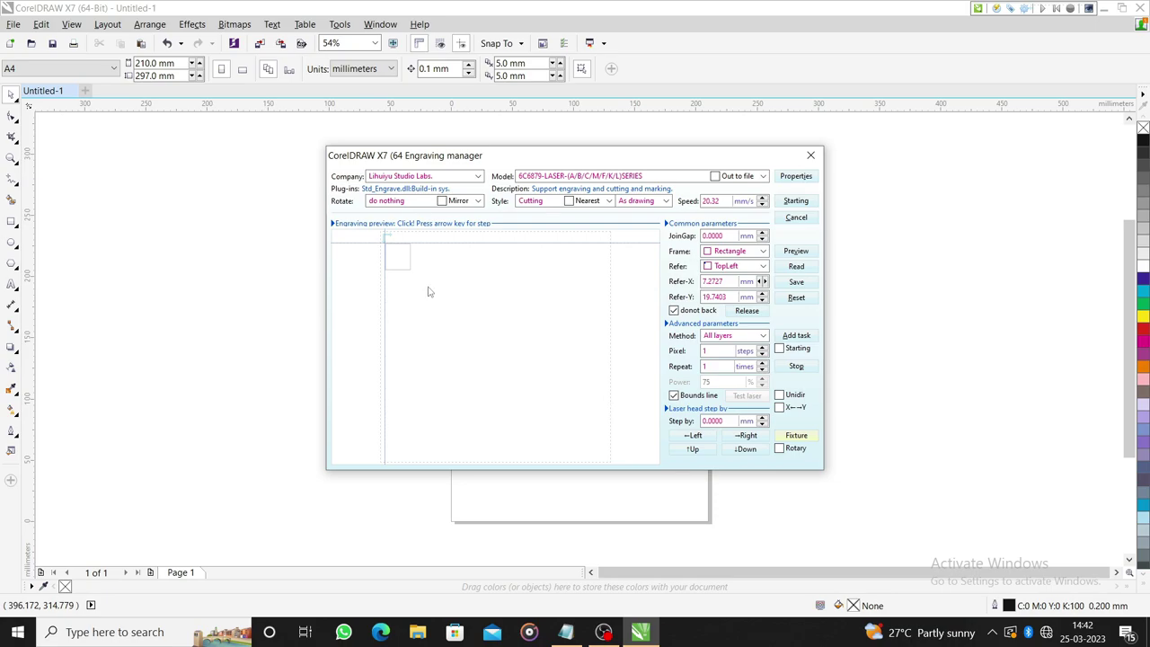
{"action": "left_click", "coordinate": [795, 218]}
{"action": "left_click", "coordinate": [1024, 8]}
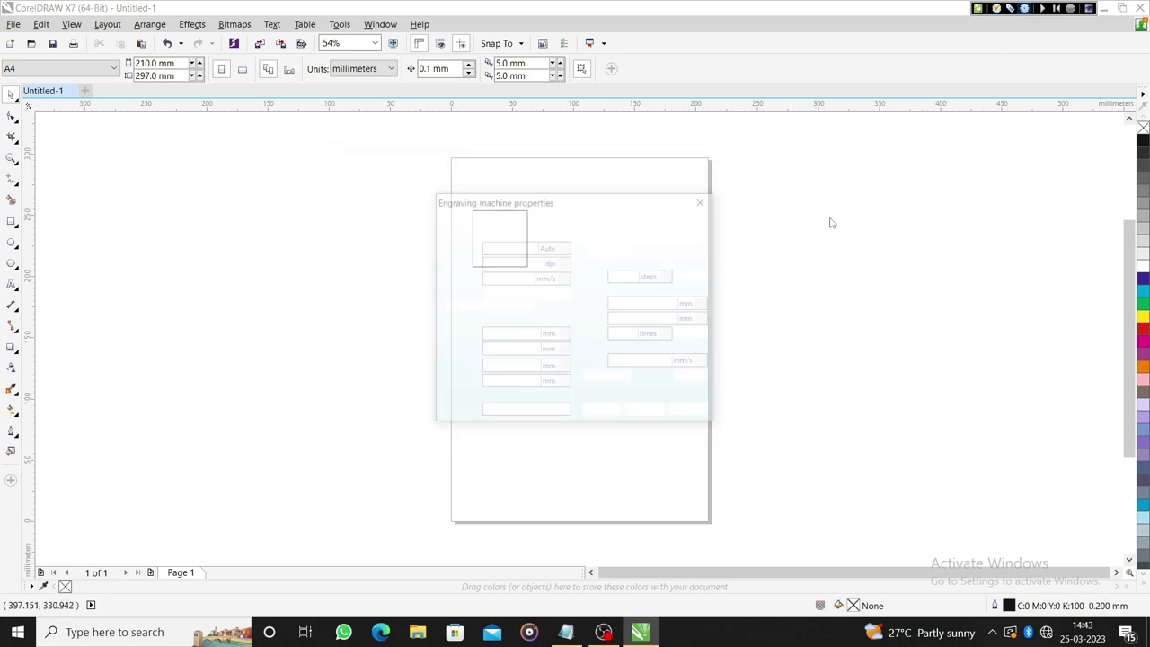
{"action": "left_click", "coordinate": [485, 416]}
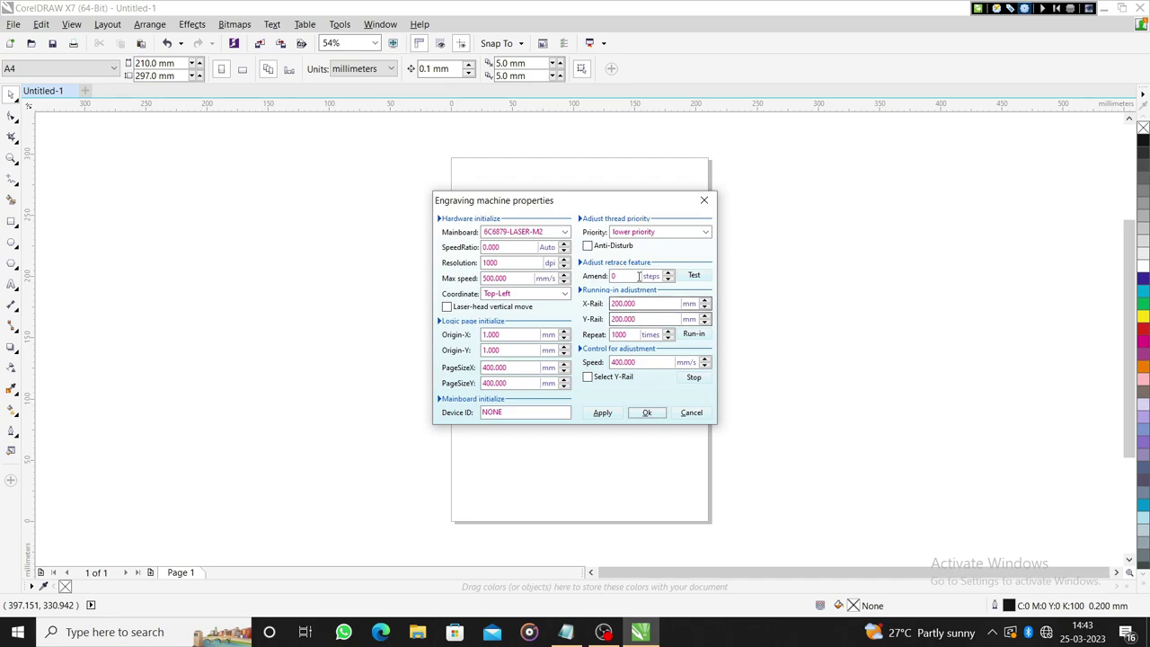
{"action": "left_click", "coordinate": [657, 233]}
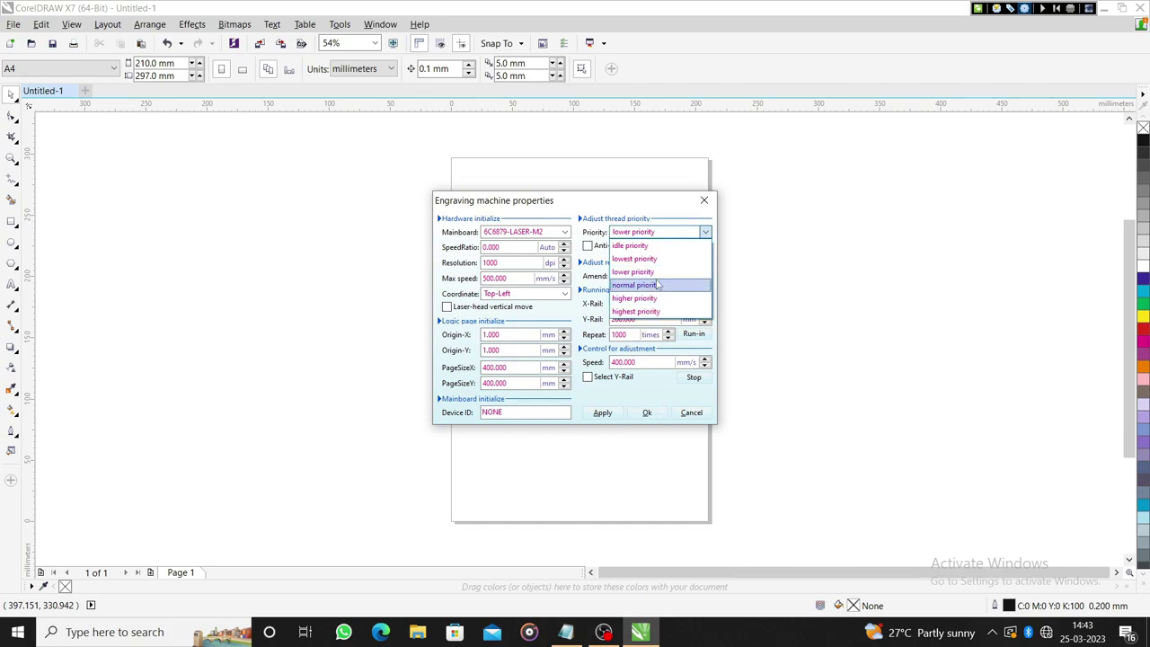
{"action": "left_click", "coordinate": [657, 285]}
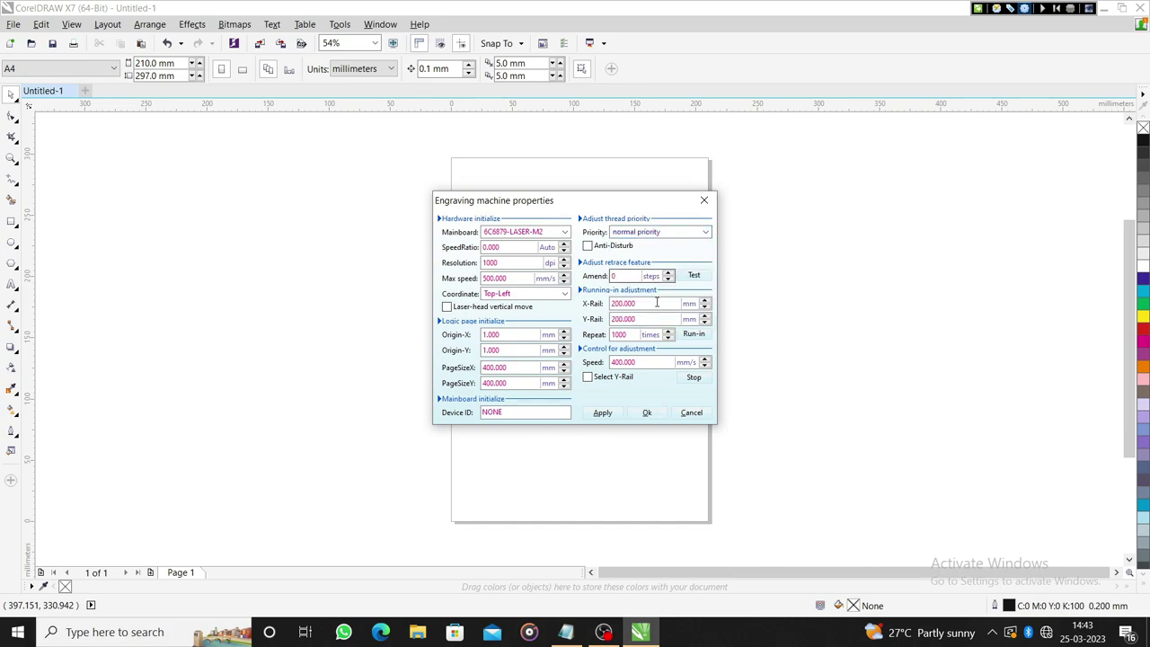
{"action": "left_click", "coordinate": [691, 412]}
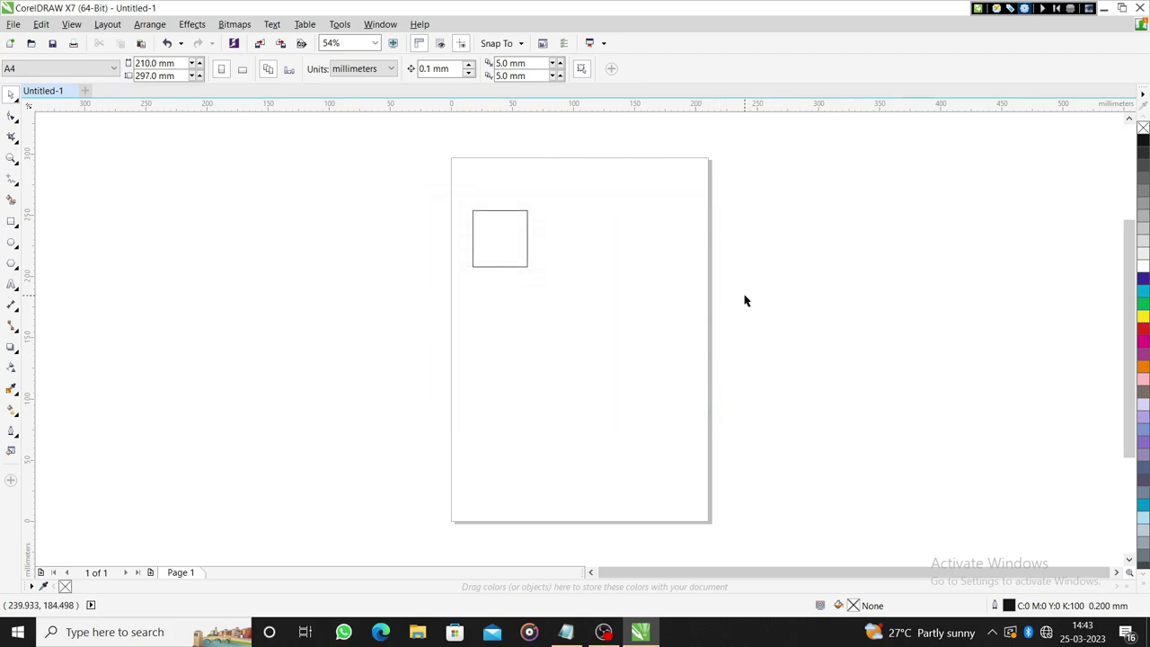
{"action": "right_click", "coordinate": [706, 247]}
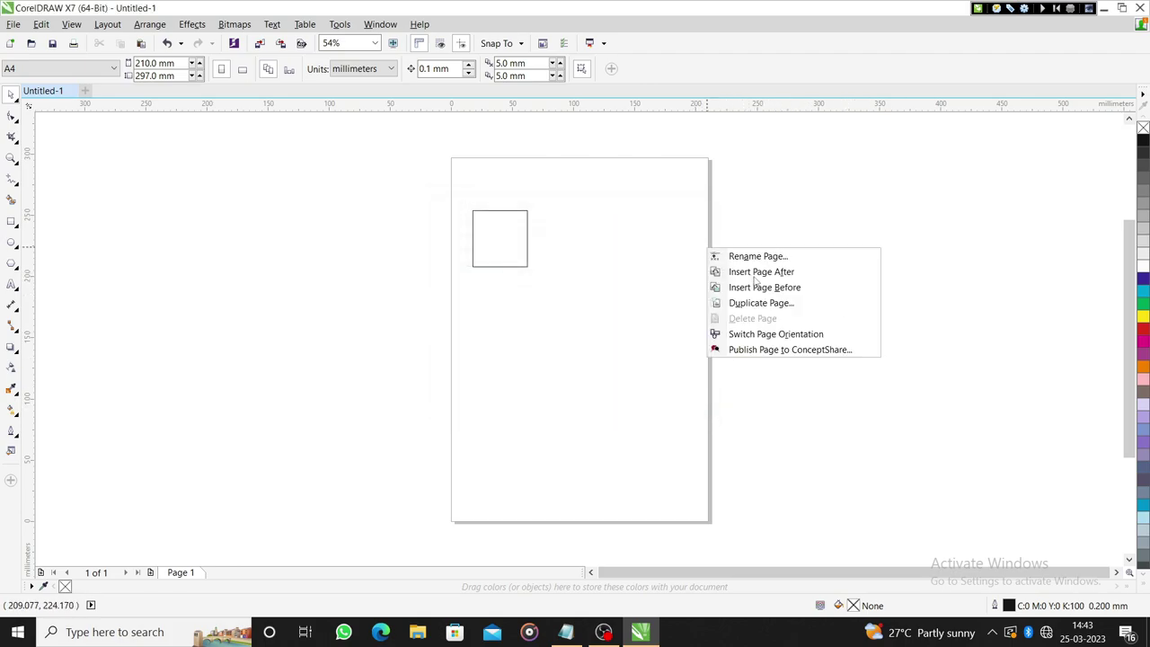
{"action": "left_click", "coordinate": [615, 276]}
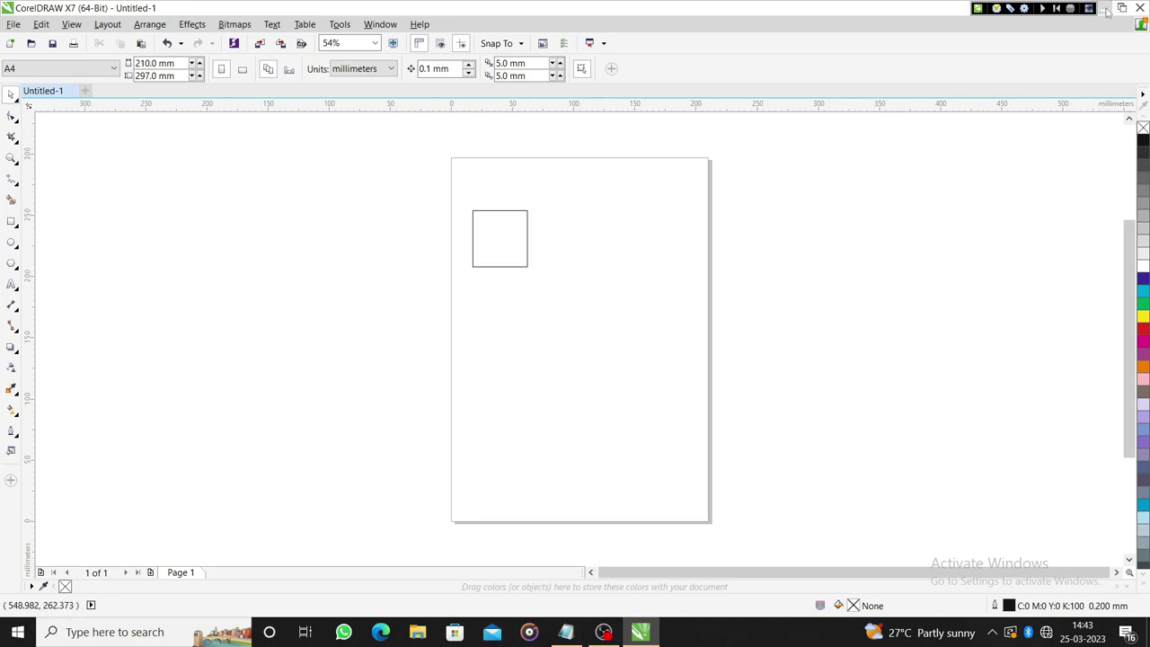
- Show and refresh the desktop, then launch Lasermachine, dismissing the softkey warning
{"action": "key", "text": "super+d"}
{"action": "right_click", "coordinate": [695, 132]}
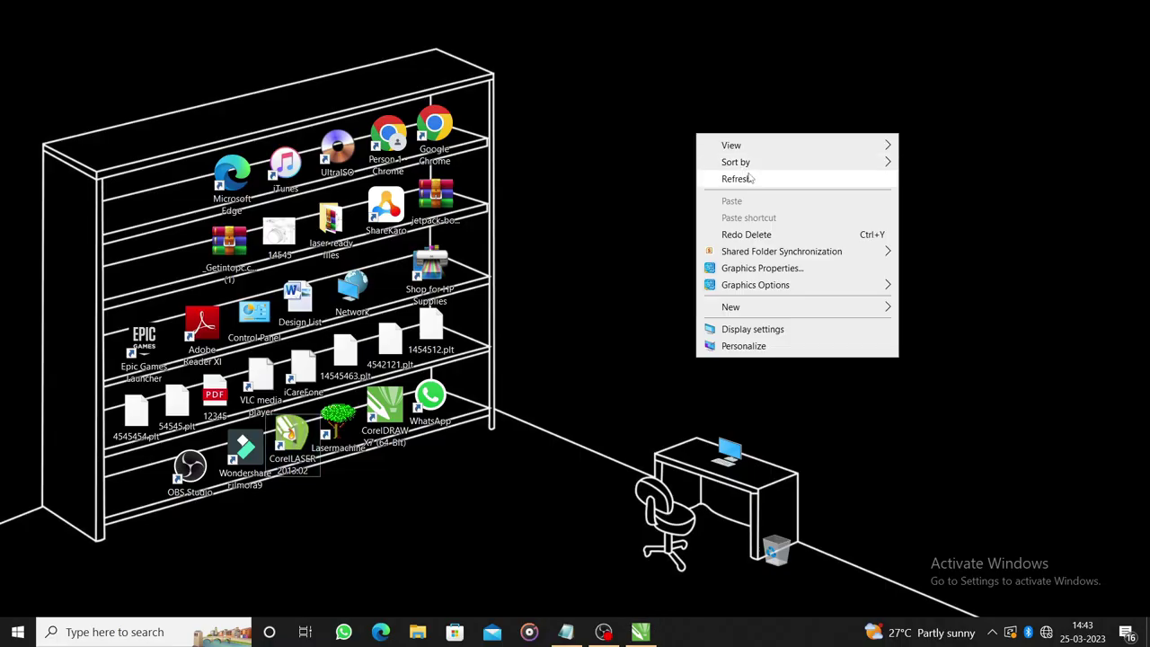
{"action": "left_click", "coordinate": [751, 176]}
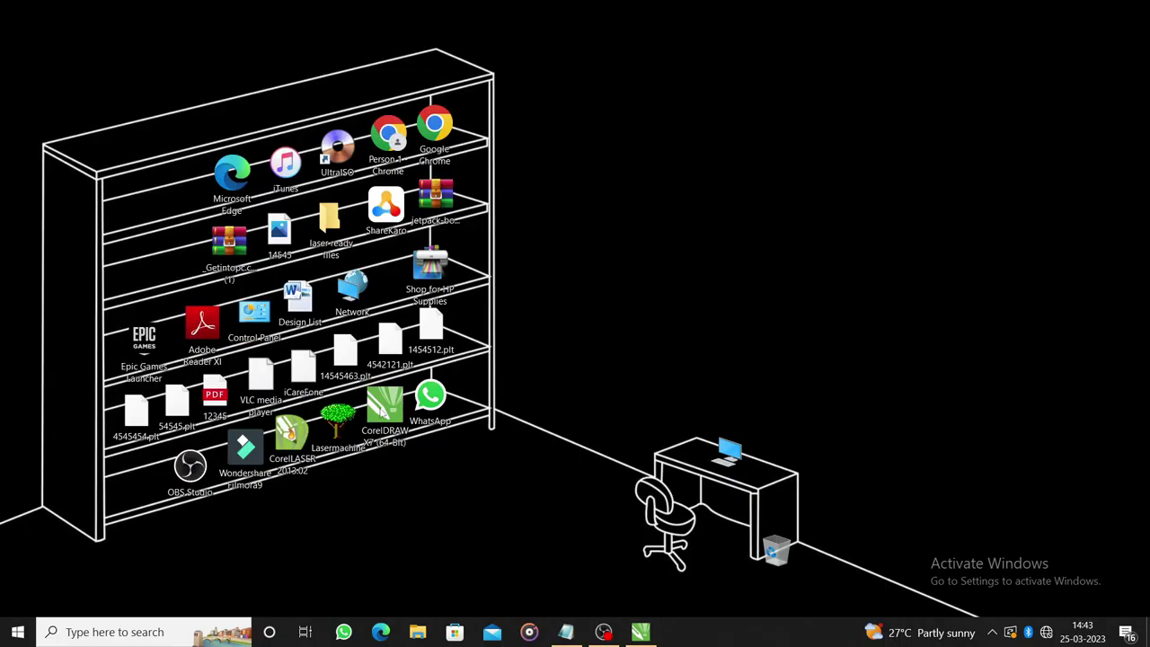
{"action": "double_click", "coordinate": [338, 418]}
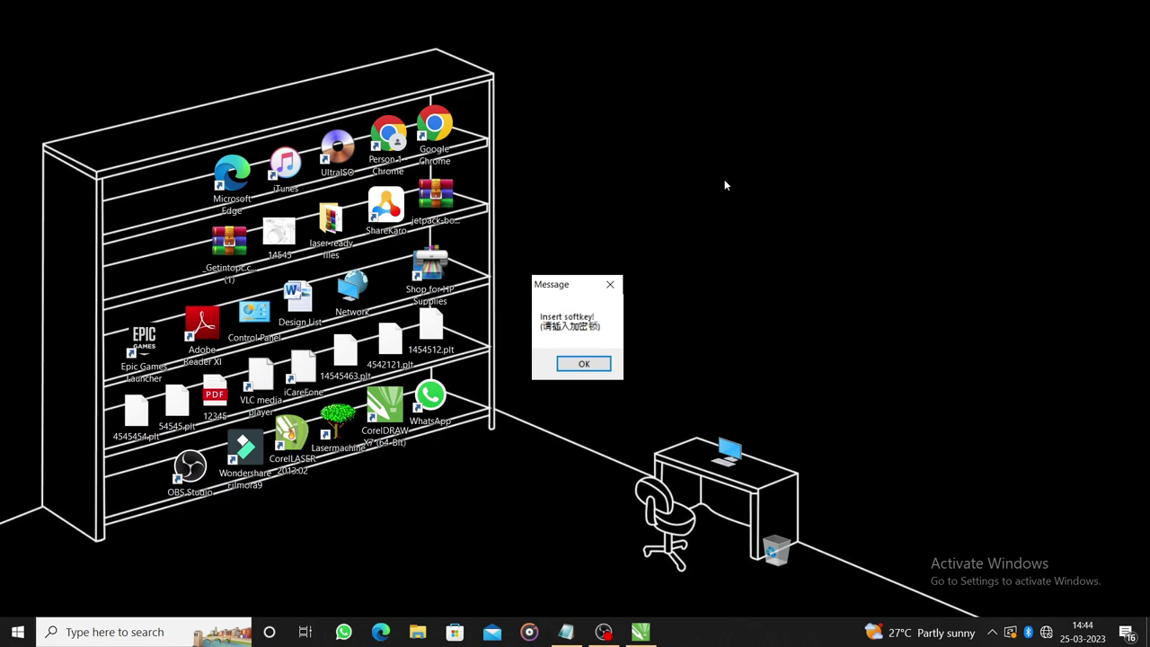
{"action": "left_click", "coordinate": [584, 363]}
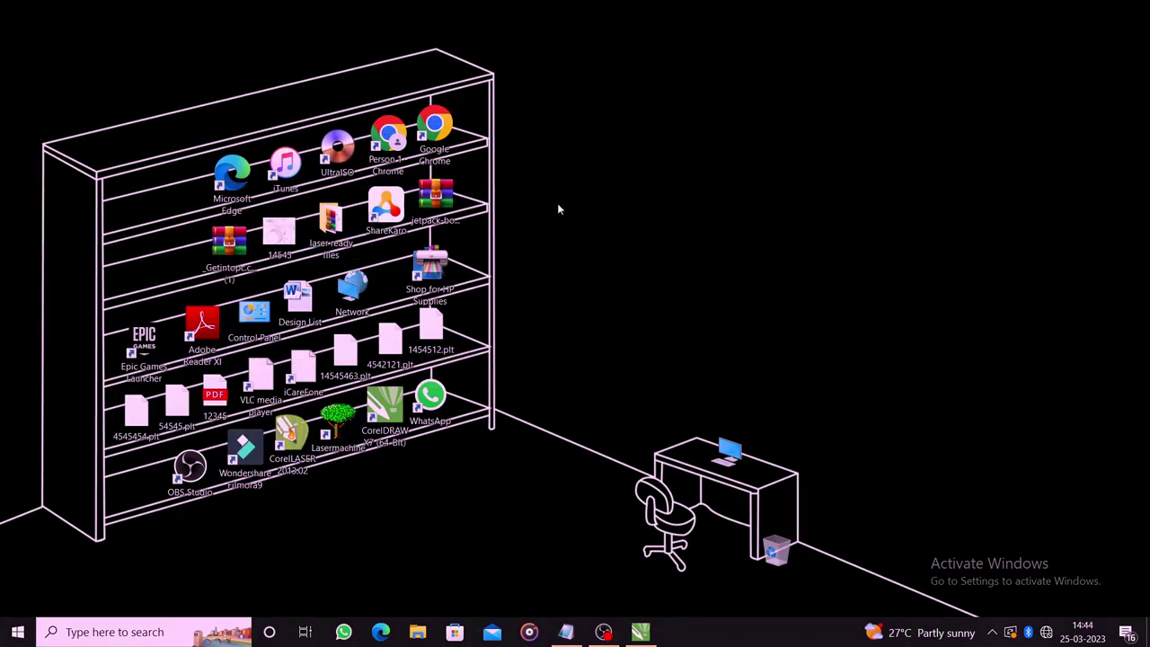
{"action": "double_click", "coordinate": [338, 422]}
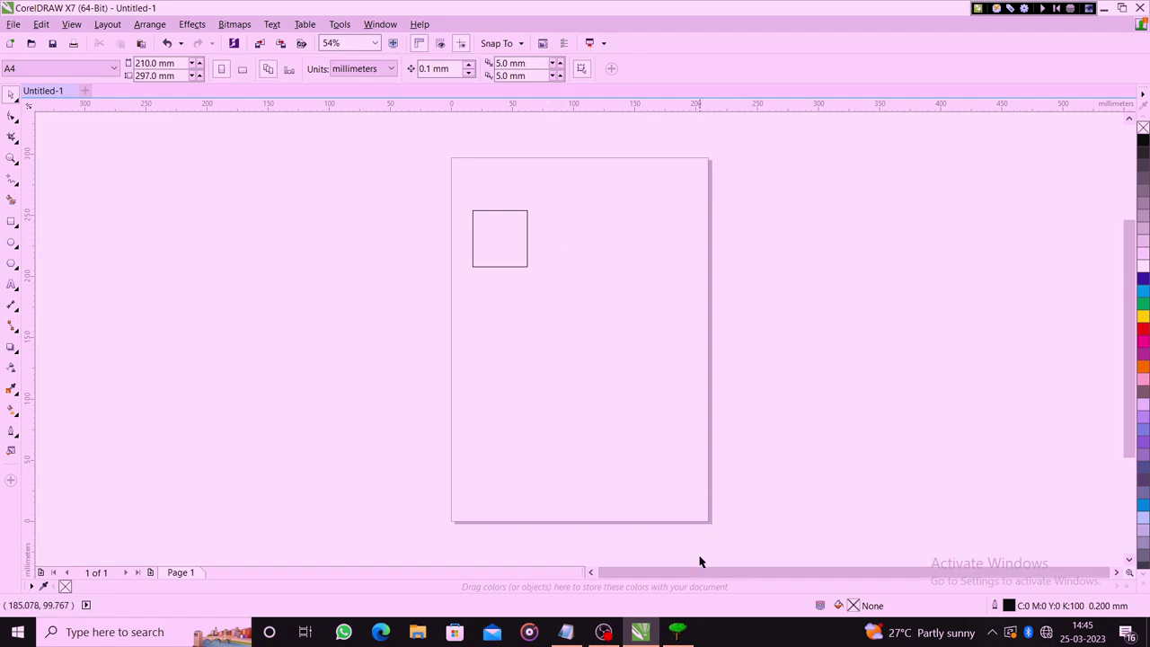
- Close Cutmachine's startup windows and view the 159.75 × 70.925 mm outline's properties
{"action": "left_click", "coordinate": [680, 634]}
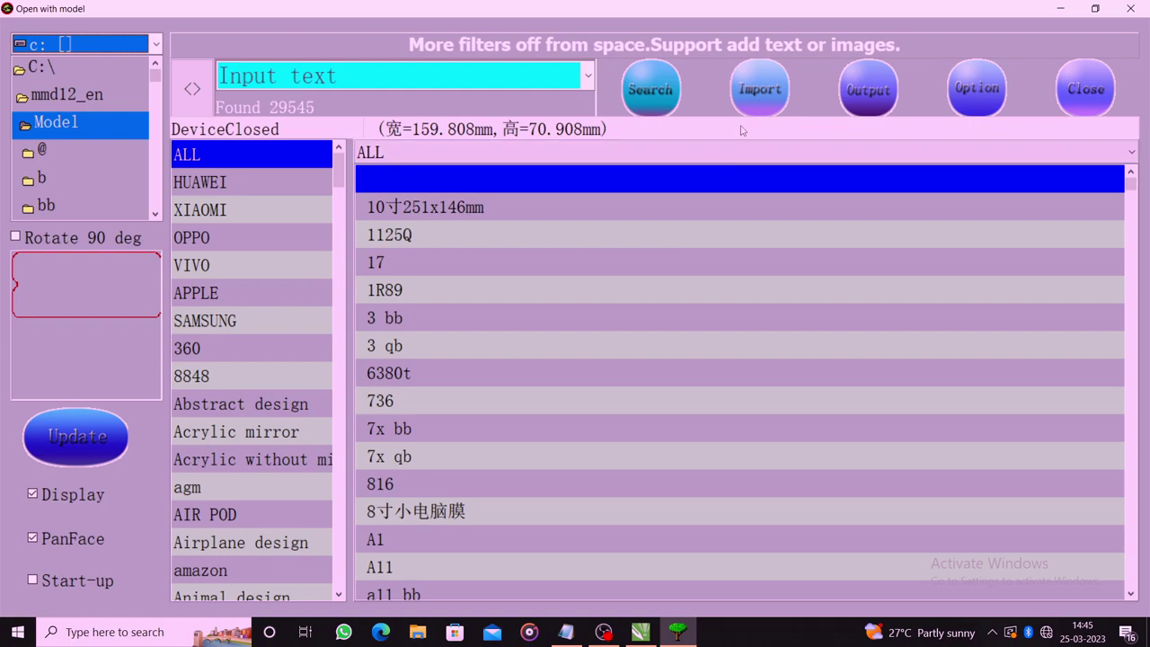
{"action": "left_click", "coordinate": [750, 98]}
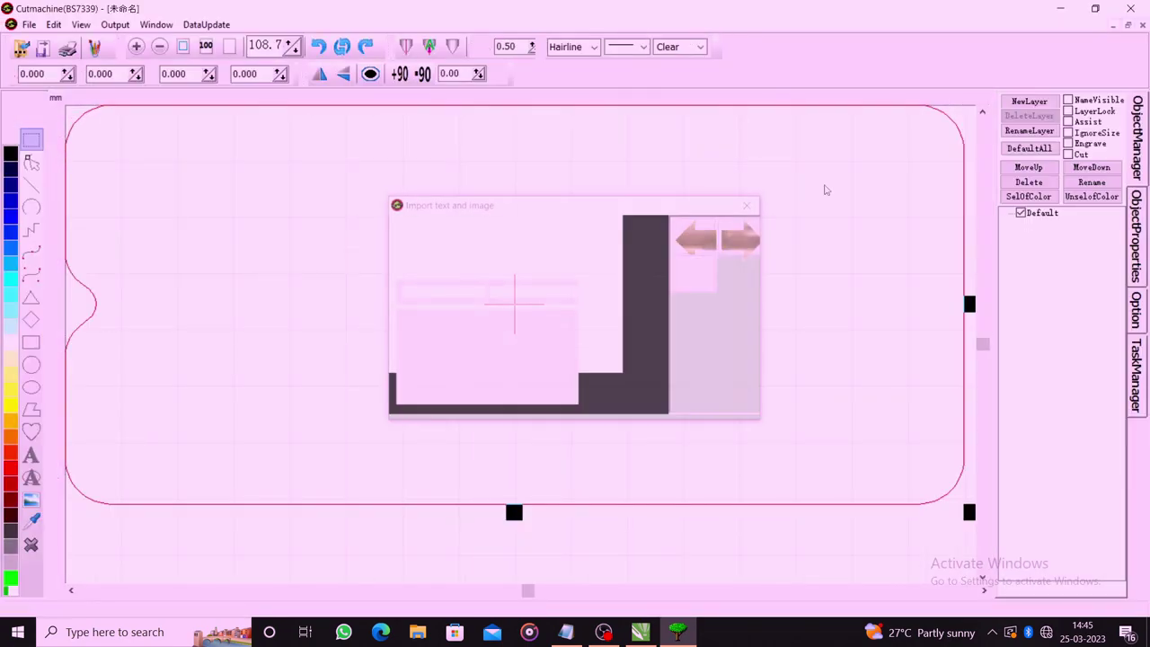
{"action": "left_click", "coordinate": [749, 204]}
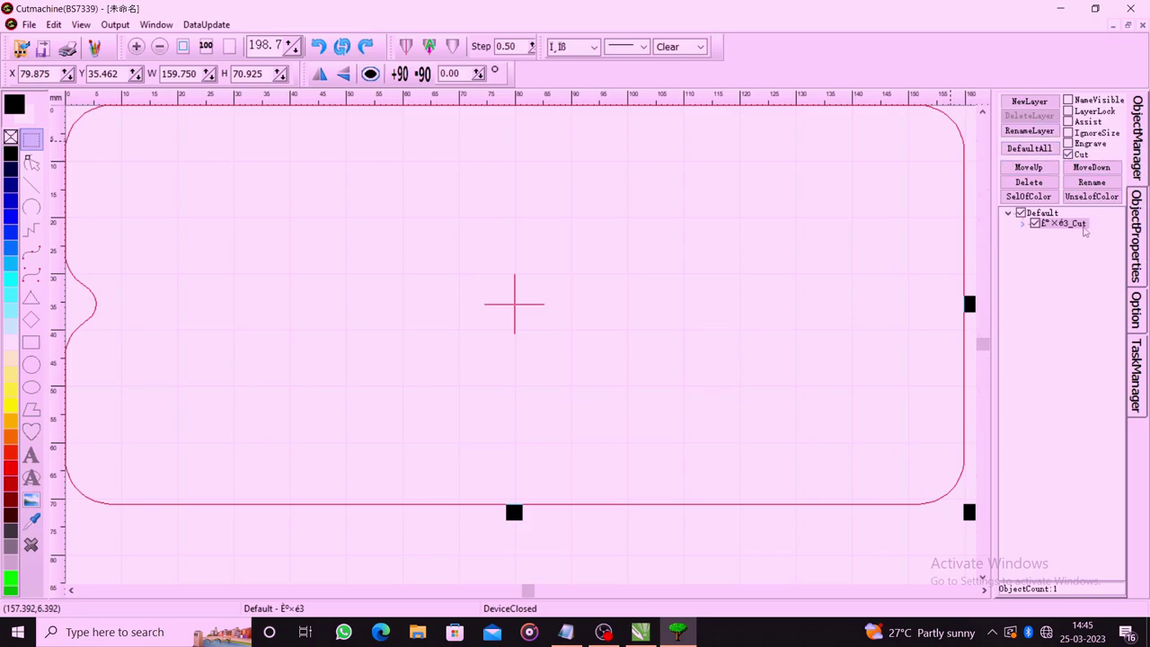
{"action": "left_click", "coordinate": [1143, 224]}
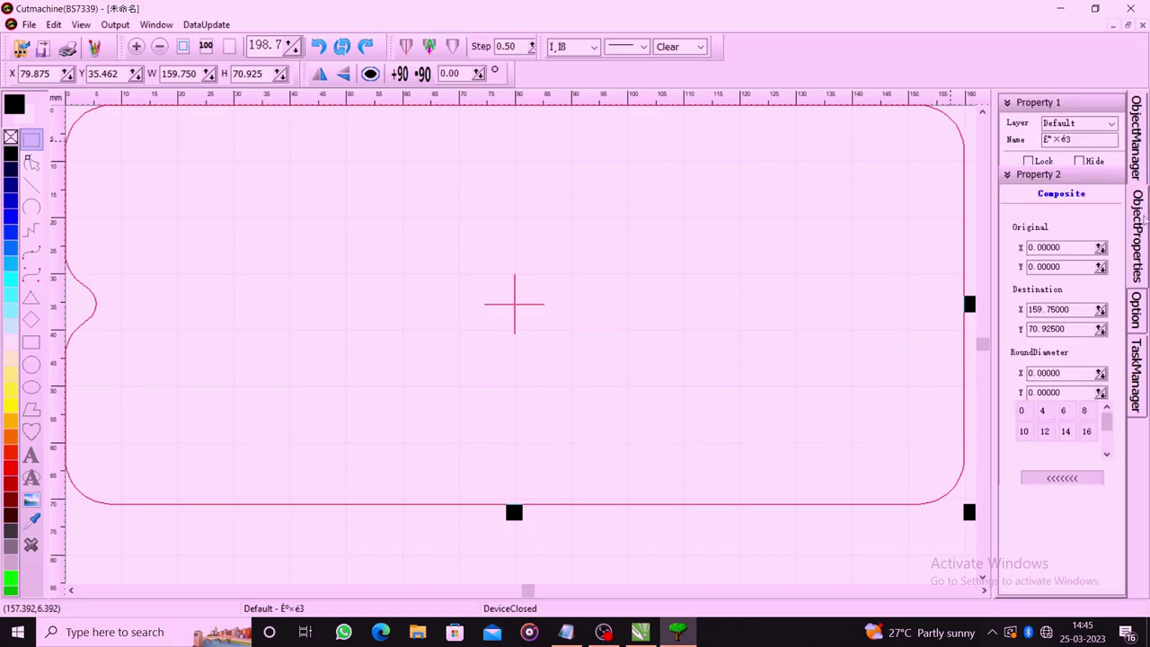
{"action": "left_click", "coordinate": [1144, 161]}
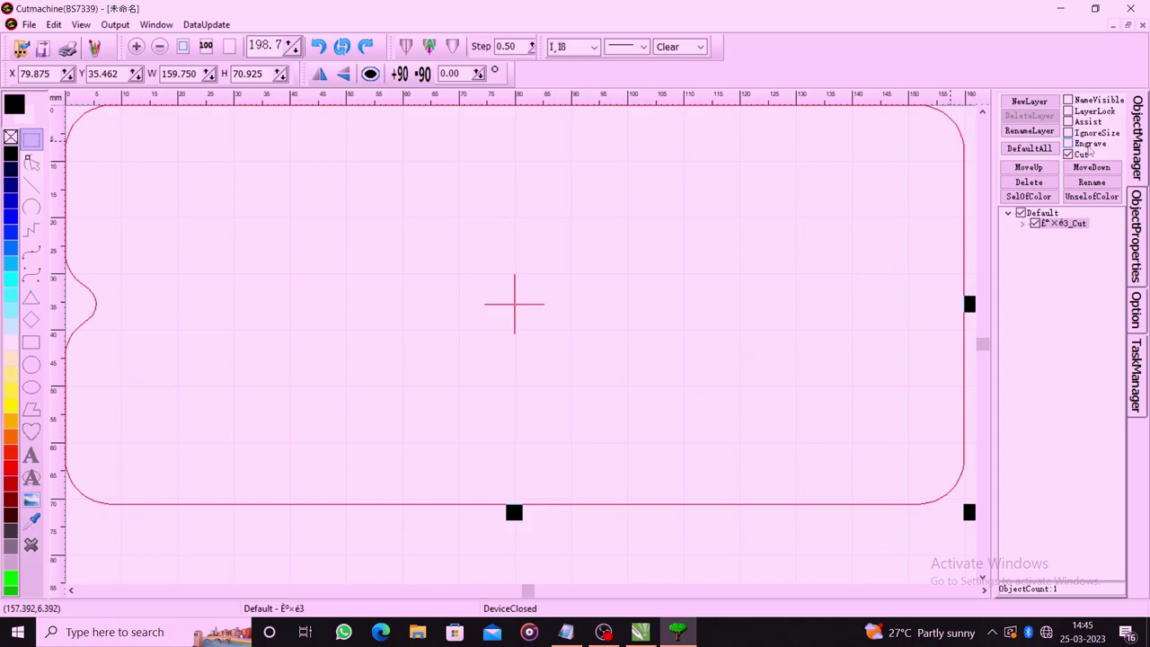
{"action": "left_click", "coordinate": [1138, 231]}
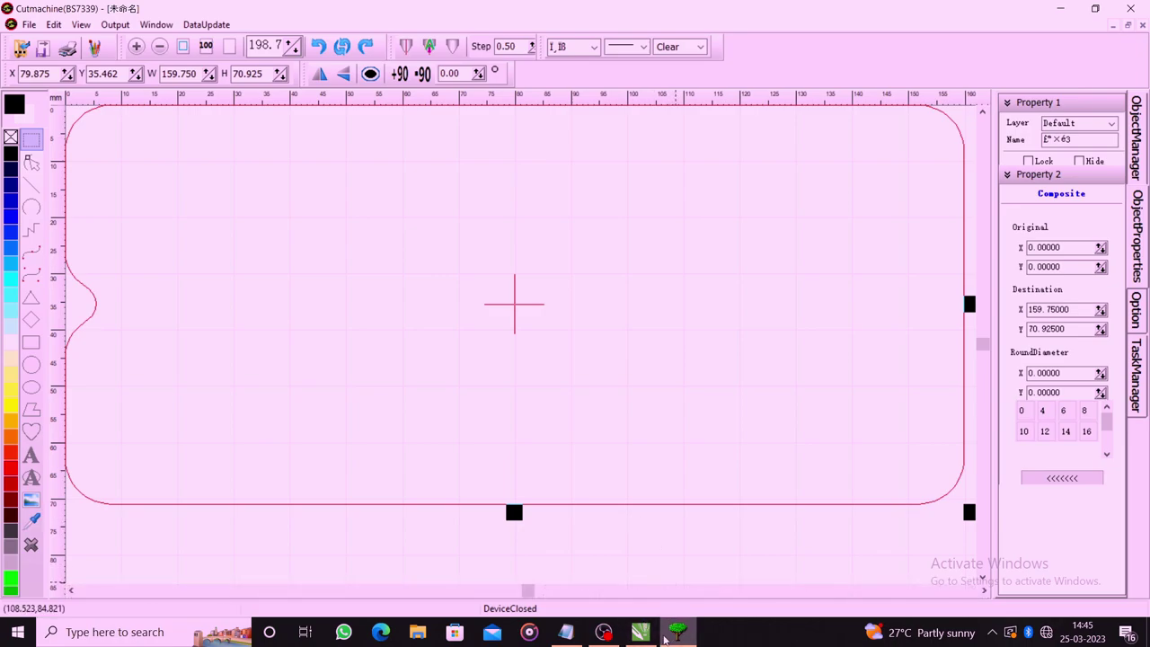
{"action": "left_click", "coordinate": [640, 631]}
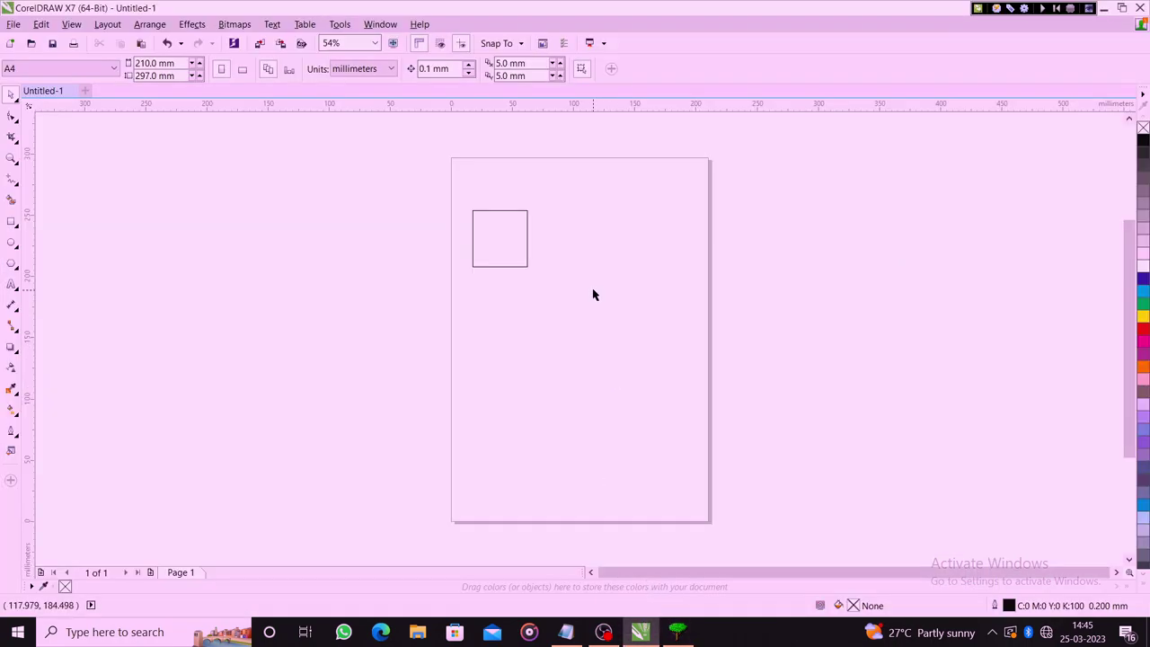
- Dock the Object Manager, briefly check the Object Data Manager, and select the square
{"action": "left_click", "coordinate": [350, 28]}
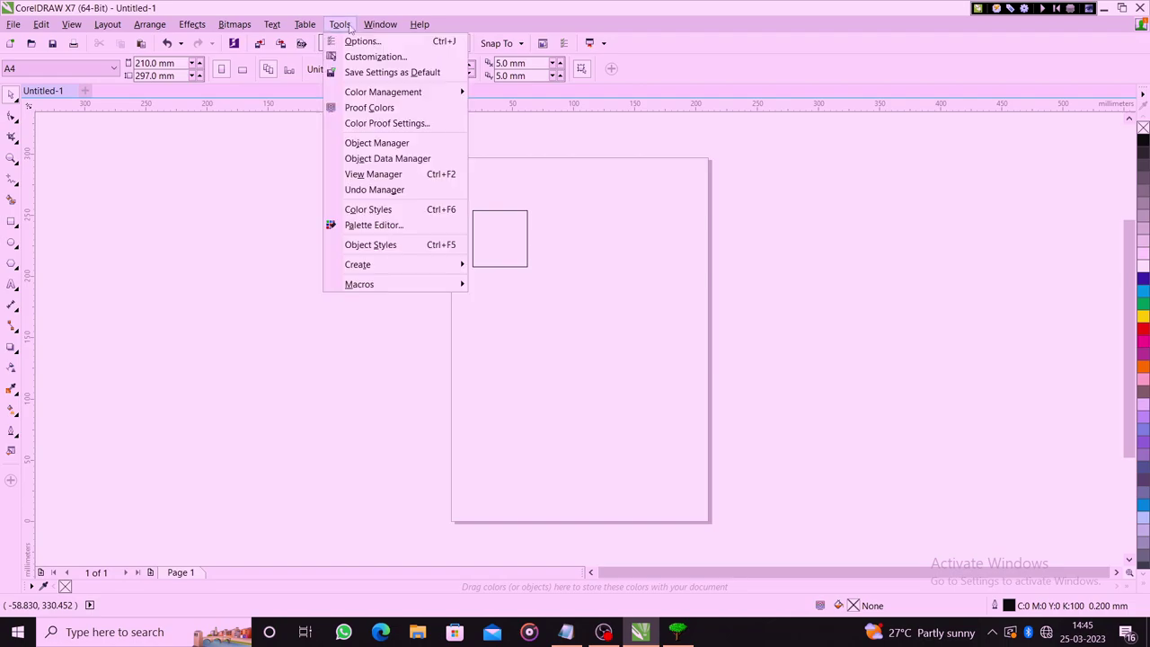
{"action": "left_click", "coordinate": [376, 143]}
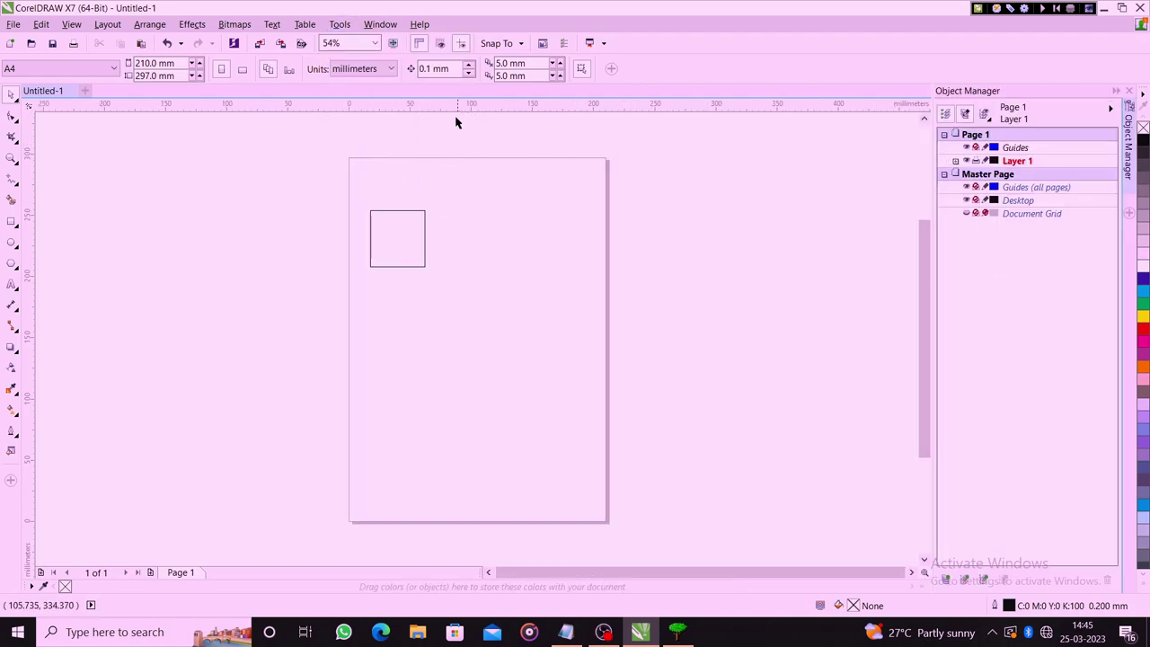
{"action": "left_click", "coordinate": [380, 25]}
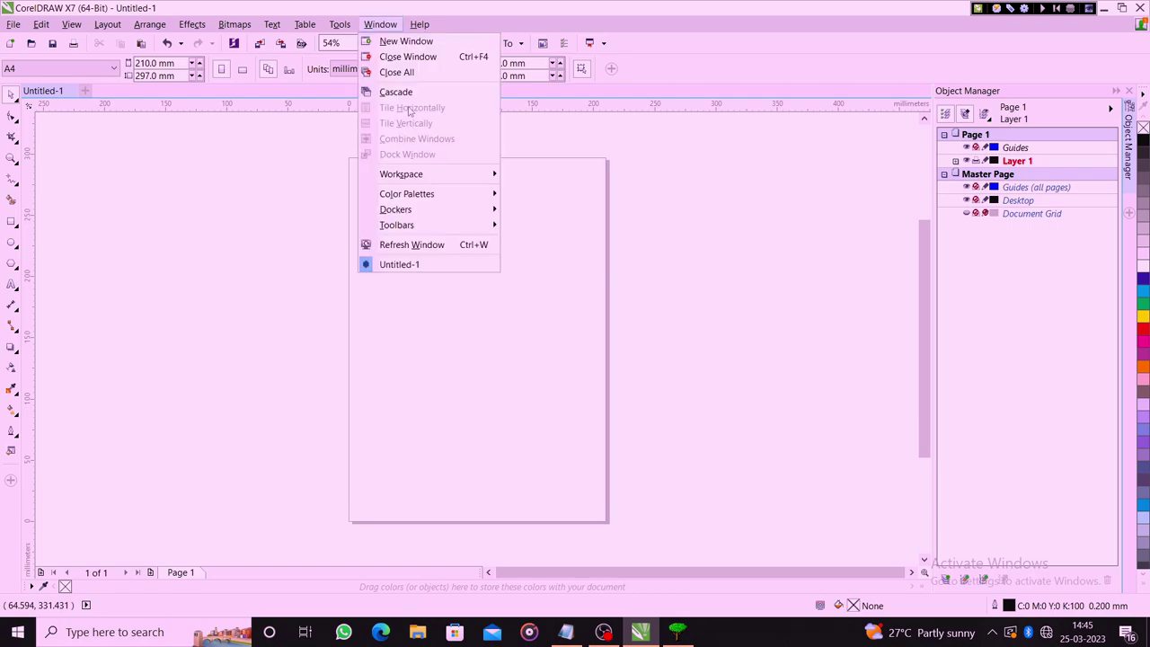
{"action": "left_click", "coordinate": [386, 24]}
{"action": "left_click", "coordinate": [340, 24]}
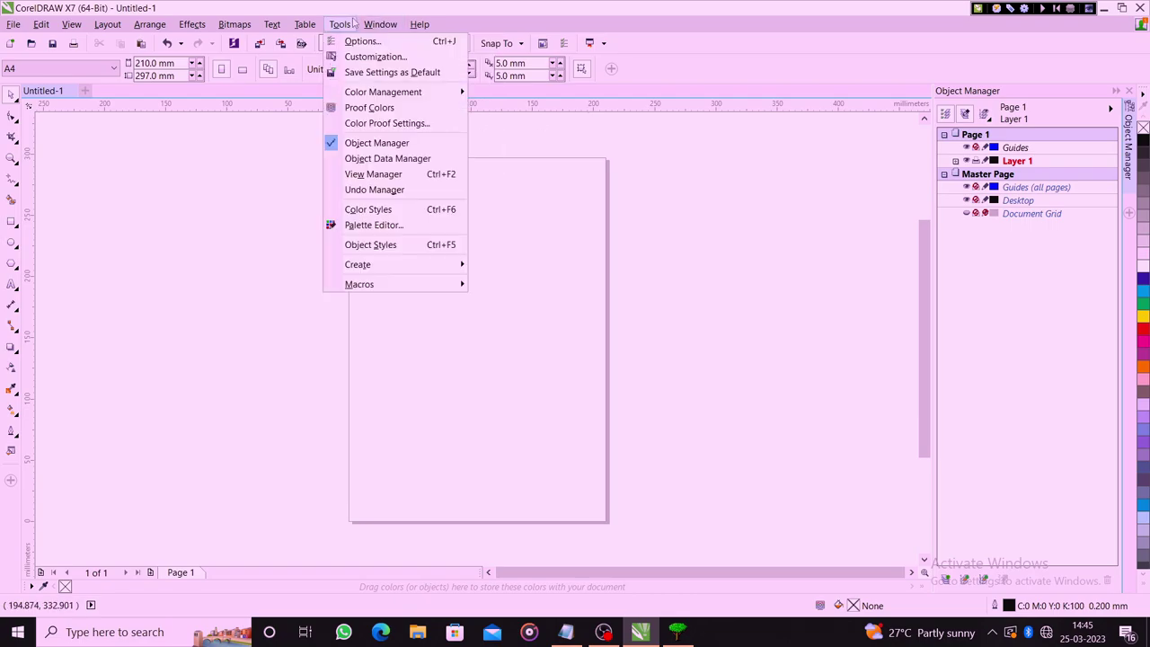
{"action": "left_click", "coordinate": [386, 159]}
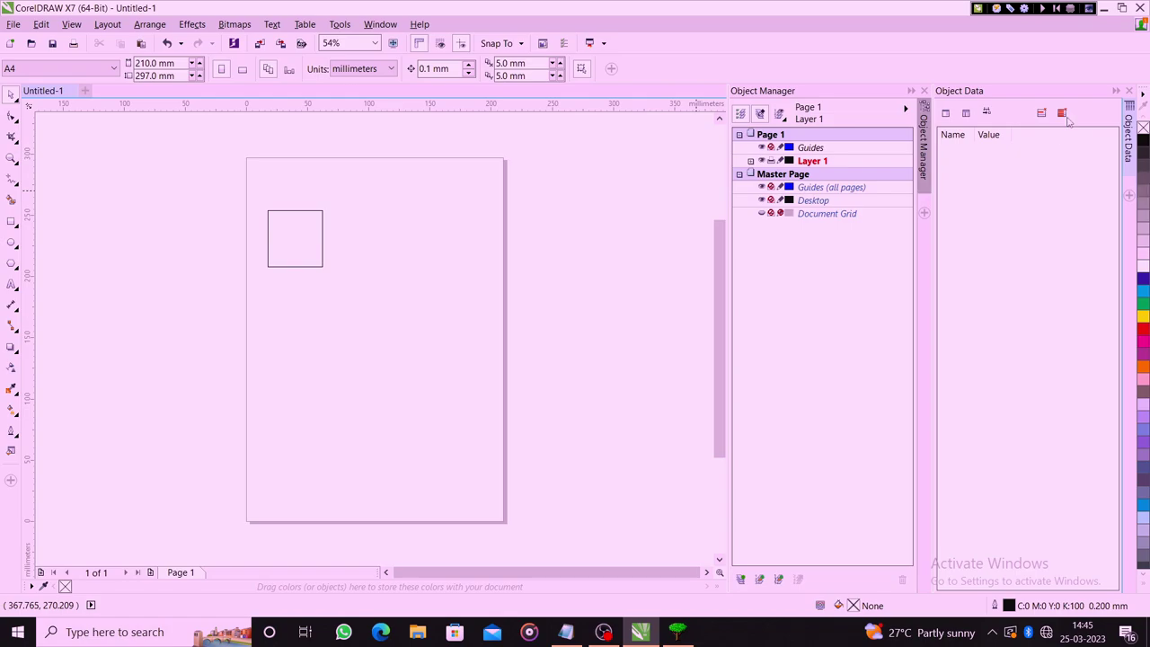
{"action": "left_click", "coordinate": [1130, 91]}
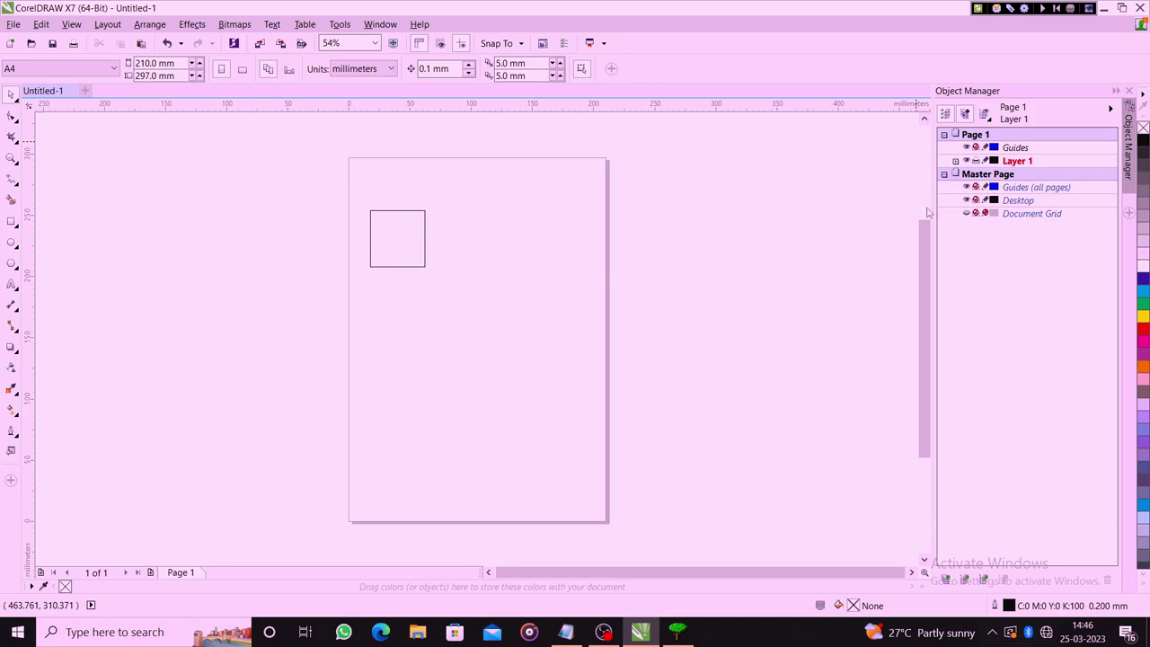
{"action": "left_click", "coordinate": [401, 235]}
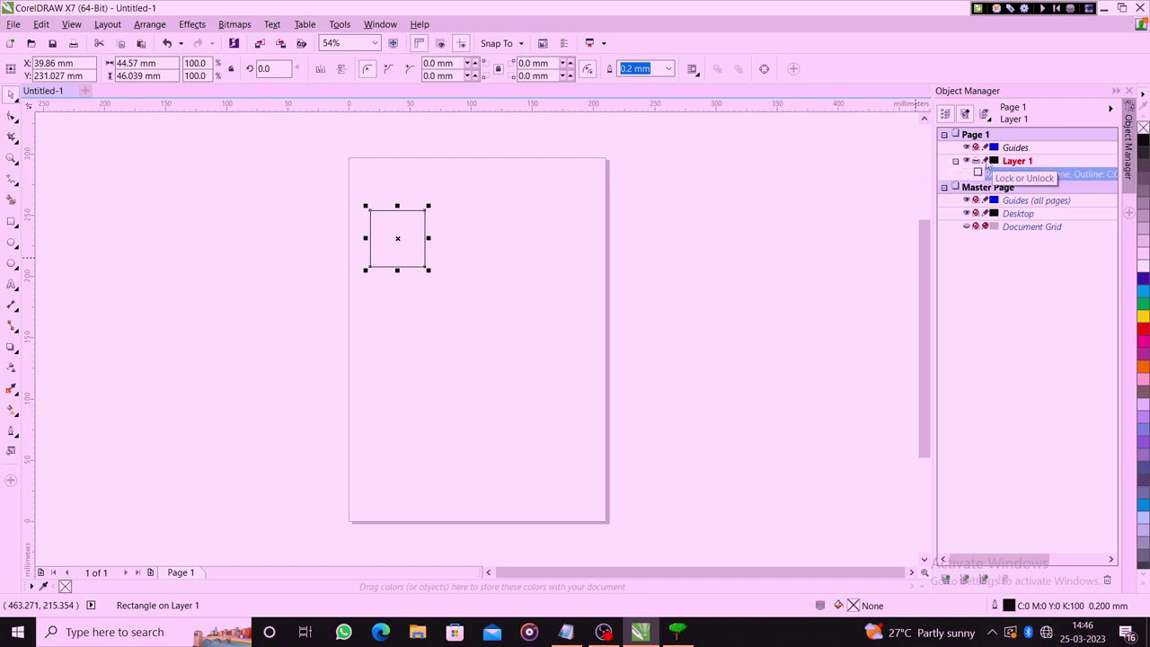
- Lock Layer 1 and confirm the square can't be marquee-selected, then unlock and select it
{"action": "left_click", "coordinate": [985, 162]}
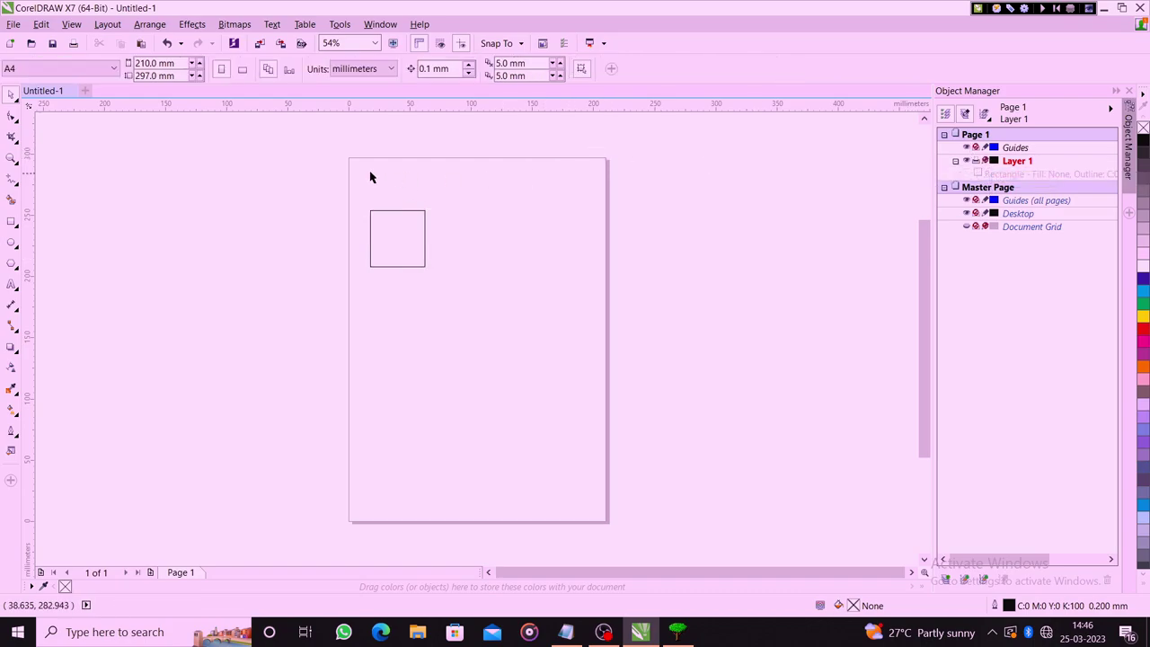
{"action": "left_click_drag", "start_coordinate": [365, 169], "coordinate": [460, 309]}
{"action": "left_click_drag", "start_coordinate": [375, 213], "coordinate": [456, 324]}
{"action": "left_click_drag", "start_coordinate": [353, 175], "coordinate": [443, 264]}
{"action": "left_click", "coordinate": [984, 162]}
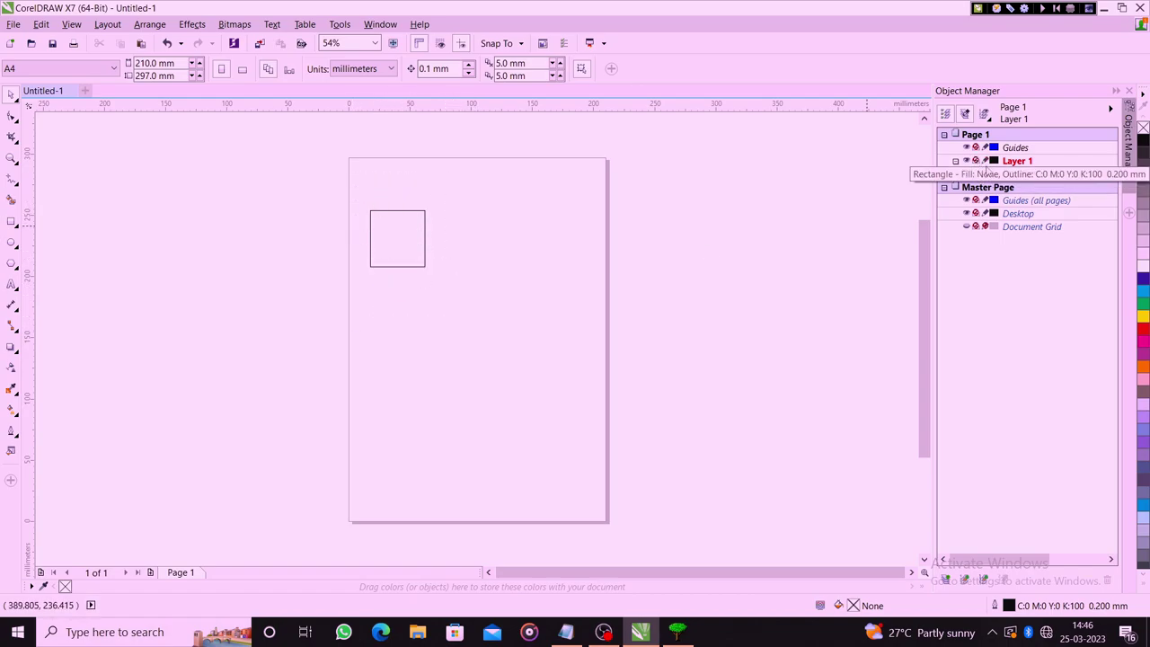
{"action": "left_click", "coordinate": [371, 212]}
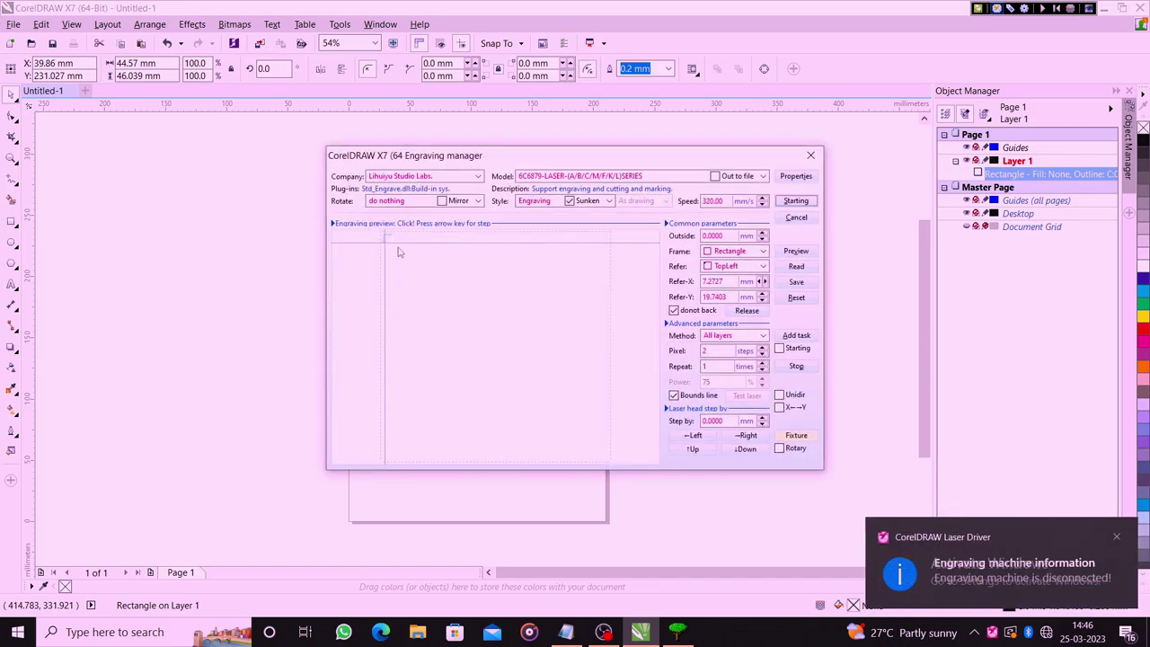
{"action": "left_click", "coordinate": [796, 217]}
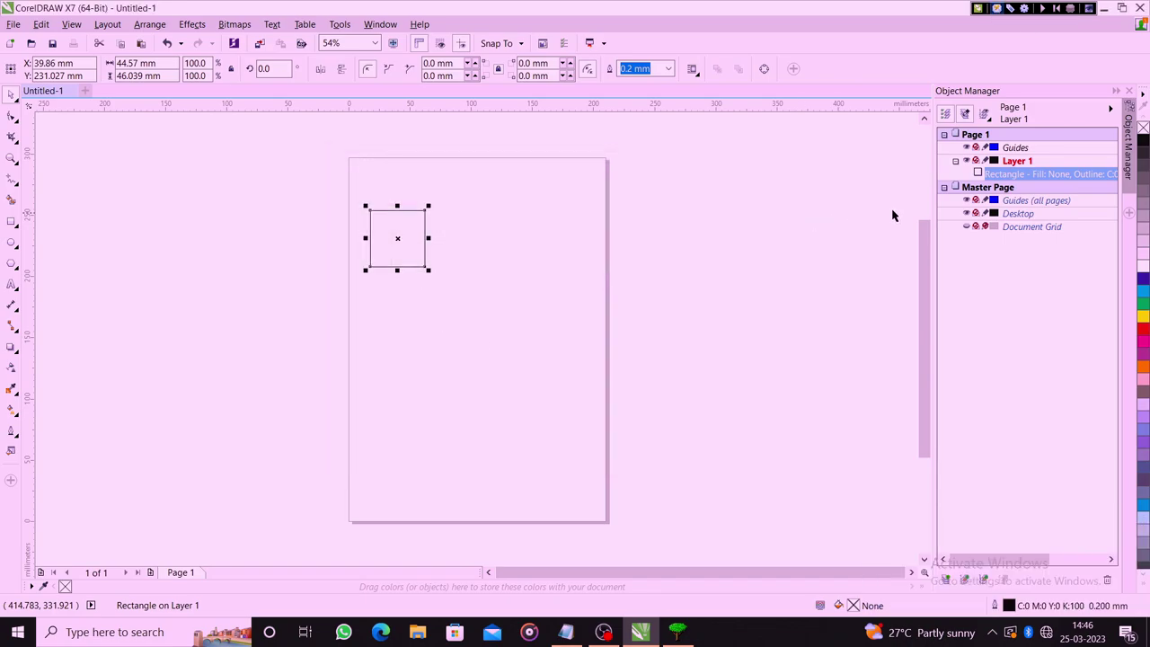
- Toggle Layer 1's visibility off and back on, leaving the layer locked
{"action": "left_click", "coordinate": [969, 161]}
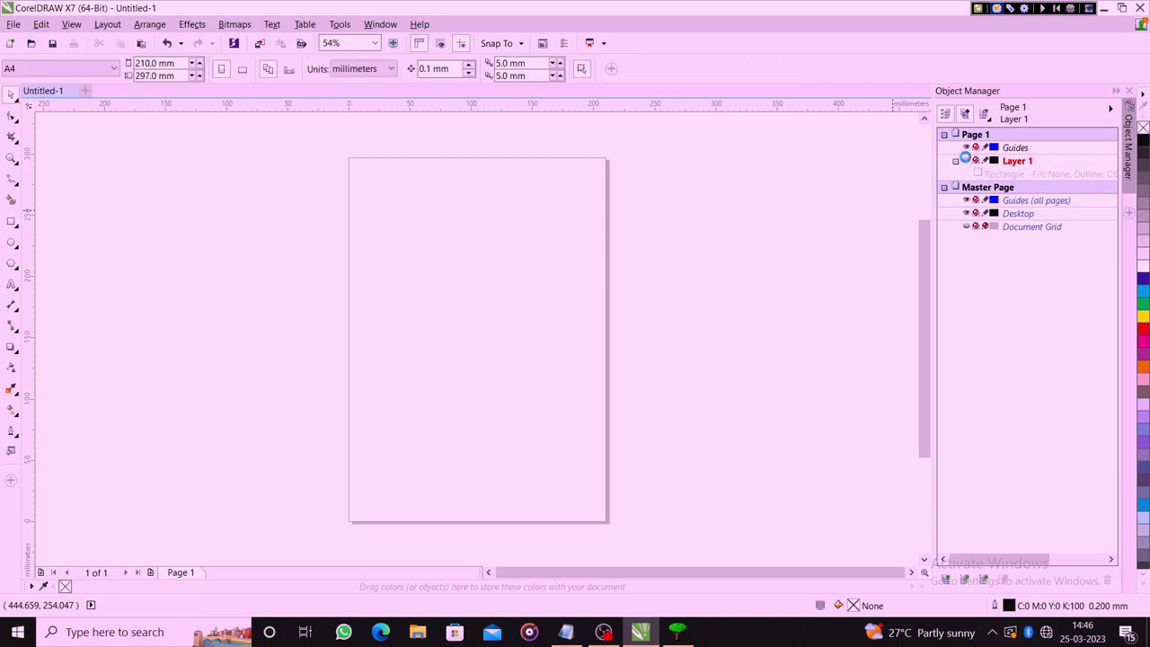
{"action": "left_click", "coordinate": [966, 161]}
{"action": "left_click", "coordinate": [966, 161]}
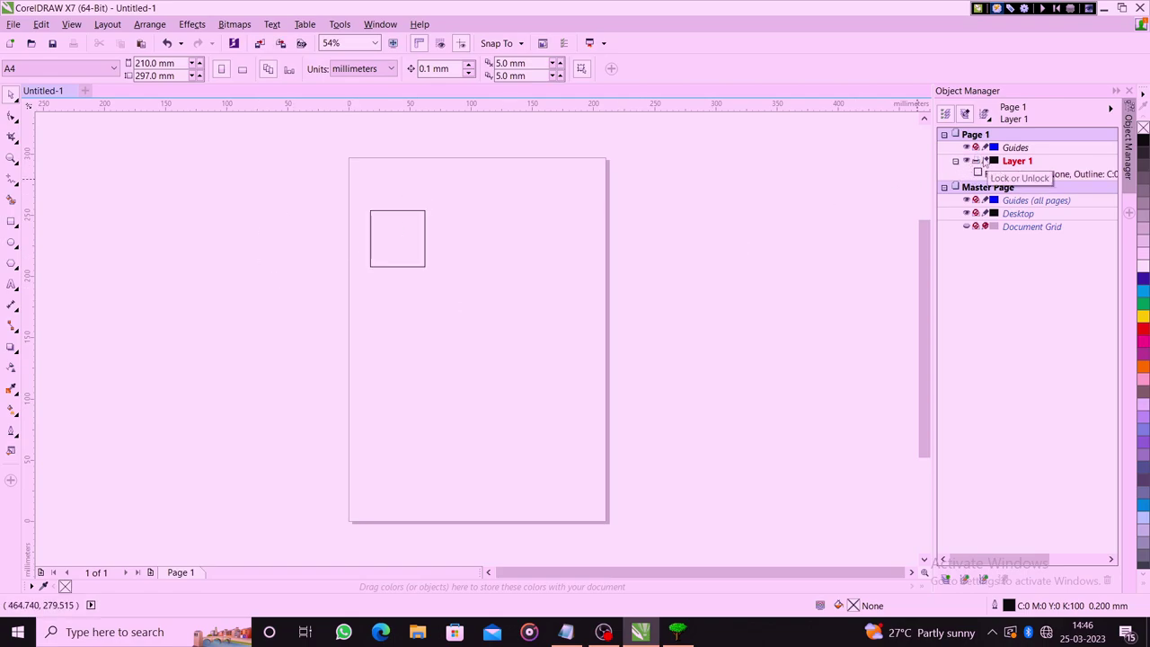
{"action": "left_click", "coordinate": [985, 161]}
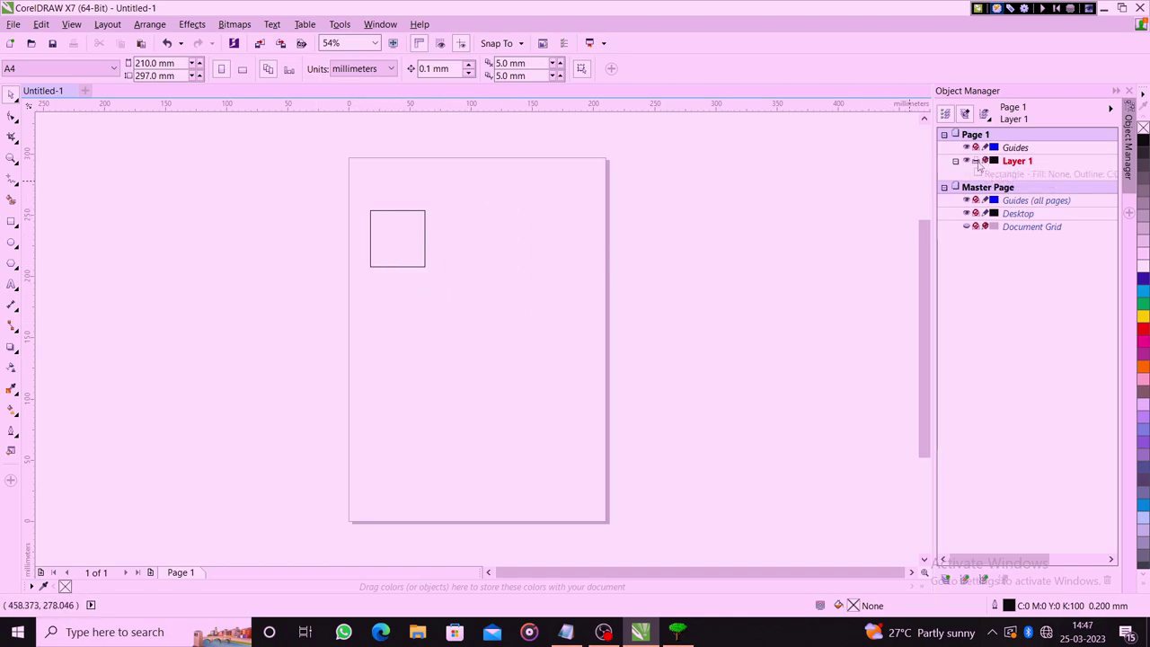
{"action": "left_click", "coordinate": [985, 160]}
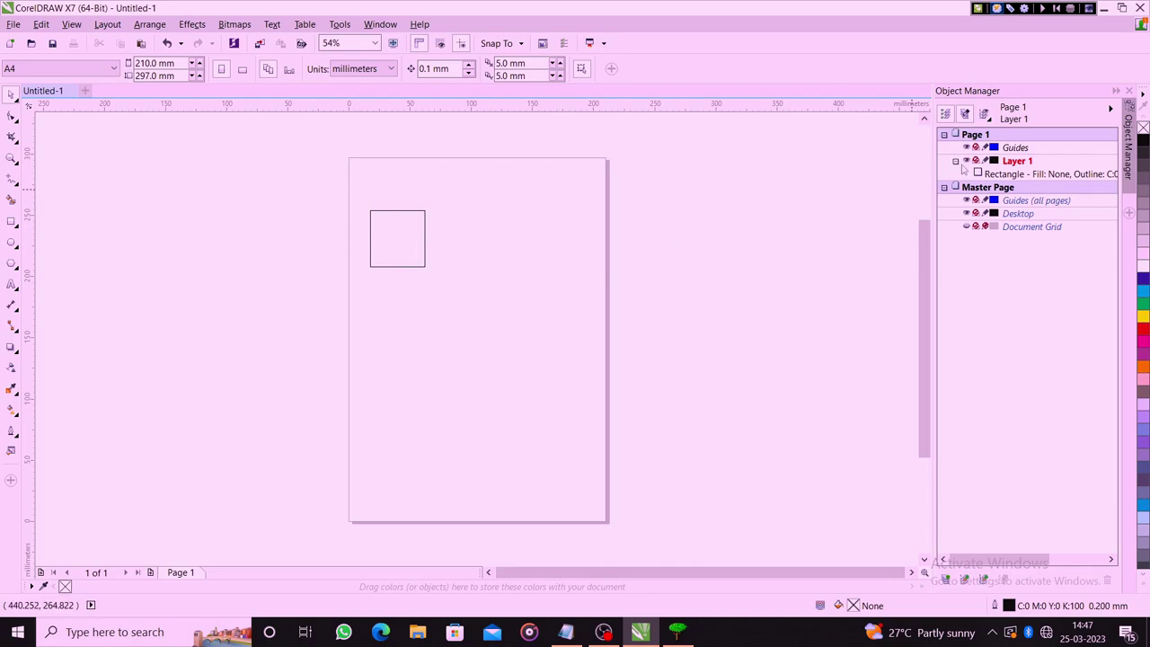
{"action": "left_click", "coordinate": [975, 161]}
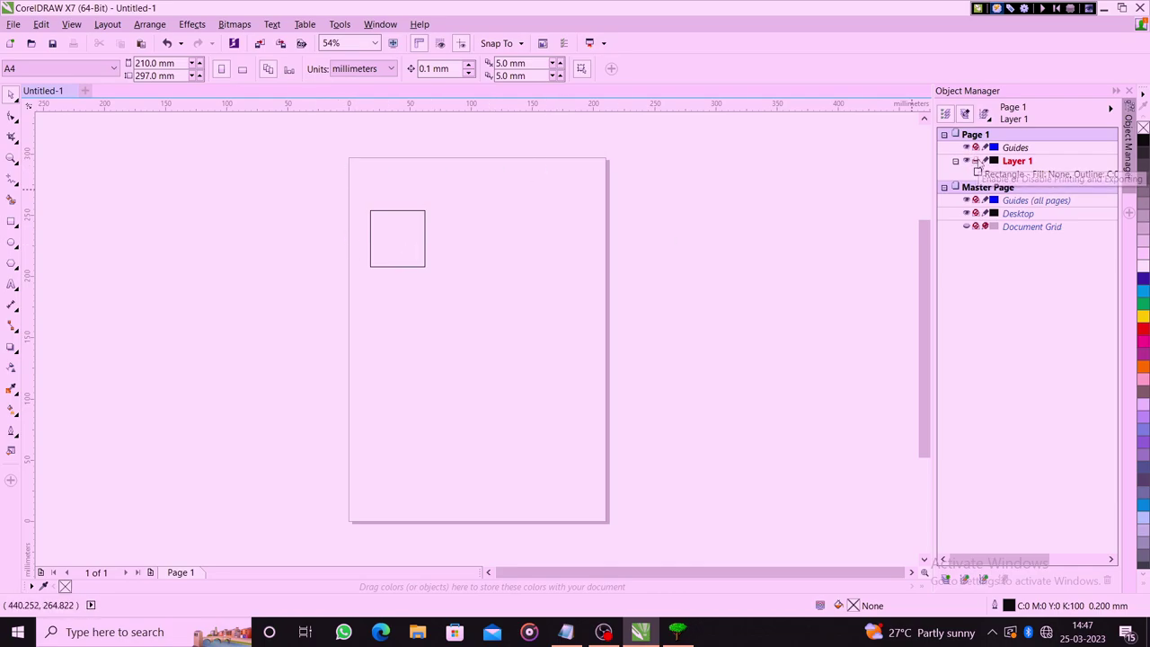
- Confirm the locked square can't be selected, then open and close the Engraving manager
{"action": "left_click_drag", "start_coordinate": [359, 191], "coordinate": [476, 367]}
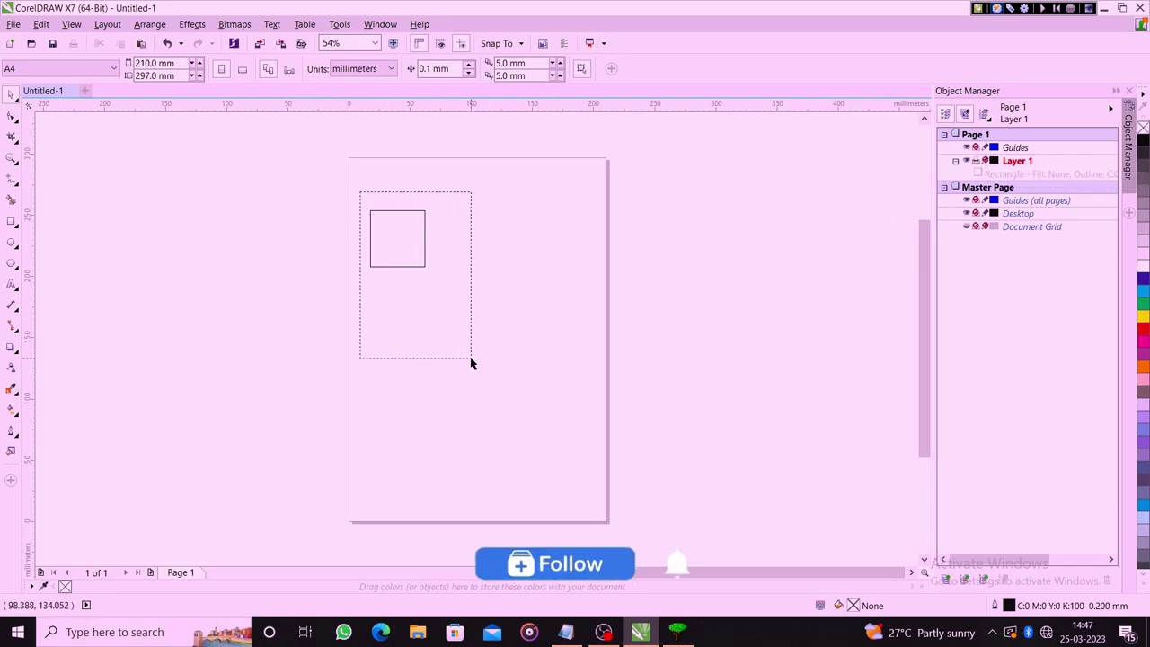
{"action": "left_click", "coordinate": [997, 9]}
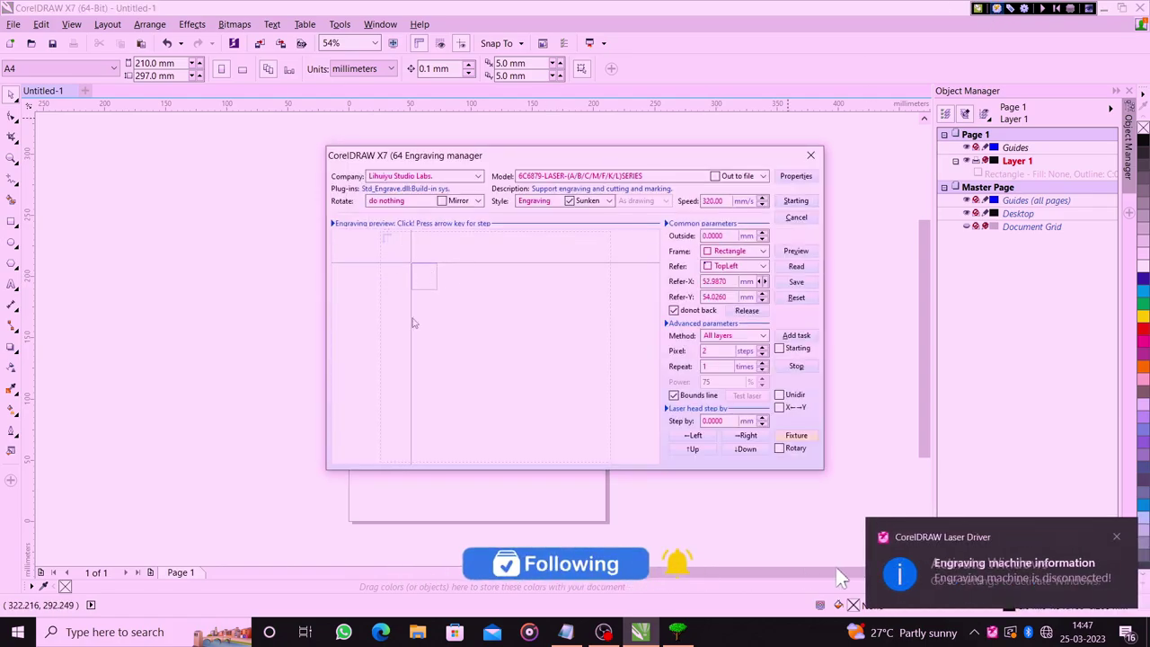
{"action": "left_click", "coordinate": [797, 219]}
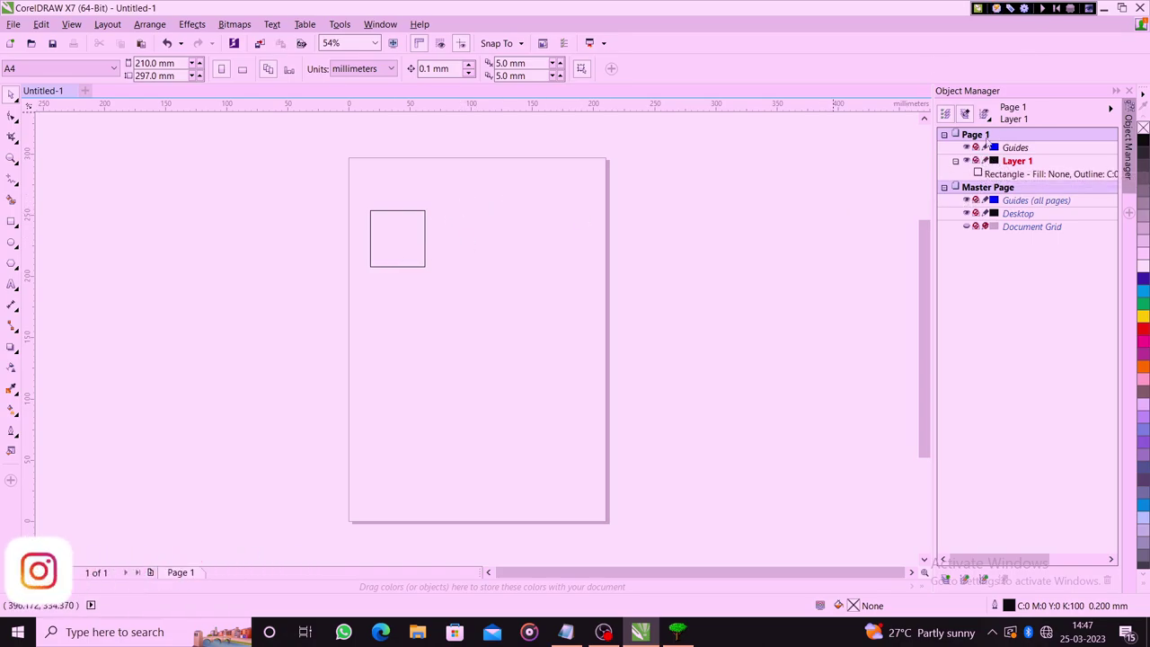
- Move the square to X 52.349 mm, Y 234.945 mm, deleting it and restoring it with Ctrl+Z
{"action": "left_click", "coordinate": [371, 210]}
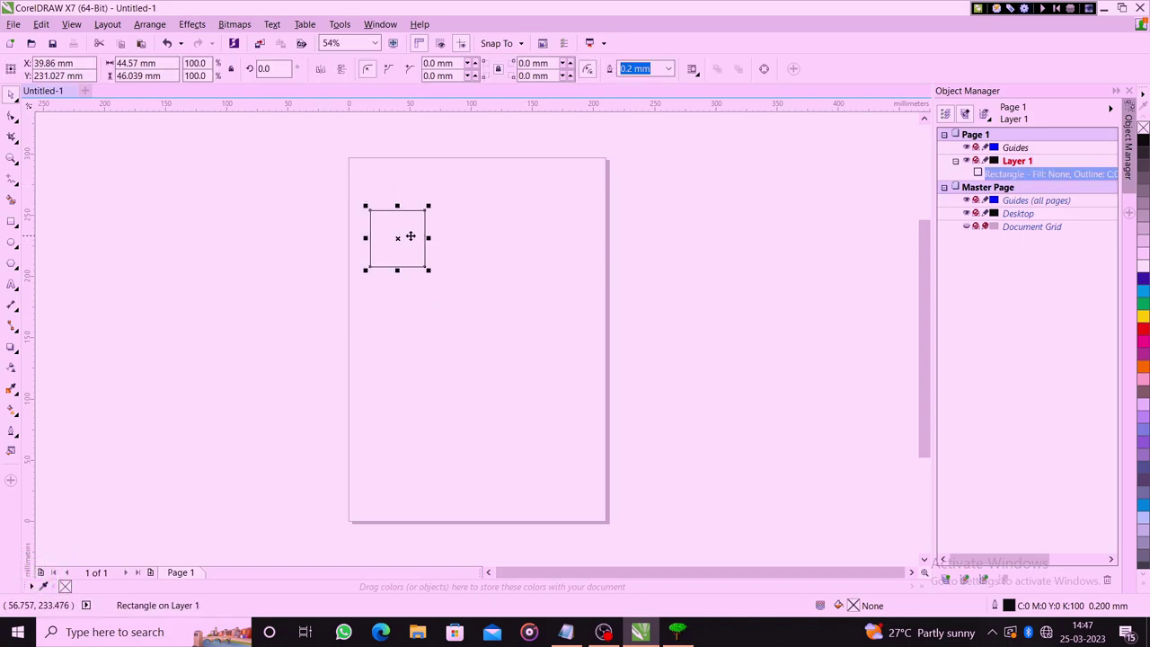
{"action": "mouse_move", "coordinate": [408, 238]}
{"action": "left_mouse_down"}
{"action": "mouse_move", "coordinate": [515, 231]}
{"action": "mouse_move", "coordinate": [426, 270]}
{"action": "left_mouse_up"}
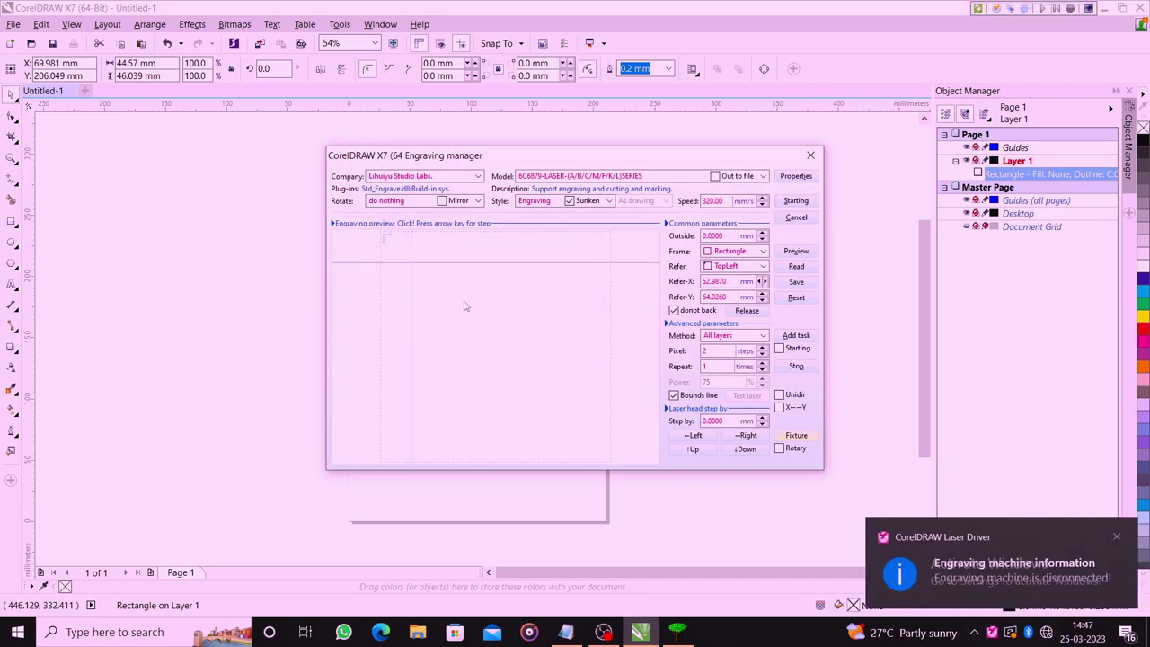
{"action": "left_click", "coordinate": [799, 217]}
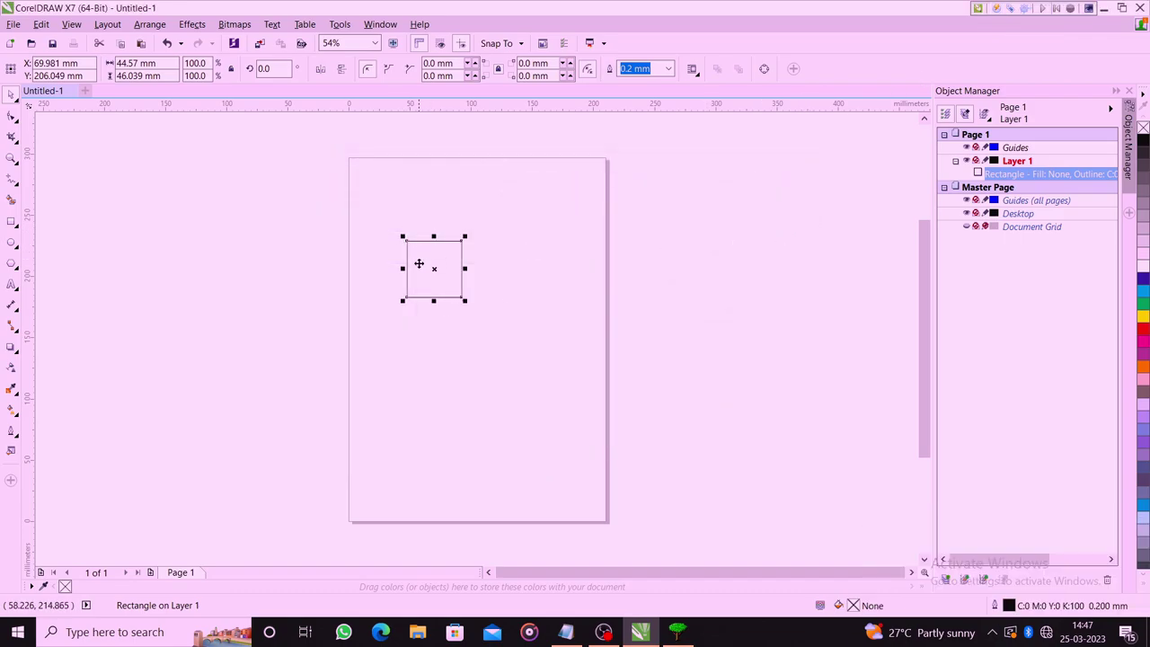
{"action": "left_click_drag", "start_coordinate": [441, 266], "coordinate": [419, 232]}
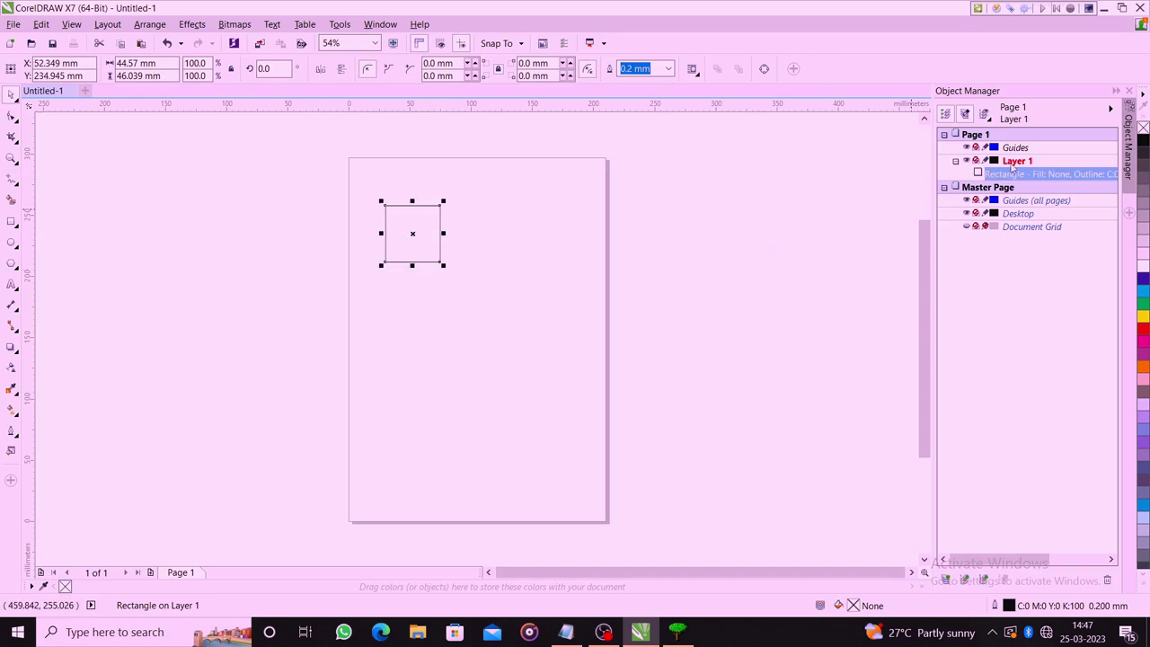
{"action": "key", "text": "Delete"}
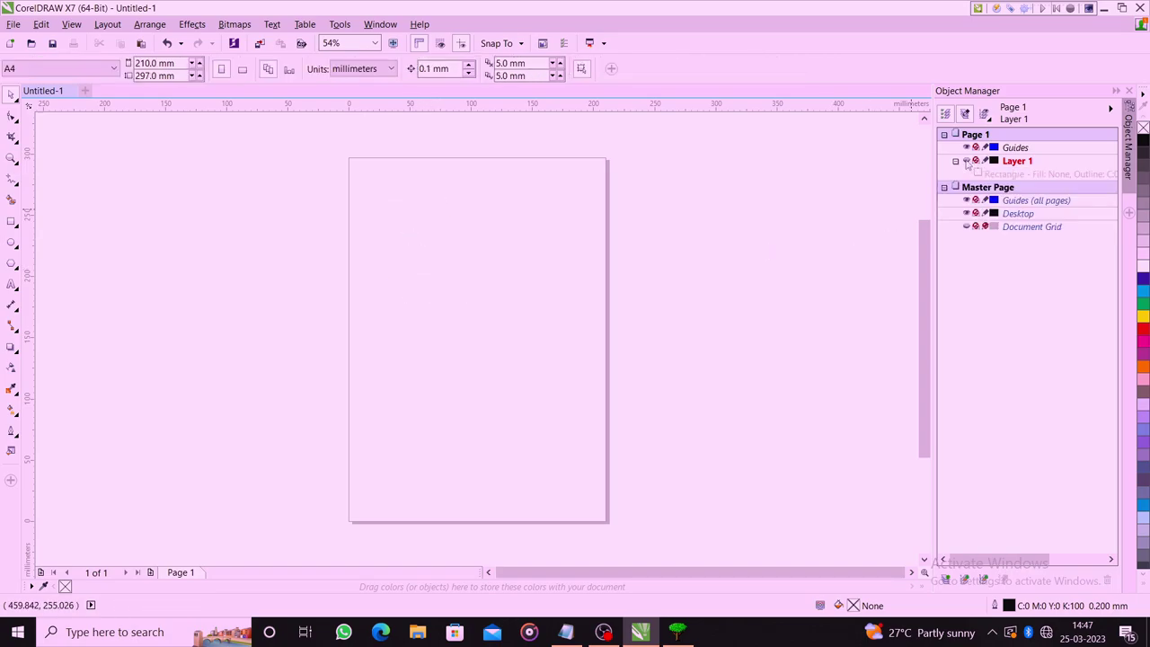
{"action": "key", "text": "ctrl+z"}
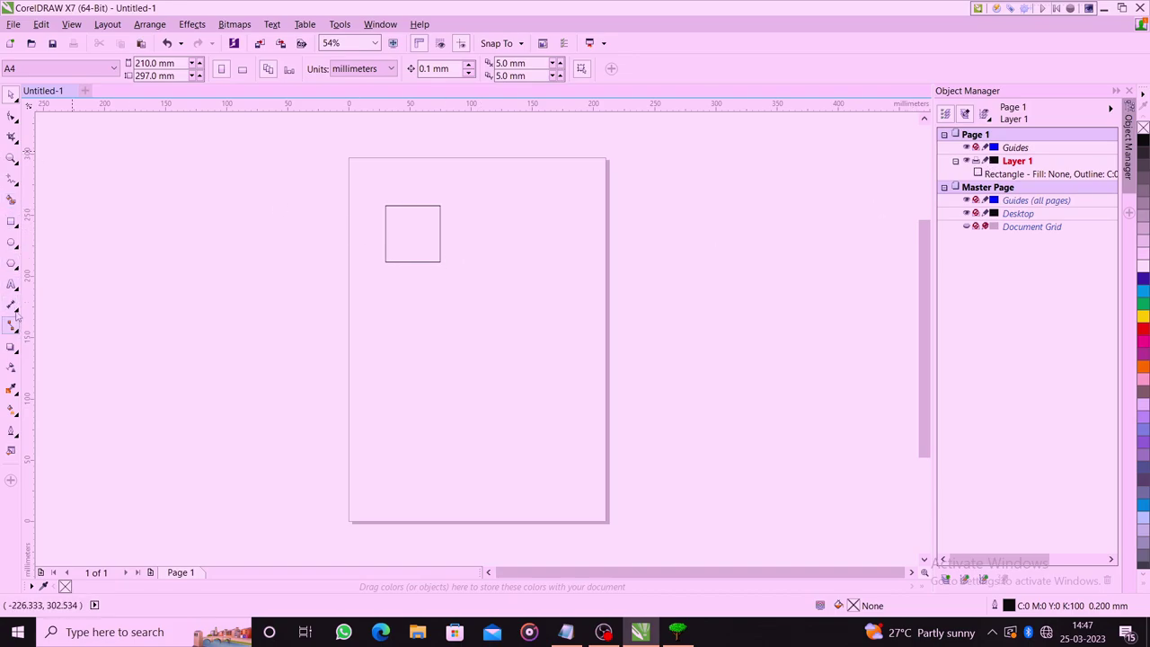
- Scale the TECHNICAL HUB text to about 64 pt and apply the Bazinga! font
{"action": "left_click", "coordinate": [12, 284]}
{"action": "left_click", "coordinate": [398, 292]}
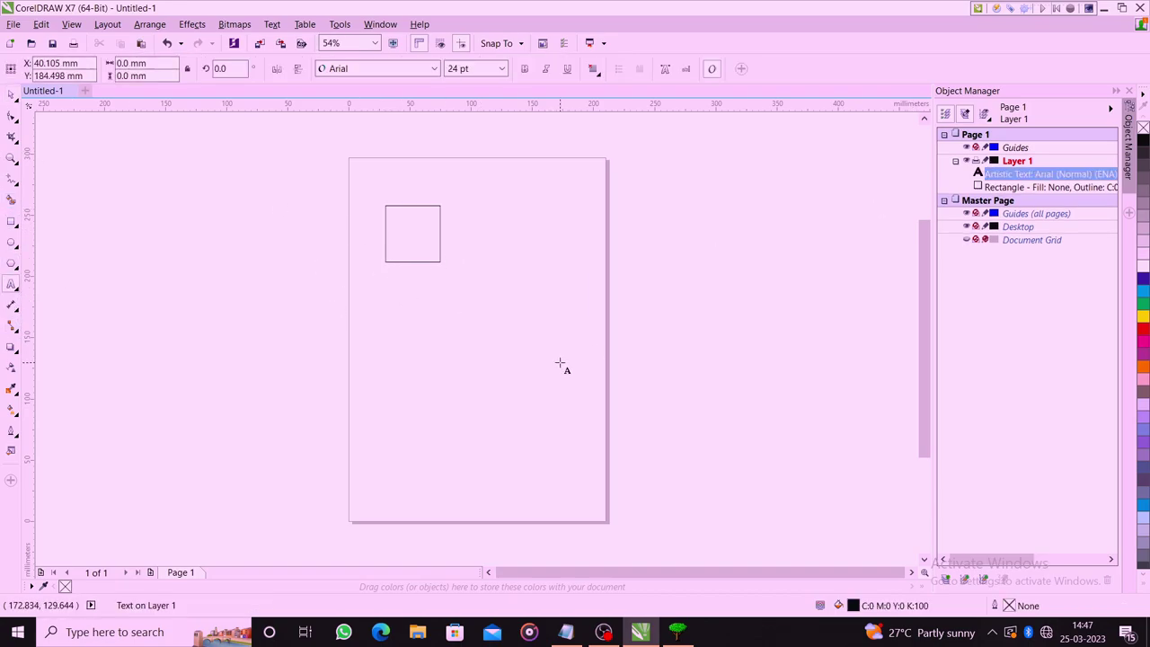
{"action": "key", "text": "BackSpace"}
{"action": "type", "text": "TECHNICAL HUB"}
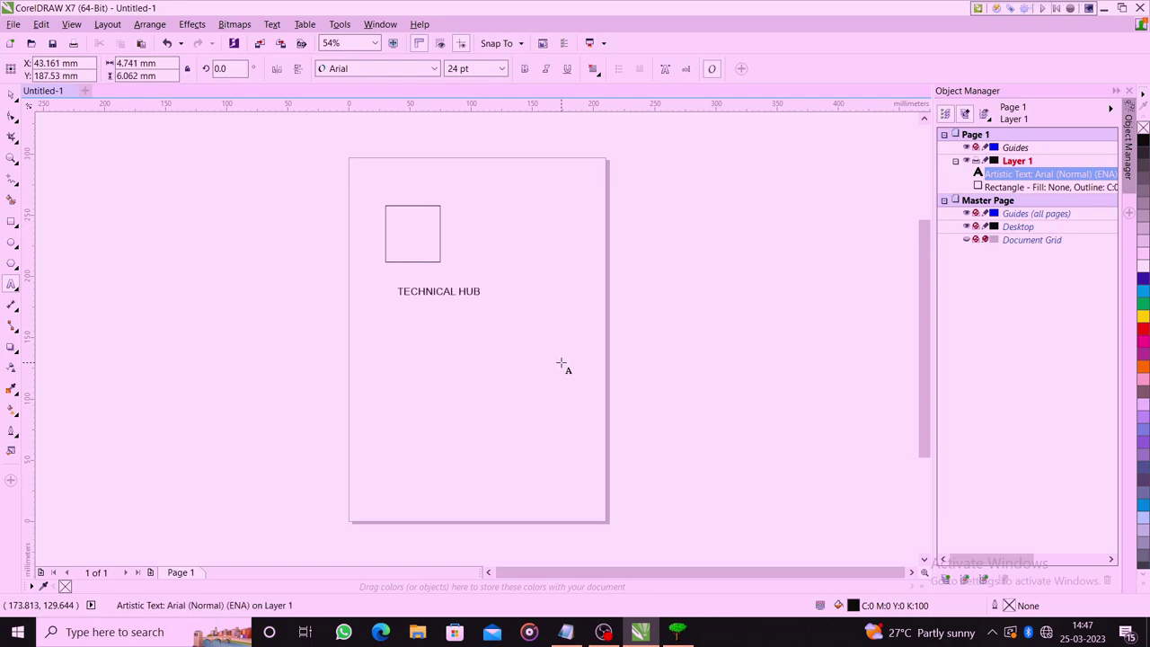
{"action": "key", "text": "ctrl+space"}
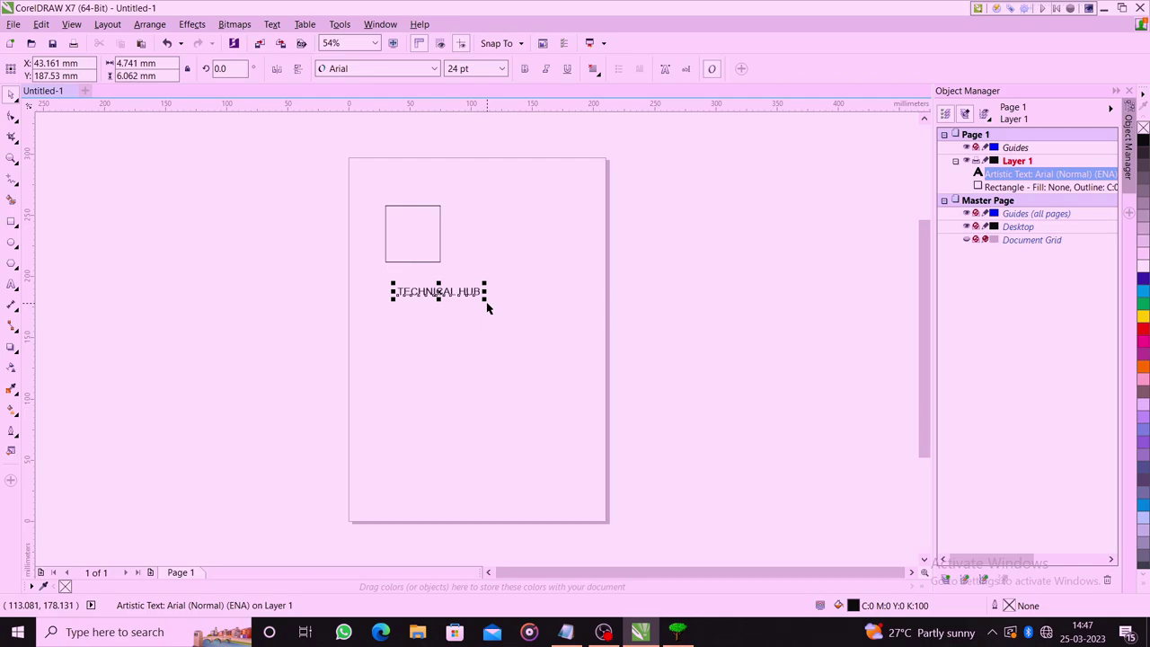
{"action": "left_click_drag", "start_coordinate": [486, 306], "coordinate": [608, 341]}
{"action": "left_click", "coordinate": [434, 68]}
{"action": "mouse_move", "coordinate": [344, 324]}
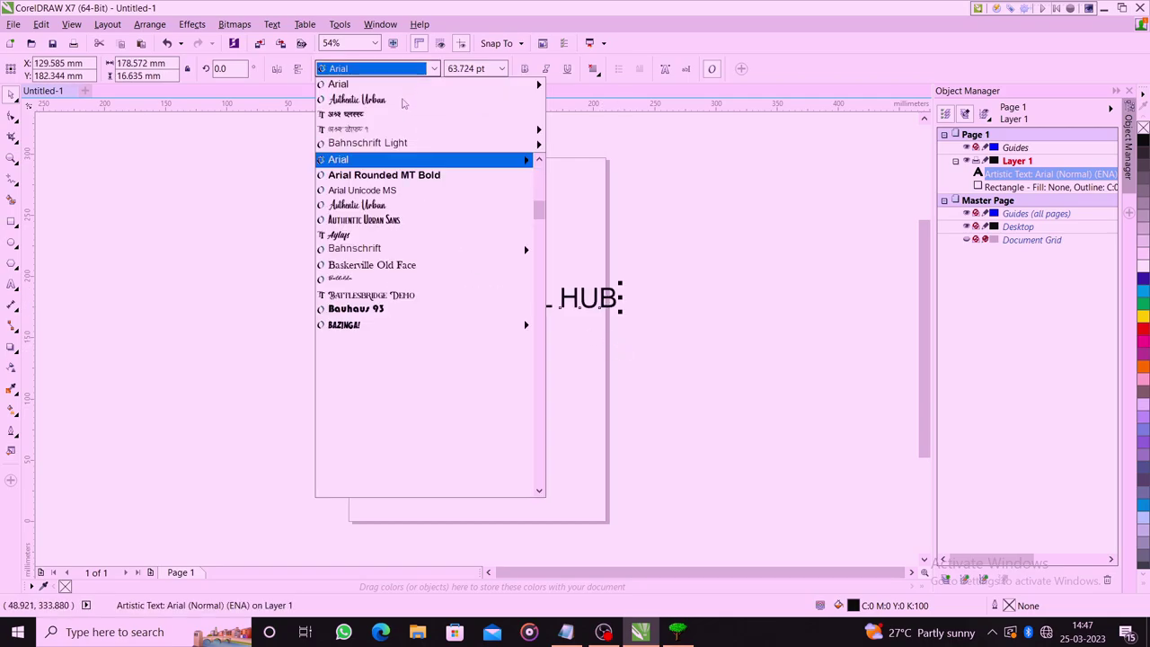
{"action": "left_click", "coordinate": [375, 324]}
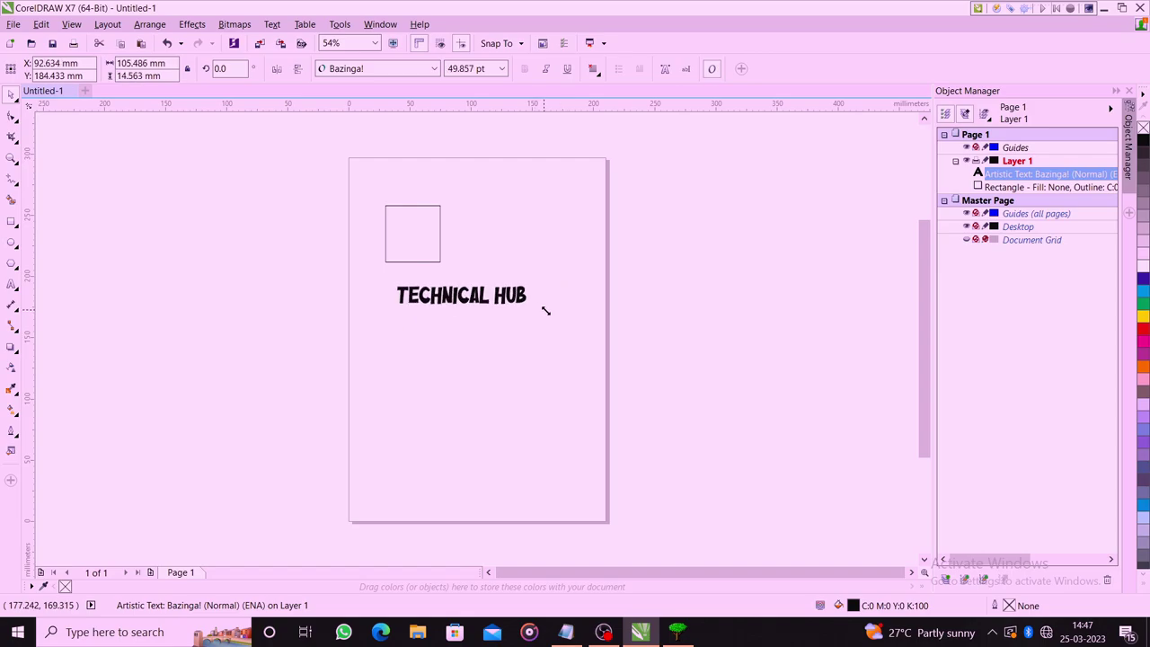
{"action": "left_click_drag", "start_coordinate": [566, 314], "coordinate": [546, 310]}
- Duplicate the text with Ctrl+C/Ctrl+V and move it up beside the square
{"action": "key", "text": "ctrl+c"}
{"action": "key", "text": "ctrl+v"}
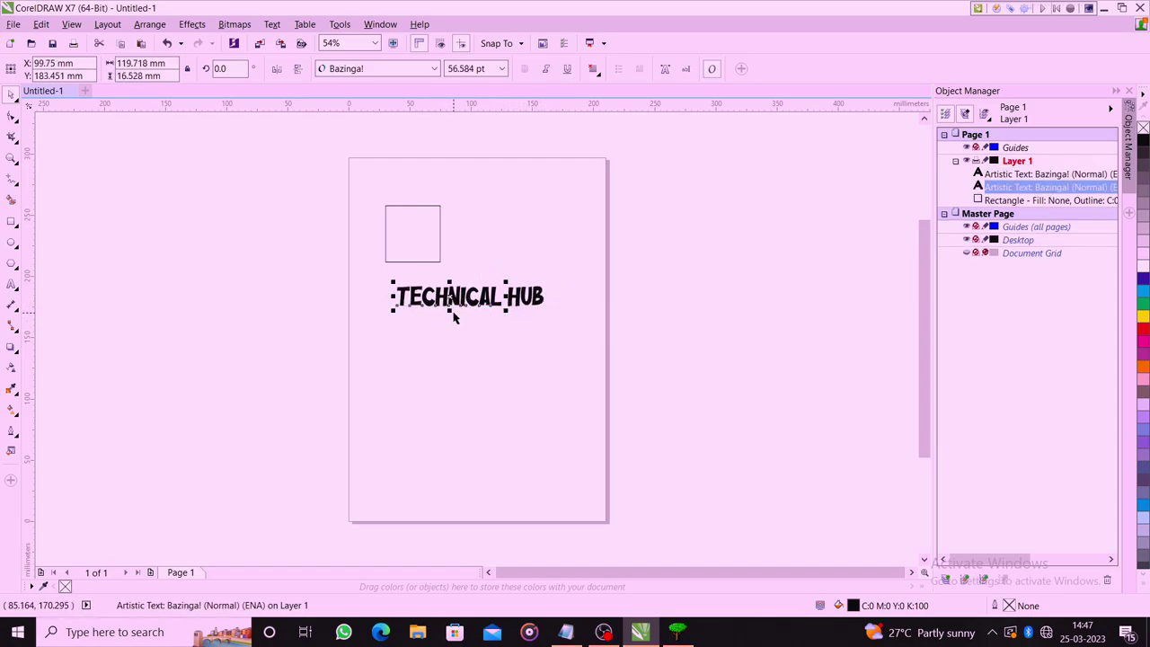
{"action": "left_click_drag", "start_coordinate": [450, 297], "coordinate": [483, 306]}
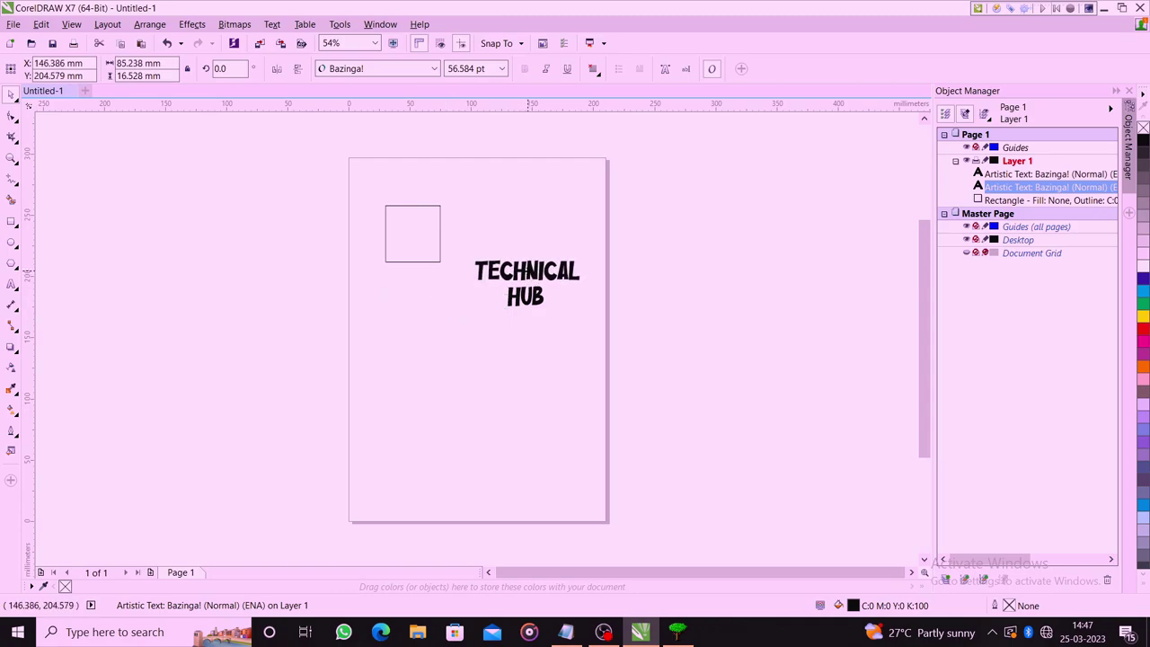
{"action": "left_click", "coordinate": [482, 306]}
- Enlarge the empty square and position it as a frame around TECHNICAL HUB
{"action": "left_click", "coordinate": [440, 245]}
{"action": "left_click_drag", "start_coordinate": [445, 265], "coordinate": [494, 317]}
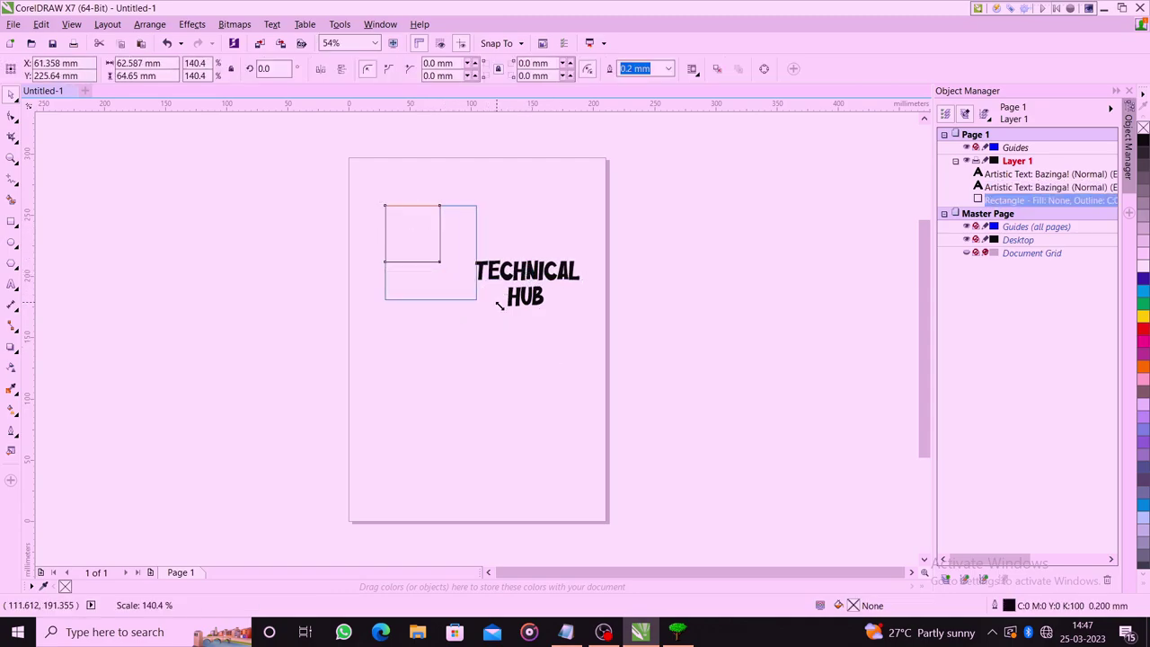
{"action": "left_click_drag", "start_coordinate": [426, 260], "coordinate": [514, 279]}
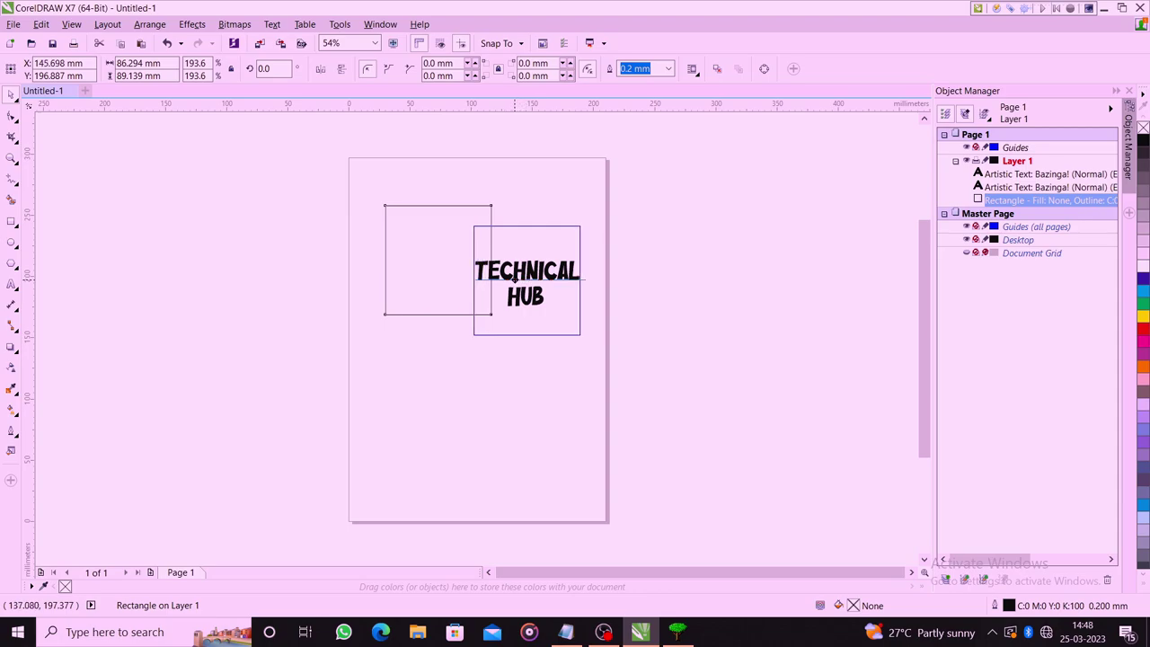
{"action": "mouse_move", "coordinate": [583, 337]}
{"action": "left_mouse_down"}
{"action": "mouse_move", "coordinate": [597, 350]}
{"action": "mouse_move", "coordinate": [559, 325]}
{"action": "left_mouse_up"}
{"action": "left_click", "coordinate": [562, 392]}
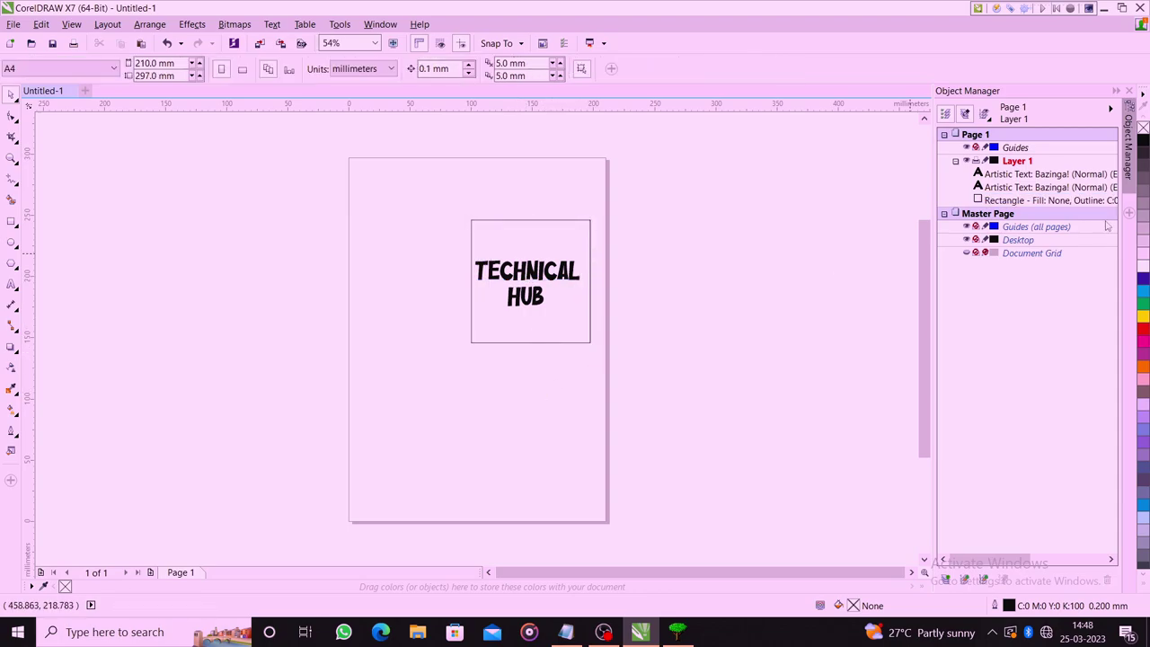
- Select the HUB text, square frame and TECHNICAL text in the Object Manager
{"action": "left_click", "coordinate": [1034, 176]}
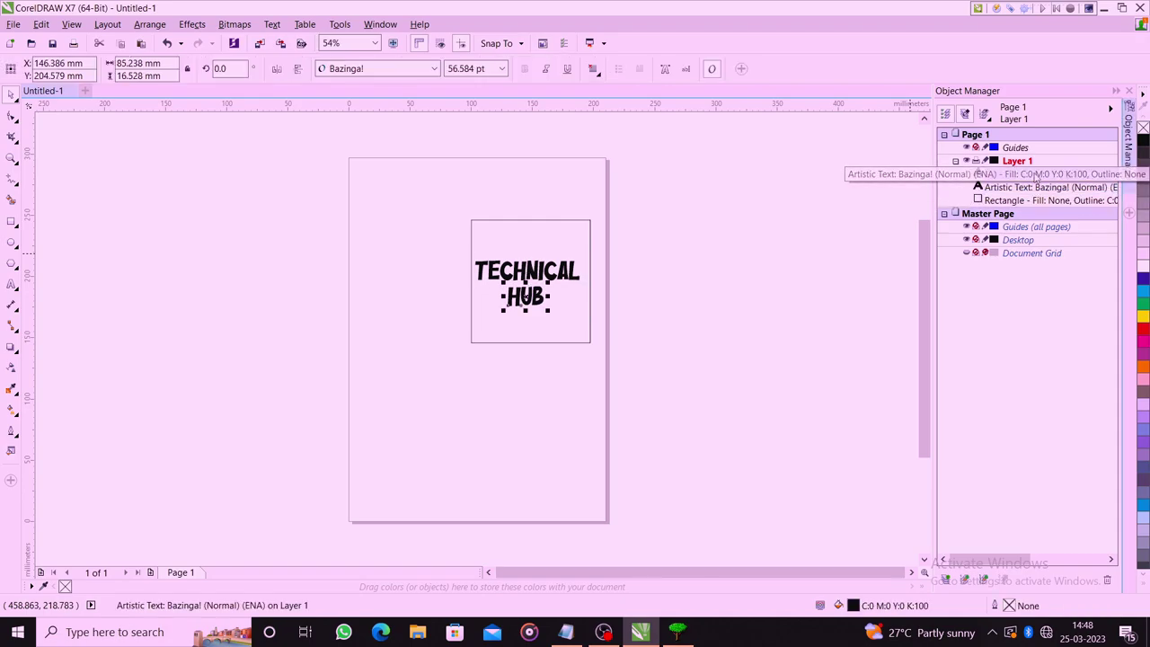
{"action": "left_click", "coordinate": [1032, 201]}
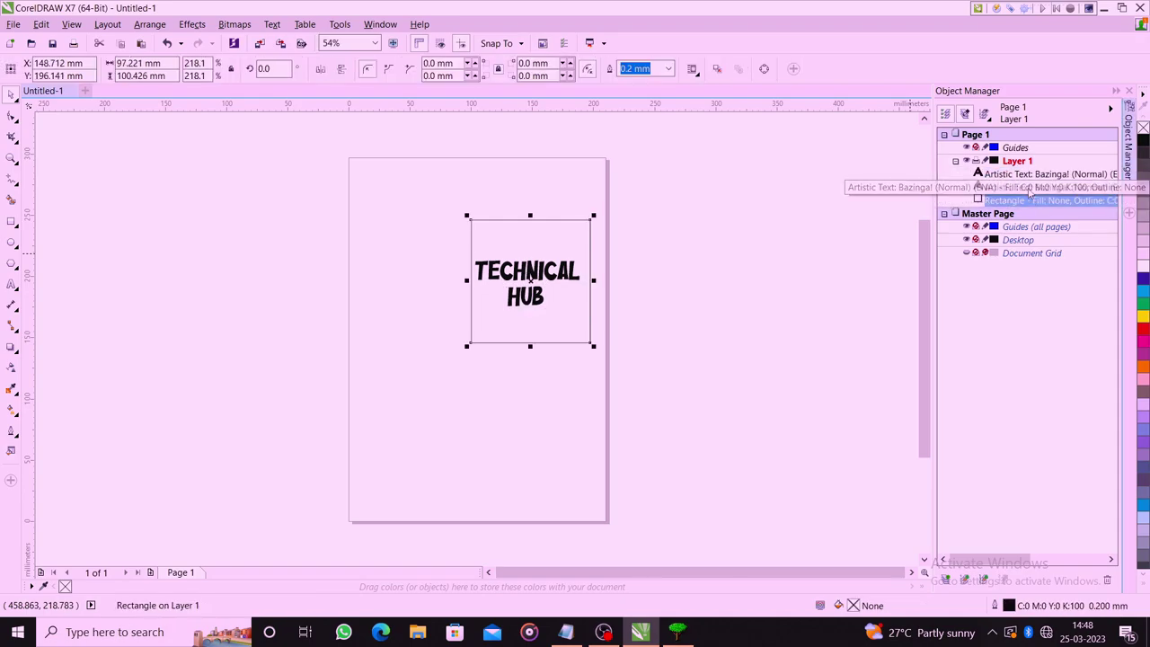
{"action": "left_click", "coordinate": [1031, 187]}
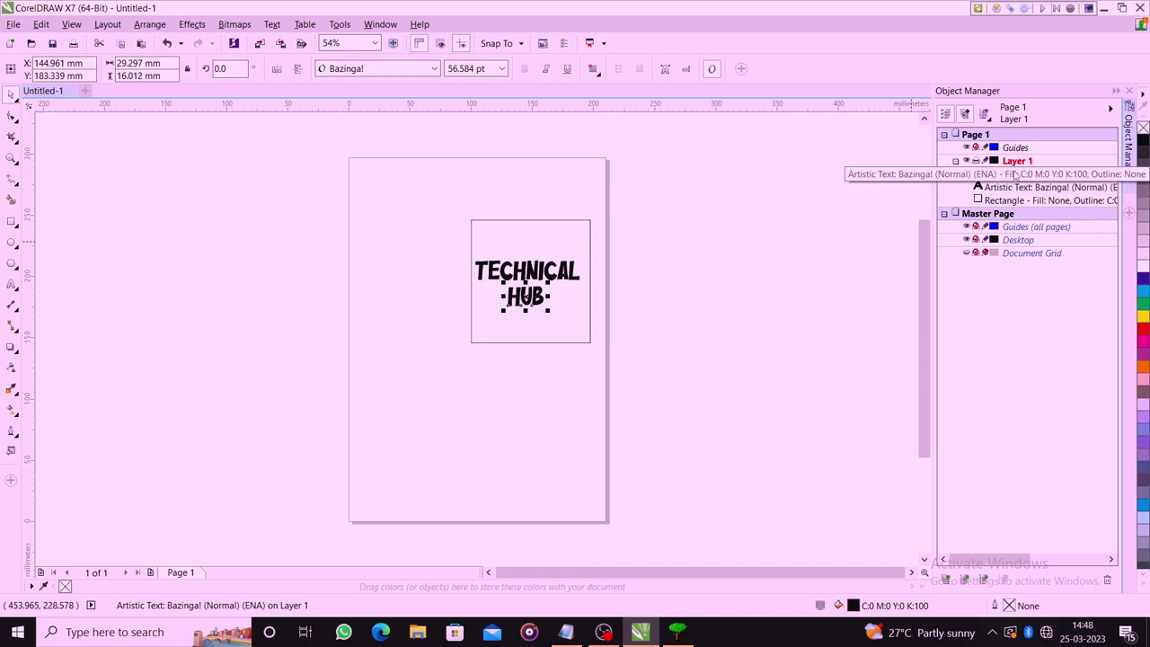
{"action": "key", "text": "ctrl+c"}
{"action": "key", "text": "ctrl+v"}
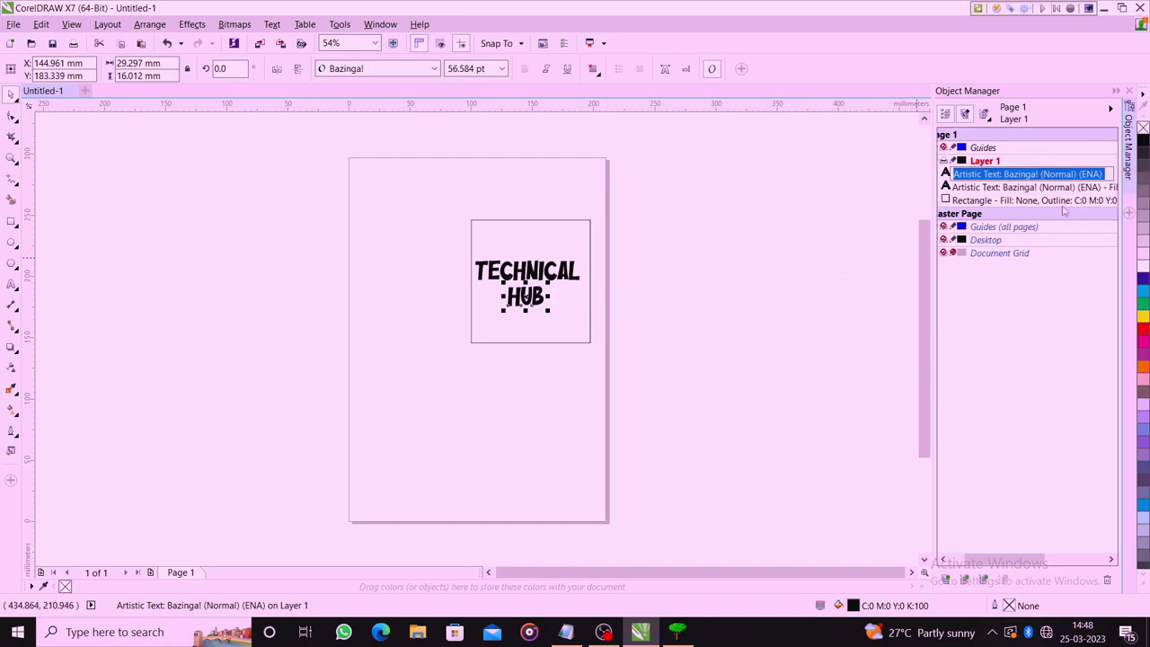
{"action": "left_click", "coordinate": [1039, 189]}
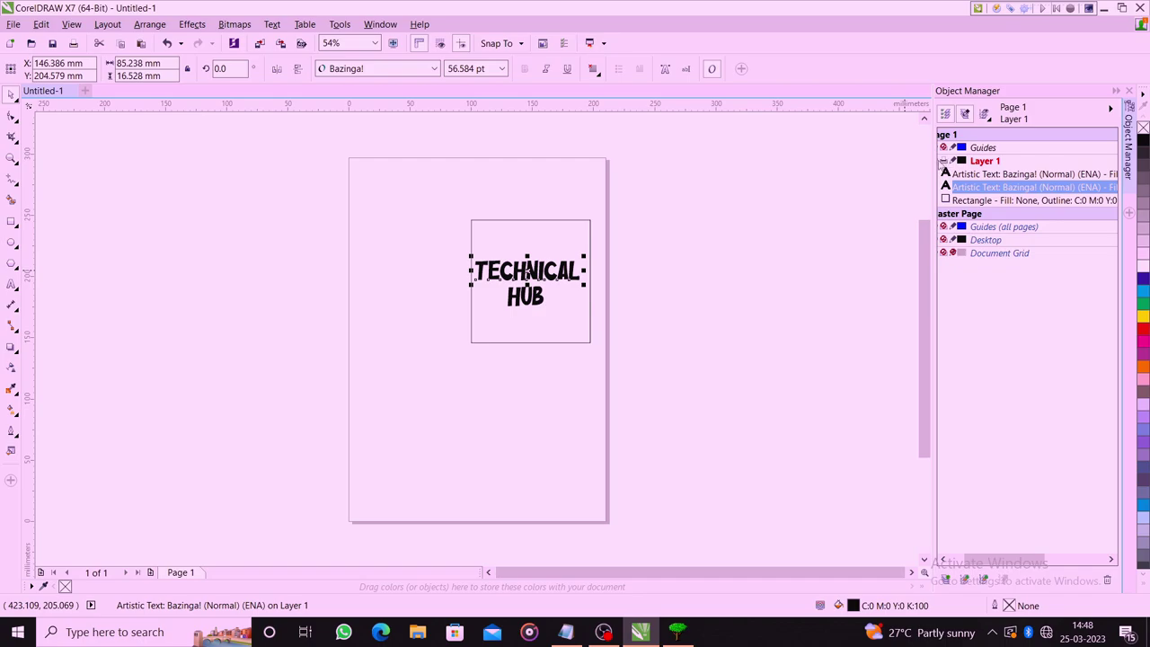
- Hide and reshow Layer 1, then marquee-select the text and frame together
{"action": "left_click", "coordinate": [942, 160]}
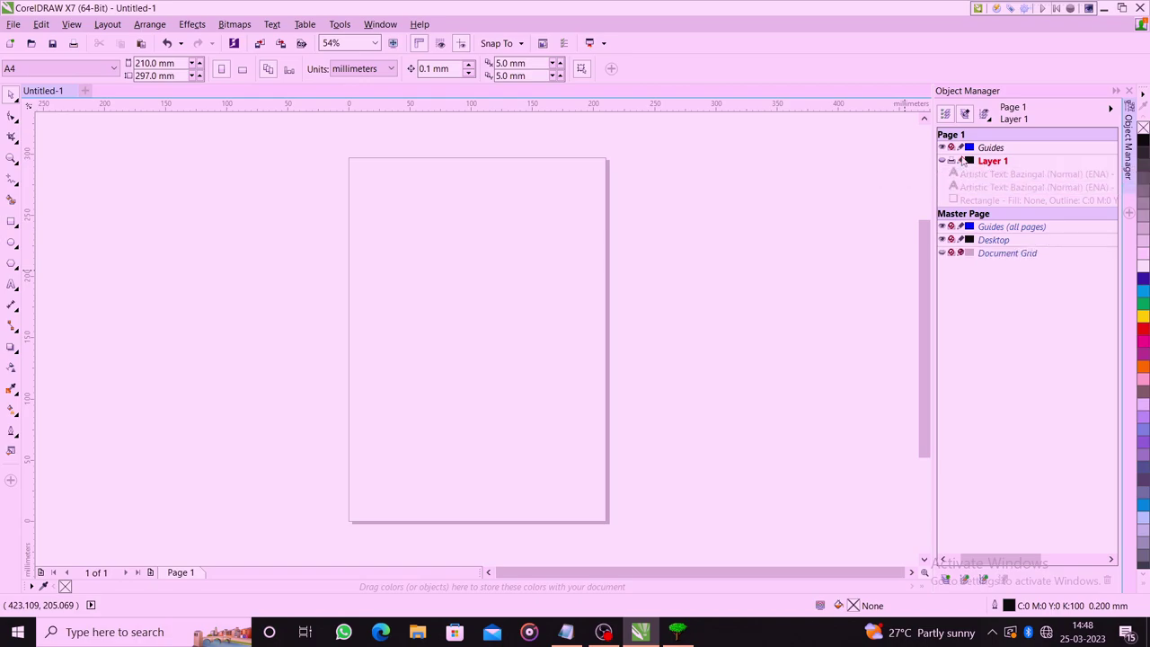
{"action": "left_click", "coordinate": [942, 161]}
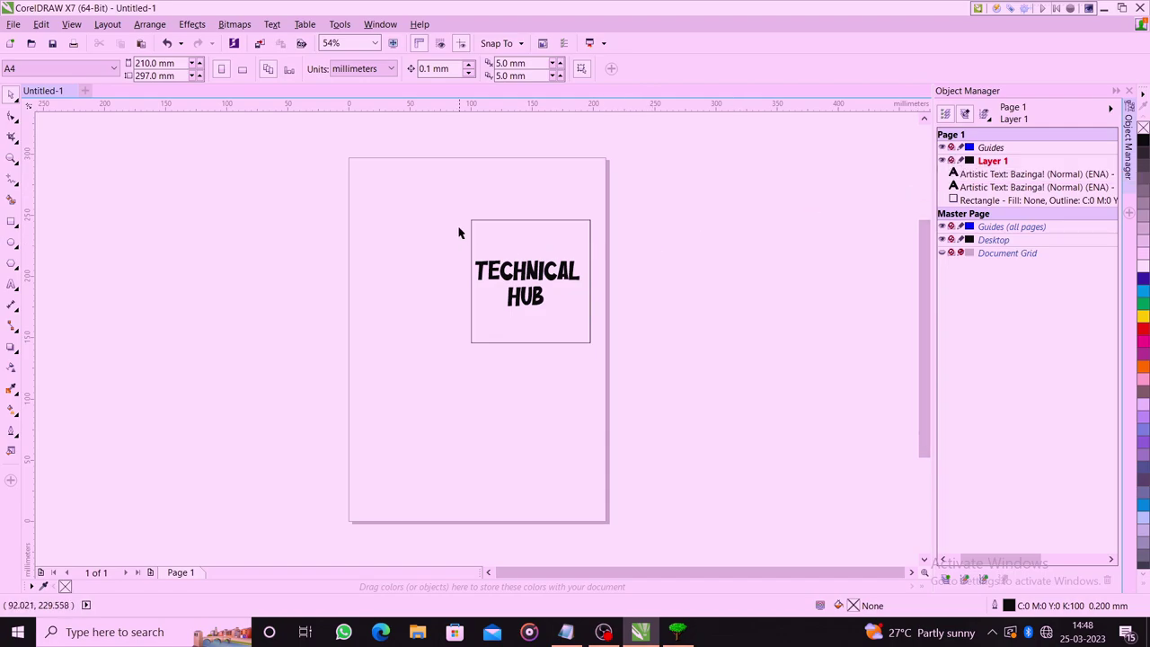
{"action": "left_click_drag", "start_coordinate": [454, 216], "coordinate": [640, 361]}
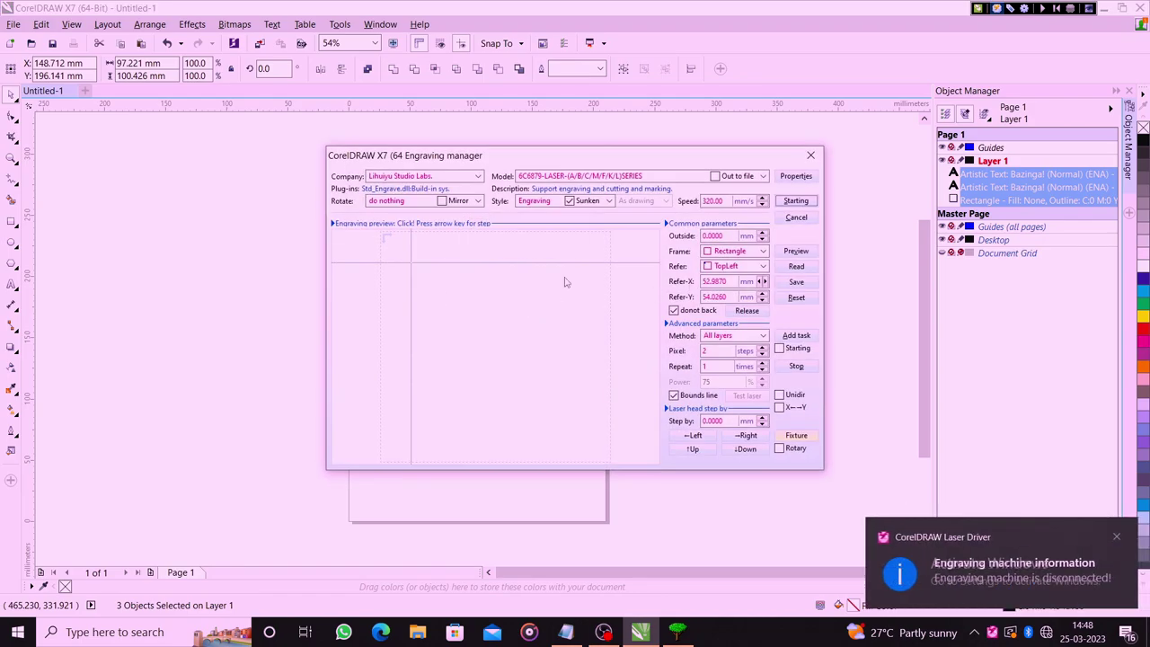
- Close the Engraving manager and deselect all objects
{"action": "left_click", "coordinate": [795, 218]}
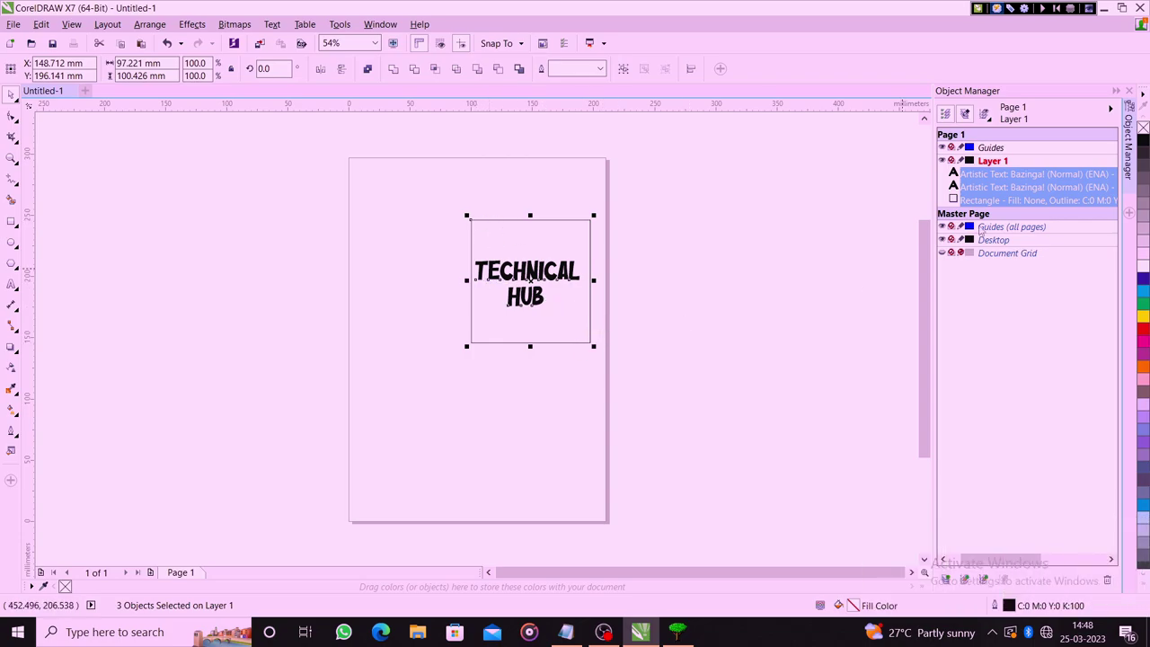
{"action": "left_click", "coordinate": [1035, 155]}
- Add a new layer named Layer 2 above Layer 1
{"action": "right_click", "coordinate": [1034, 154]}
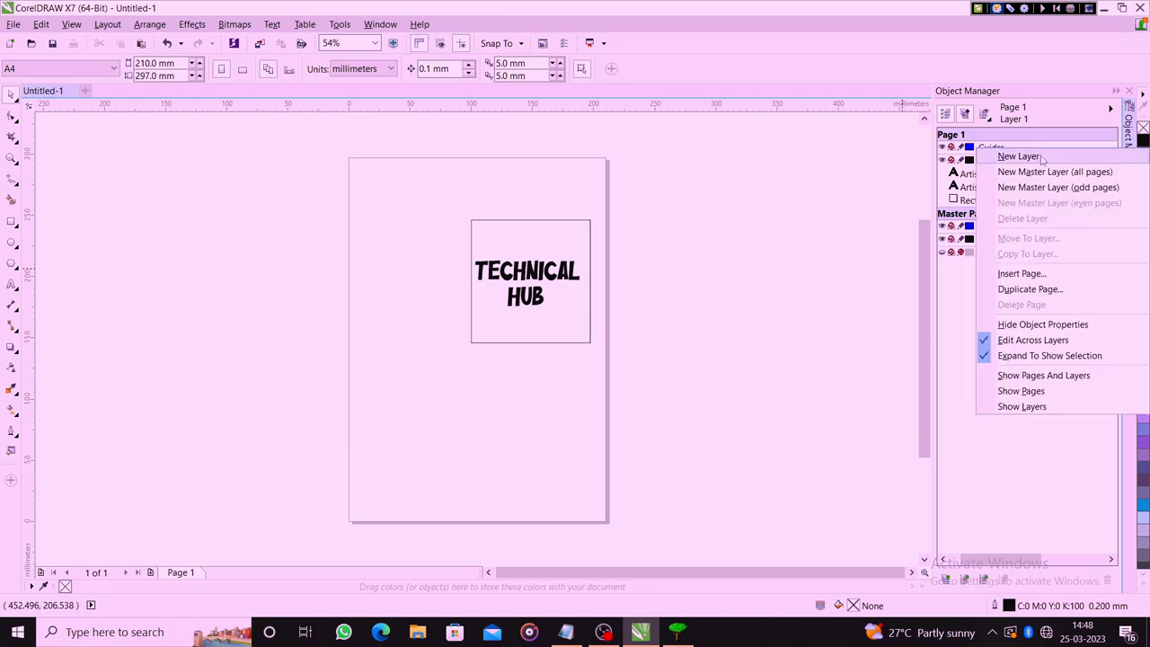
{"action": "left_click", "coordinate": [1019, 156]}
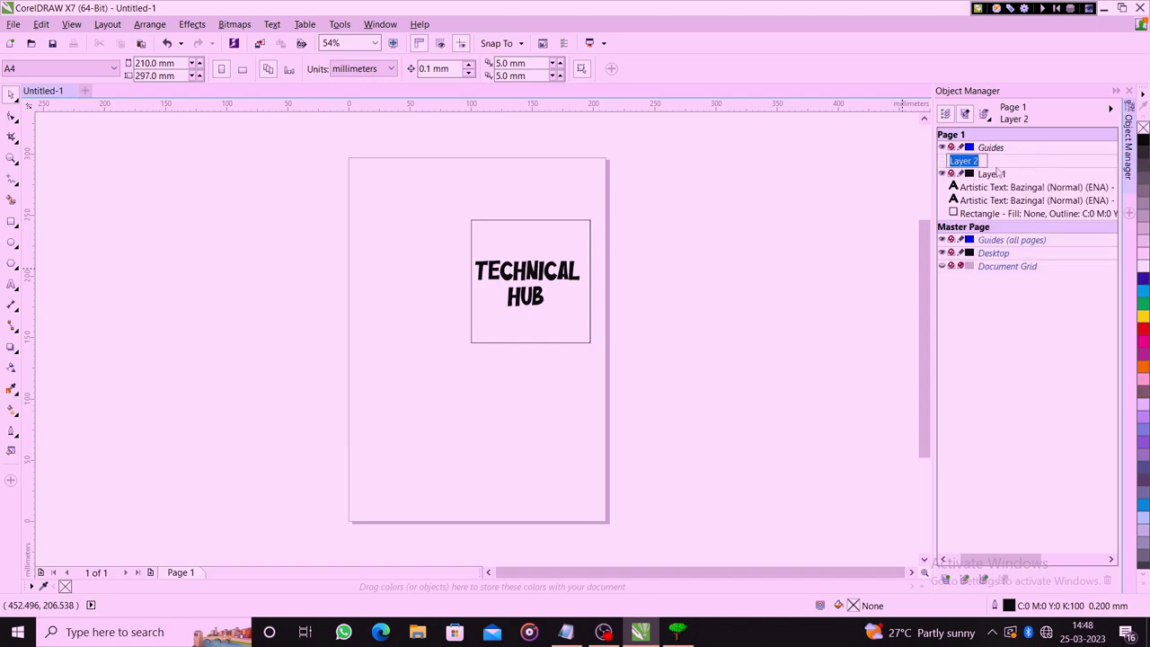
{"action": "key", "text": "Return"}
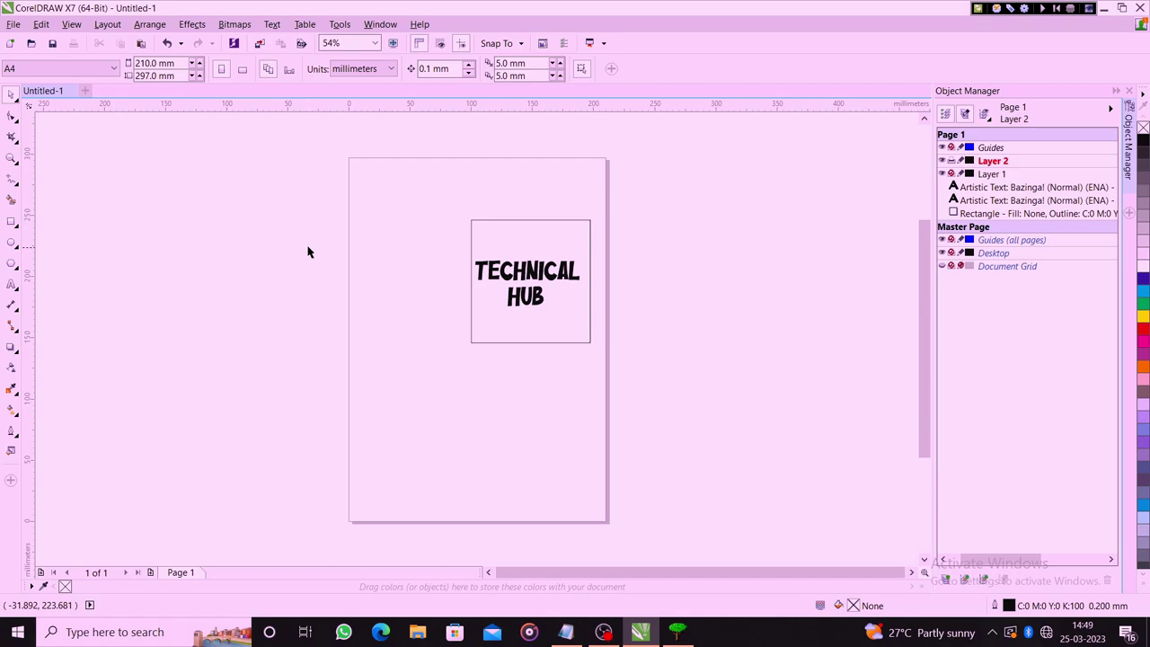
- Remove the stray copy of the TECHNICAL text left of the frame
{"action": "left_click", "coordinate": [550, 284]}
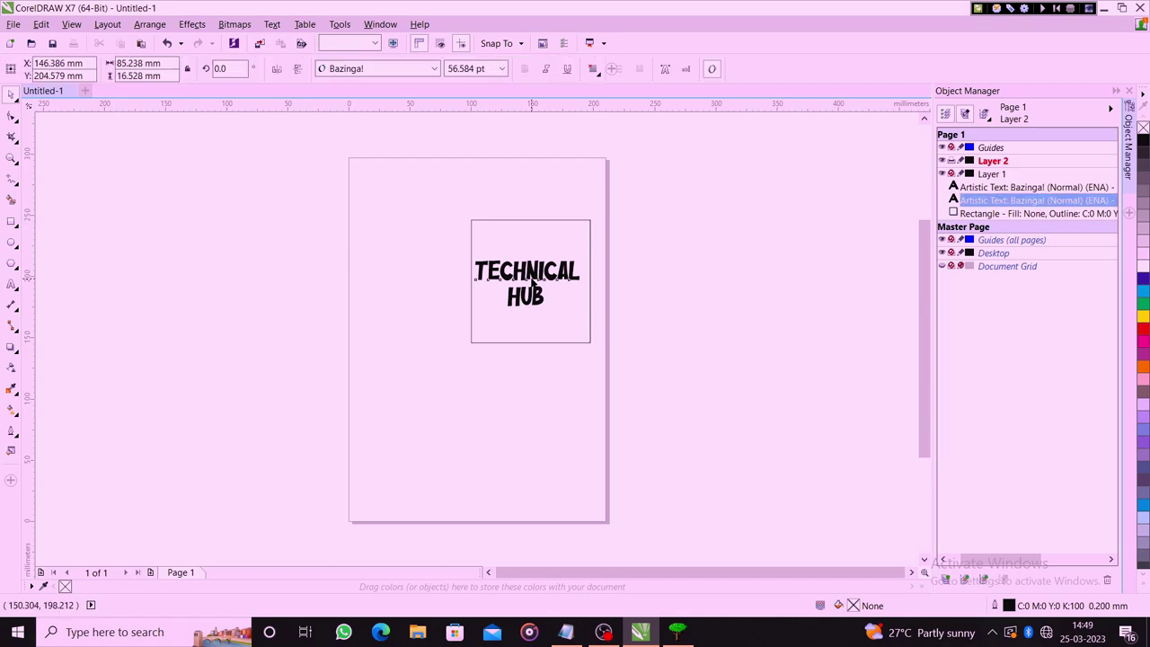
{"action": "left_click", "coordinate": [381, 356]}
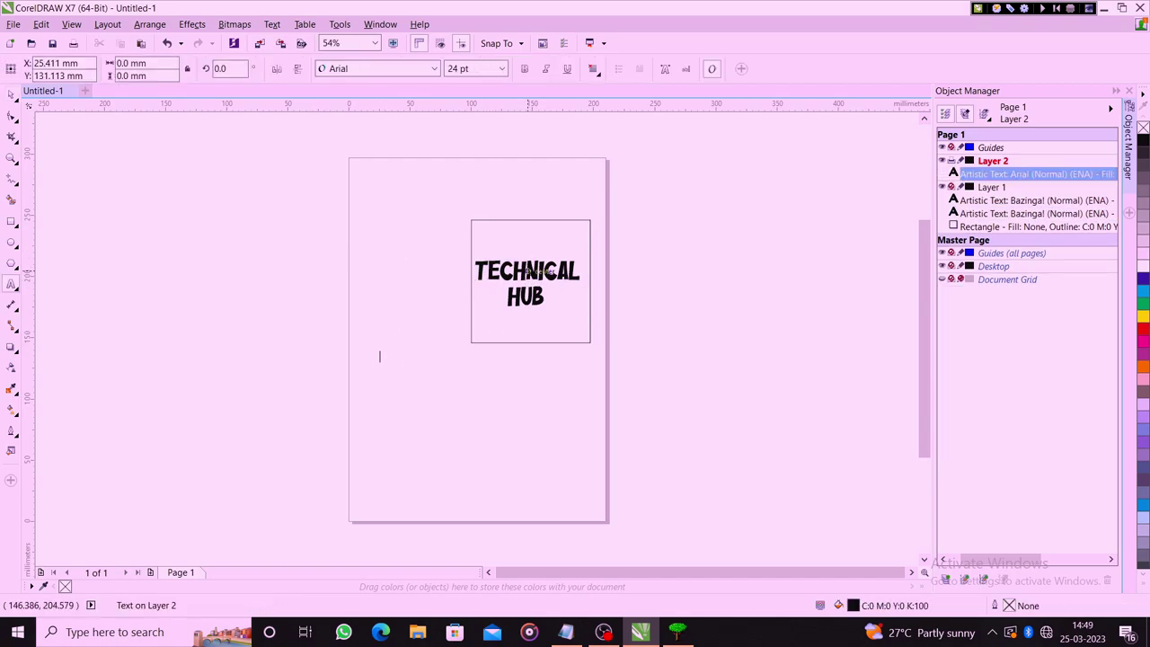
{"action": "key", "text": "Escape"}
{"action": "left_click_drag", "start_coordinate": [537, 275], "coordinate": [356, 331]}
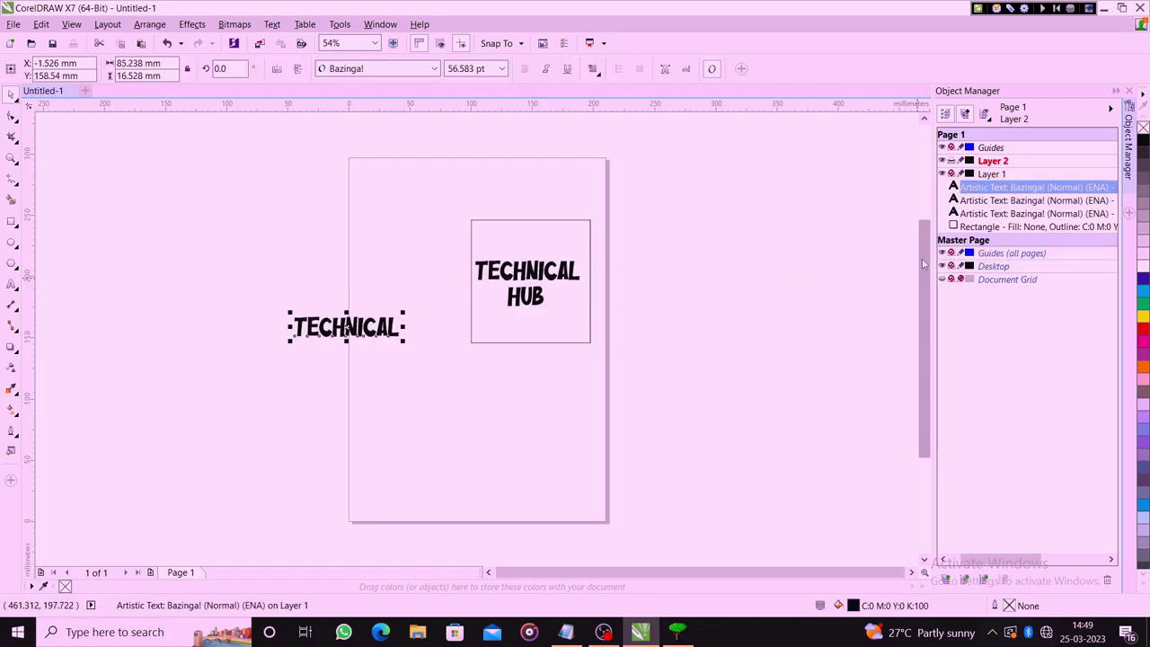
{"action": "key", "text": "Delete"}
- Draw a 132.668 mm circle centred around the framed text, then select everything
{"action": "left_click", "coordinate": [11, 243]}
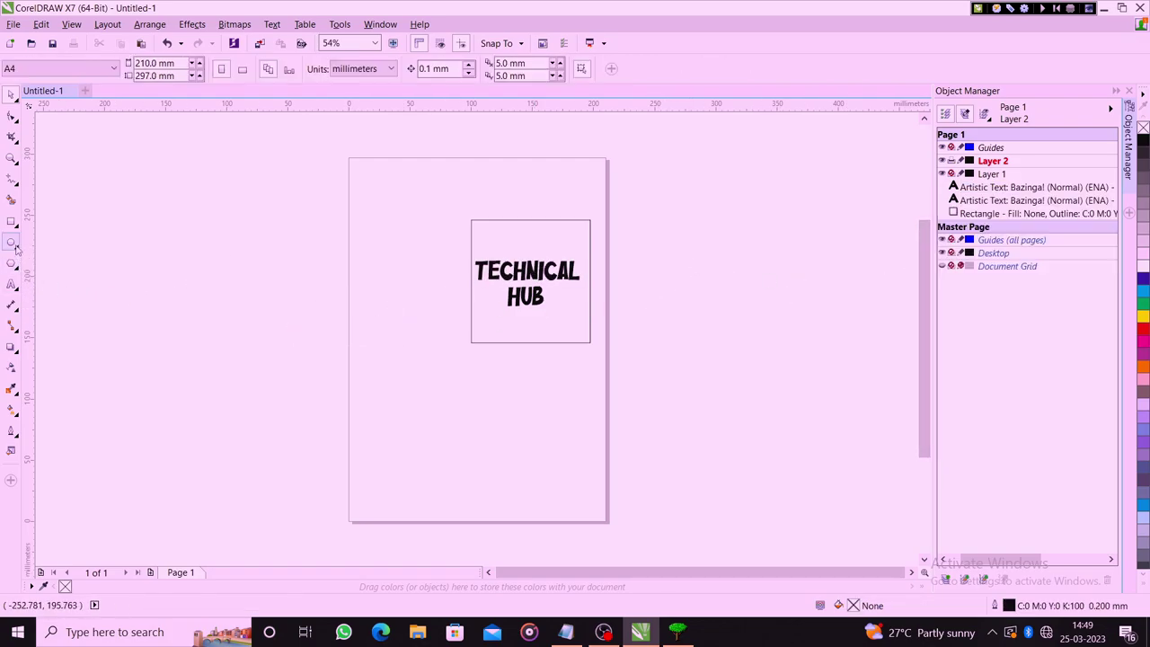
{"action": "left_click_drag", "start_coordinate": [444, 272], "coordinate": [517, 346]}
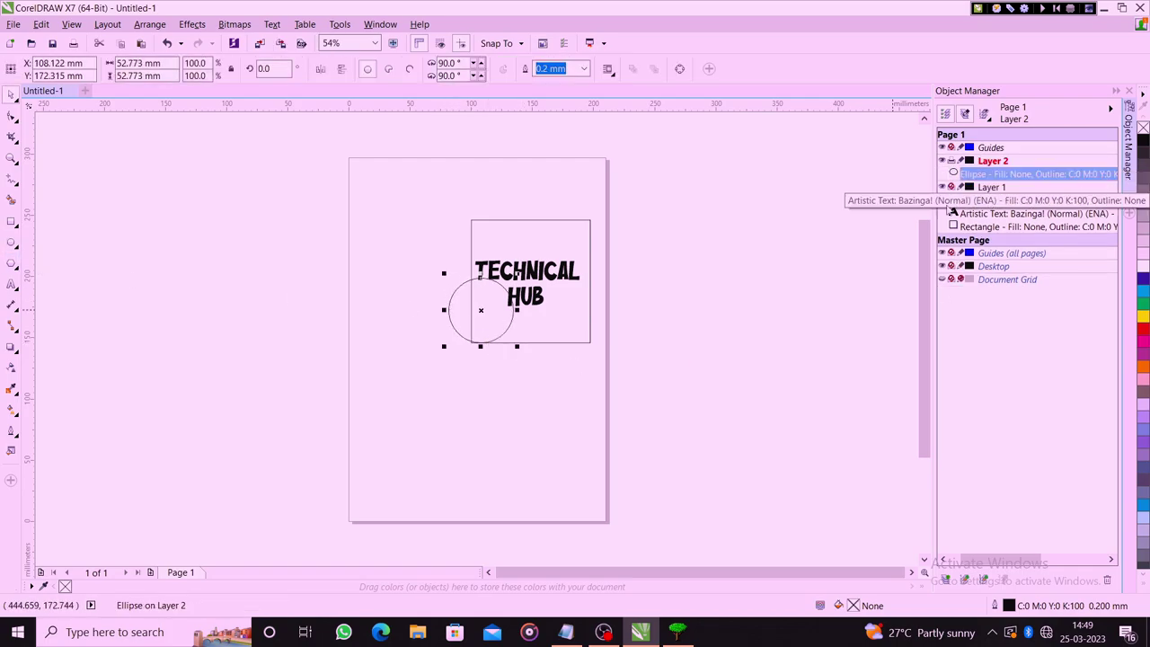
{"action": "key", "text": "F7"}
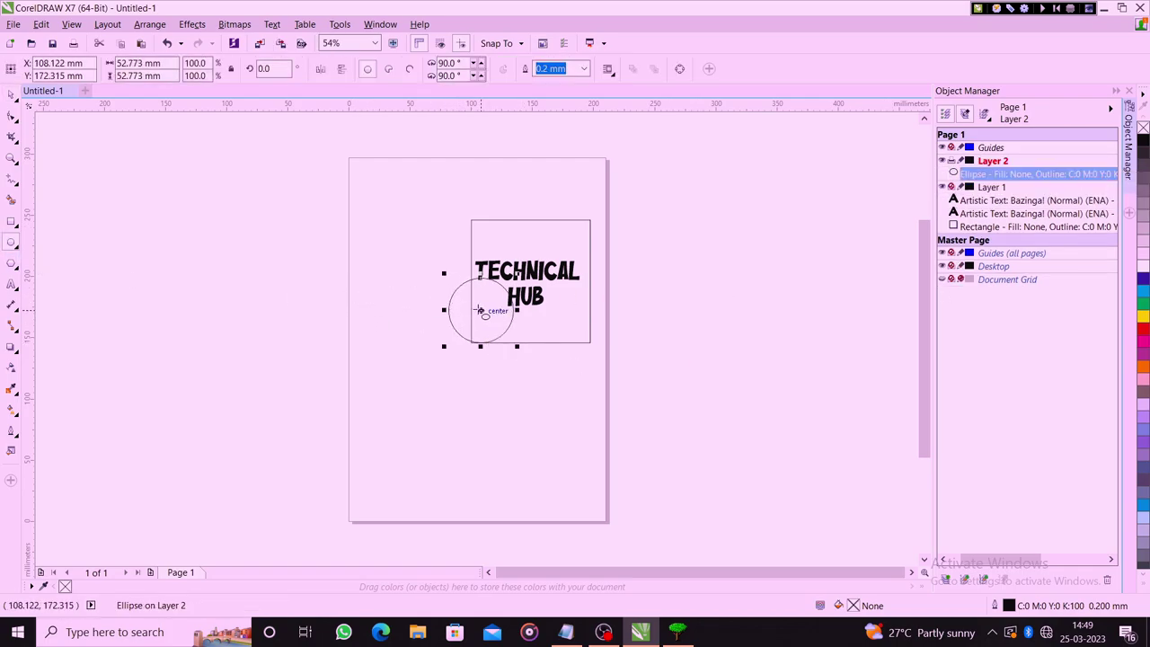
{"action": "left_click_drag", "start_coordinate": [481, 310], "coordinate": [438, 291]}
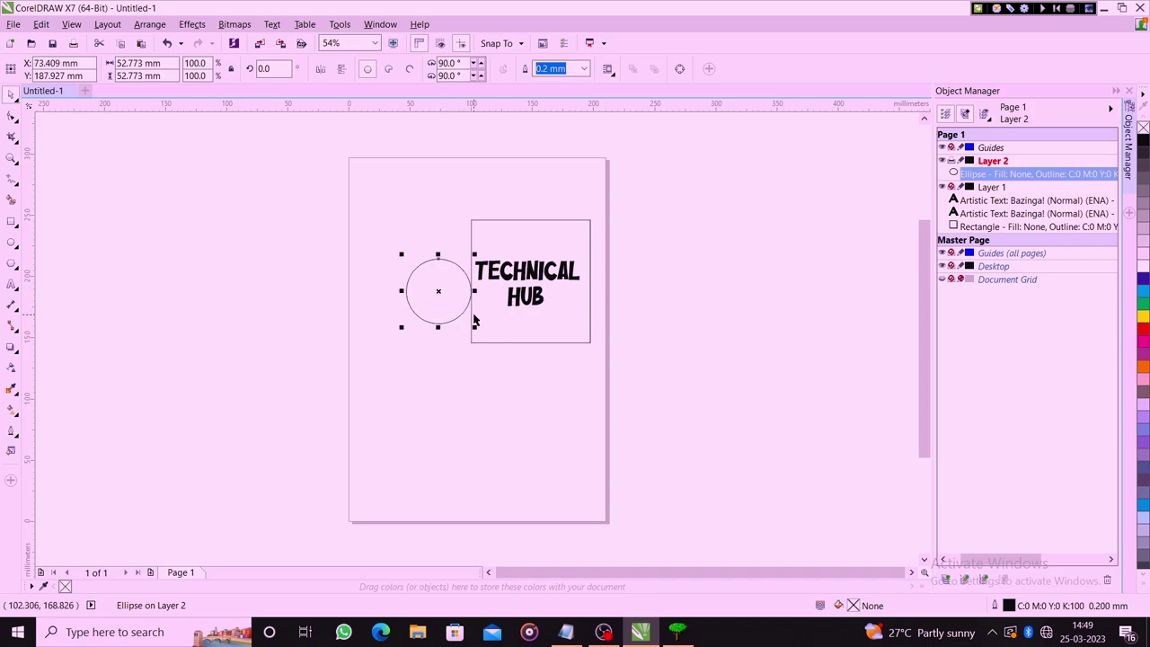
{"action": "left_click_drag", "start_coordinate": [475, 327], "coordinate": [568, 423]}
{"action": "left_click_drag", "start_coordinate": [485, 340], "coordinate": [534, 281]}
{"action": "key", "text": "Escape"}
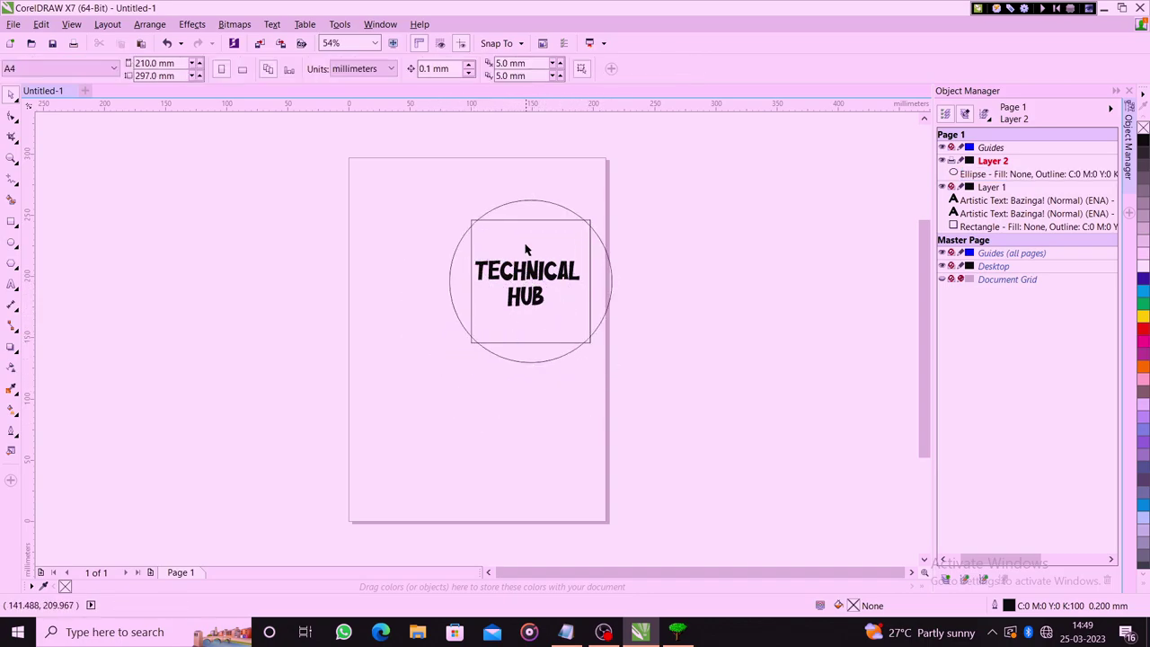
{"action": "left_click_drag", "start_coordinate": [545, 210], "coordinate": [539, 216]}
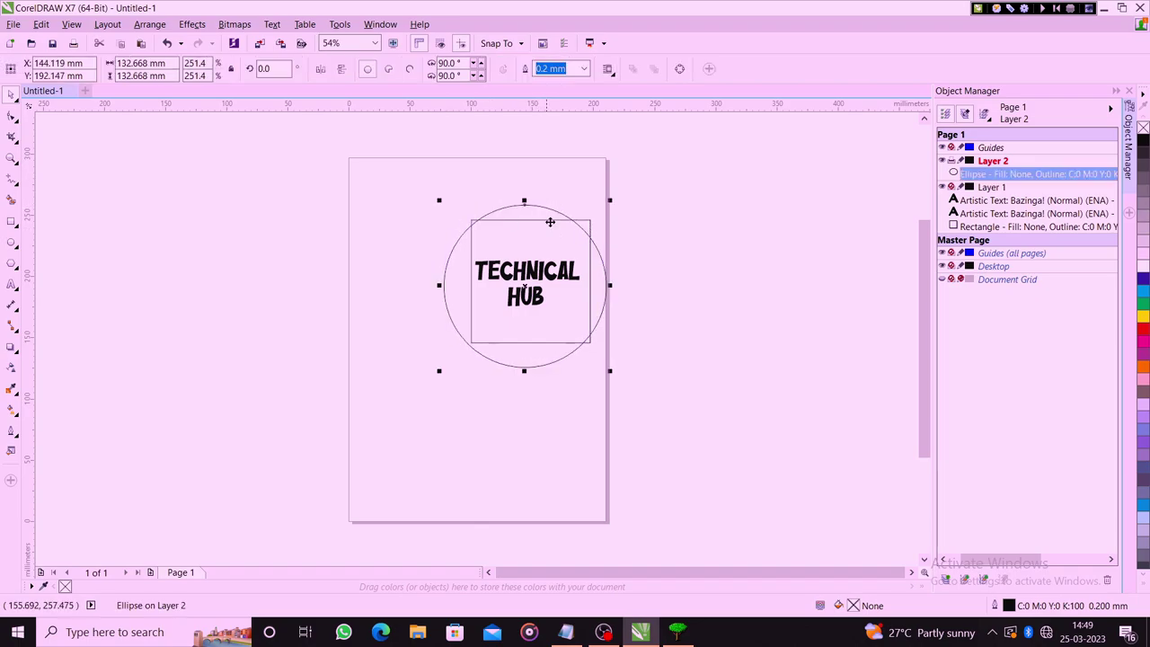
{"action": "left_click", "coordinate": [418, 194]}
{"action": "left_click_drag", "start_coordinate": [417, 194], "coordinate": [667, 424]}
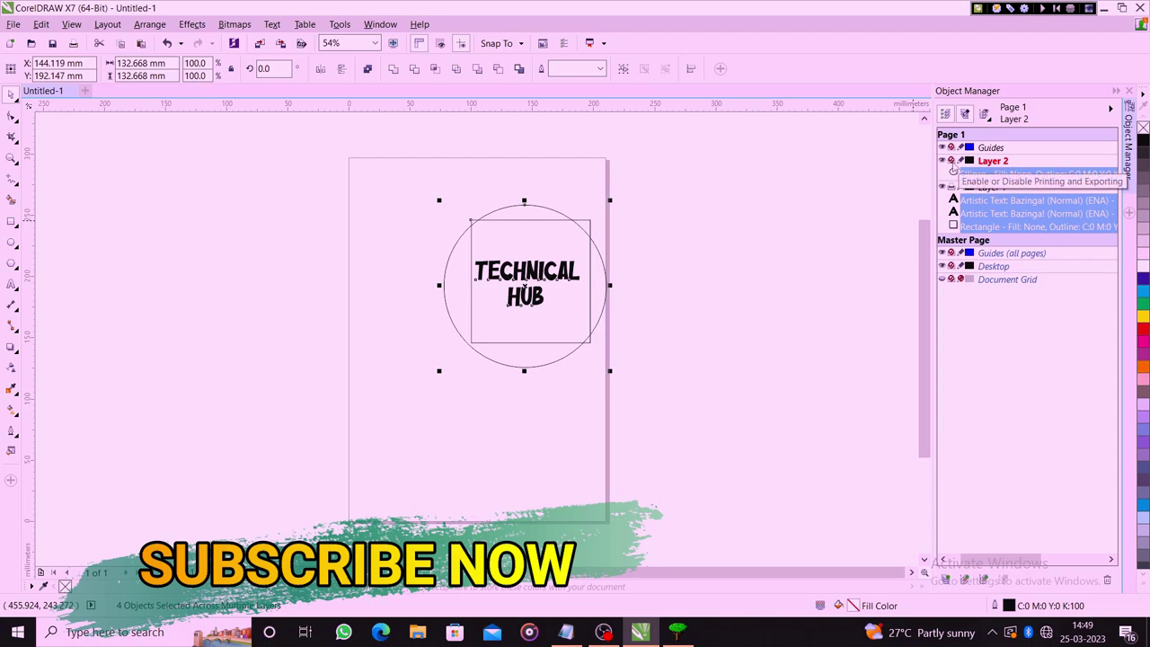
- Reposition the selected design in the Engraving manager and run its Preview
{"action": "left_click", "coordinate": [995, 9]}
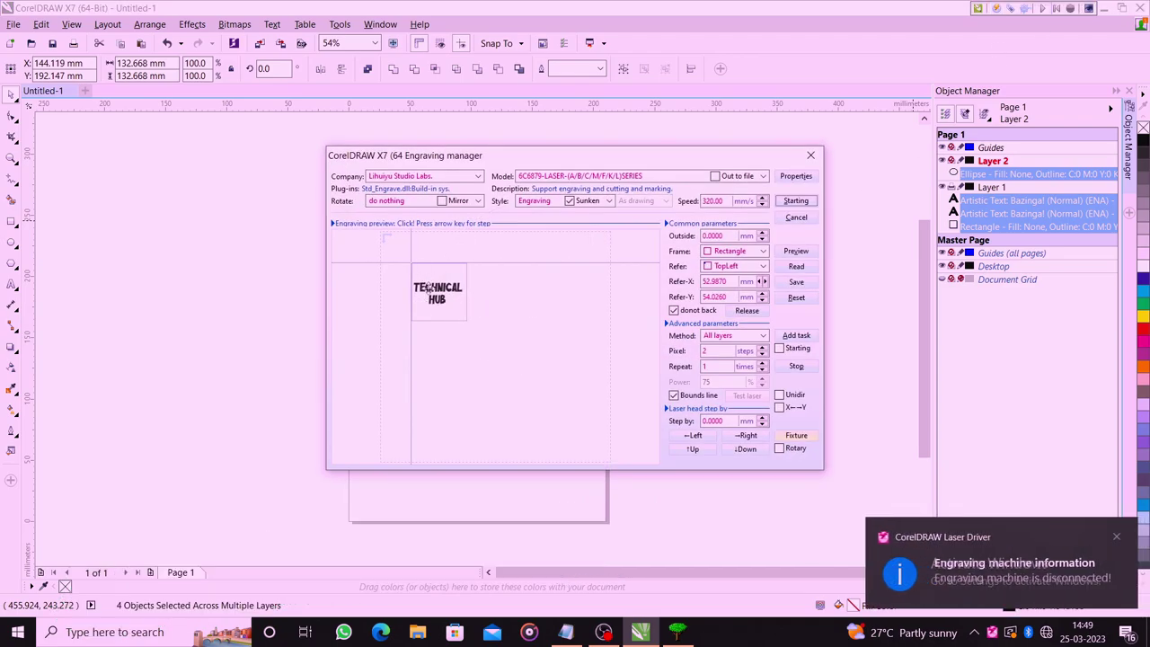
{"action": "mouse_move", "coordinate": [421, 266]}
{"action": "left_mouse_down"}
{"action": "mouse_move", "coordinate": [445, 282]}
{"action": "mouse_move", "coordinate": [494, 367]}
{"action": "mouse_move", "coordinate": [539, 363]}
{"action": "mouse_move", "coordinate": [539, 413]}
{"action": "mouse_move", "coordinate": [458, 339]}
{"action": "mouse_move", "coordinate": [458, 377]}
{"action": "mouse_move", "coordinate": [454, 343]}
{"action": "mouse_move", "coordinate": [426, 349]}
{"action": "left_mouse_up"}
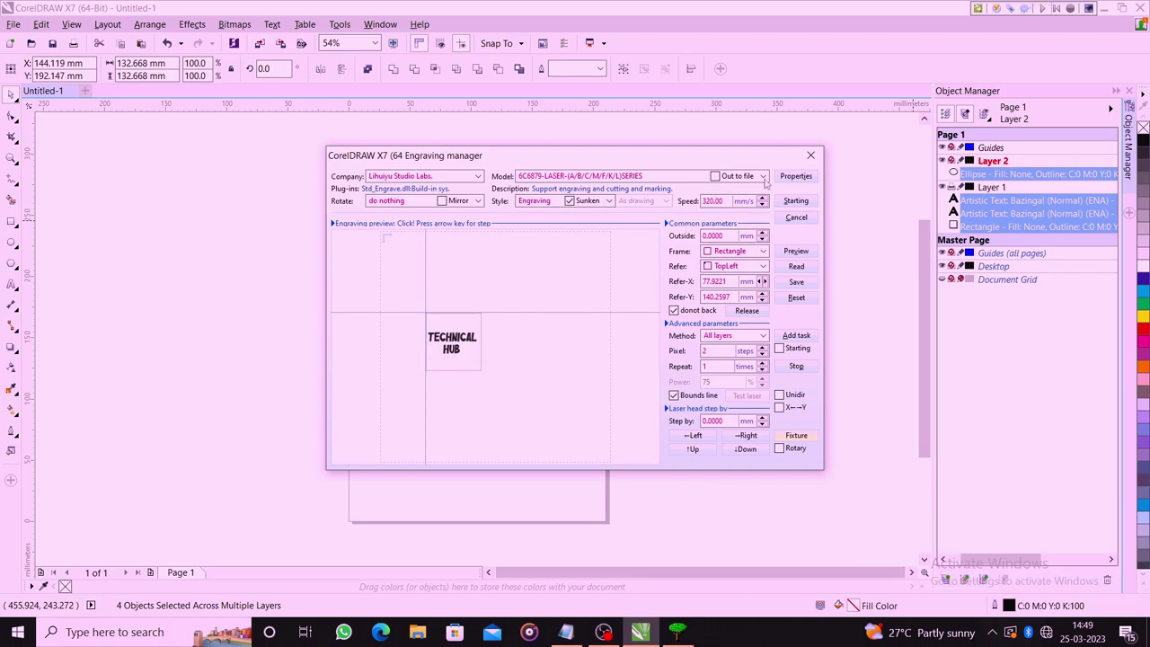
{"action": "left_click", "coordinate": [810, 155]}
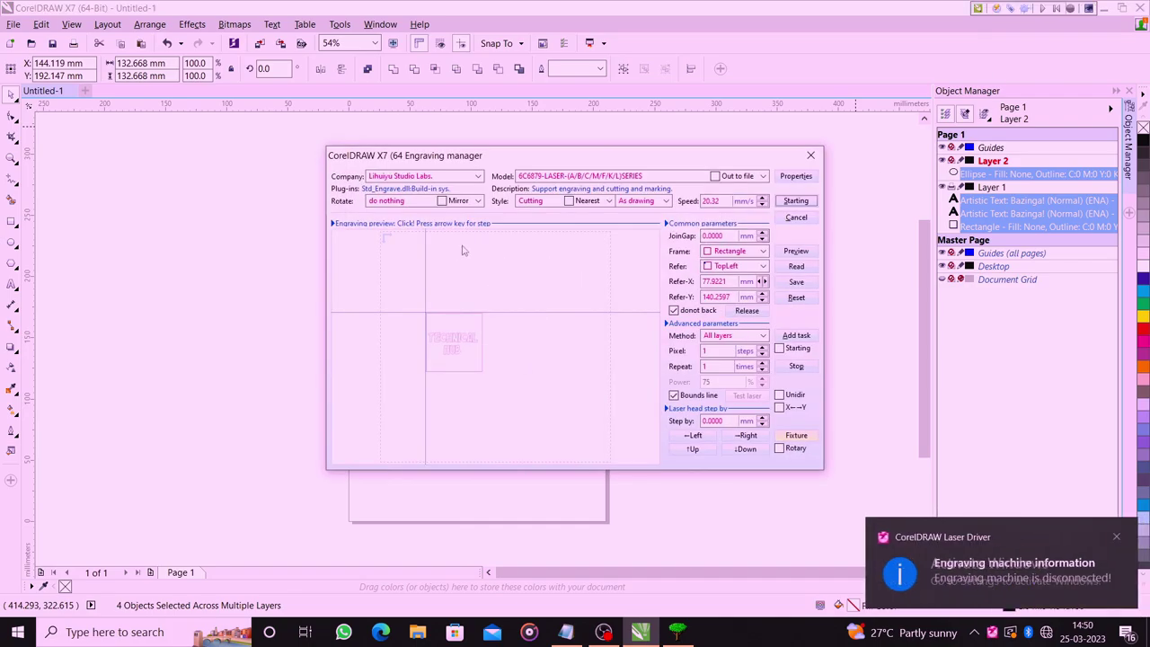
{"action": "left_click", "coordinate": [797, 252]}
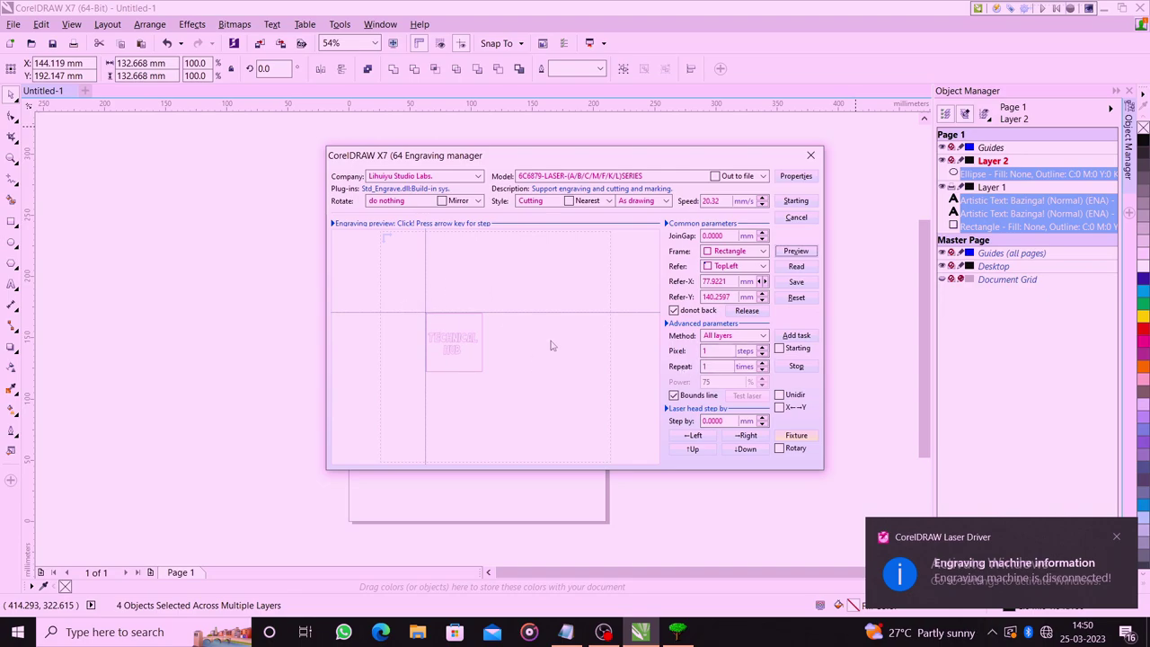
{"action": "left_click", "coordinate": [795, 176]}
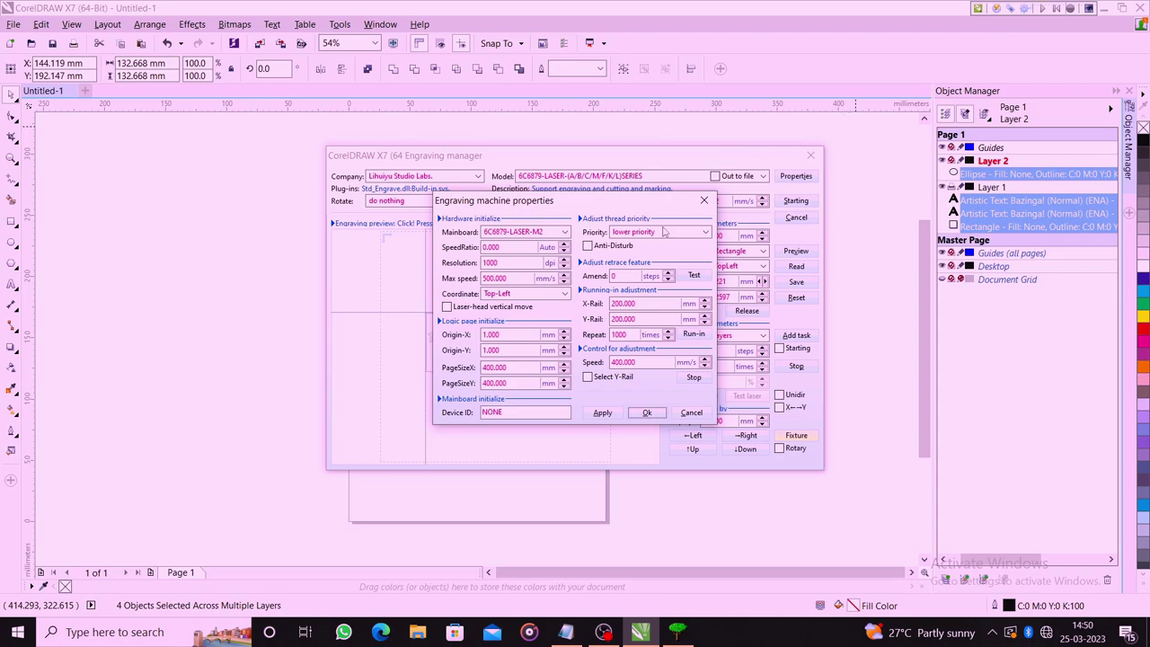
{"action": "left_click", "coordinate": [684, 414]}
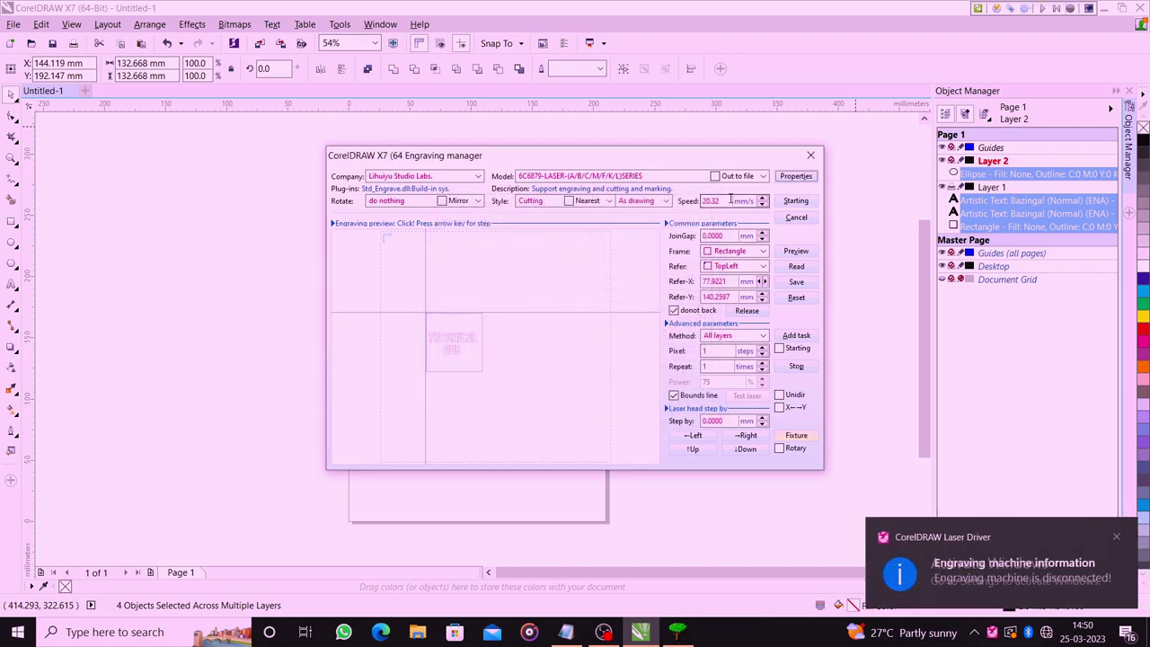
{"action": "left_click_drag", "start_coordinate": [730, 200], "coordinate": [705, 202]}
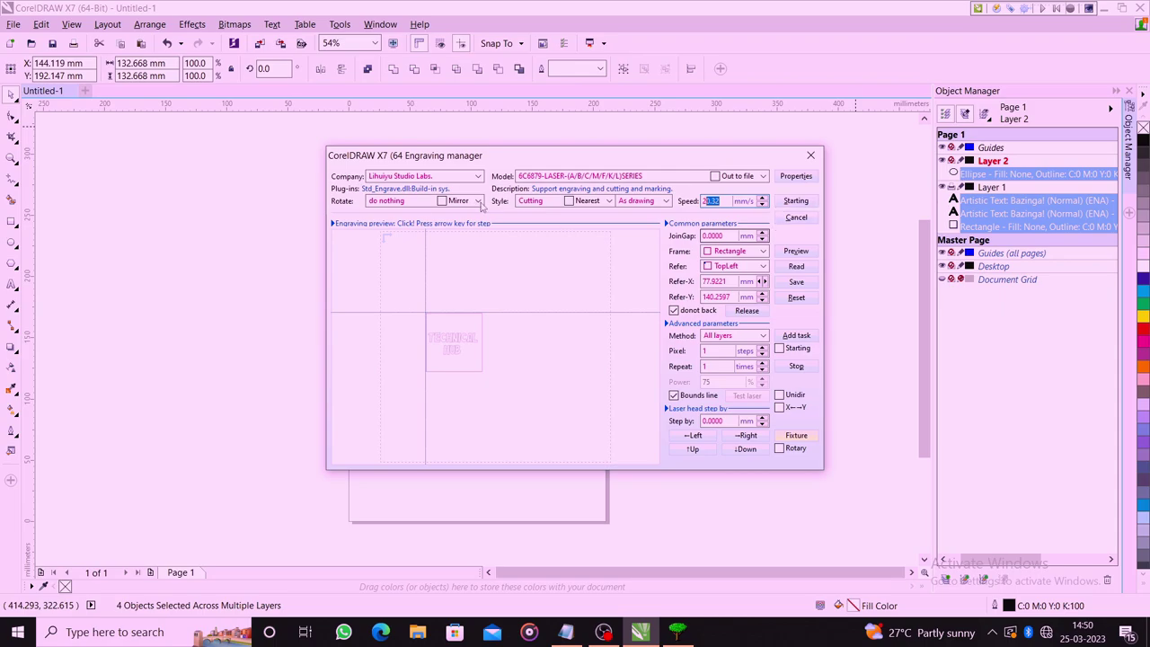
- Switch the engraving style to Marking and back to Cutting, then cancel the manager
{"action": "left_click", "coordinate": [547, 202]}
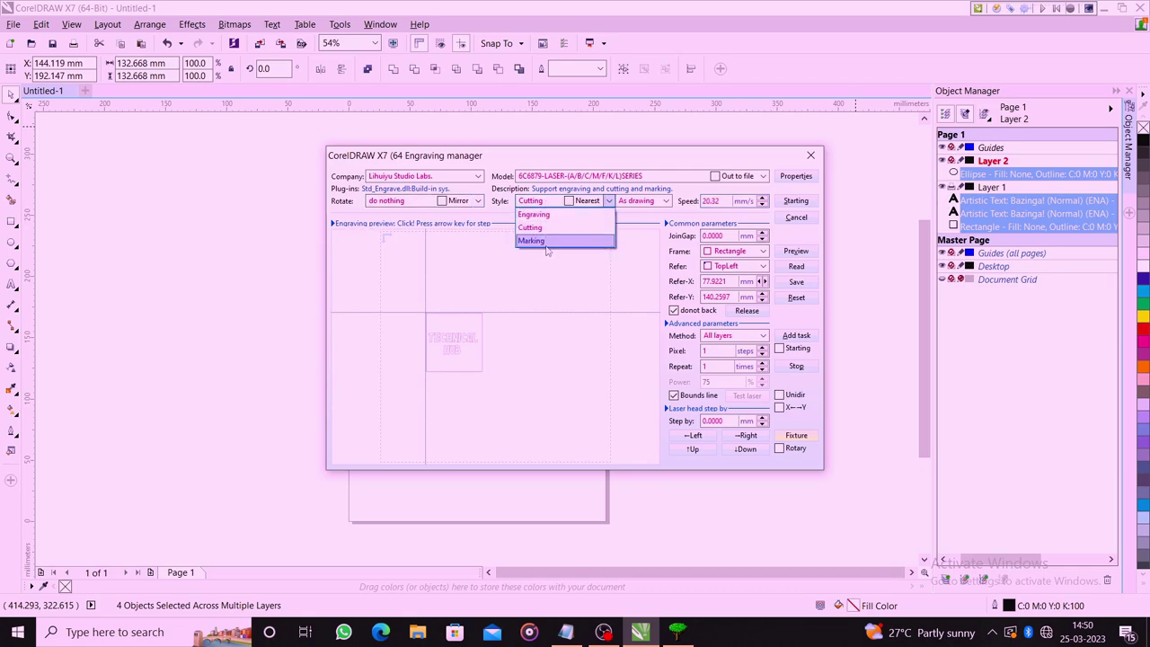
{"action": "left_click", "coordinate": [545, 263]}
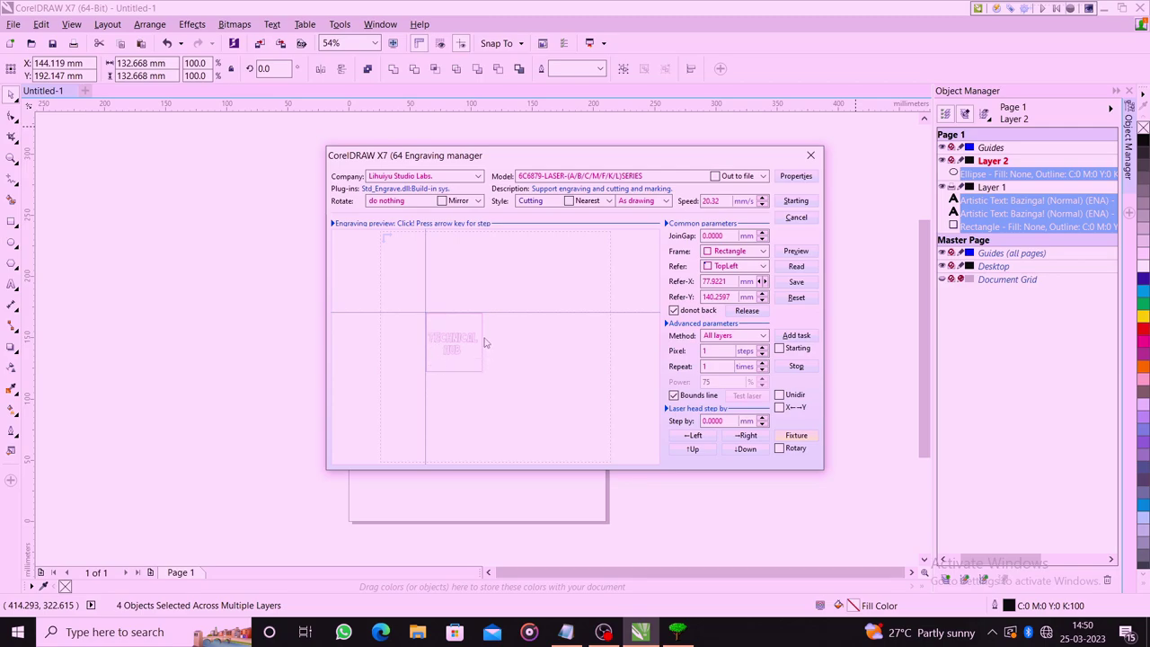
{"action": "left_click", "coordinate": [533, 207]}
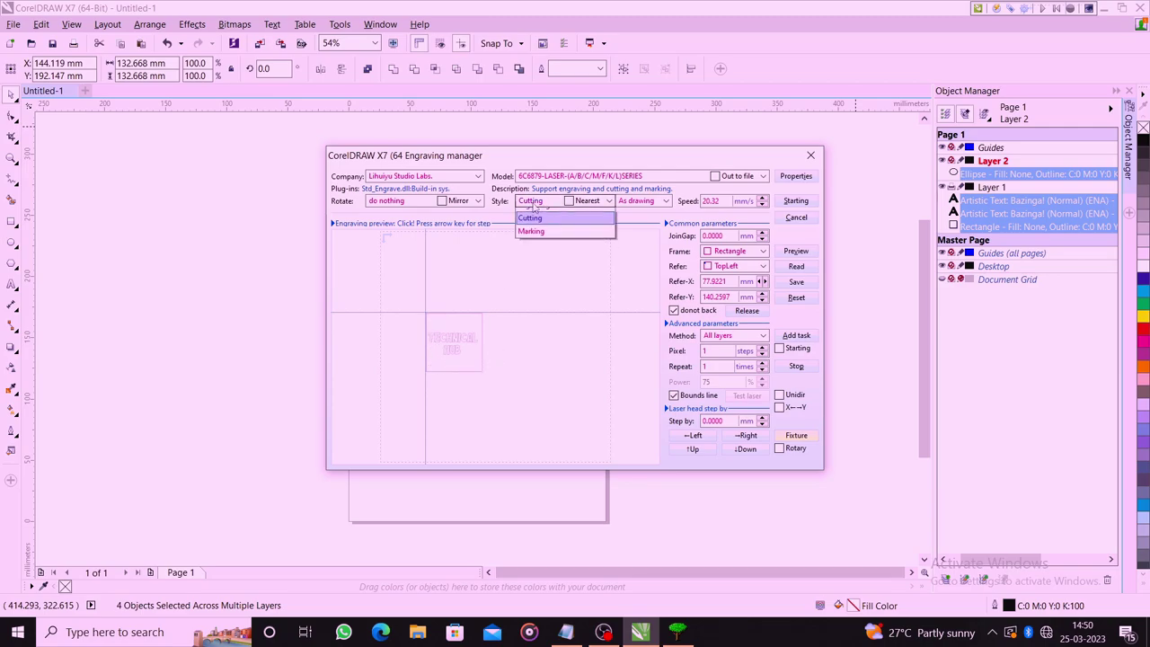
{"action": "left_click", "coordinate": [536, 247]}
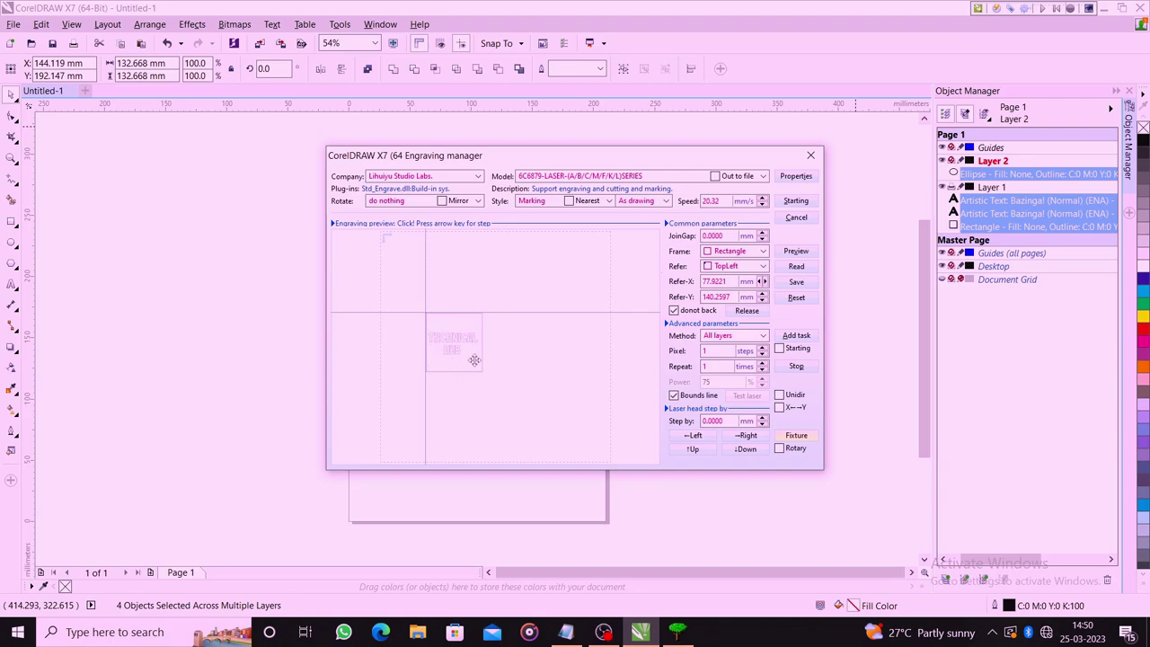
{"action": "left_click", "coordinate": [555, 201]}
{"action": "left_click", "coordinate": [550, 230]}
{"action": "left_click", "coordinate": [796, 218]}
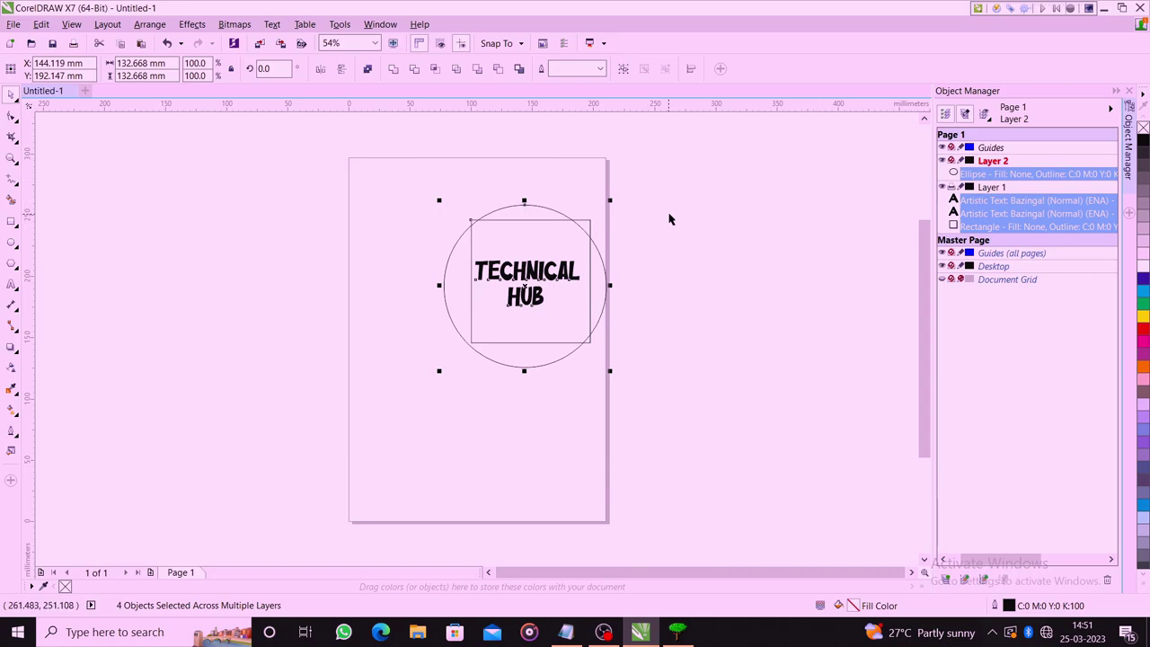
- Delete the old keychain and type new TECHNICAL HUB text on the page
{"action": "key", "text": "Delete"}
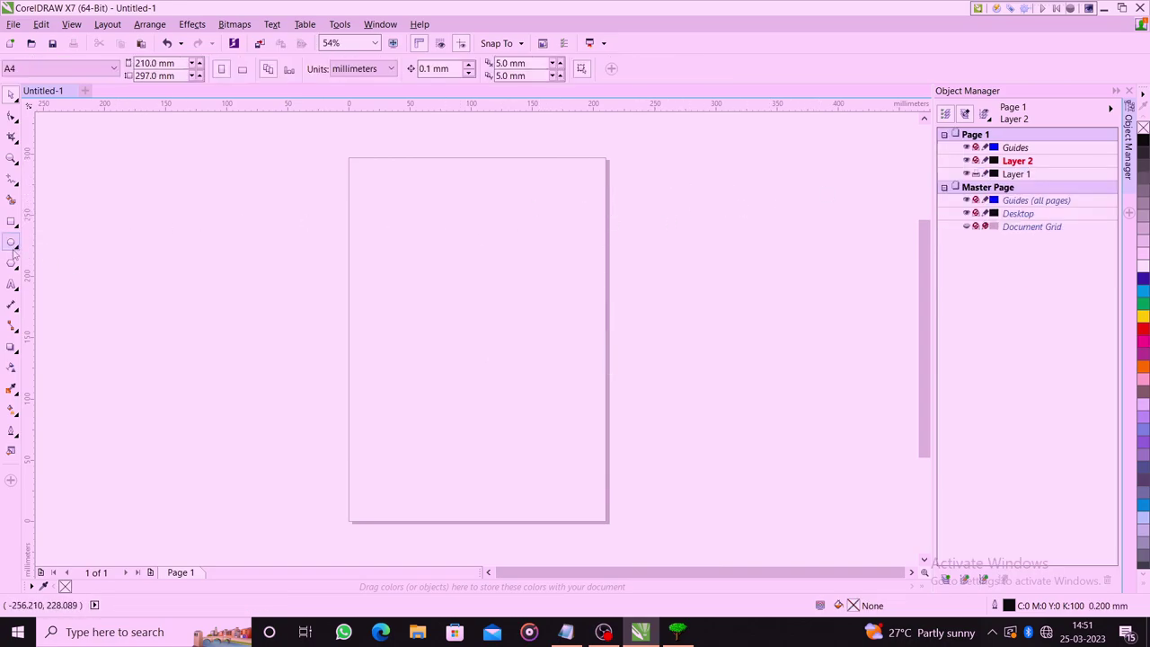
{"action": "left_click", "coordinate": [10, 285]}
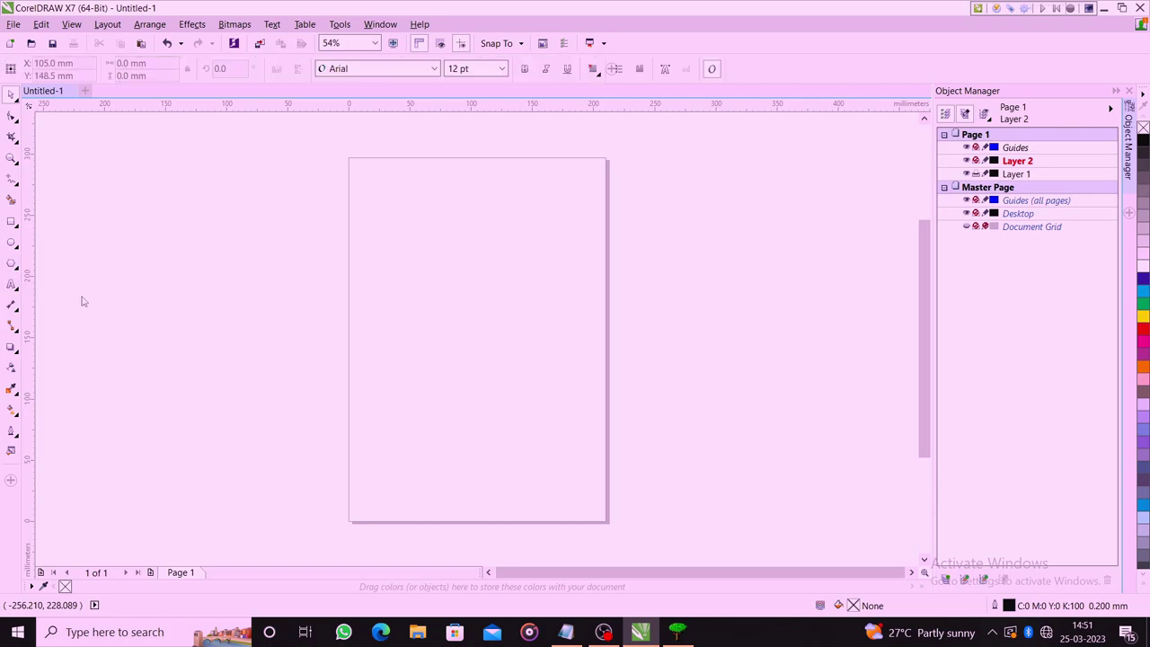
{"action": "left_click", "coordinate": [407, 253]}
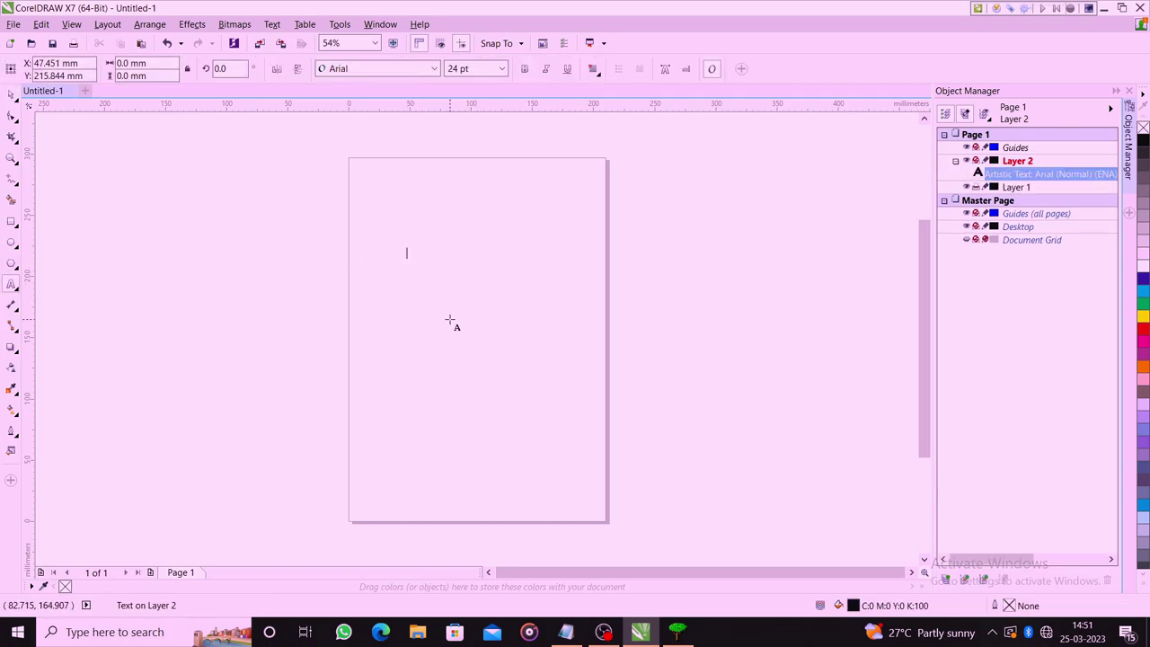
{"action": "type", "text": "TECHNICAL HUB"}
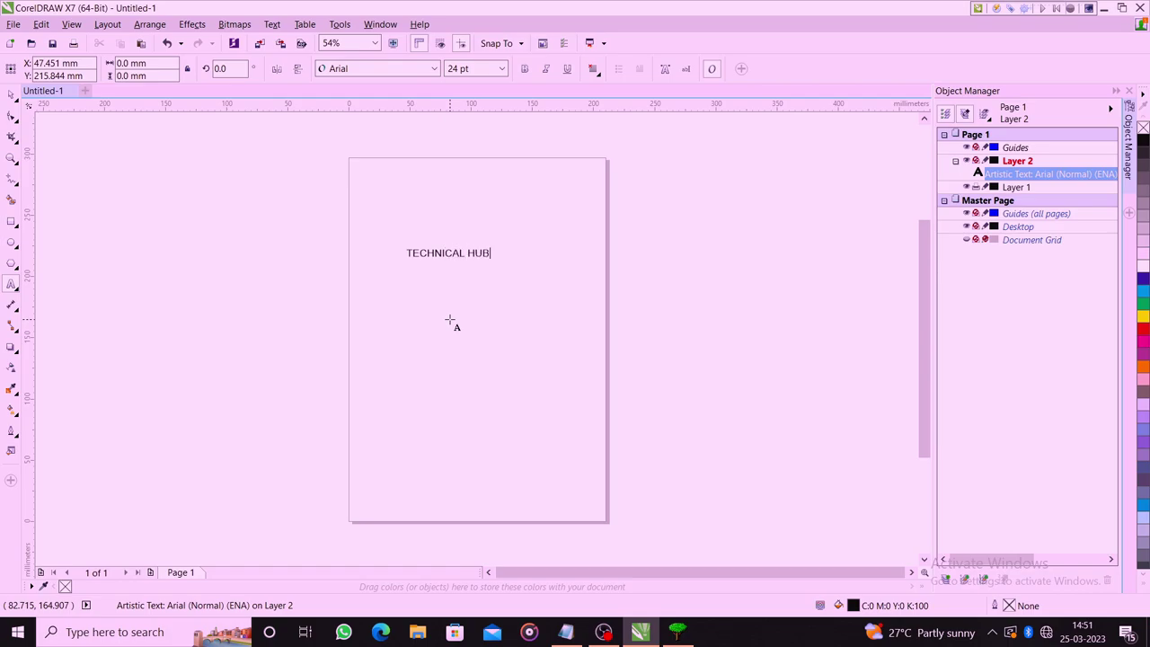
{"action": "key", "text": "ctrl+space"}
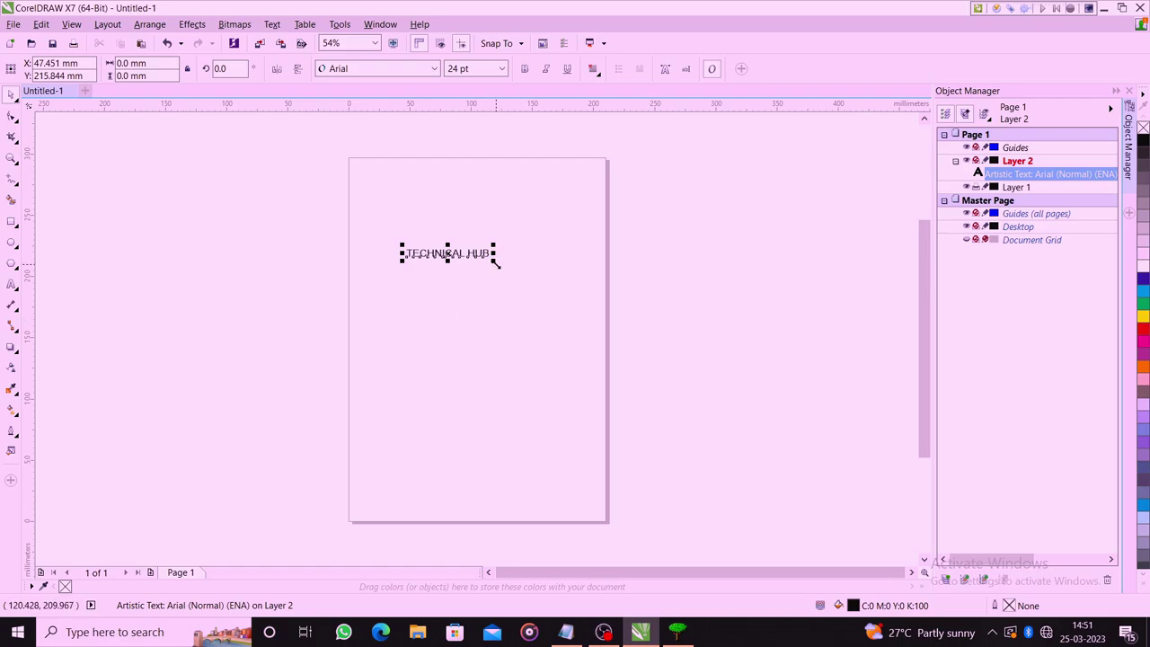
- Resize the TECHNICAL HUB text to fit the page and move it toward the upper left
{"action": "left_click_drag", "start_coordinate": [493, 263], "coordinate": [685, 341]}
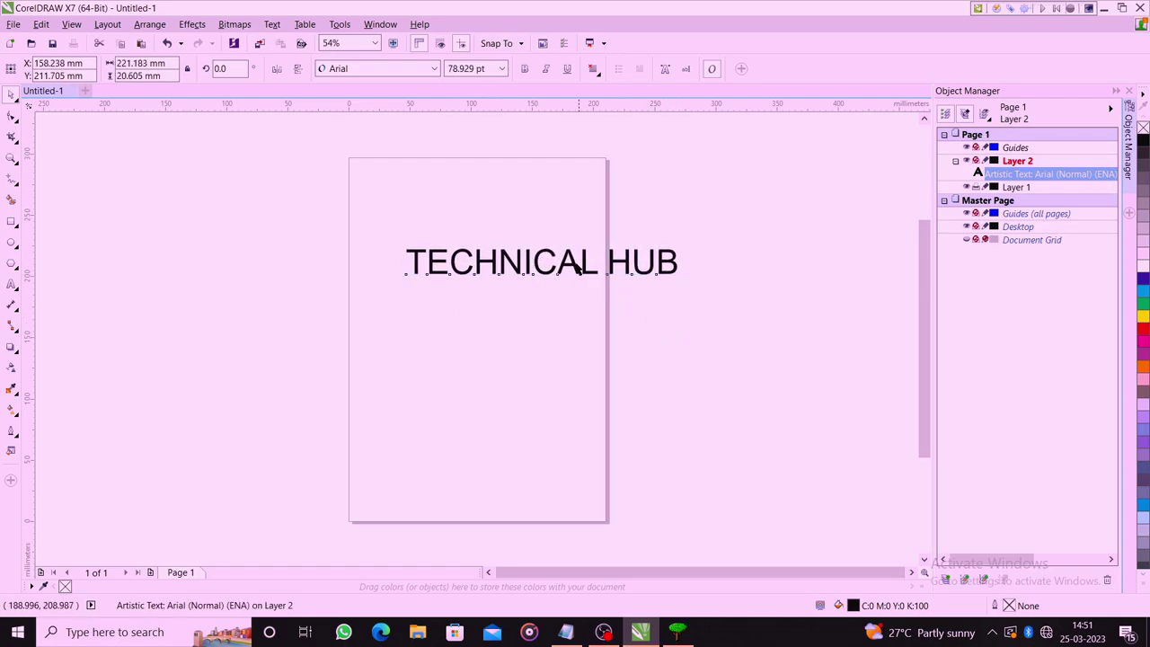
{"action": "left_click_drag", "start_coordinate": [377, 225], "coordinate": [727, 326]}
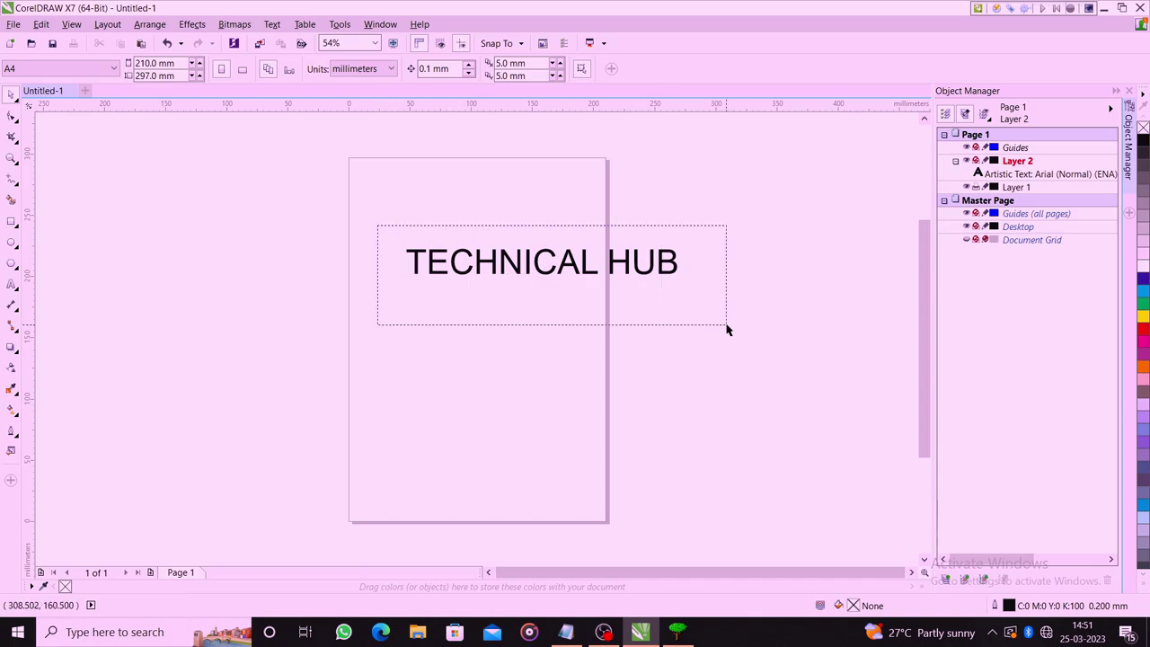
{"action": "left_click_drag", "start_coordinate": [682, 277], "coordinate": [584, 268]}
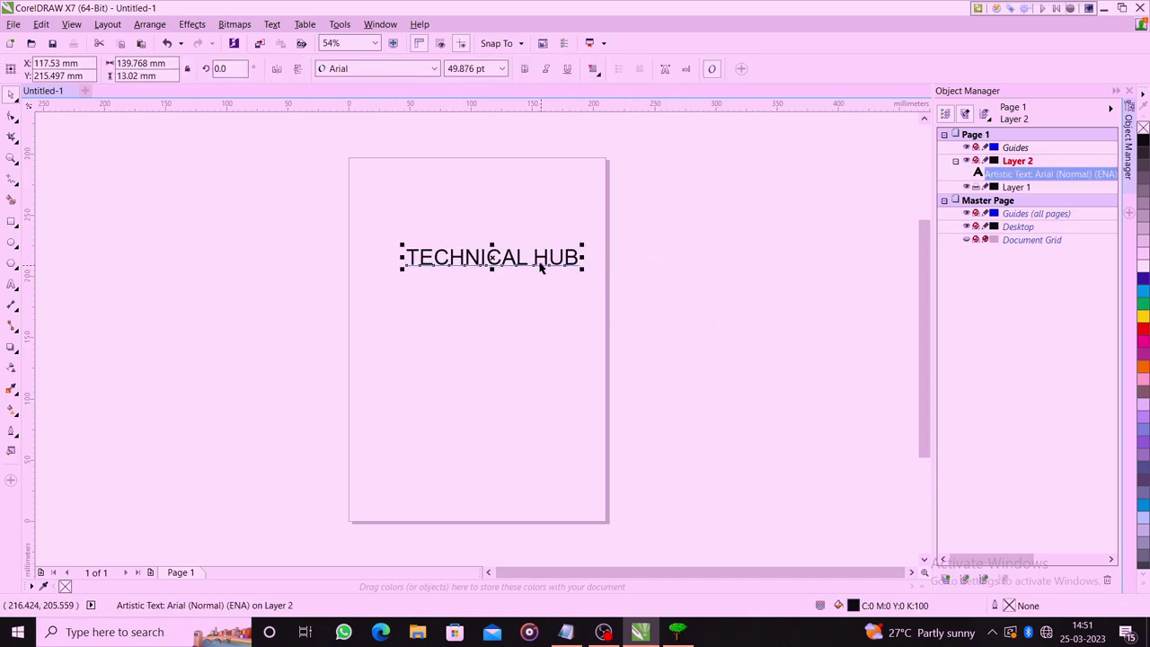
{"action": "left_click", "coordinate": [477, 216]}
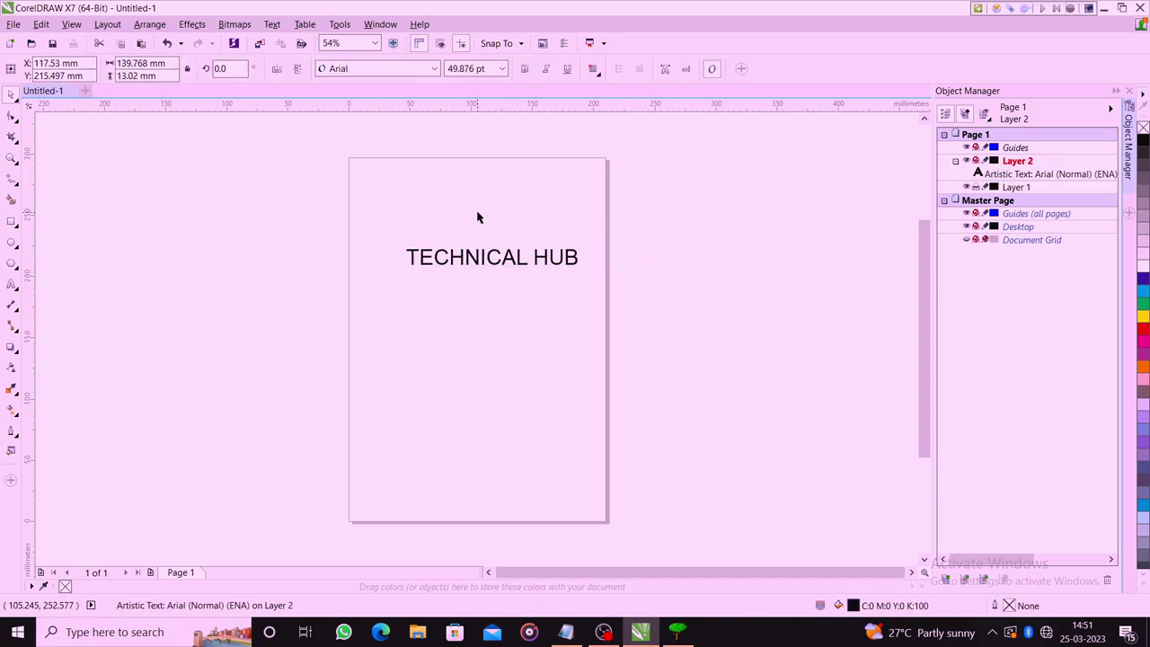
{"action": "left_click", "coordinate": [495, 269]}
{"action": "left_click_drag", "start_coordinate": [491, 256], "coordinate": [454, 208]}
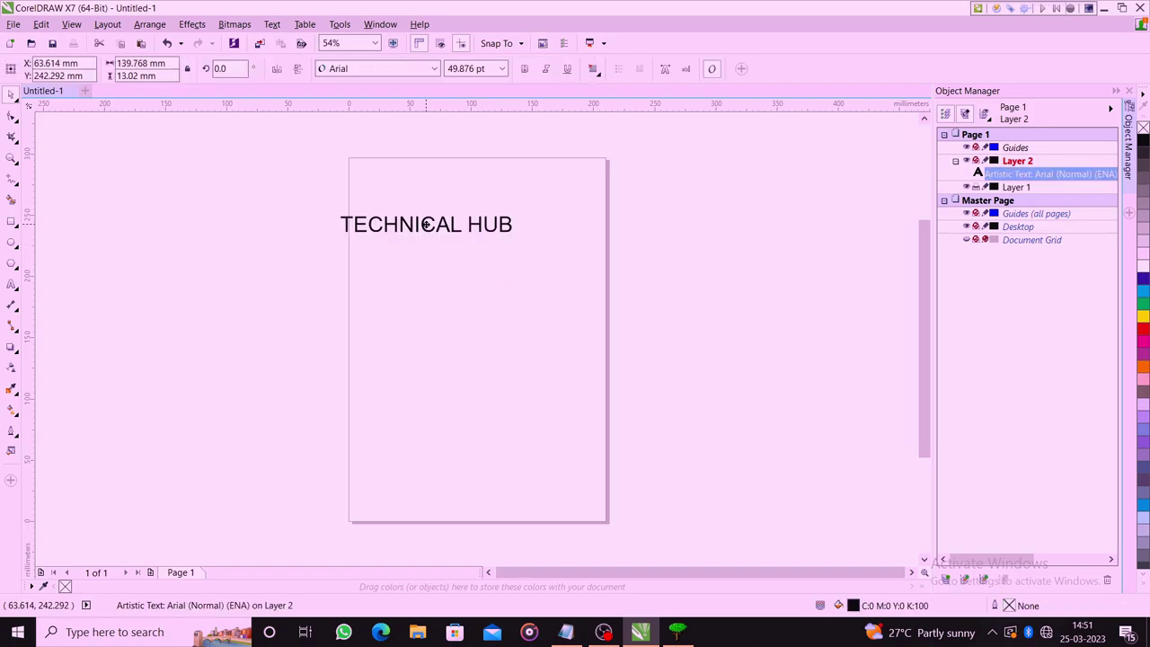
- Set the text in the Bazinga! font with a yellow fill
{"action": "left_click", "coordinate": [386, 69]}
{"action": "mouse_move", "coordinate": [422, 159]}
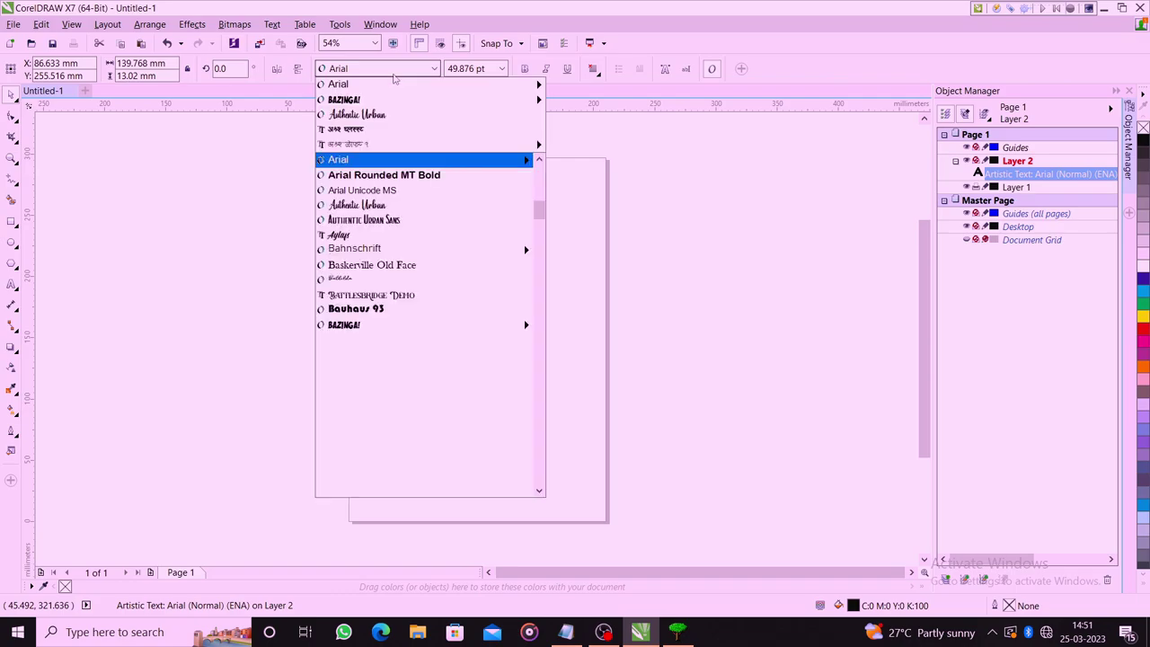
{"action": "left_click", "coordinate": [392, 99]}
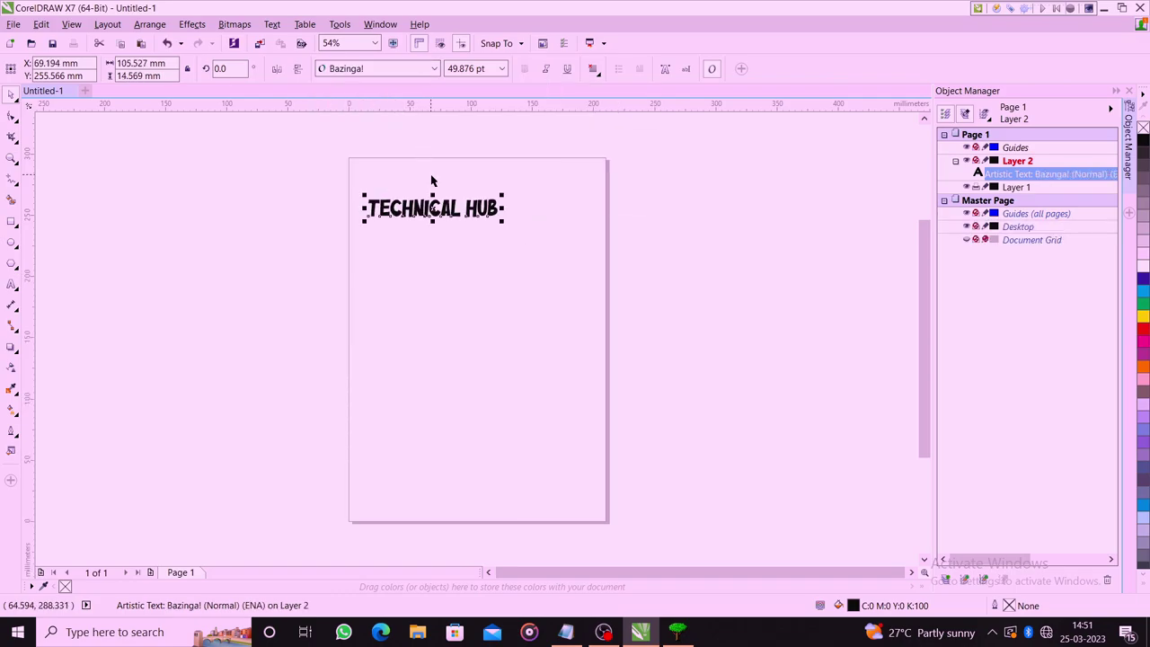
{"action": "left_click", "coordinate": [508, 232]}
{"action": "scroll", "coordinate": [348, 201], "scroll_direction": "up", "scroll_amount": 3}
{"action": "left_click_drag", "start_coordinate": [289, 161], "coordinate": [663, 277]}
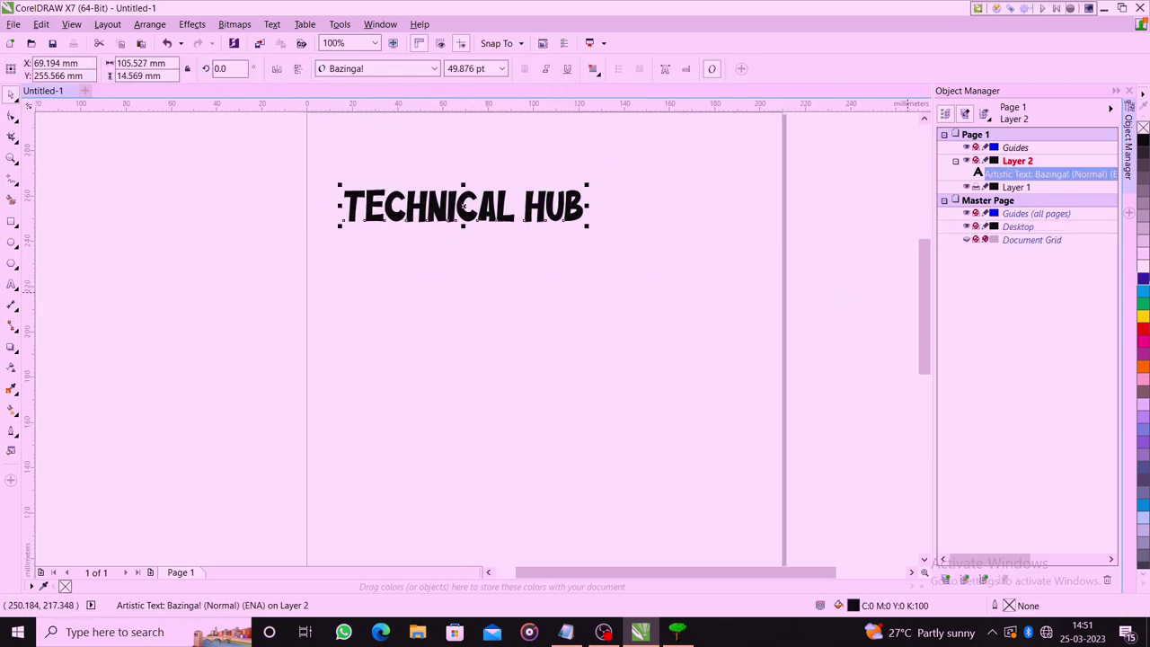
{"action": "left_click", "coordinate": [1143, 316]}
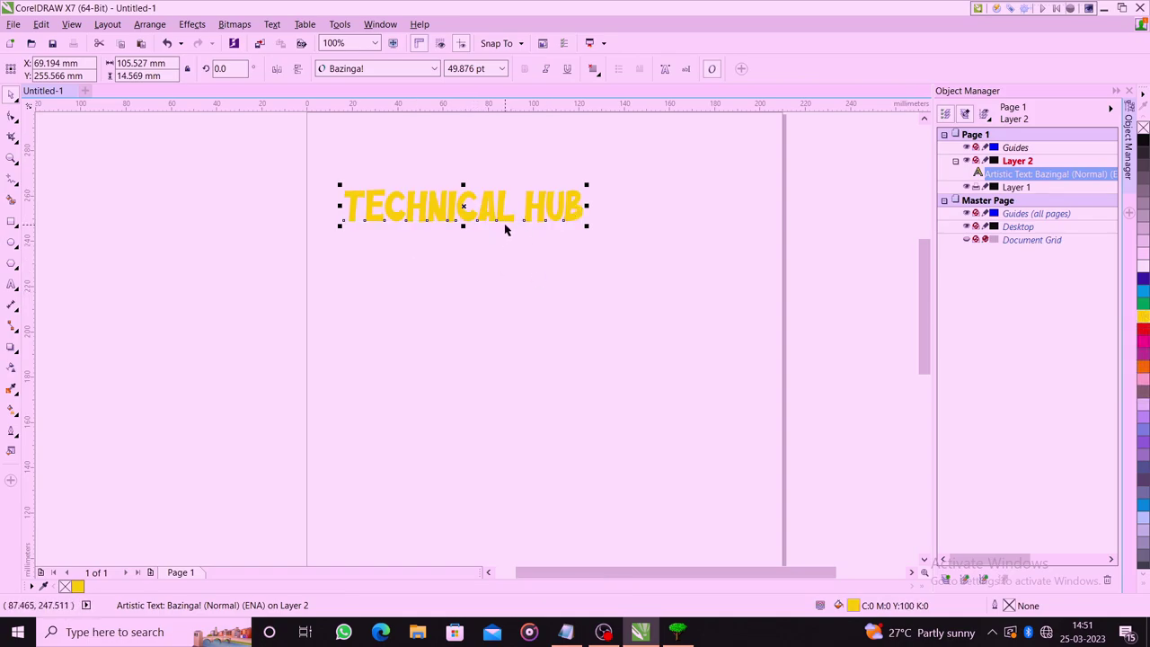
- Give the text a 5 mm black outline with rounded corners
{"action": "key", "text": "F12"}
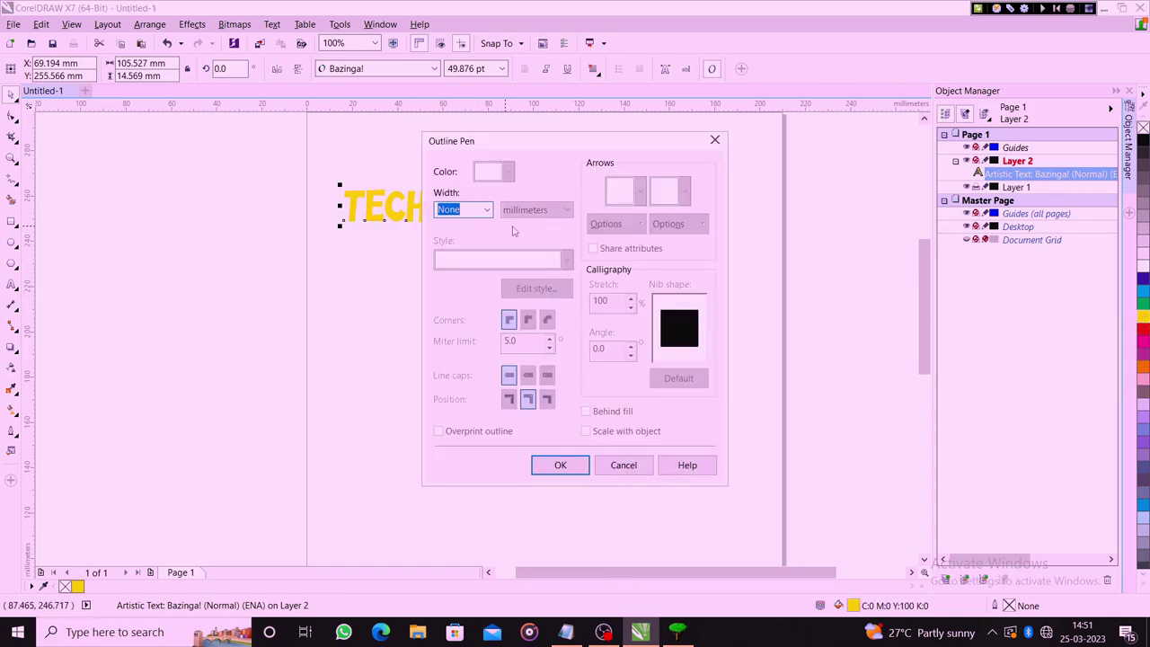
{"action": "left_click", "coordinate": [486, 210]}
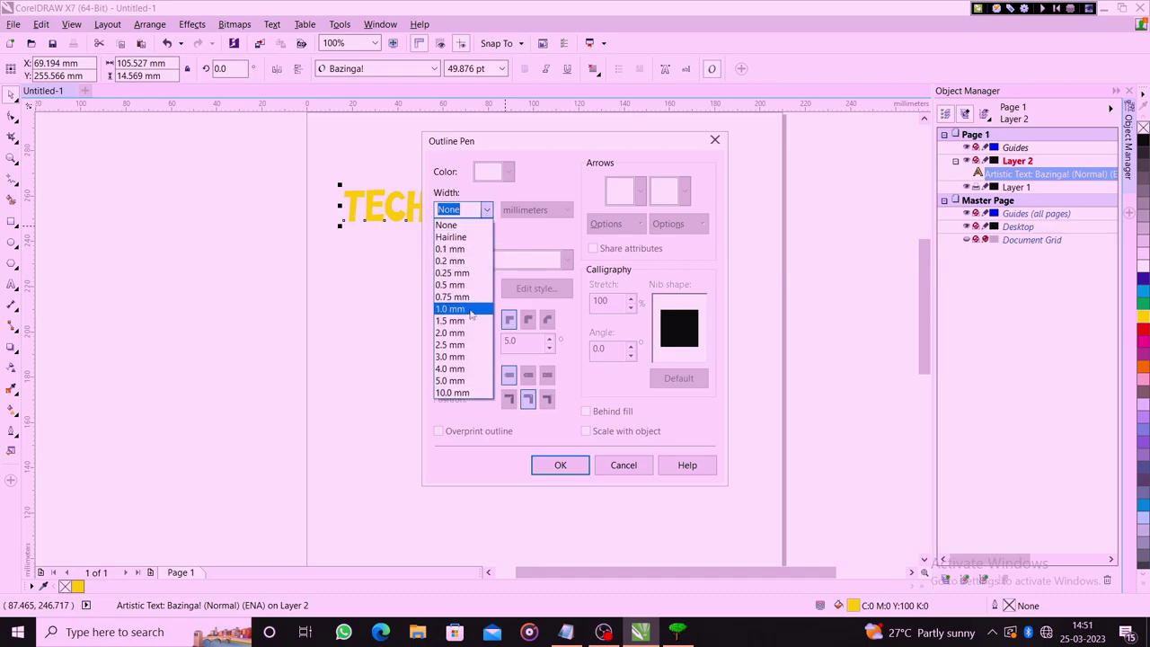
{"action": "left_click", "coordinate": [465, 383]}
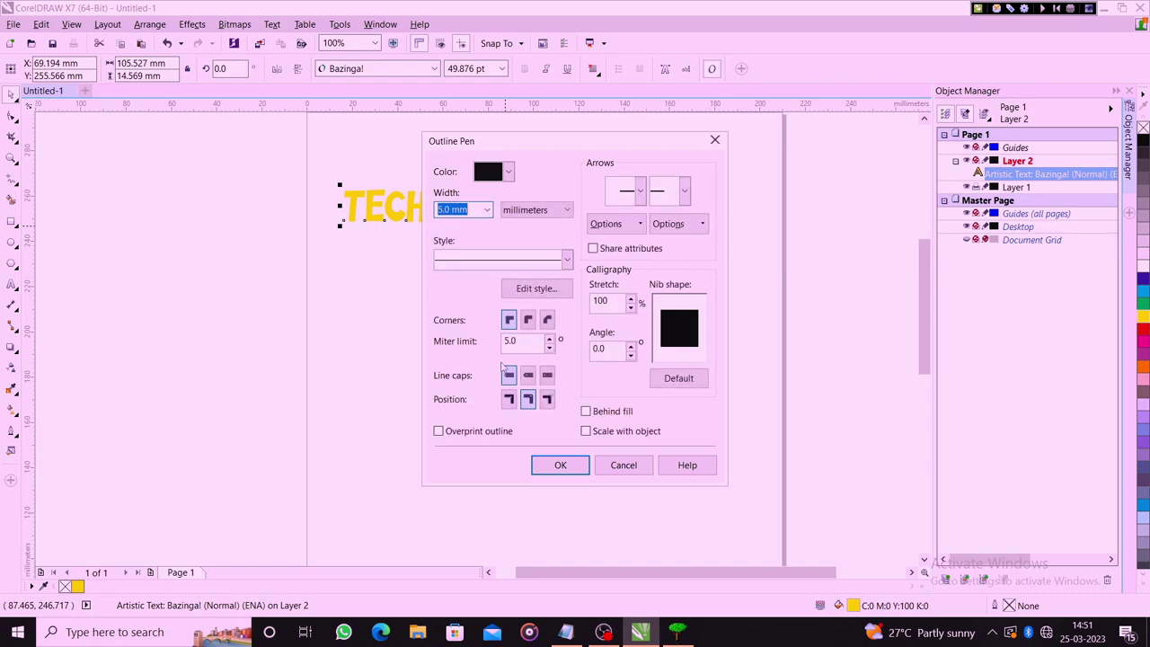
{"action": "left_click", "coordinate": [529, 320]}
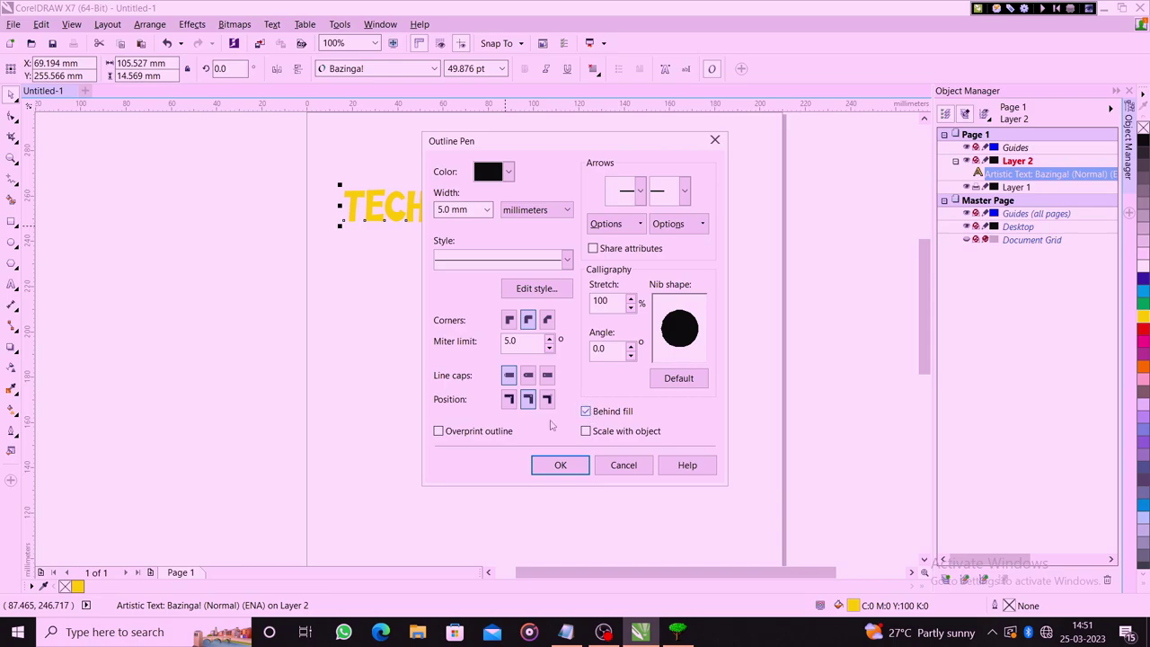
{"action": "left_click", "coordinate": [550, 463]}
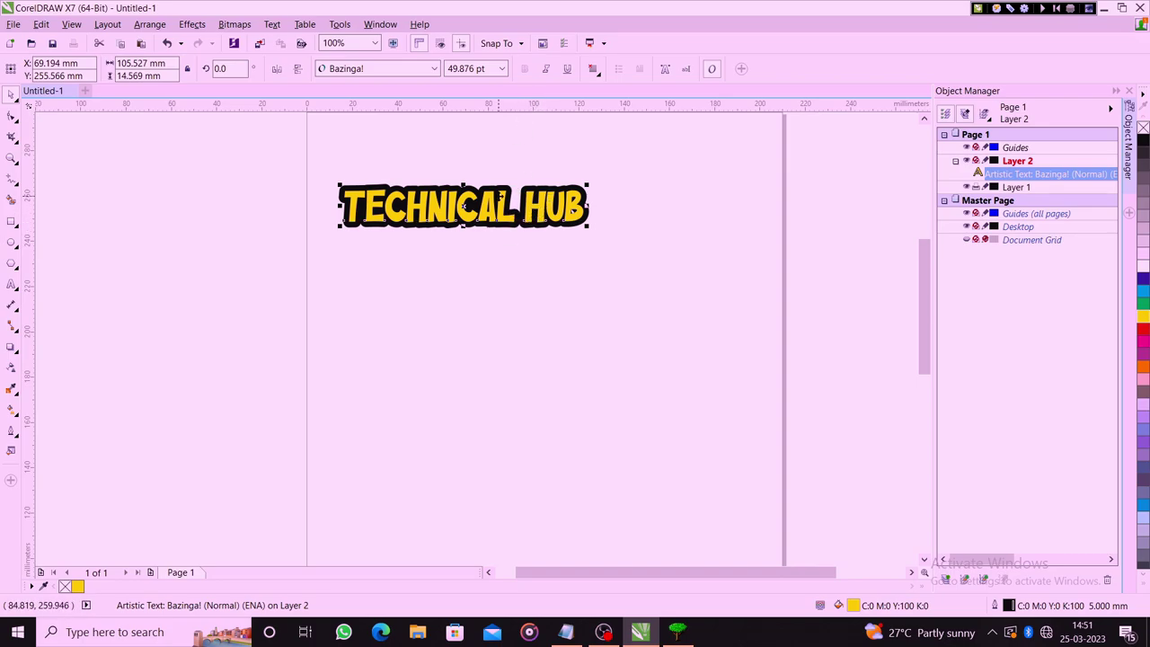
- Widen the text outline to 8 mm, then deselect and zoom in
{"action": "left_click", "coordinate": [498, 193]}
{"action": "key", "text": "F12"}
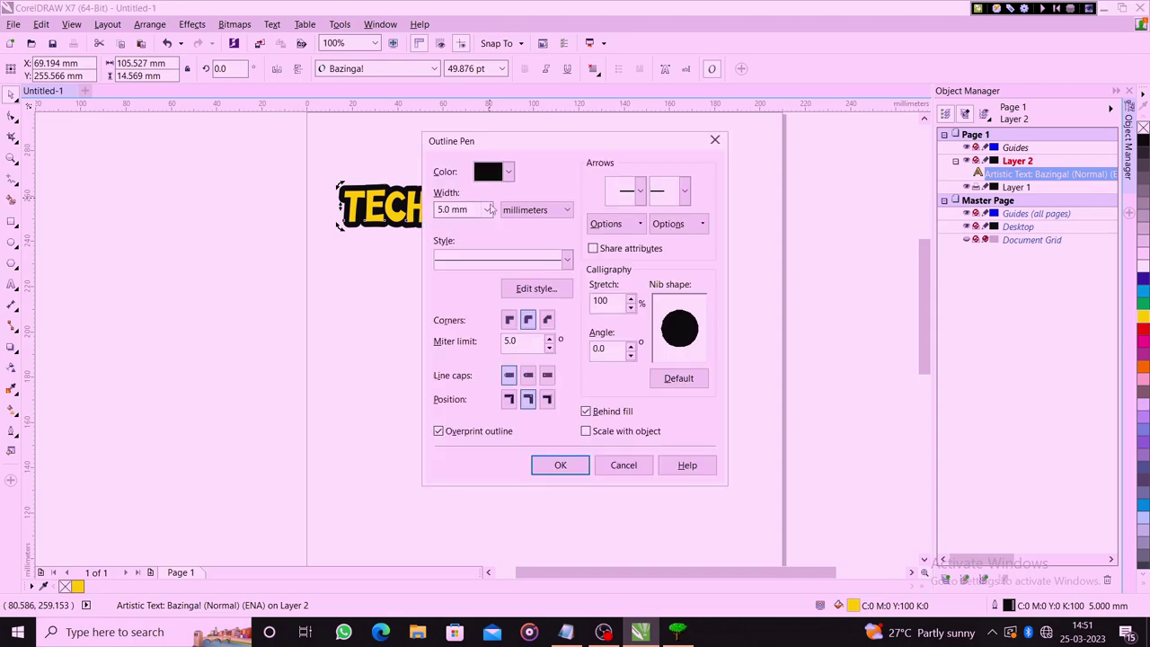
{"action": "left_click", "coordinate": [479, 209]}
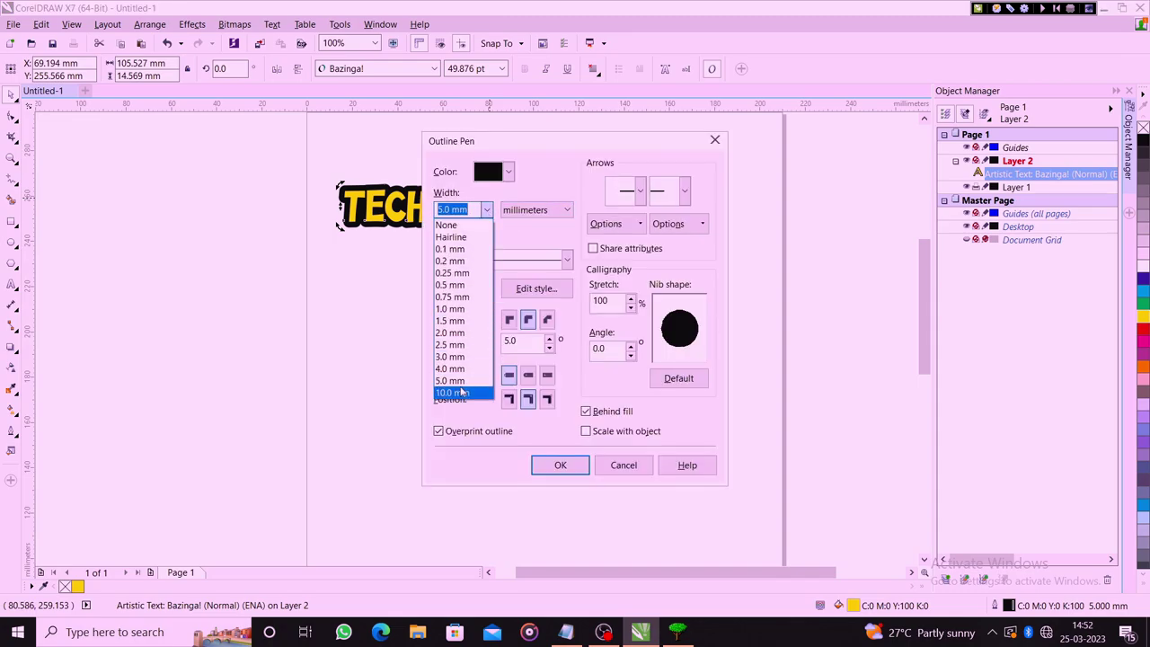
{"action": "key", "text": "Escape"}
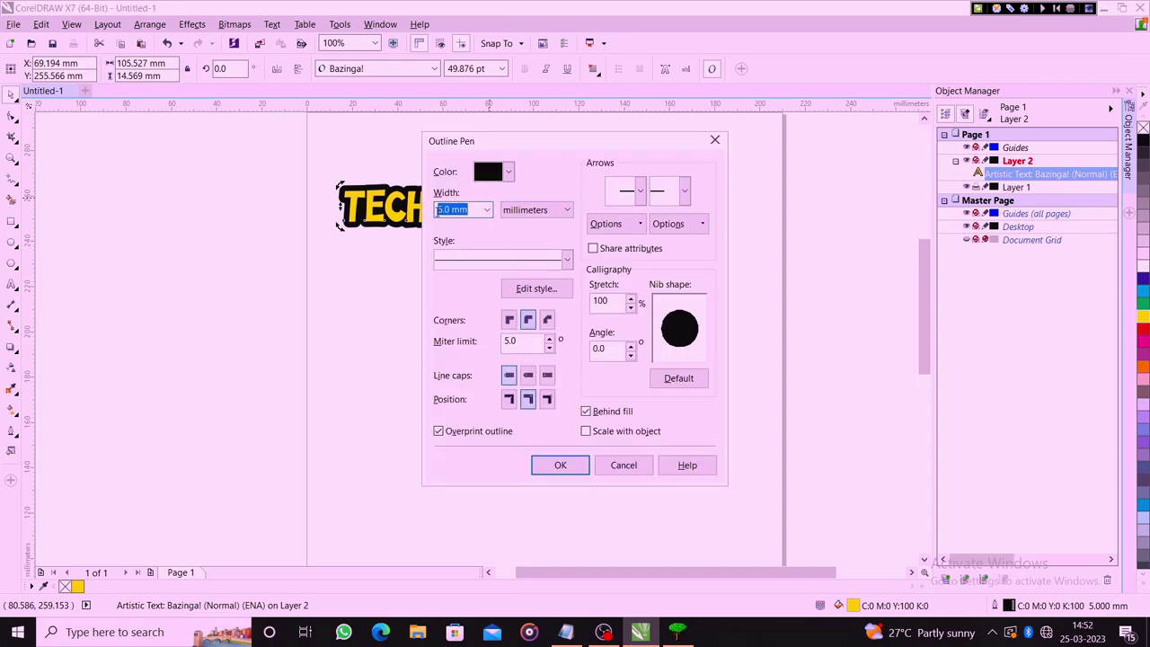
{"action": "type", "text": "8"}
{"action": "key", "text": "Return"}
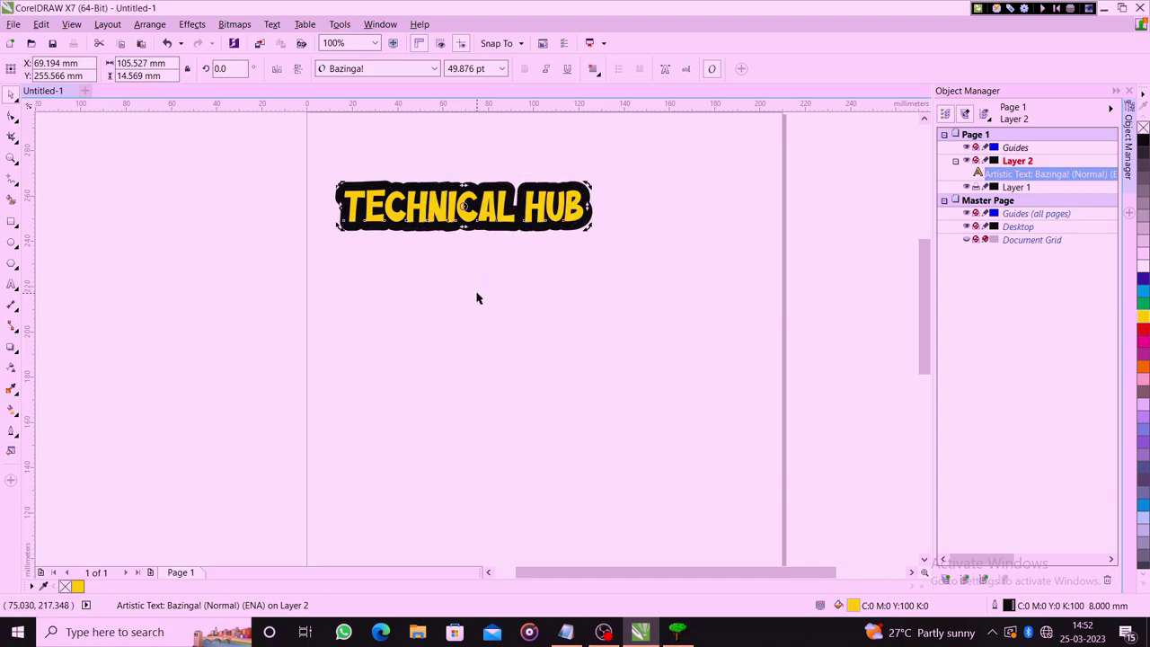
{"action": "left_click", "coordinate": [477, 298]}
{"action": "scroll", "coordinate": [515, 194], "scroll_direction": "up", "scroll_amount": 1}
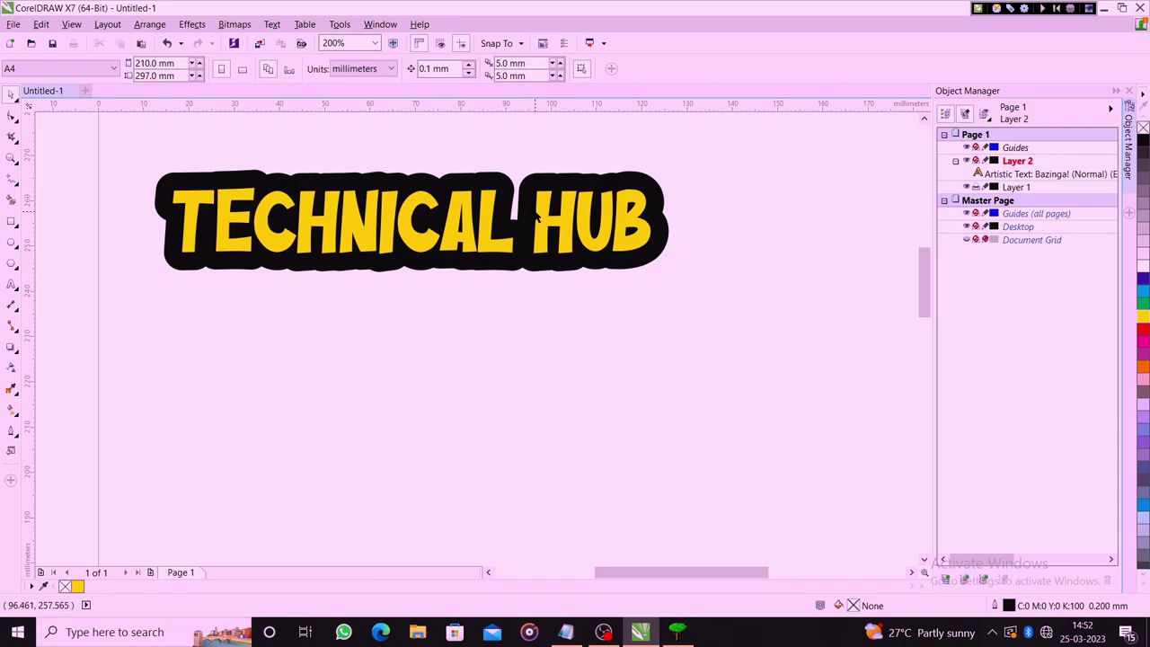
- Duplicate the TECHNICAL HUB text and nudge the HUB word slightly left
{"action": "left_click", "coordinate": [536, 216]}
{"action": "key", "text": "ctrl+d"}
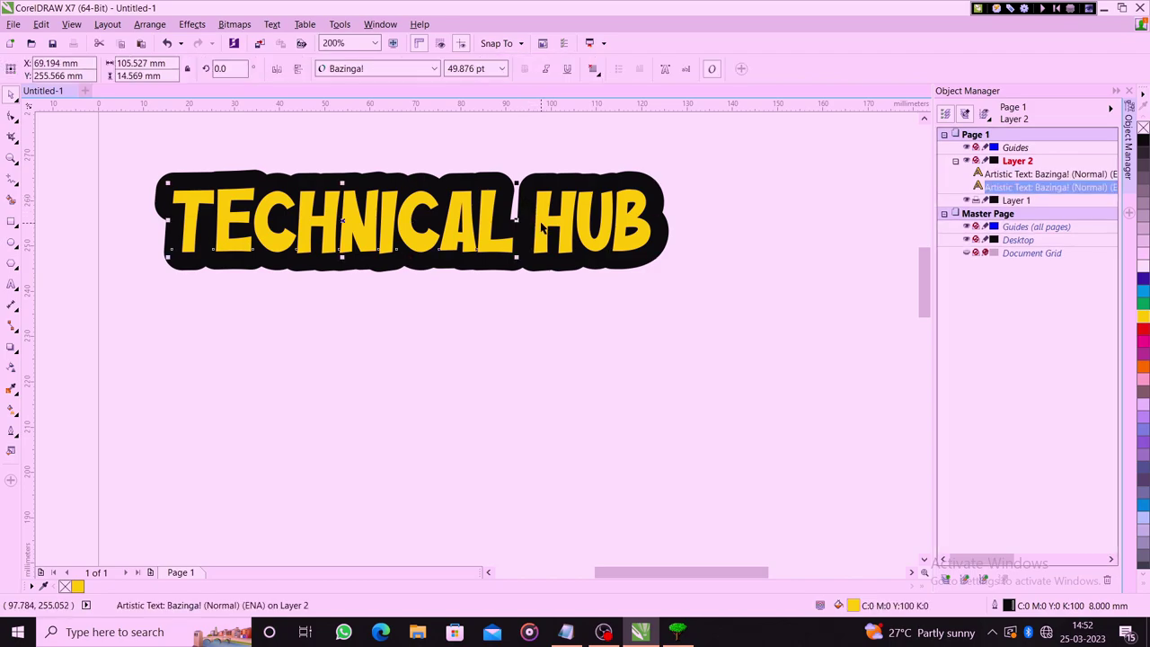
{"action": "left_click_drag", "start_coordinate": [514, 154], "coordinate": [755, 311]}
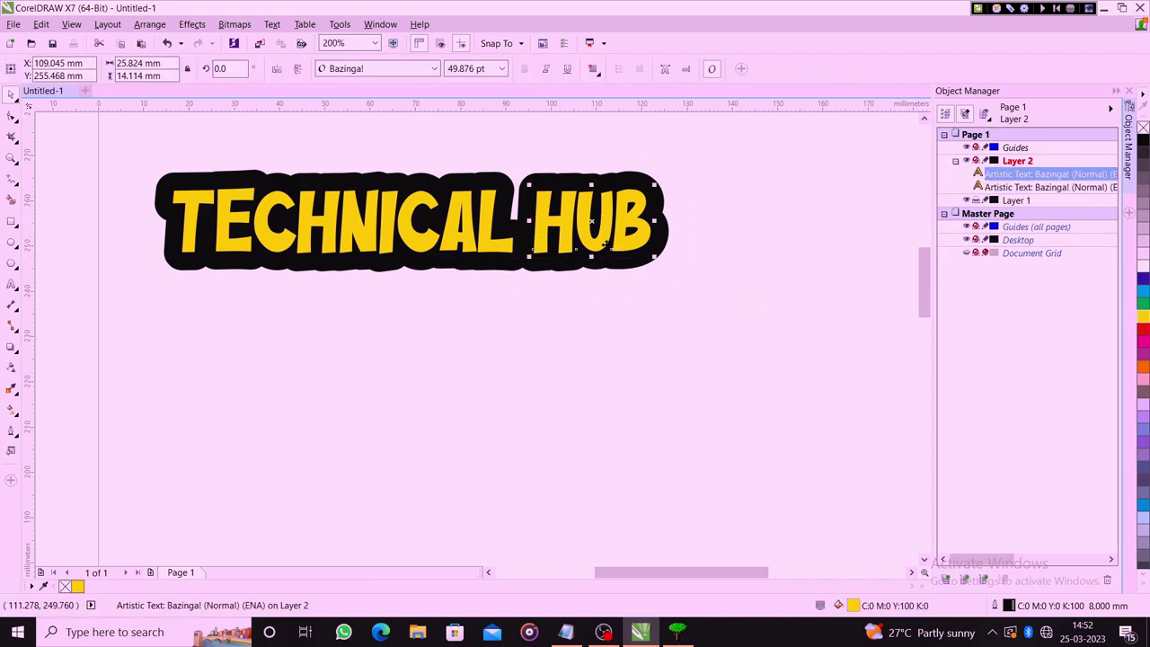
{"action": "left_click_drag", "start_coordinate": [604, 238], "coordinate": [595, 237]}
{"action": "left_click", "coordinate": [590, 311]}
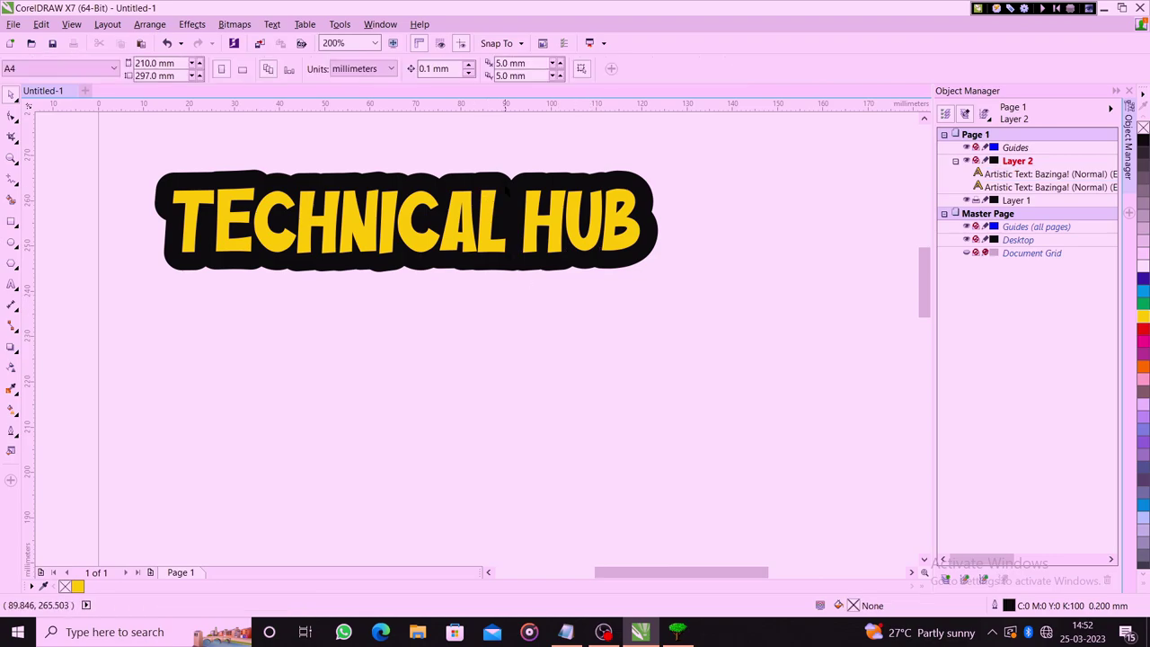
{"action": "left_click", "coordinate": [364, 238]}
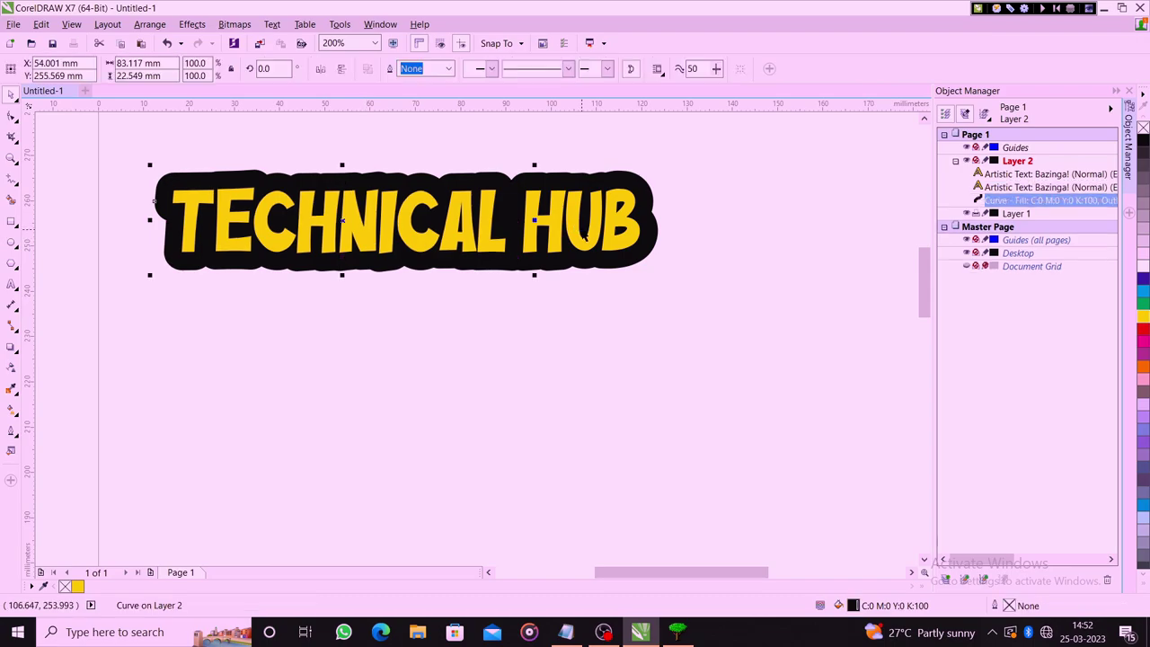
- Convert the text's black outlines into separate shapes and move the yellow text below them
{"action": "left_click", "coordinate": [579, 224]}
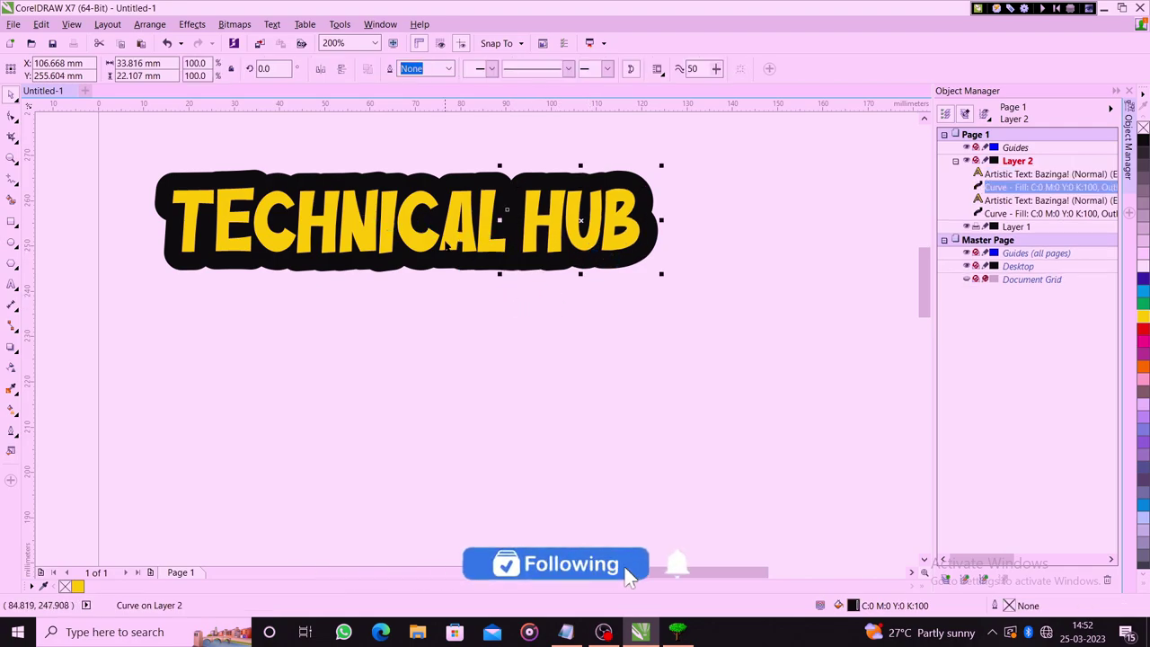
{"action": "key", "text": "Tab"}
{"action": "left_click", "coordinate": [581, 238], "text": "shift"}
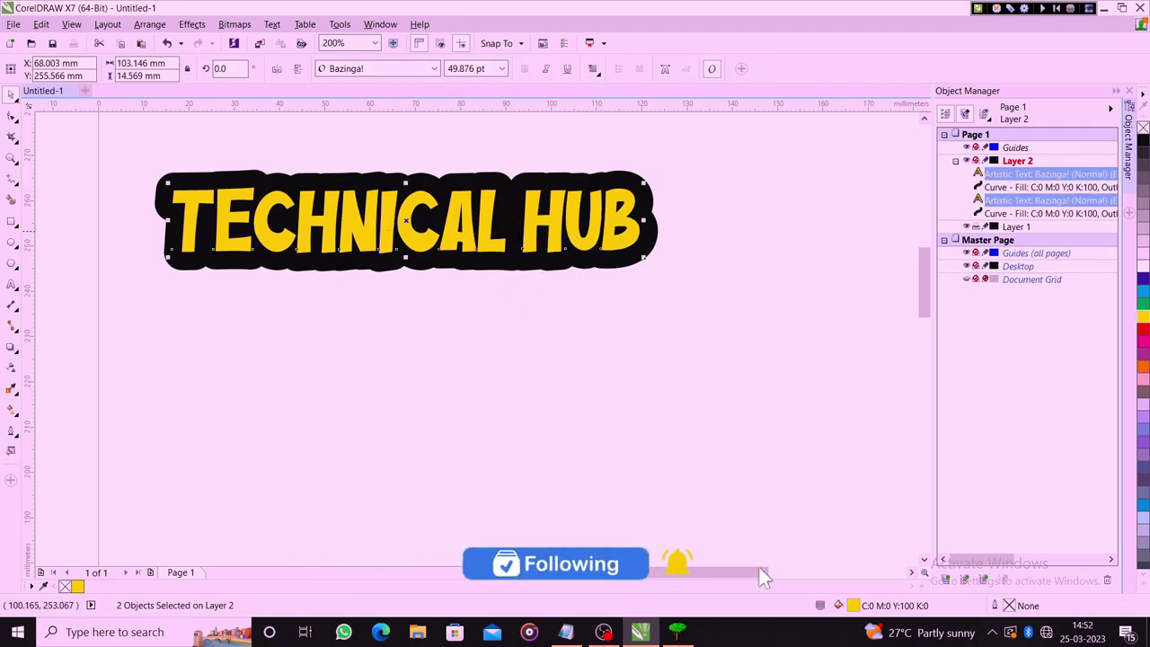
{"action": "left_click_drag", "start_coordinate": [403, 254], "coordinate": [417, 376]}
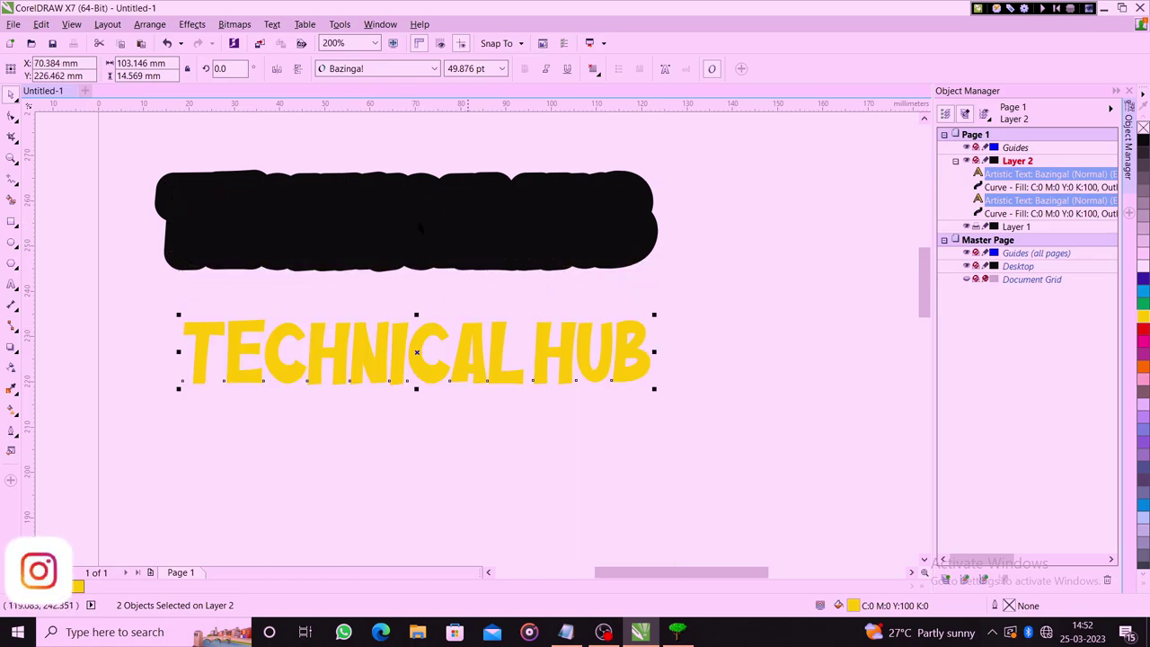
- Create a boundary contour from the black shapes, fit it around the yellow text, and delete the black shapes
{"action": "mouse_move", "coordinate": [97, 153]}
{"action": "left_mouse_down"}
{"action": "mouse_move", "coordinate": [601, 315]}
{"action": "mouse_move", "coordinate": [723, 324]}
{"action": "left_mouse_up"}
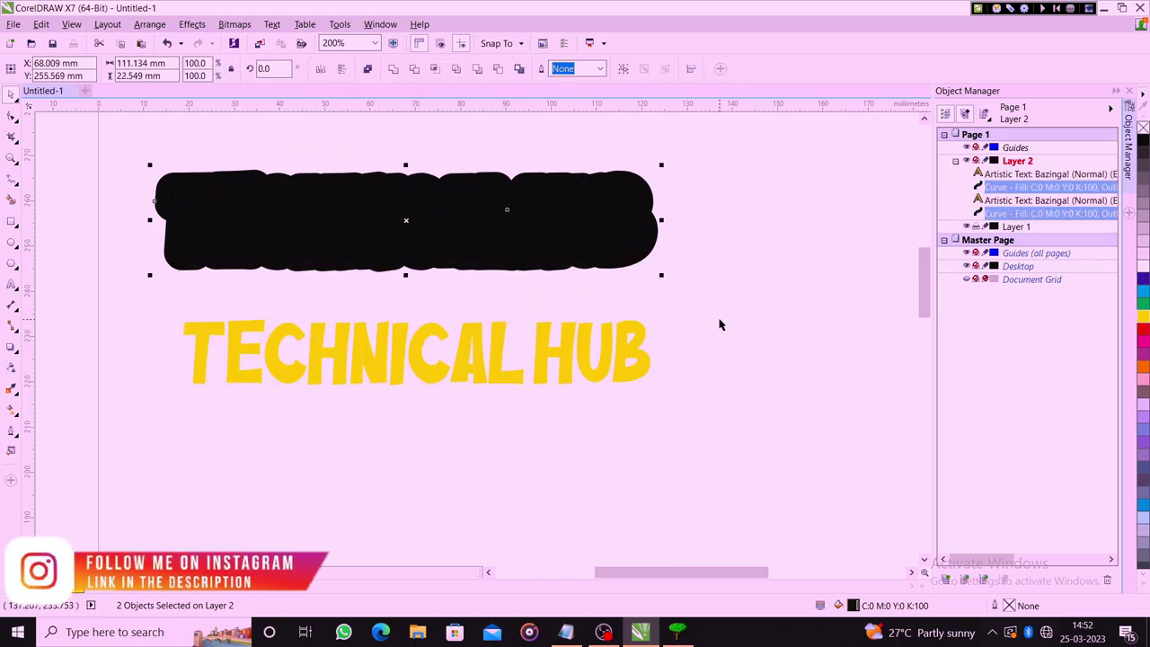
{"action": "left_click", "coordinate": [519, 69]}
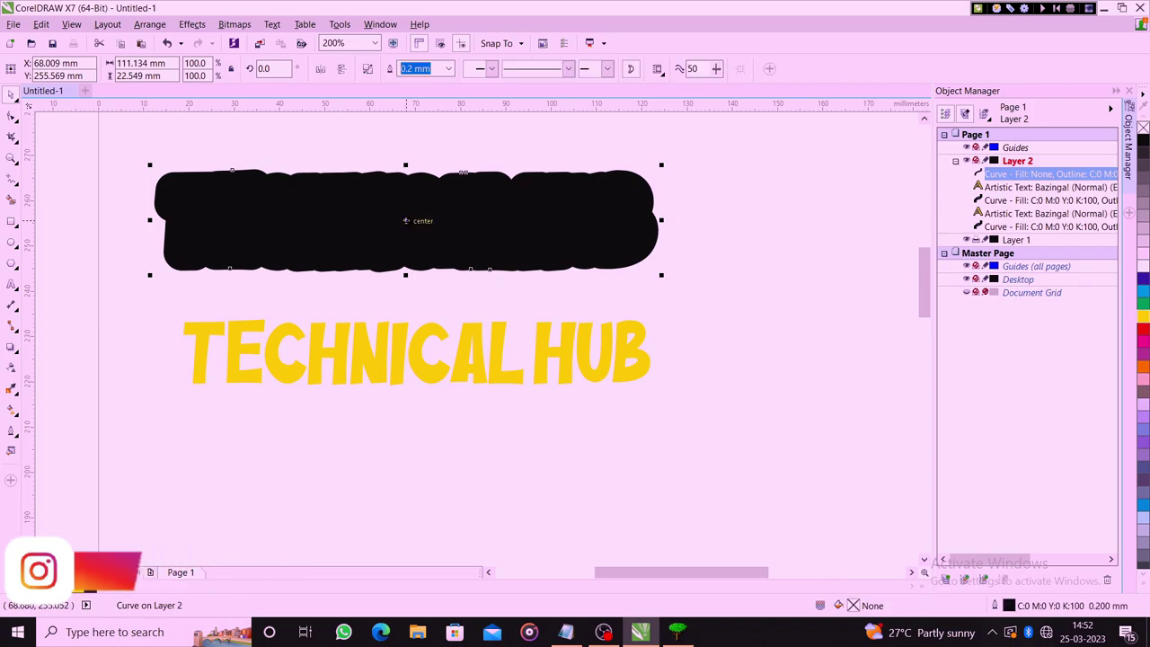
{"action": "left_click_drag", "start_coordinate": [410, 221], "coordinate": [417, 352]}
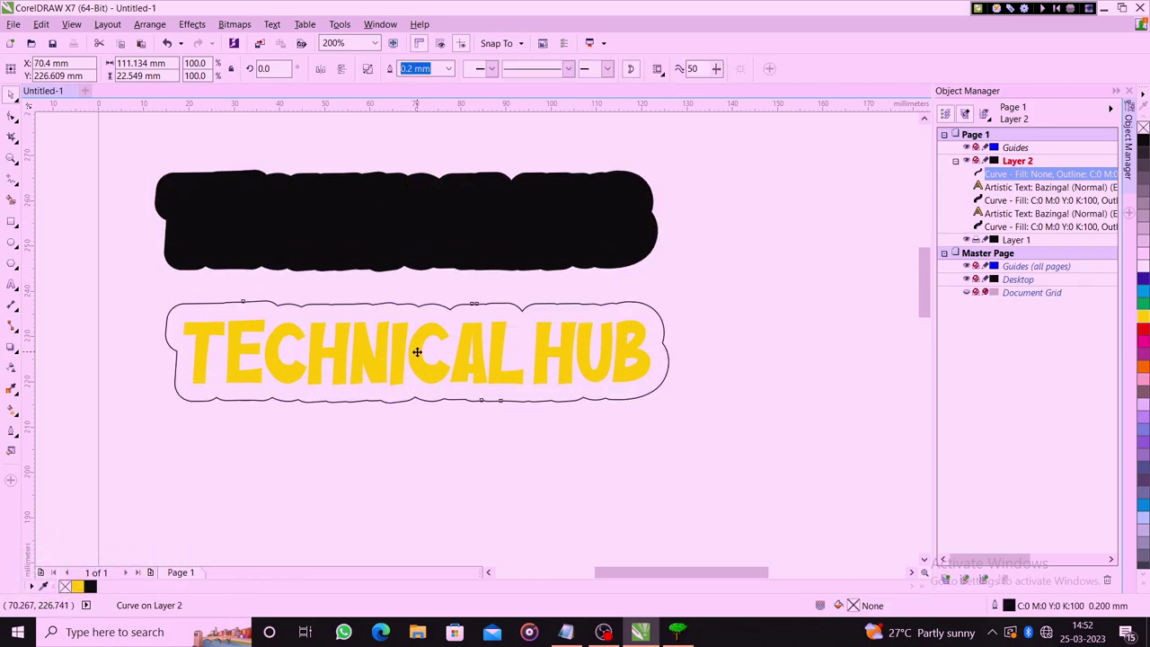
{"action": "mouse_move", "coordinate": [129, 155]}
{"action": "left_mouse_down"}
{"action": "mouse_move", "coordinate": [616, 311]}
{"action": "mouse_move", "coordinate": [679, 311]}
{"action": "left_mouse_up"}
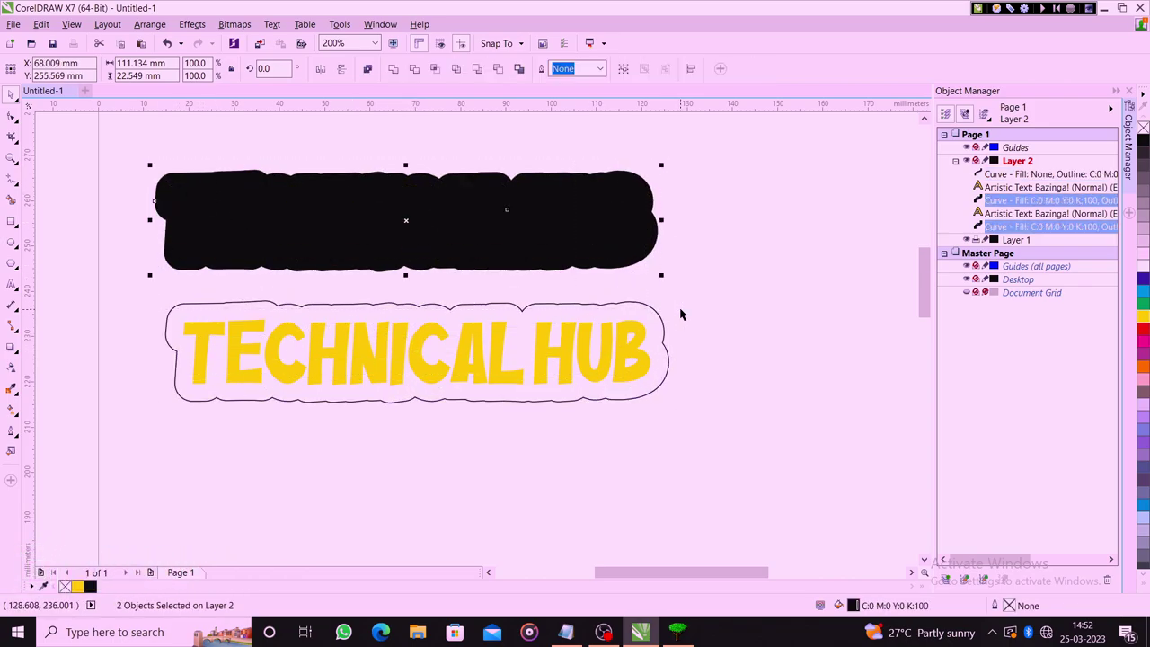
{"action": "key", "text": "Delete"}
- Draw two concentric circles and combine them into a ring
{"action": "left_click", "coordinate": [464, 305]}
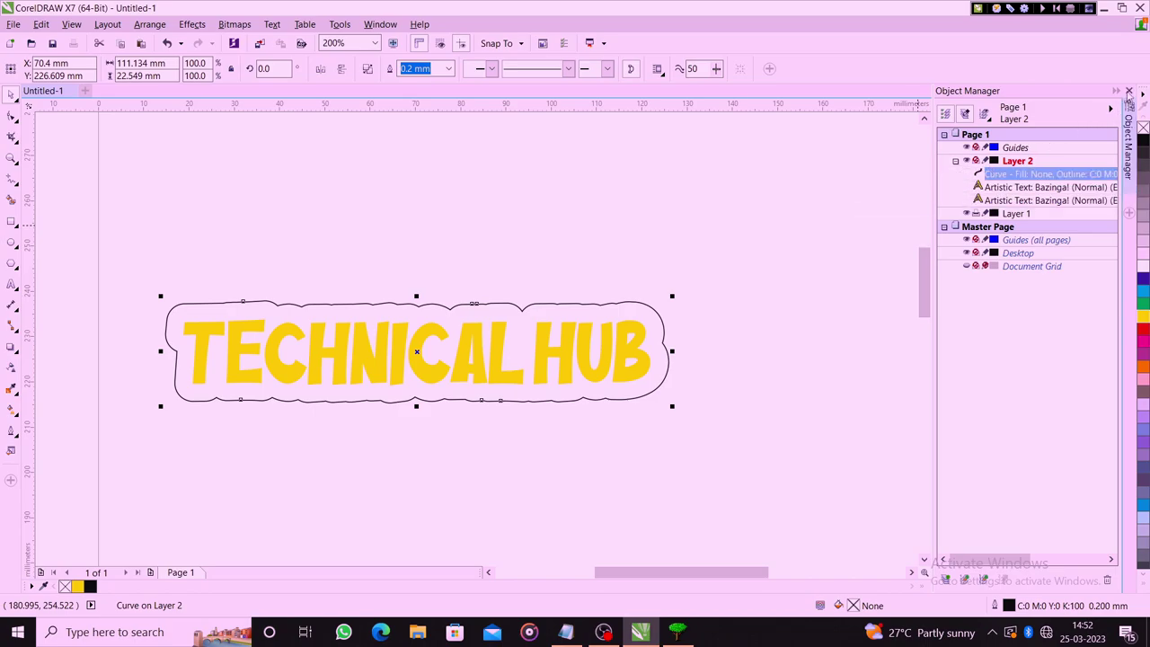
{"action": "left_click", "coordinate": [1128, 91]}
{"action": "left_click", "coordinate": [611, 244]}
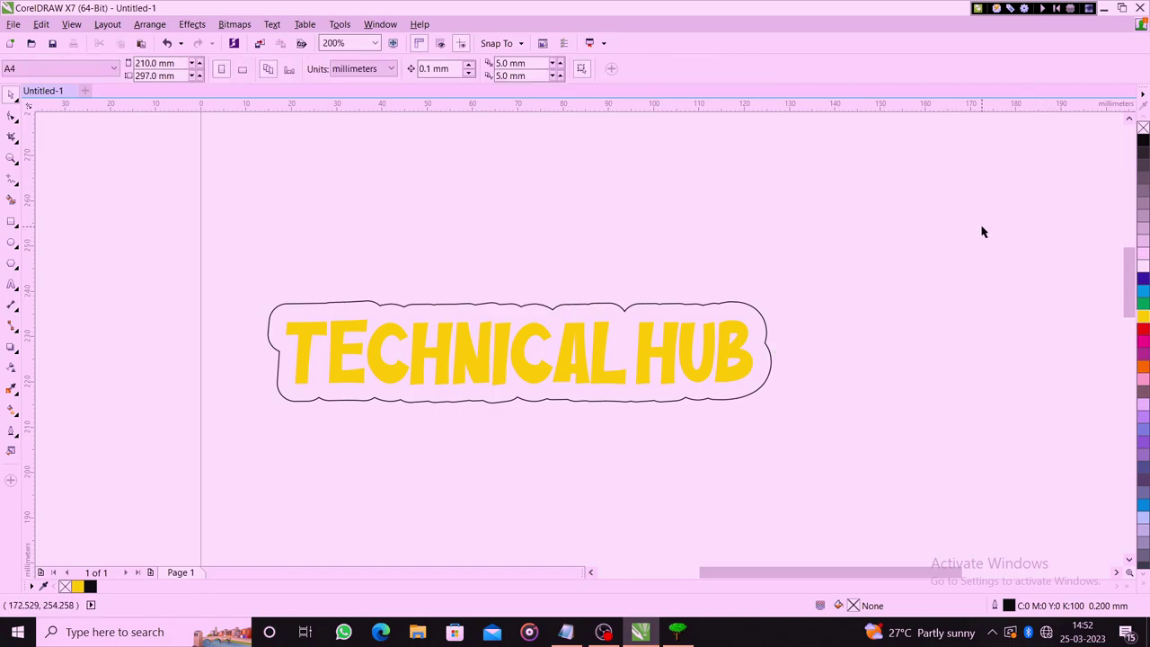
{"action": "left_click", "coordinate": [11, 241]}
{"action": "mouse_move", "coordinate": [426, 249]}
{"action": "left_mouse_down"}
{"action": "mouse_move", "coordinate": [469, 289]}
{"action": "mouse_move", "coordinate": [441, 260]}
{"action": "left_mouse_up"}
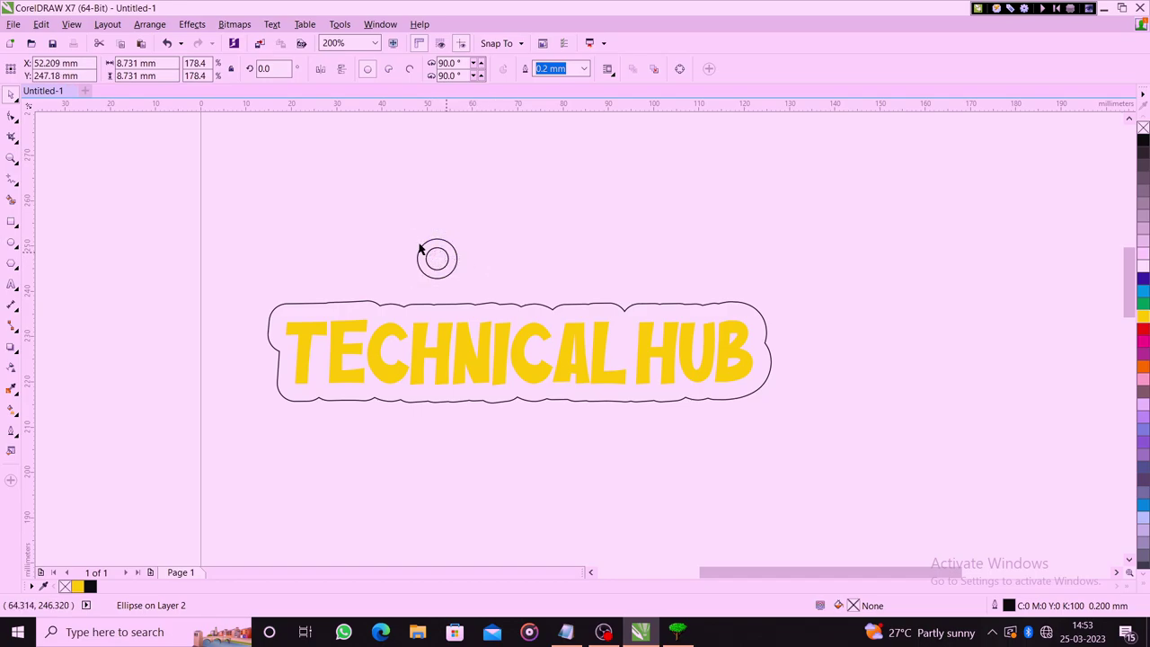
{"action": "left_click_drag", "start_coordinate": [392, 219], "coordinate": [501, 293]}
{"action": "left_click", "coordinate": [368, 69]}
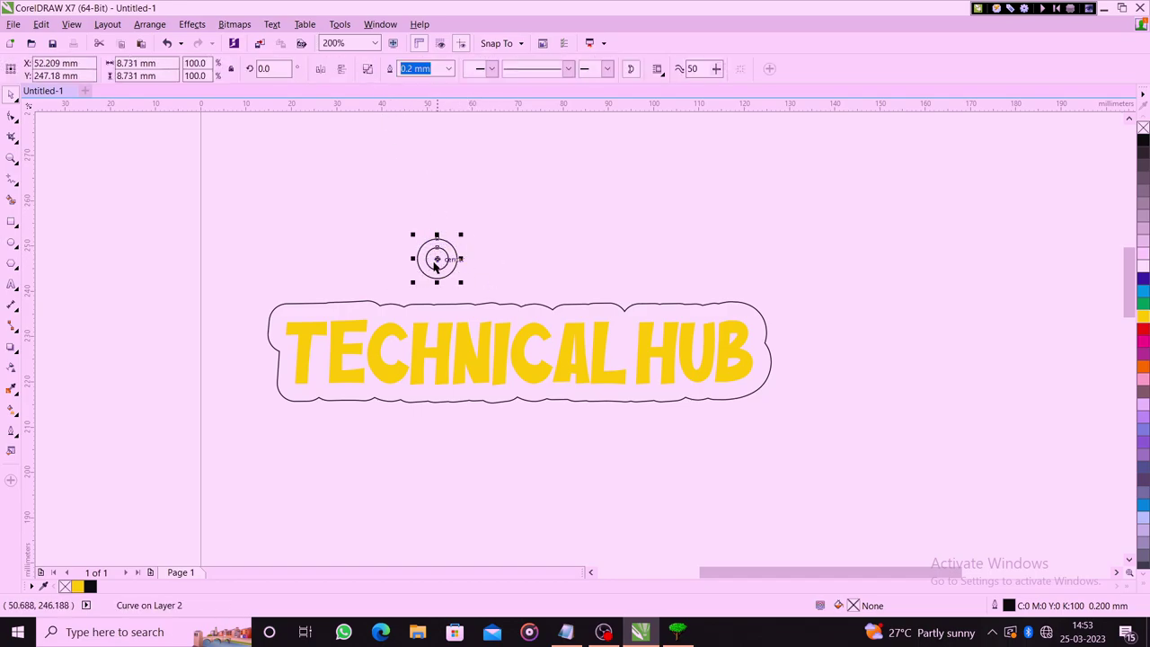
- Weld the ring onto the contour's top-left corner as a keyring loop
{"action": "mouse_move", "coordinate": [437, 259]}
{"action": "left_mouse_down"}
{"action": "mouse_move", "coordinate": [524, 297]}
{"action": "mouse_move", "coordinate": [273, 308]}
{"action": "left_mouse_up"}
{"action": "left_click", "coordinate": [324, 305], "text": "shift"}
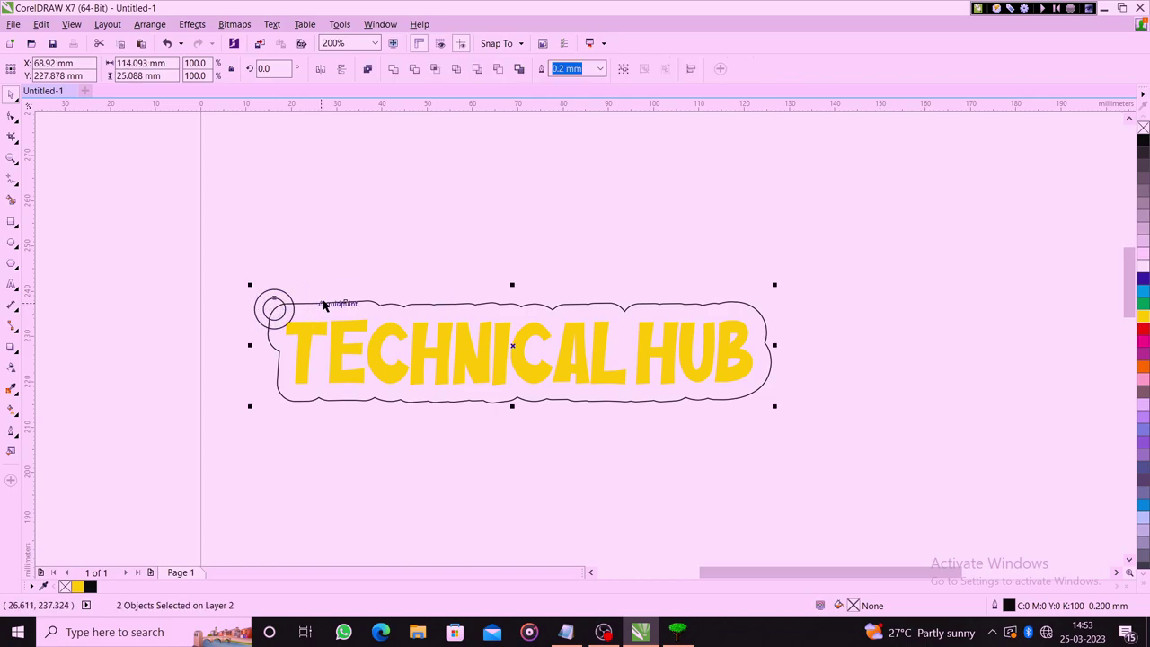
{"action": "left_click", "coordinate": [393, 69]}
{"action": "left_click", "coordinate": [209, 247]}
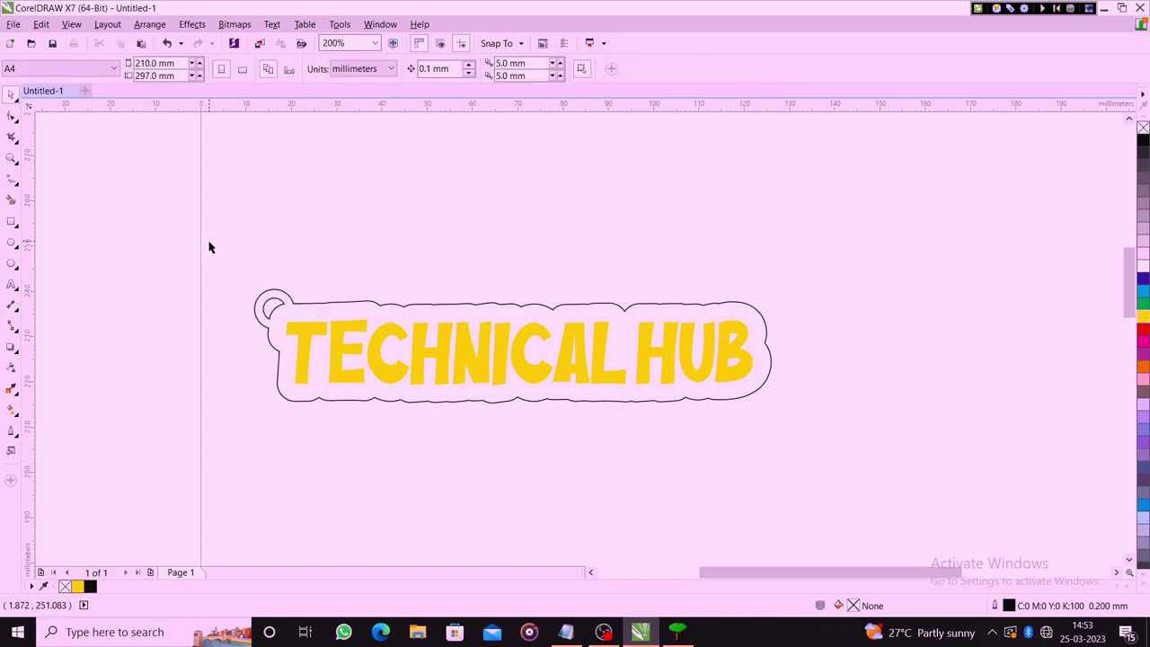
- Make the keychain outline magenta and fill the TECHNICAL HUB text black
{"action": "left_click", "coordinate": [337, 339]}
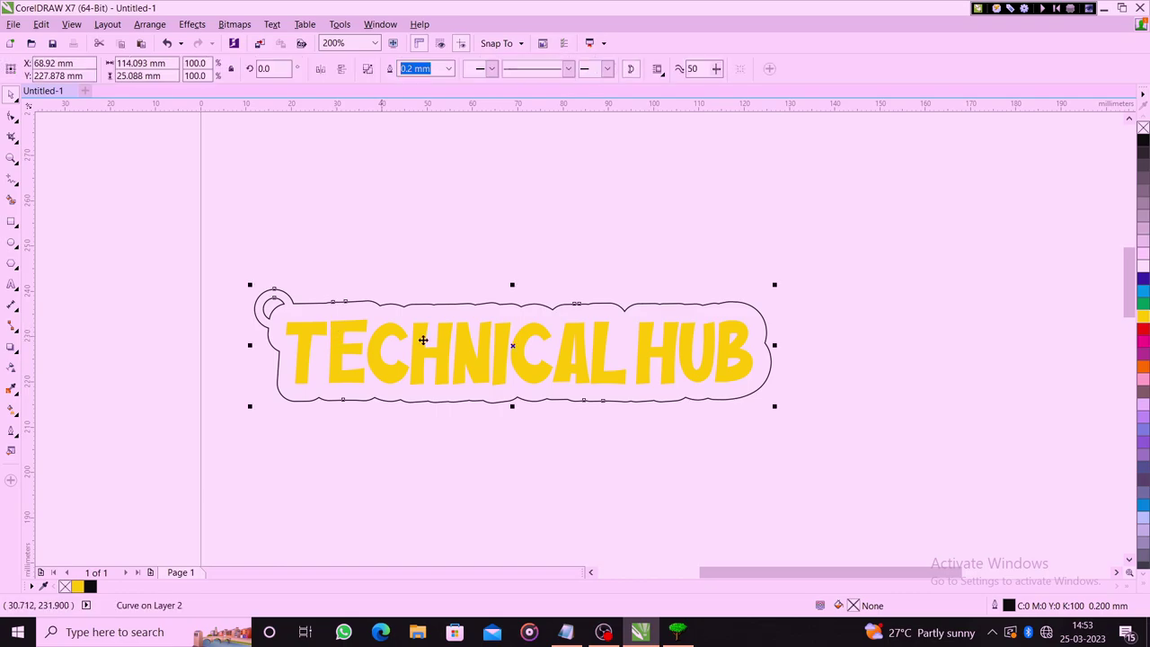
{"action": "right_click", "coordinate": [1144, 340]}
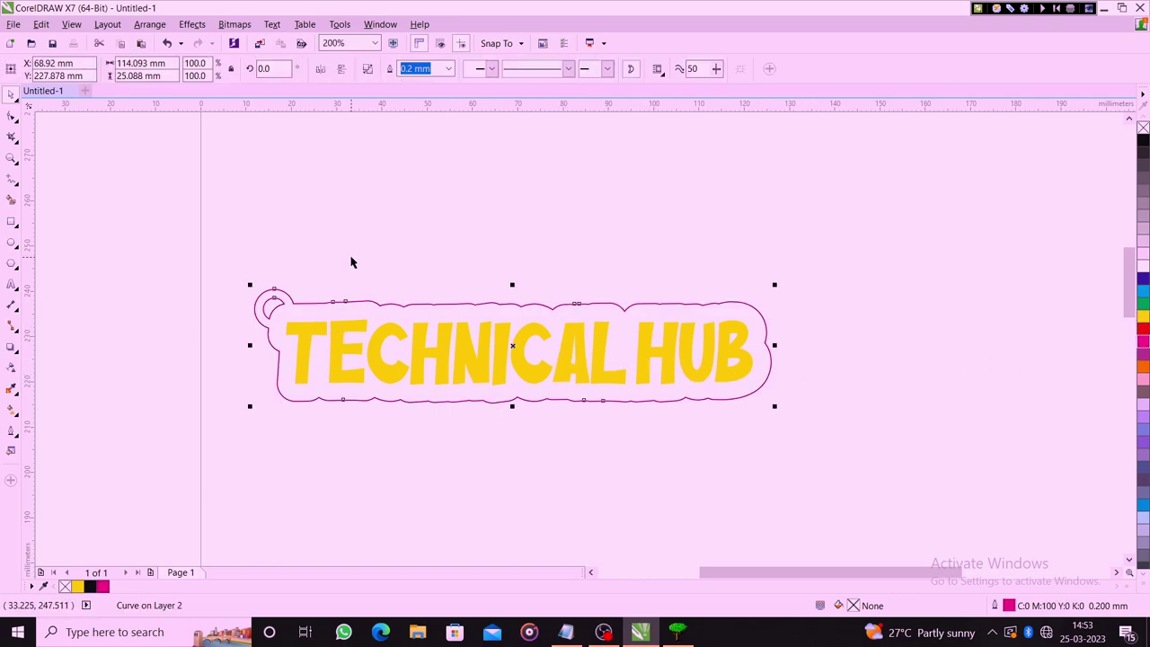
{"action": "left_click_drag", "start_coordinate": [266, 284], "coordinate": [763, 470]}
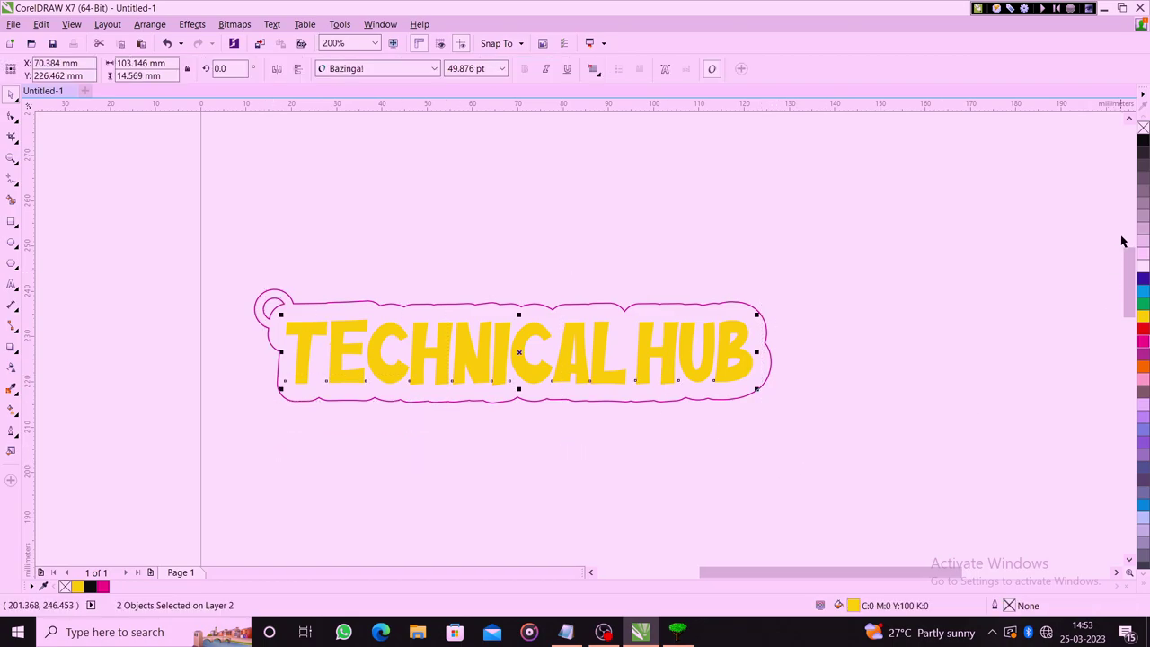
{"action": "left_click", "coordinate": [1142, 142]}
{"action": "left_click", "coordinate": [1003, 261]}
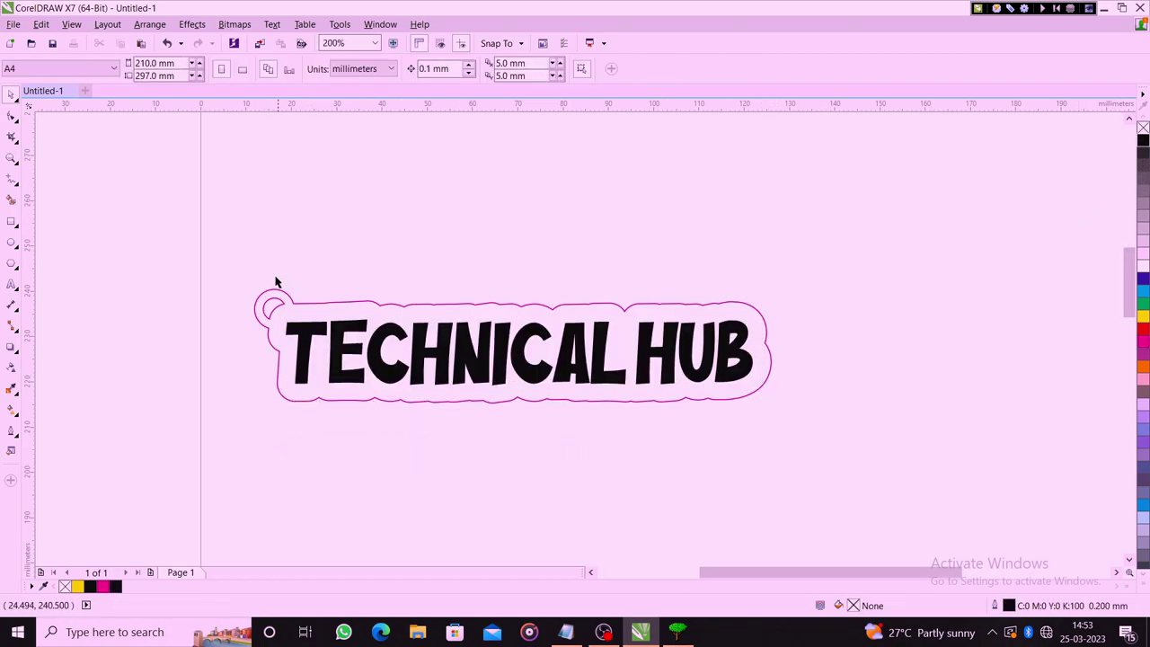
- Move the whole keychain design up near the top of the page
{"action": "scroll", "coordinate": [272, 281], "scroll_direction": "down", "scroll_amount": 1}
{"action": "left_click_drag", "start_coordinate": [416, 336], "coordinate": [531, 385]}
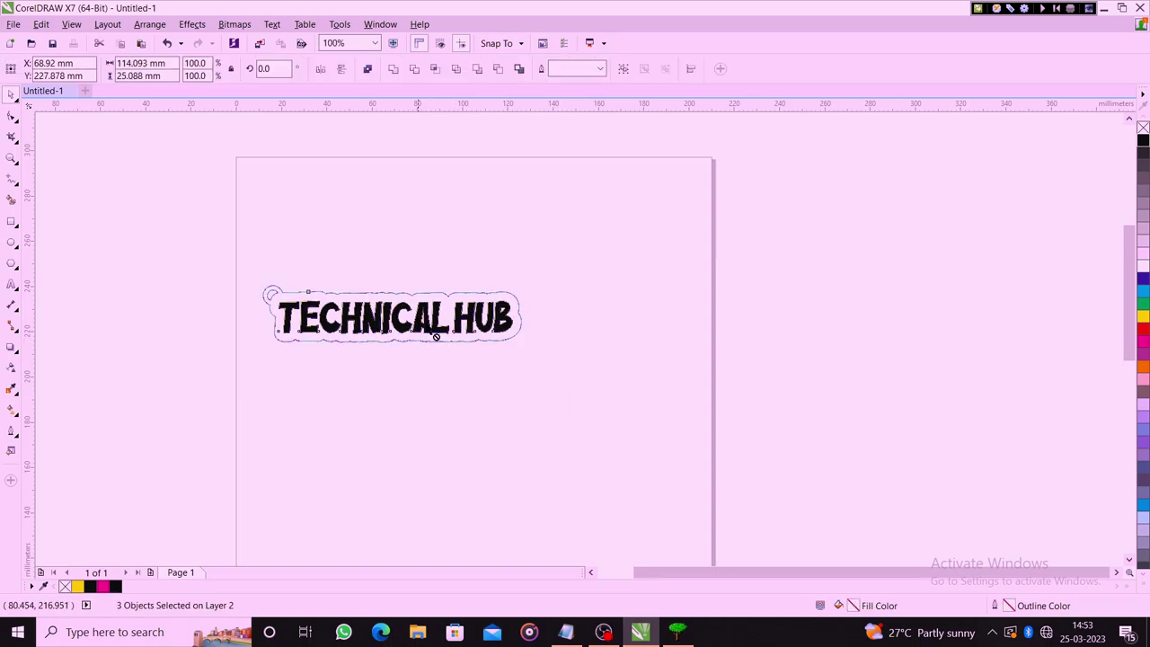
{"action": "left_click_drag", "start_coordinate": [420, 321], "coordinate": [464, 235]}
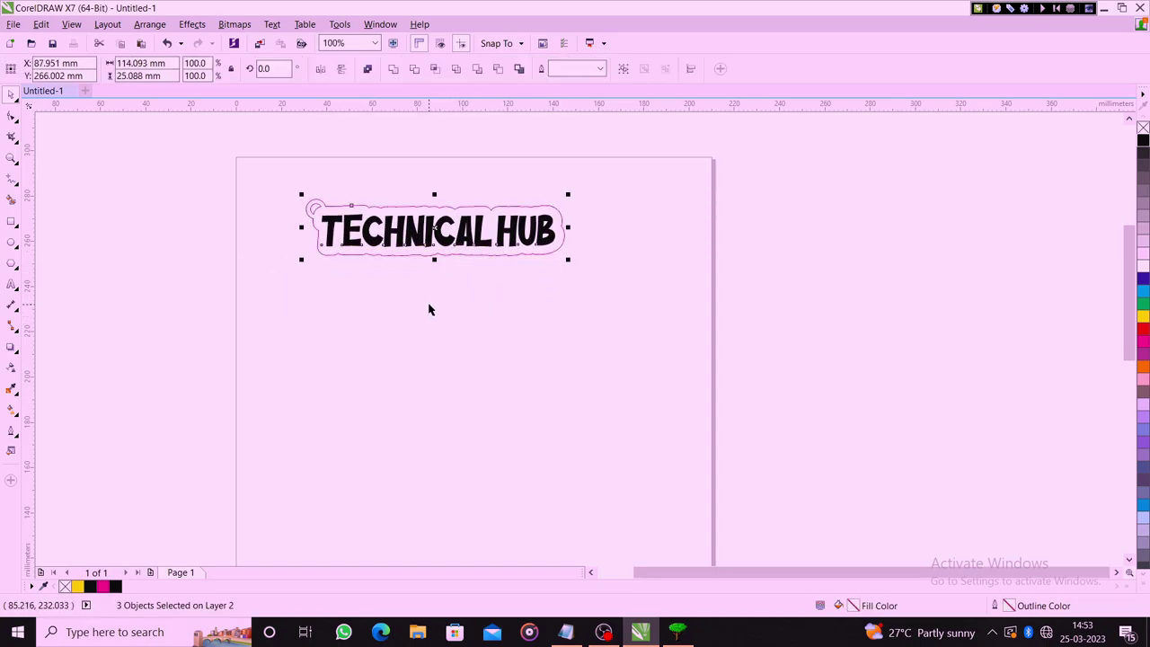
{"action": "left_click", "coordinate": [97, 309]}
- Draw a 120.915 × 37.571 mm rectangle framing the keychain and select all four parts
{"action": "left_click", "coordinate": [11, 221]}
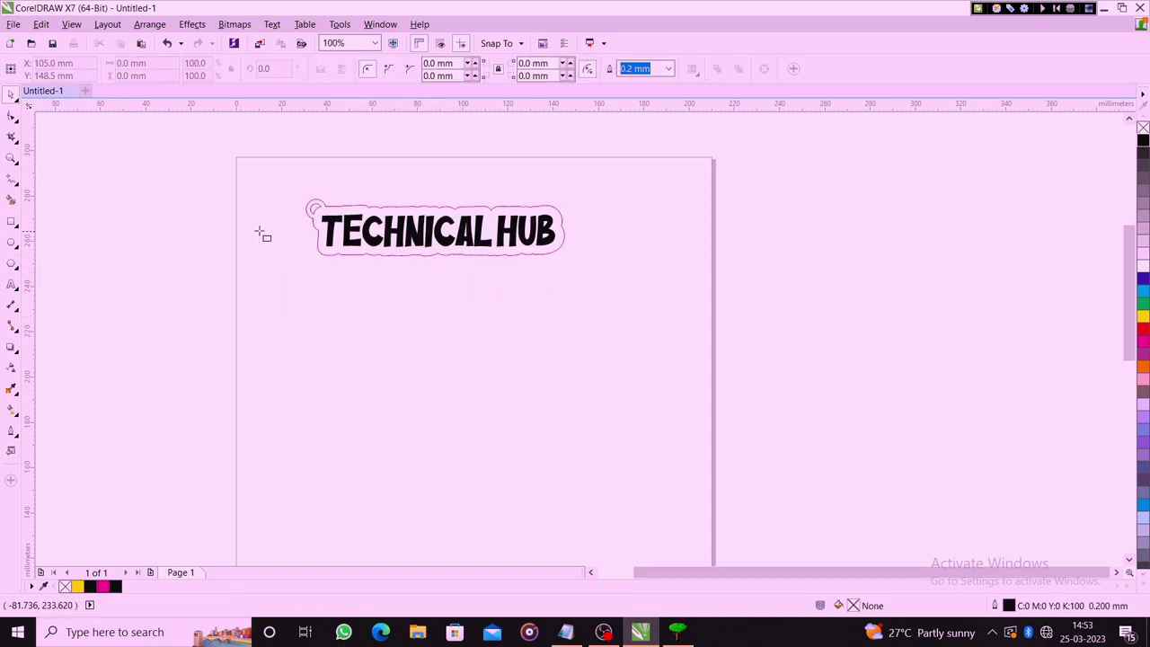
{"action": "left_click_drag", "start_coordinate": [299, 187], "coordinate": [575, 272]}
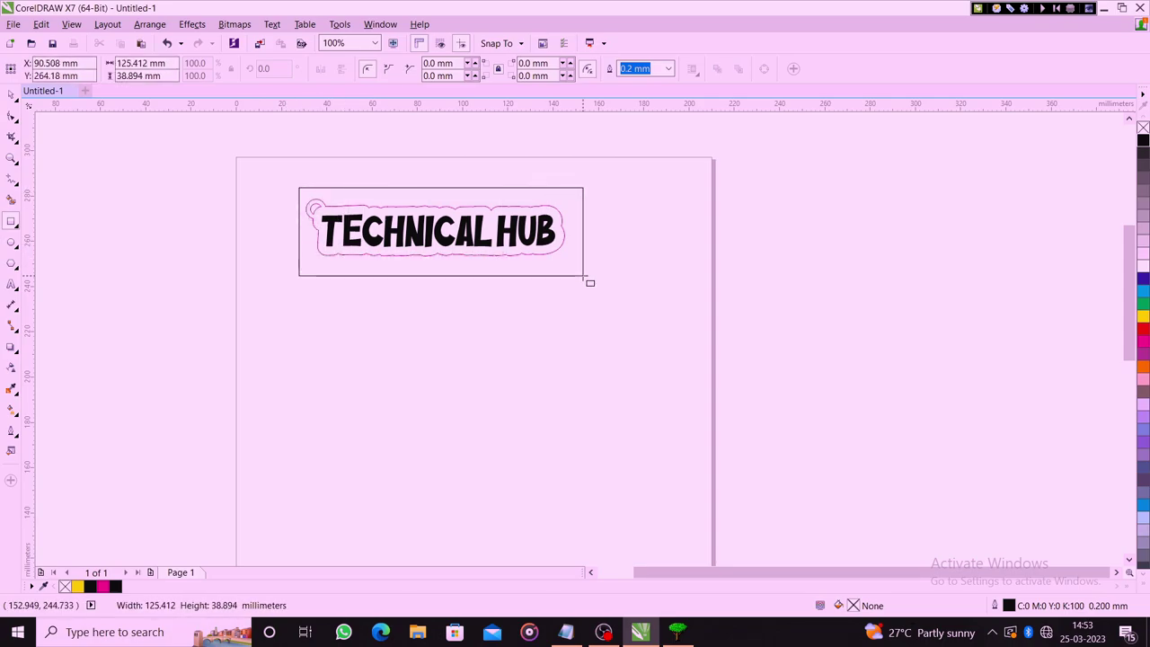
{"action": "key", "text": "space"}
{"action": "left_click", "coordinate": [570, 314]}
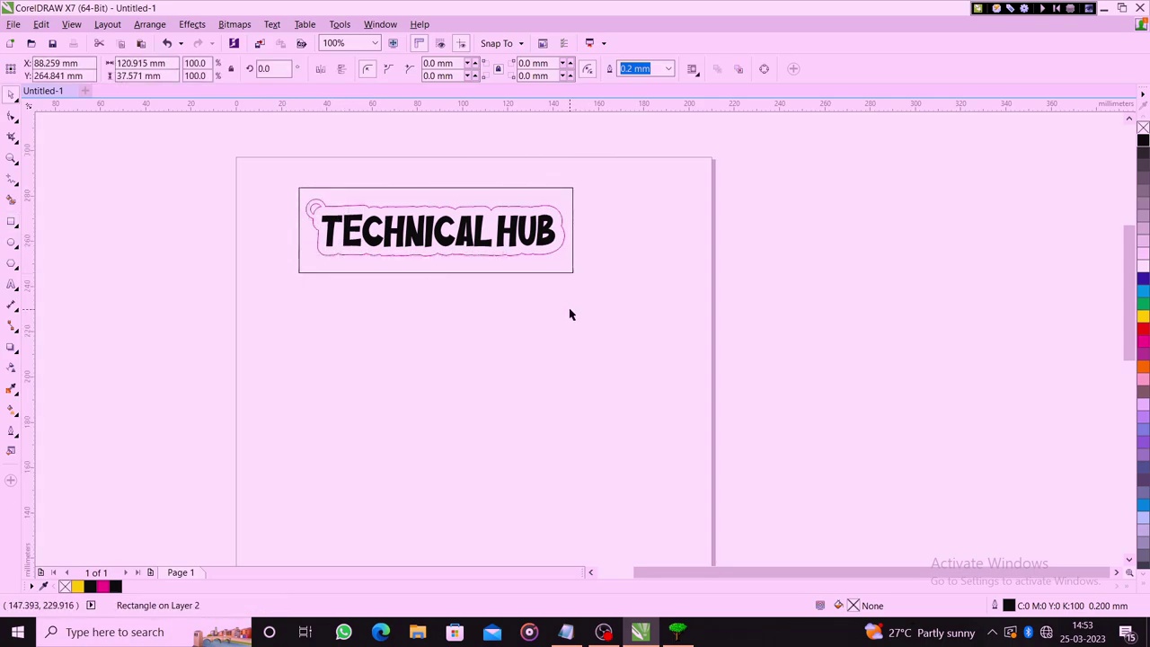
{"action": "scroll", "coordinate": [344, 243], "scroll_direction": "up", "scroll_amount": 1}
{"action": "scroll", "coordinate": [286, 297], "scroll_direction": "down", "scroll_amount": 1}
{"action": "scroll", "coordinate": [335, 234], "scroll_direction": "up", "scroll_amount": 1}
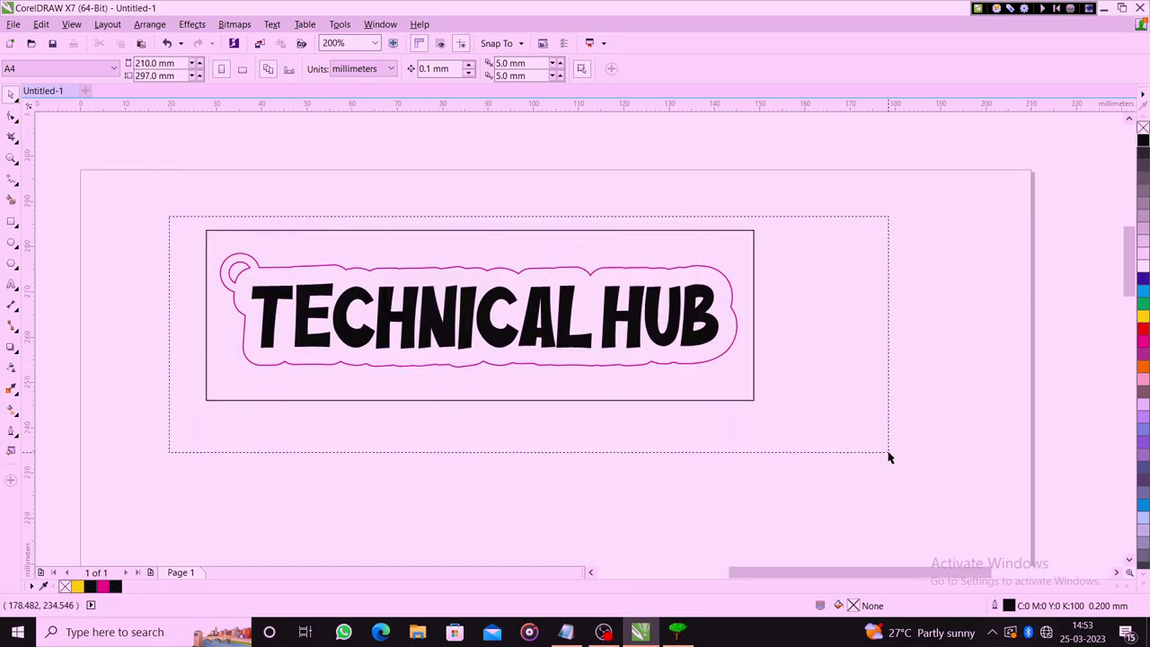
{"action": "left_click_drag", "start_coordinate": [211, 247], "coordinate": [885, 454]}
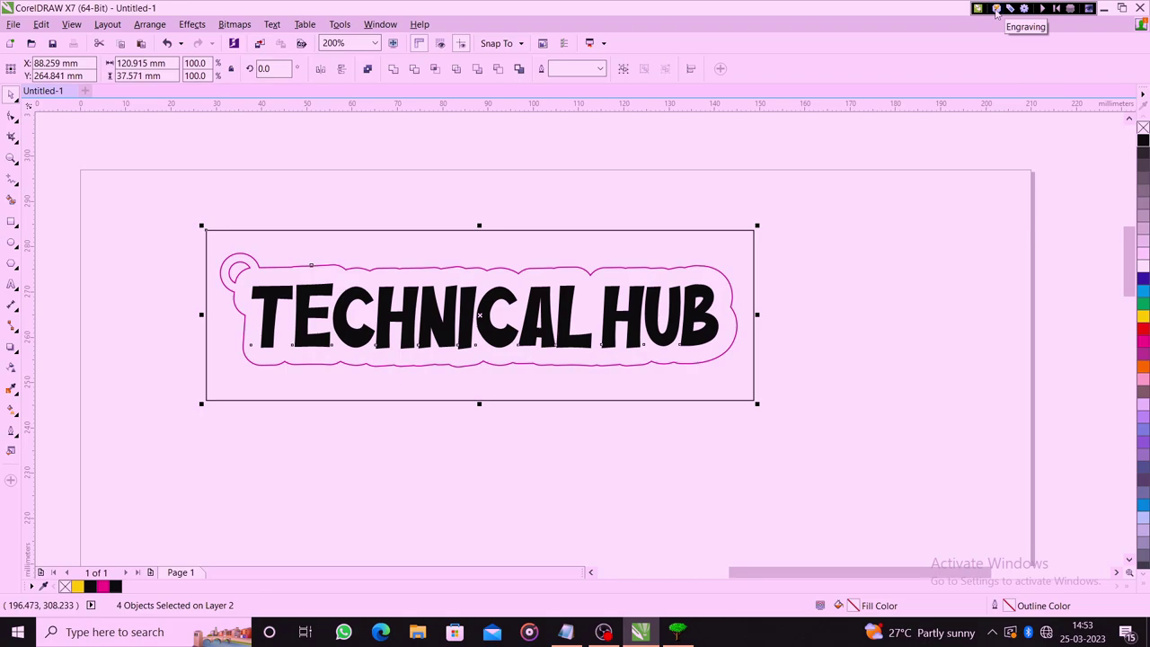
- Open the CorelLASER Engraving manager, then cancel it
{"action": "left_click", "coordinate": [996, 9]}
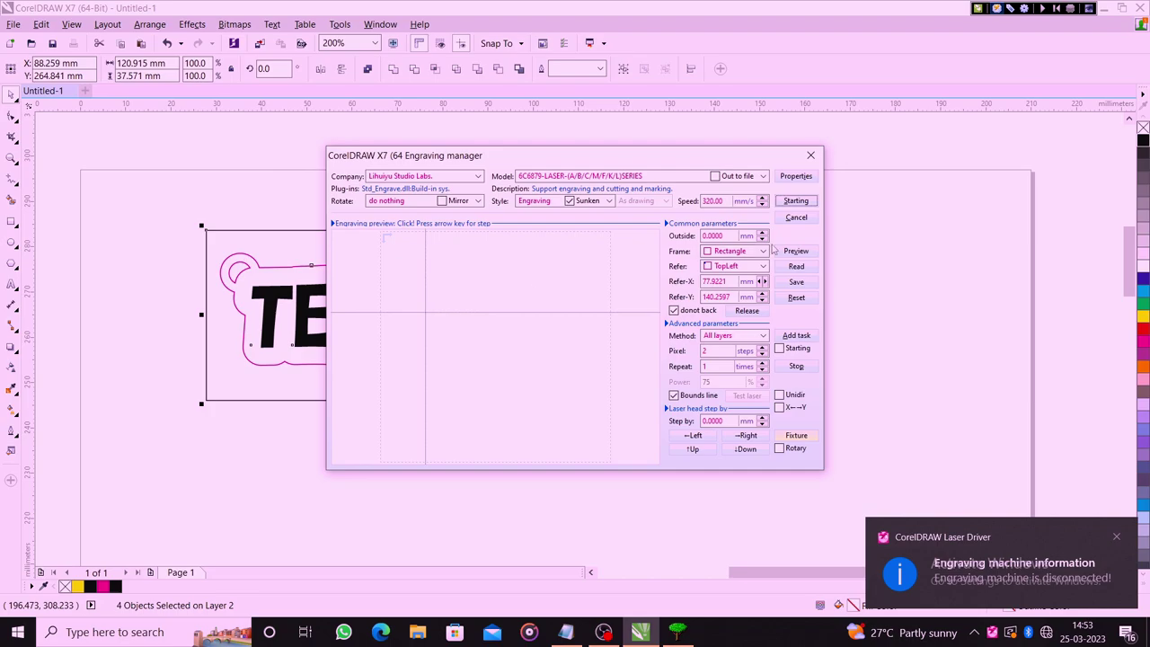
{"action": "left_click", "coordinate": [796, 217]}
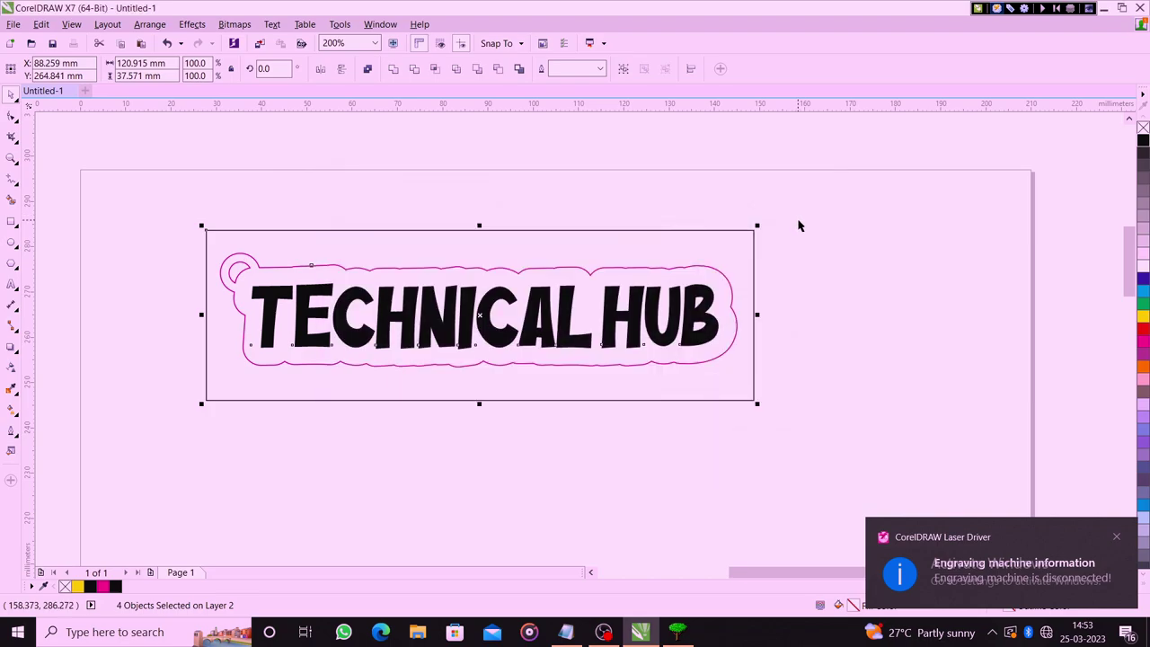
{"action": "left_click", "coordinate": [721, 159]}
- Make Layer 2 printable in the Object Manager and reselect the whole keychain
{"action": "left_click", "coordinate": [339, 25]}
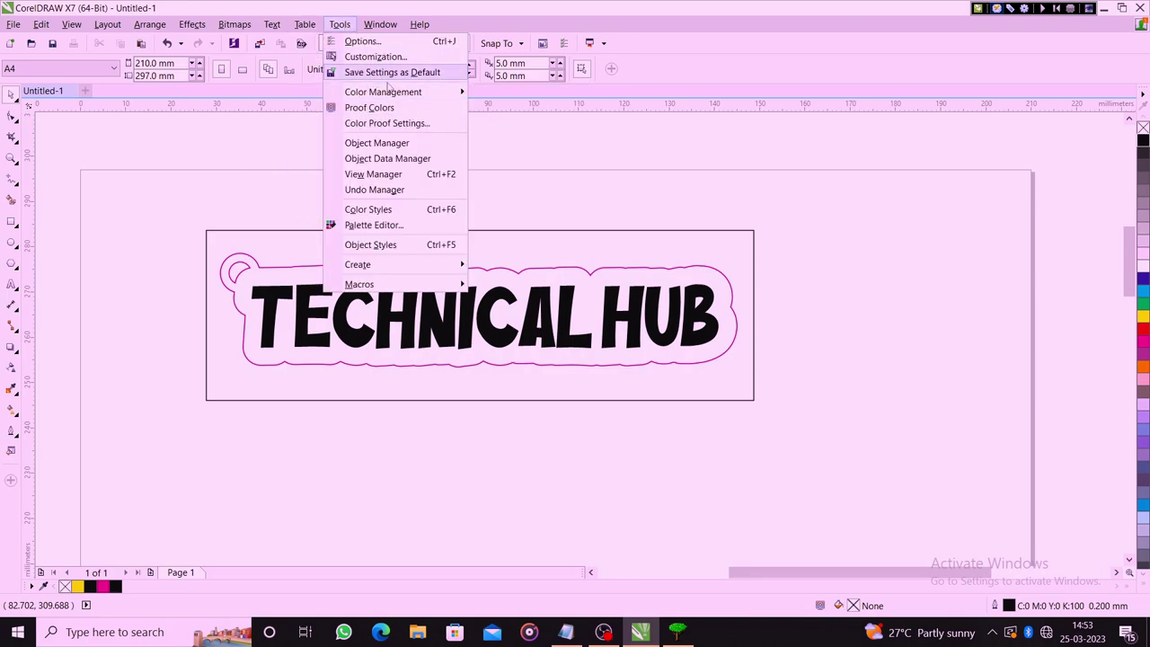
{"action": "left_click", "coordinate": [388, 142]}
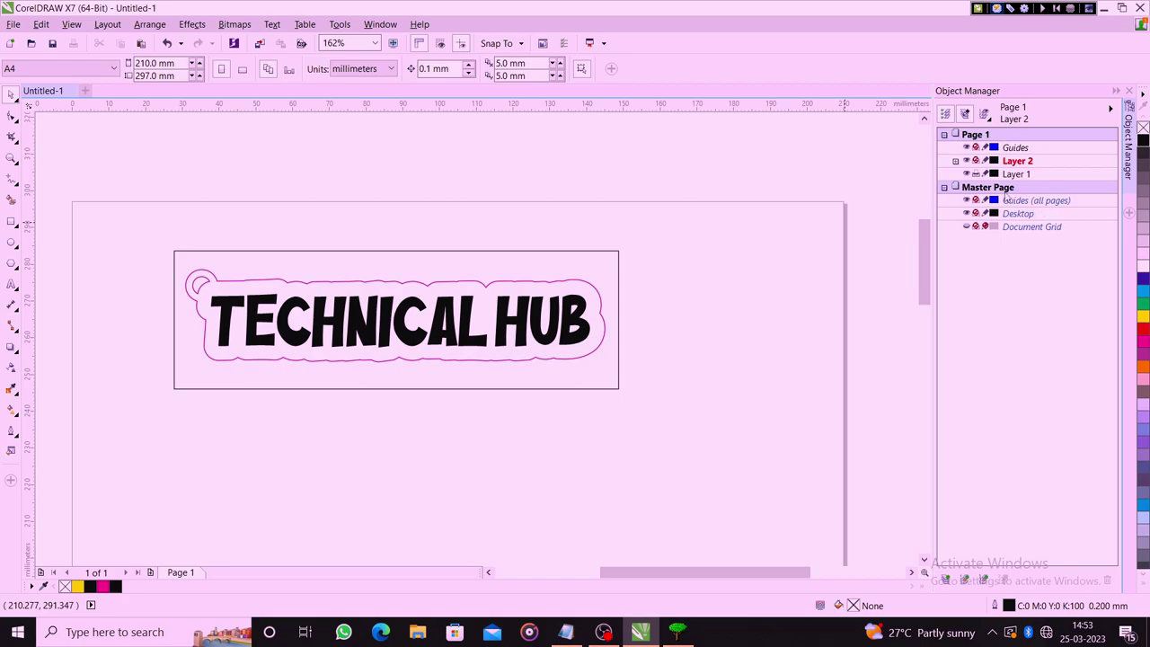
{"action": "left_click", "coordinate": [976, 160]}
{"action": "left_click", "coordinate": [1129, 92]}
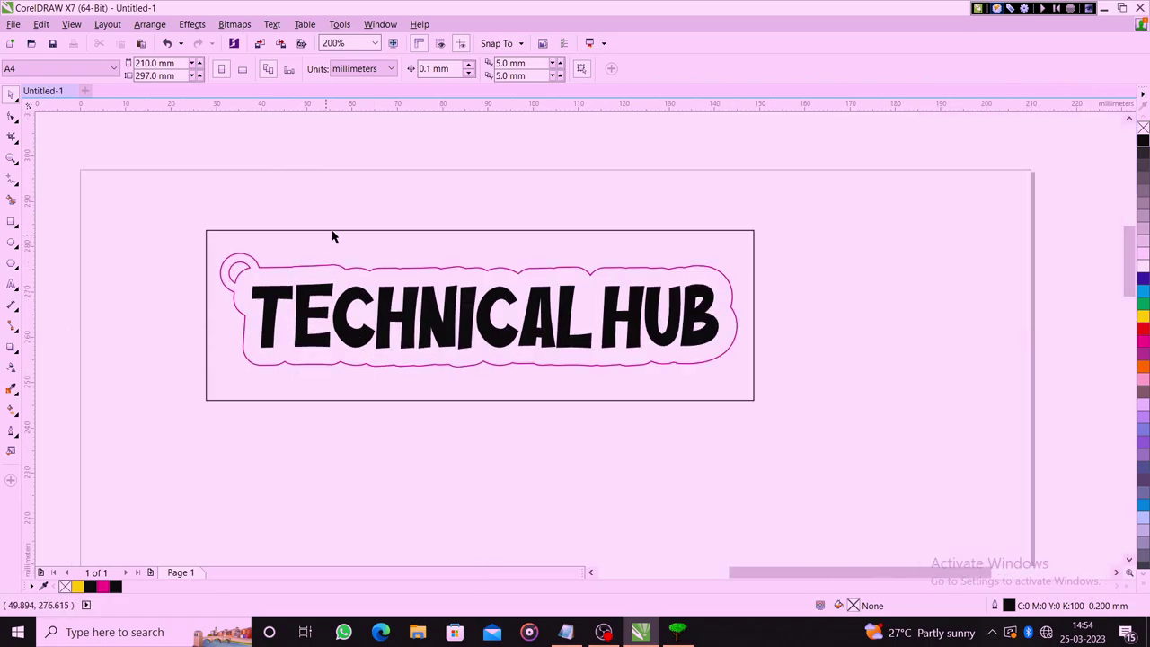
{"action": "left_click_drag", "start_coordinate": [145, 223], "coordinate": [788, 453]}
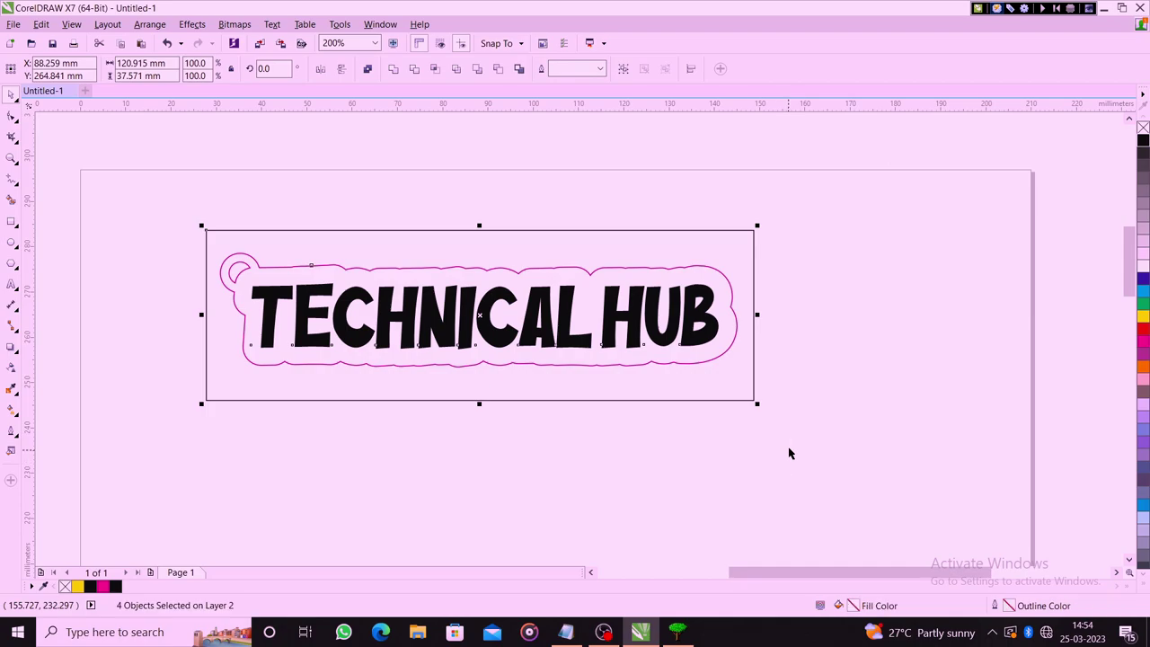
- Set the engraving origin to 36.3636 × 43.6364 mm, then delete the keychain's rectangle frame
{"action": "left_click", "coordinate": [862, 242]}
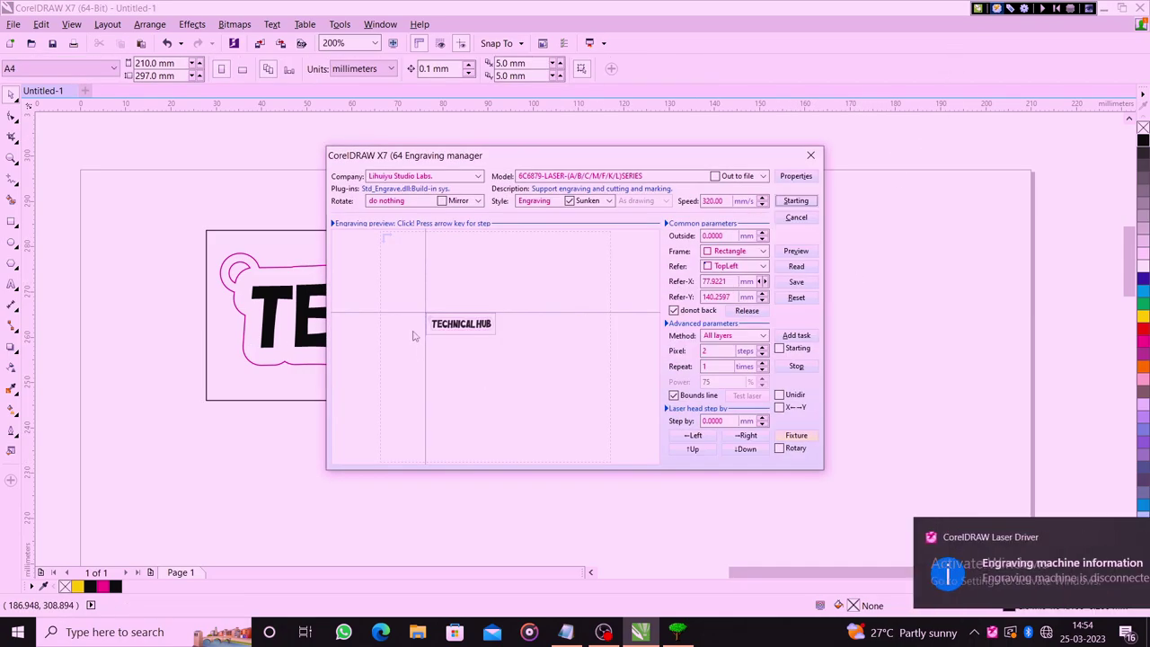
{"action": "left_click_drag", "start_coordinate": [437, 313], "coordinate": [410, 262]}
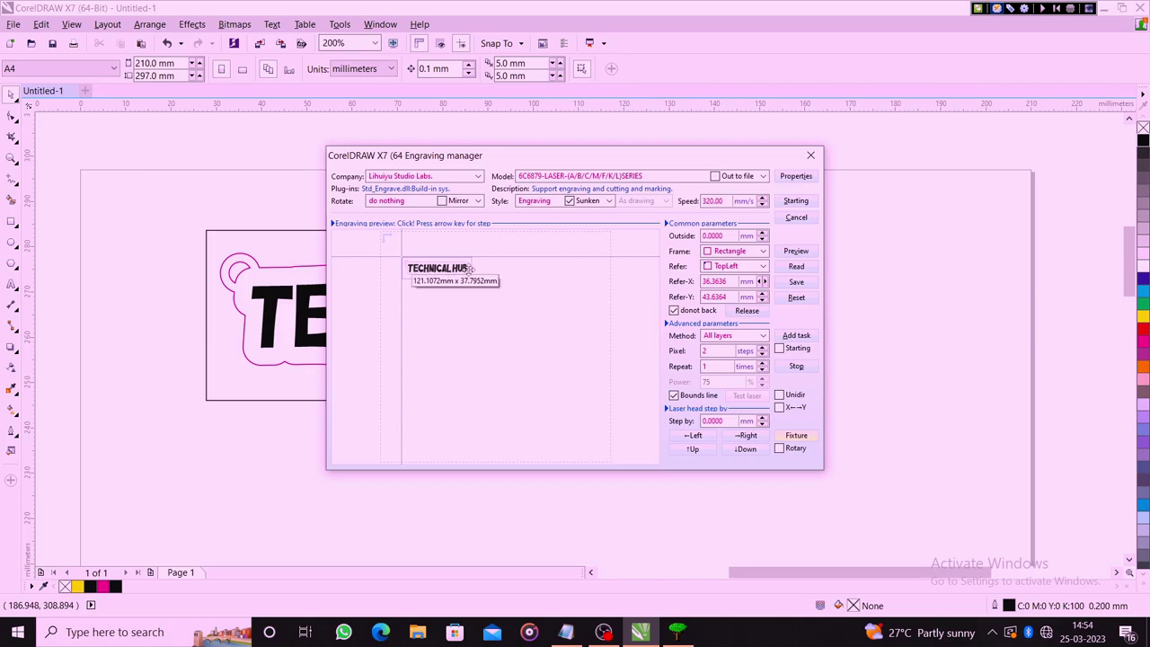
{"action": "left_click", "coordinate": [795, 217]}
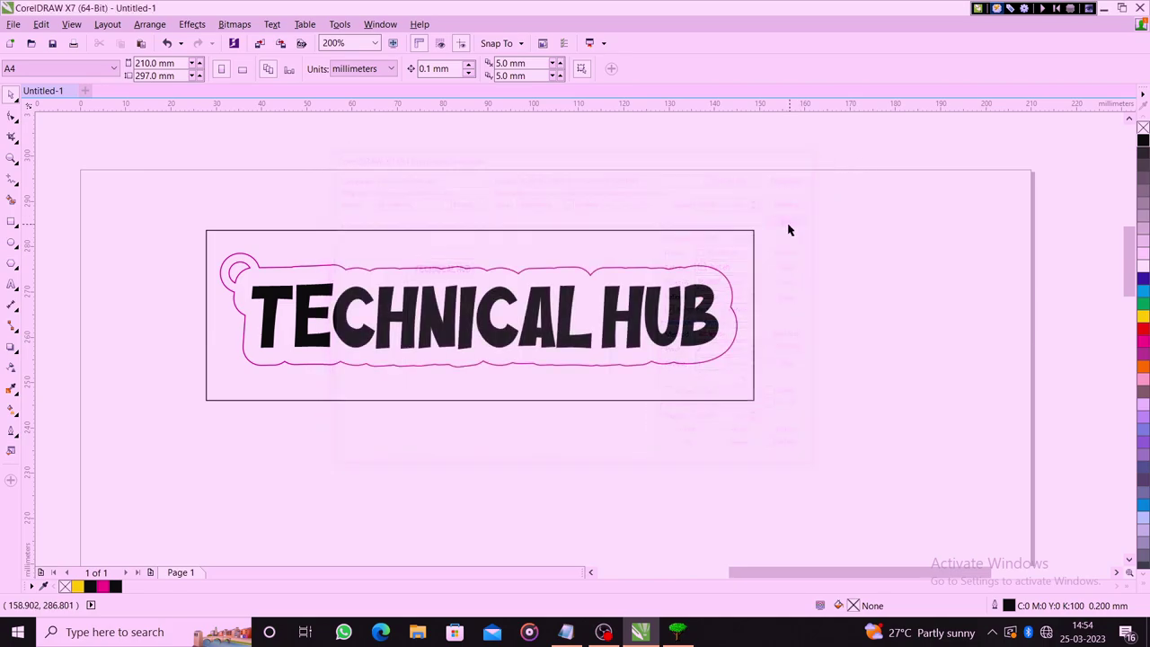
{"action": "left_click", "coordinate": [600, 231]}
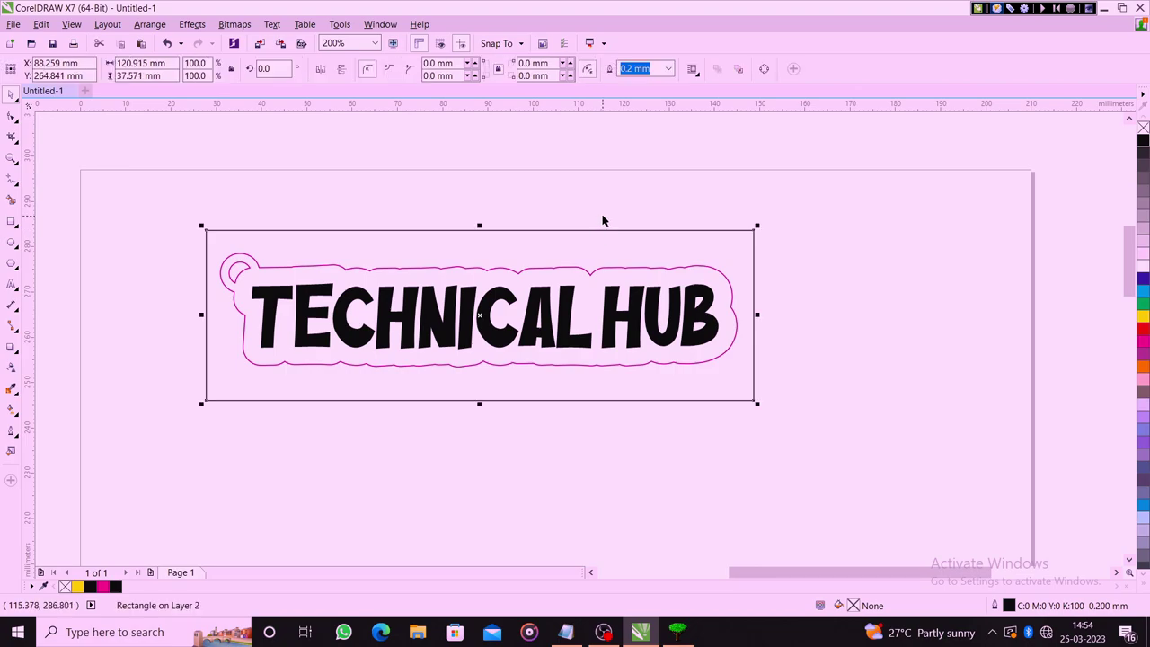
{"action": "key", "text": "Delete"}
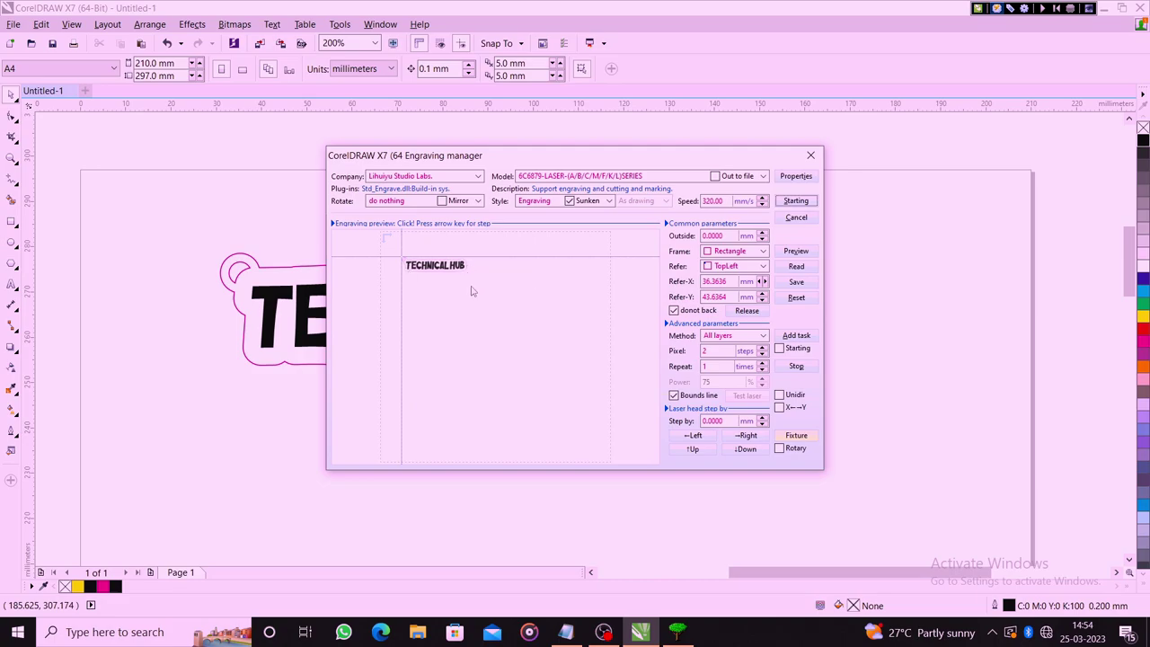
- Delete the TECHNICAL HUB lettering, leaving only the magenta keychain outline
{"action": "left_click", "coordinate": [792, 218]}
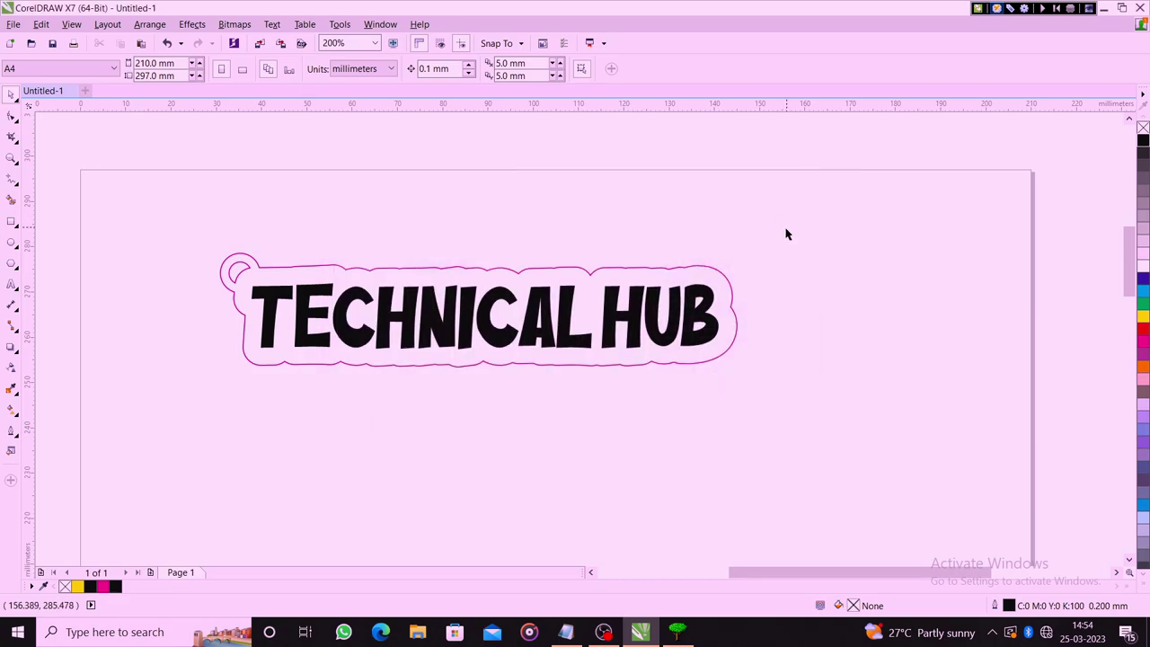
{"action": "left_click", "coordinate": [618, 306]}
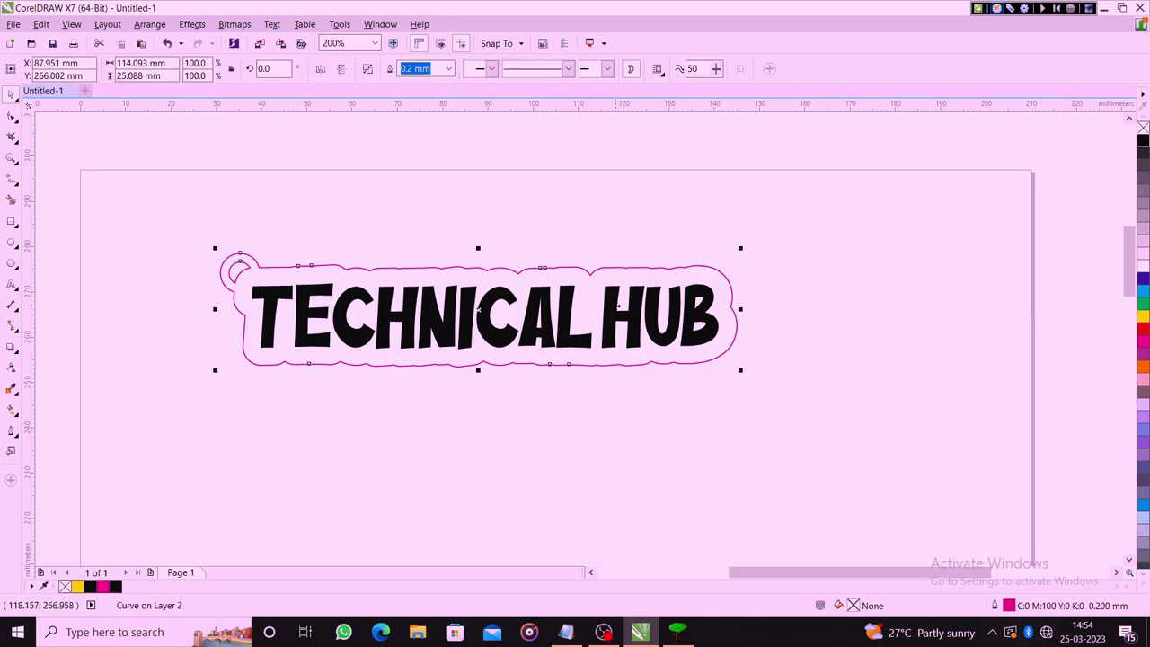
{"action": "left_click", "coordinate": [609, 250]}
{"action": "left_click", "coordinate": [608, 286]}
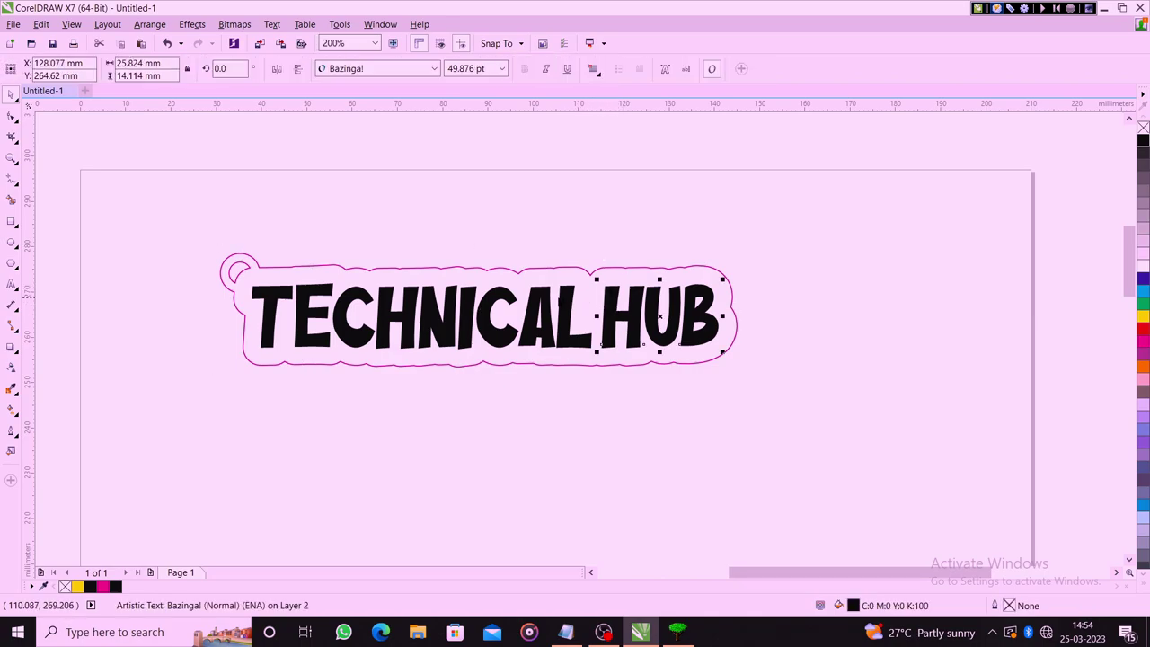
{"action": "left_click", "coordinate": [566, 286], "text": "shift"}
{"action": "right_click", "coordinate": [571, 296]}
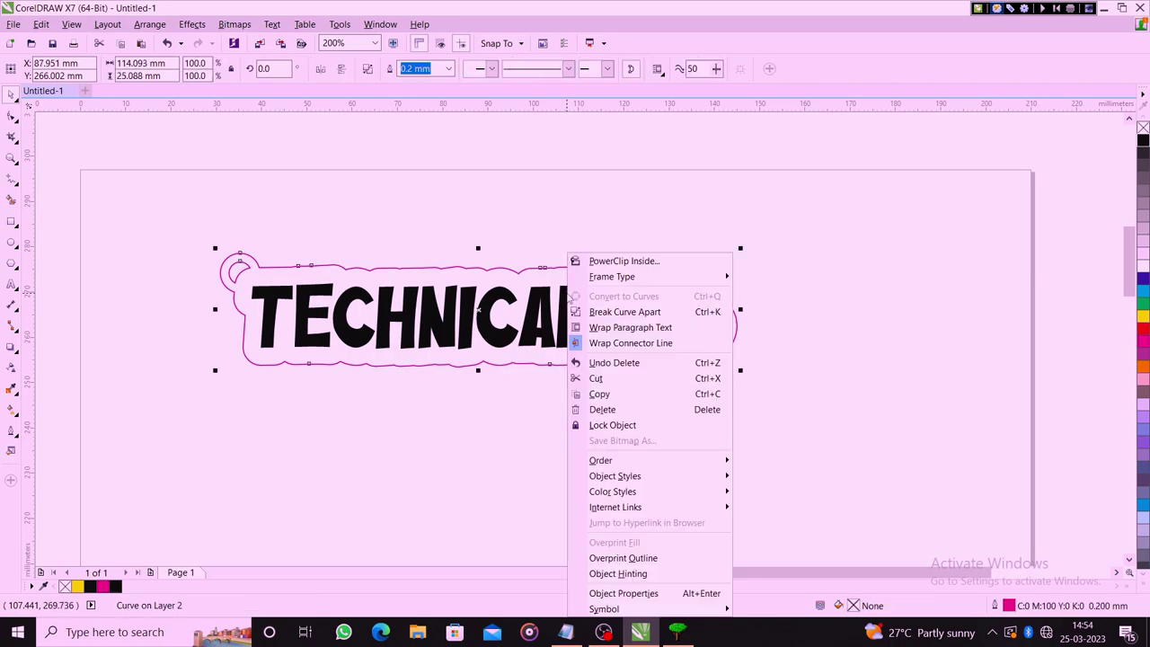
{"action": "left_click", "coordinate": [413, 421]}
{"action": "mouse_move", "coordinate": [236, 231]}
{"action": "left_mouse_down"}
{"action": "mouse_move", "coordinate": [653, 390]}
{"action": "mouse_move", "coordinate": [719, 391]}
{"action": "left_mouse_up"}
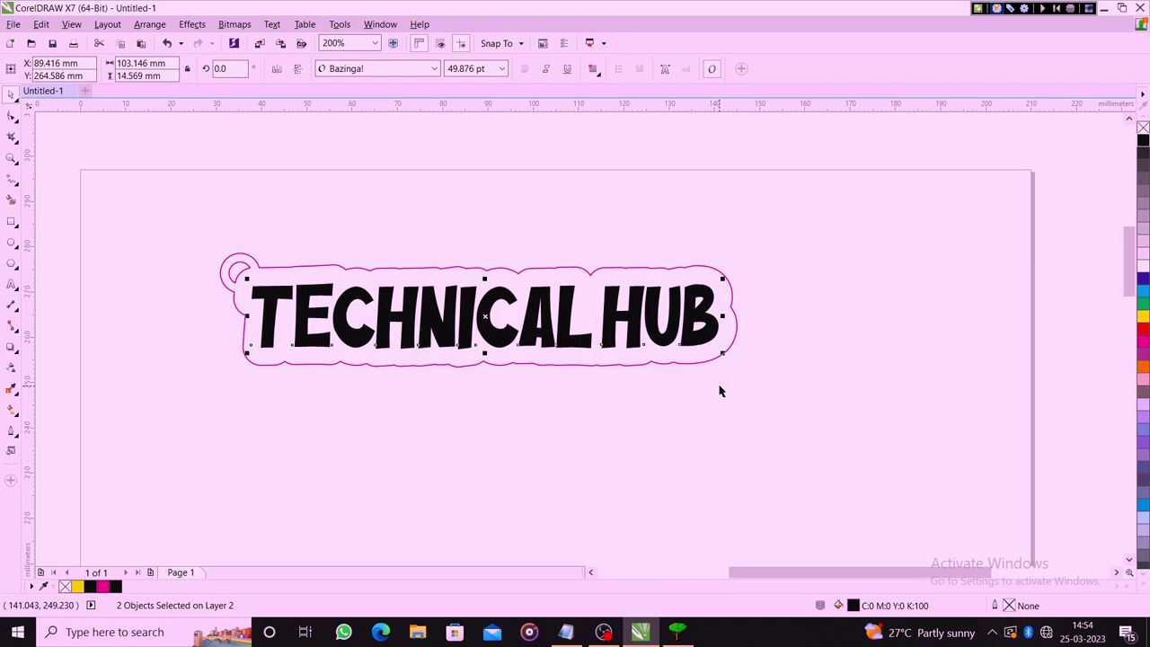
{"action": "key", "text": "Delete"}
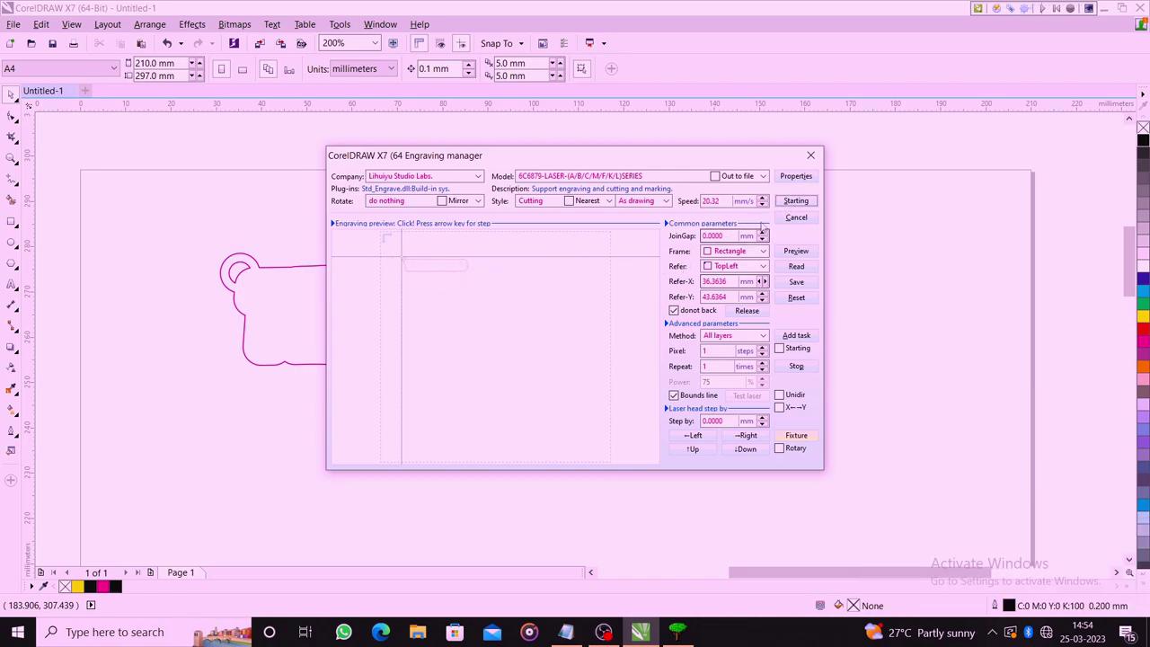
- Close the Engraving manager and delete the magenta keychain outline, leaving the page empty
{"action": "left_click", "coordinate": [794, 217]}
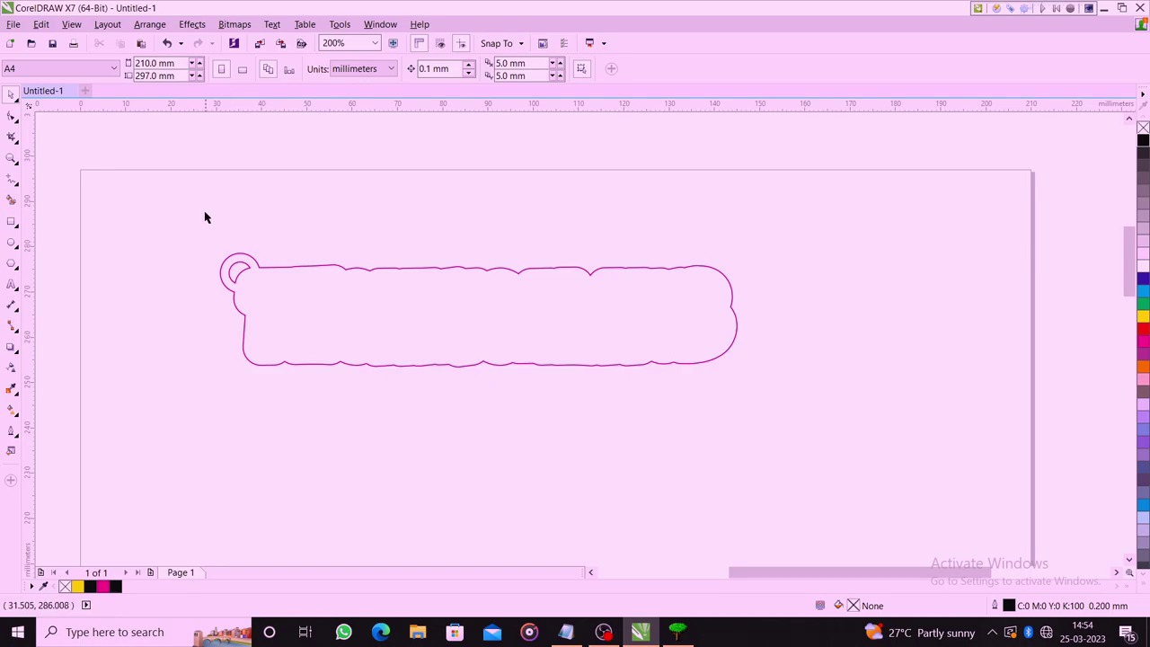
{"action": "left_click_drag", "start_coordinate": [173, 207], "coordinate": [855, 441]}
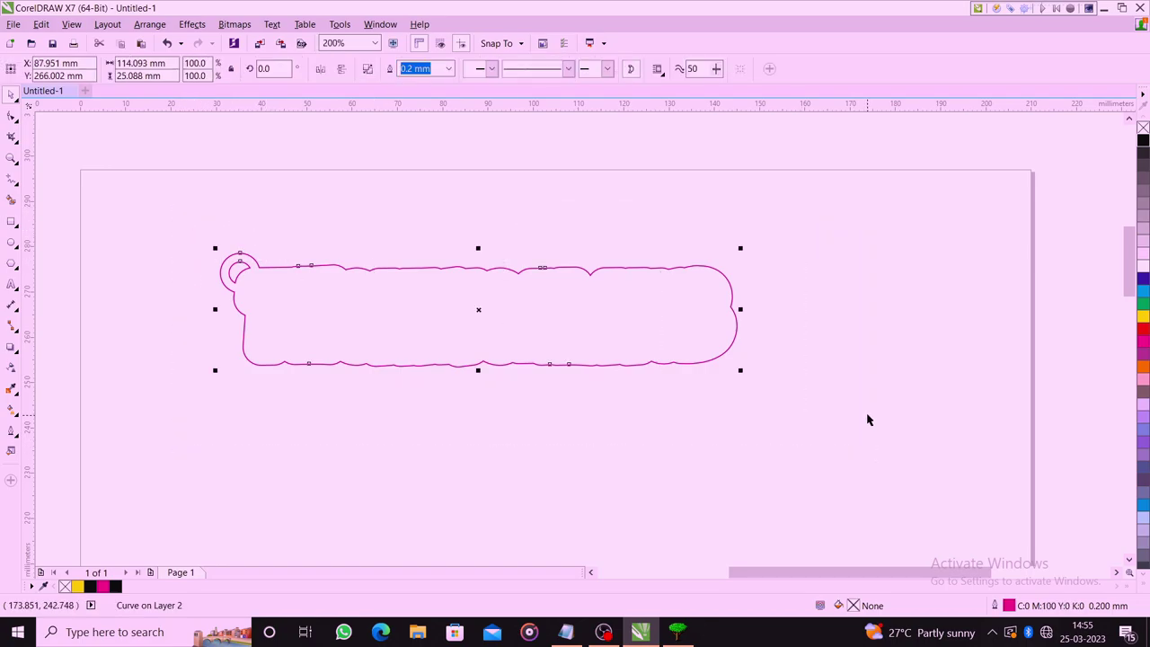
{"action": "key", "text": "Delete"}
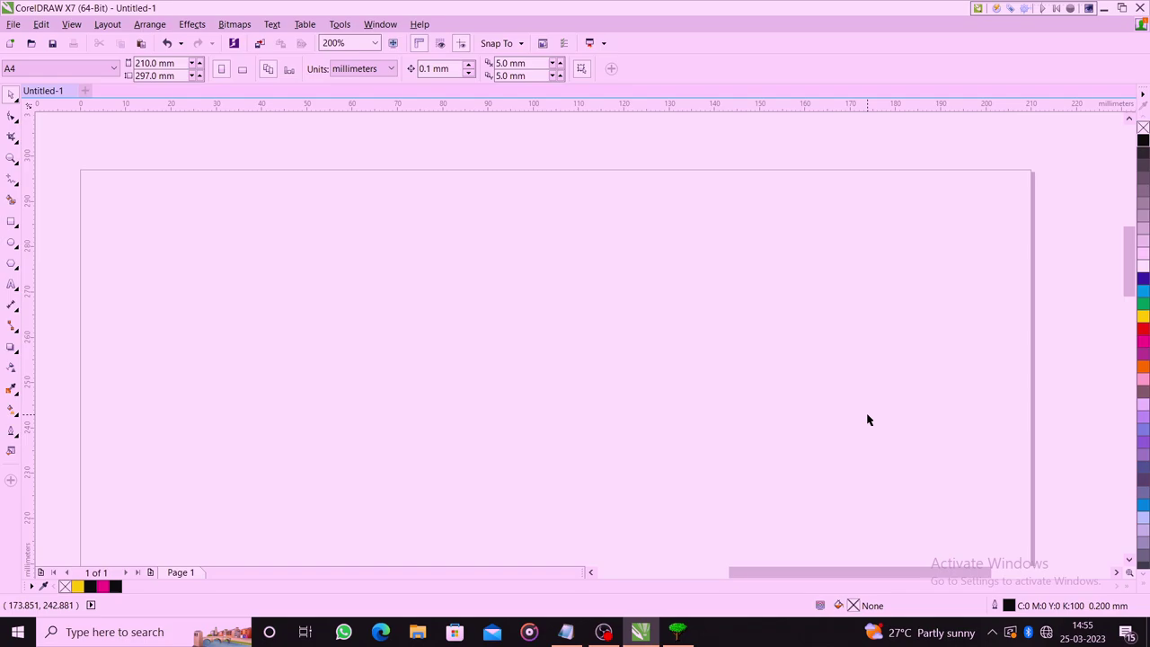
- Restore the TECHNICAL HUB keychain, select it, and preview it in the Engraving manager
{"action": "scroll", "coordinate": [669, 396], "scroll_direction": "down", "scroll_amount": 2}
{"action": "key", "text": "ctrl+v"}
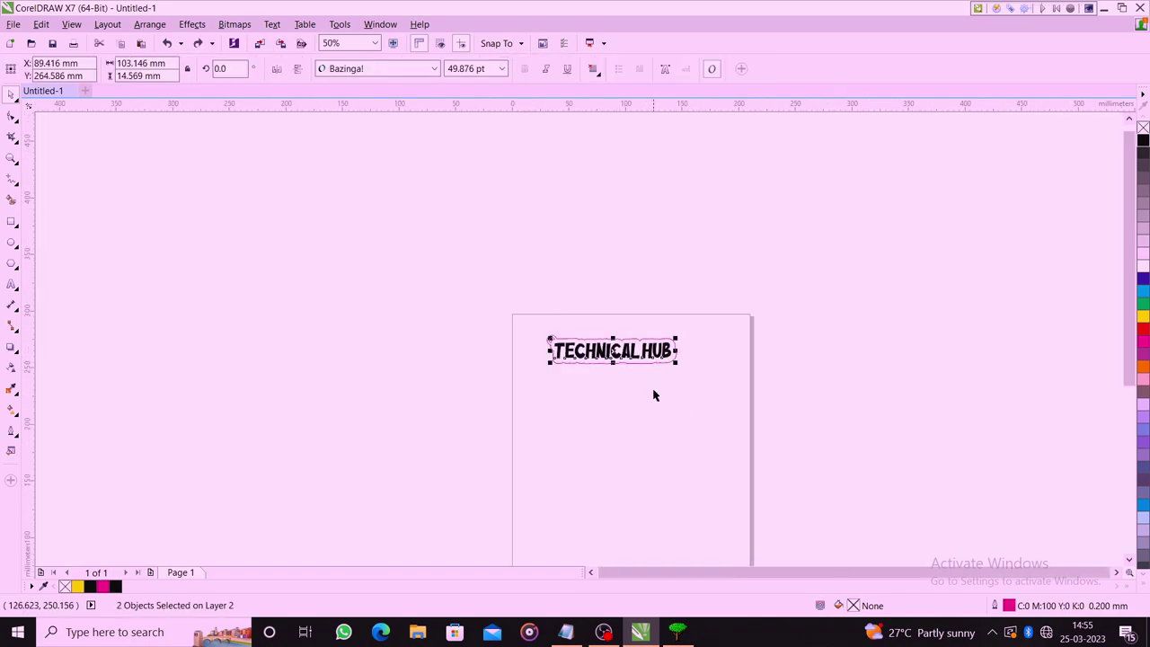
{"action": "left_click", "coordinate": [654, 395]}
{"action": "scroll", "coordinate": [620, 359], "scroll_direction": "up", "scroll_amount": 2}
{"action": "scroll", "coordinate": [334, 261], "scroll_direction": "down", "scroll_amount": 1}
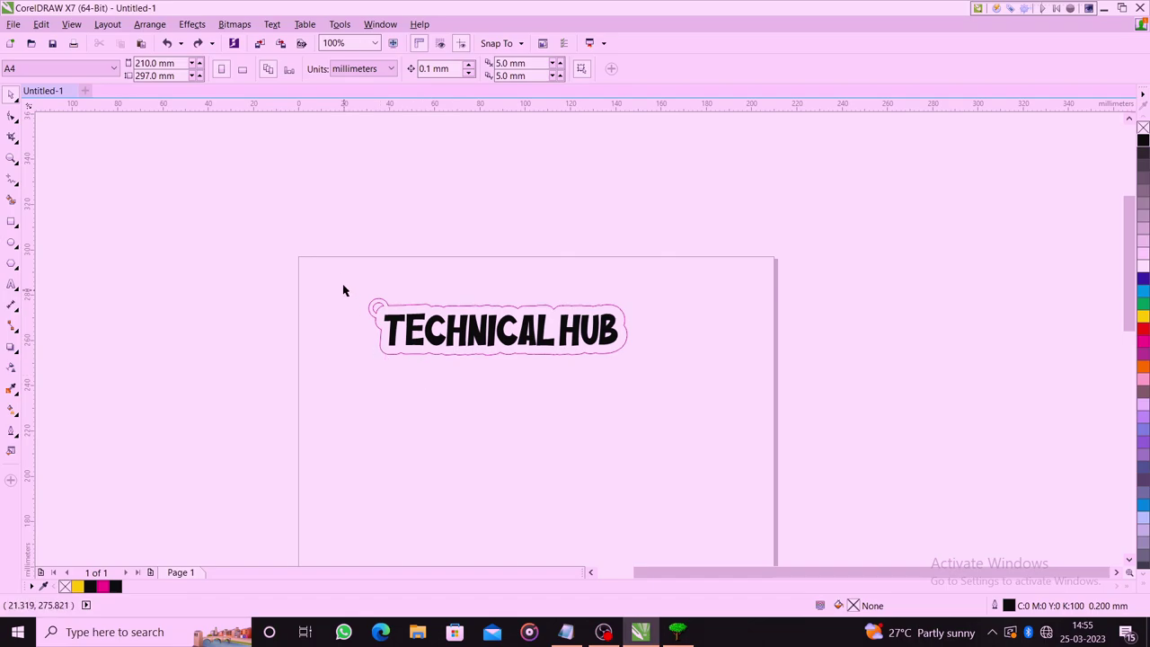
{"action": "left_click_drag", "start_coordinate": [342, 274], "coordinate": [721, 416]}
{"action": "left_click", "coordinate": [719, 444]}
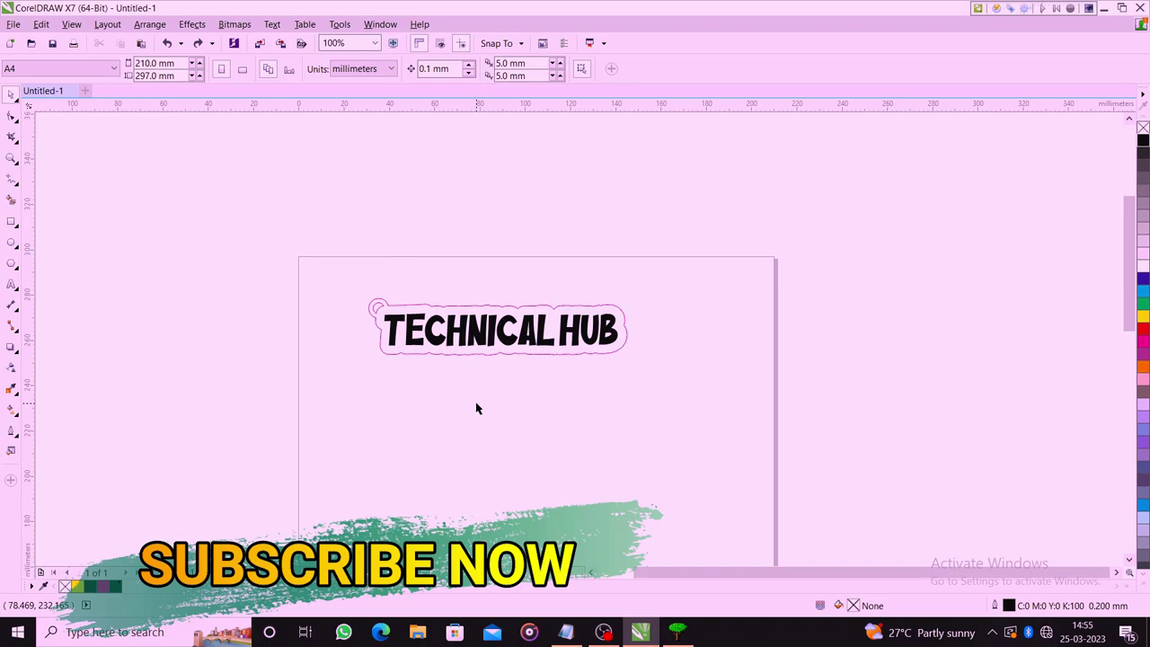
{"action": "left_click_drag", "start_coordinate": [339, 269], "coordinate": [697, 411]}
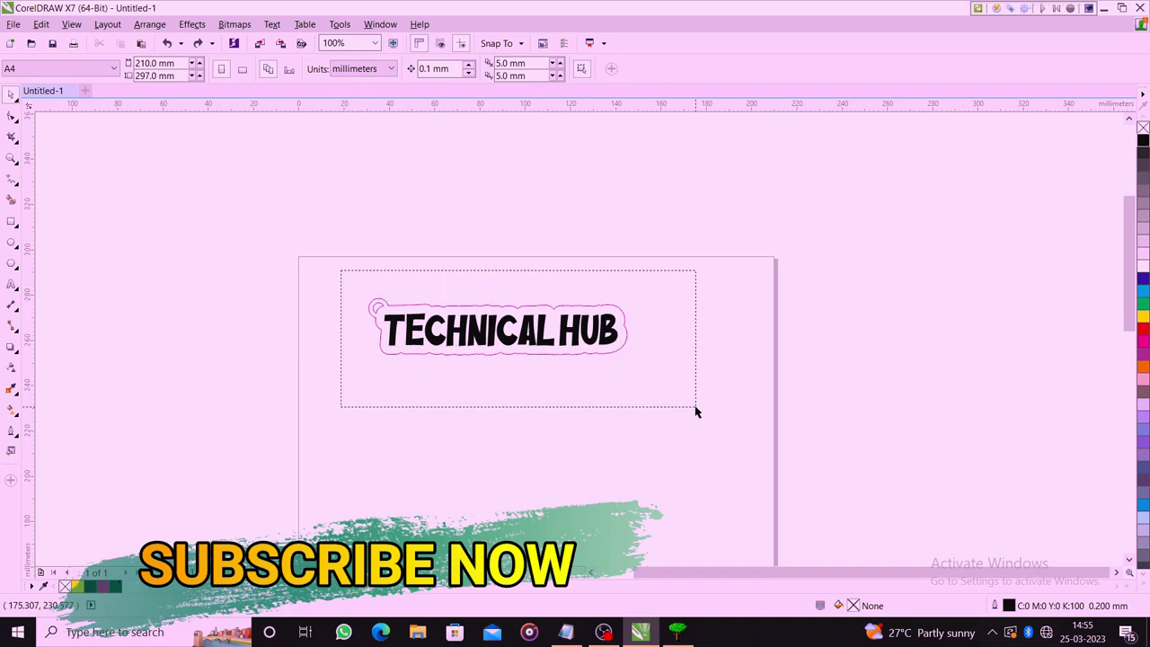
{"action": "left_click", "coordinate": [996, 9]}
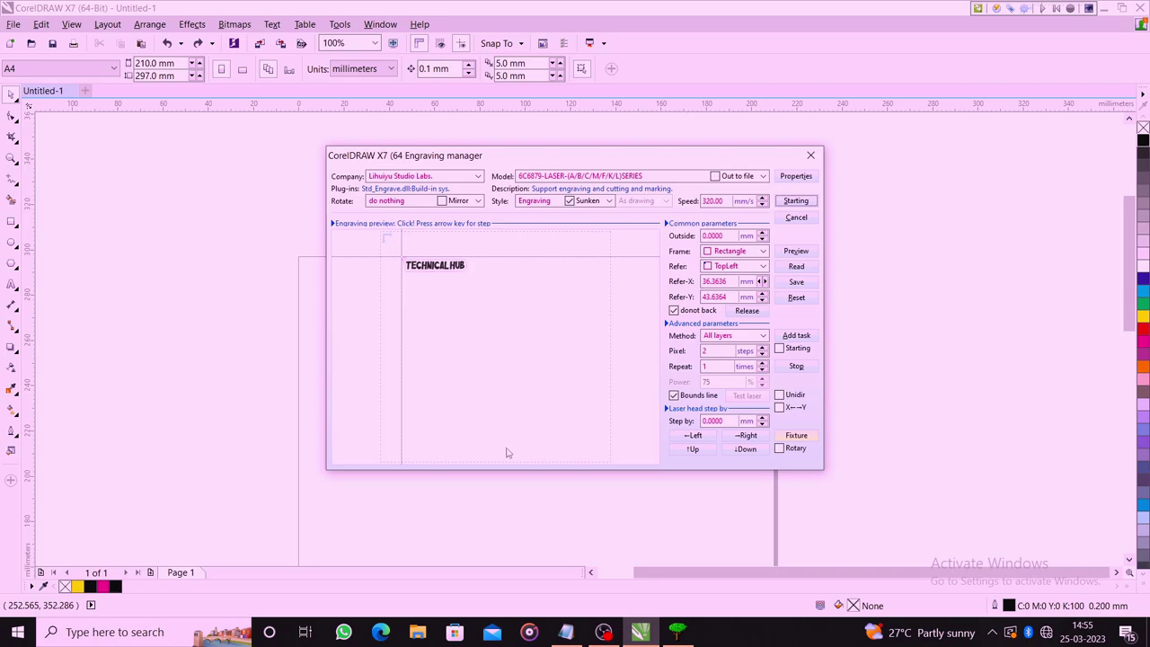
- Delete the keychain design and draw a 36.777 mm circle near the page's upper left
{"action": "left_click", "coordinate": [795, 217]}
{"action": "left_click_drag", "start_coordinate": [331, 304], "coordinate": [777, 402]}
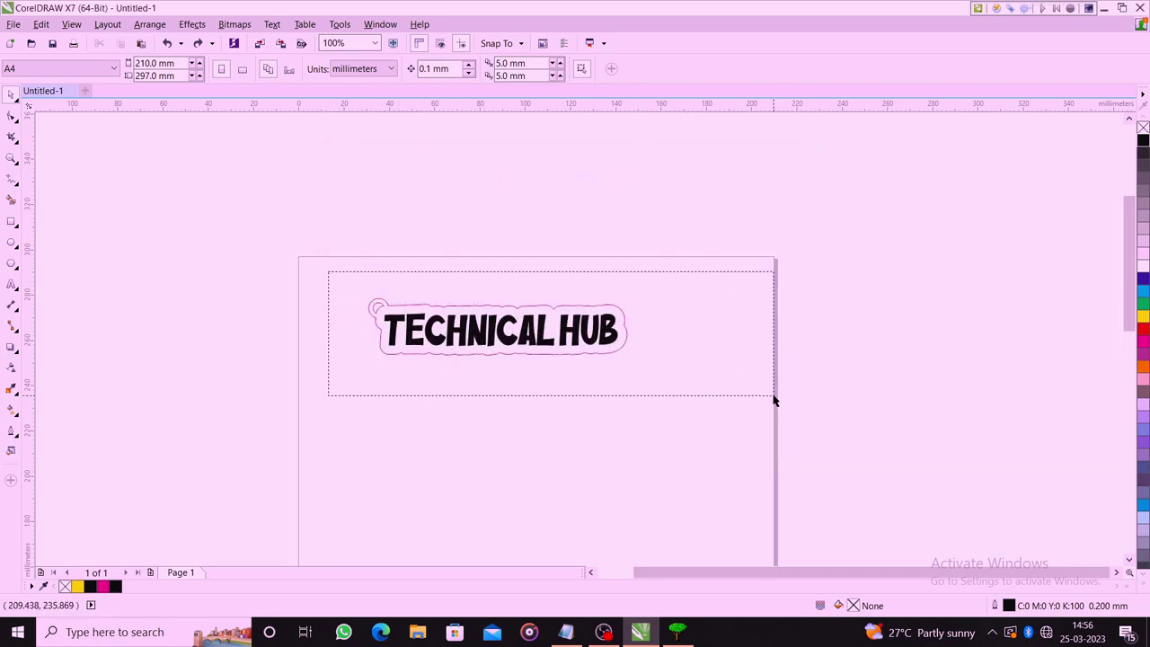
{"action": "key", "text": "Delete"}
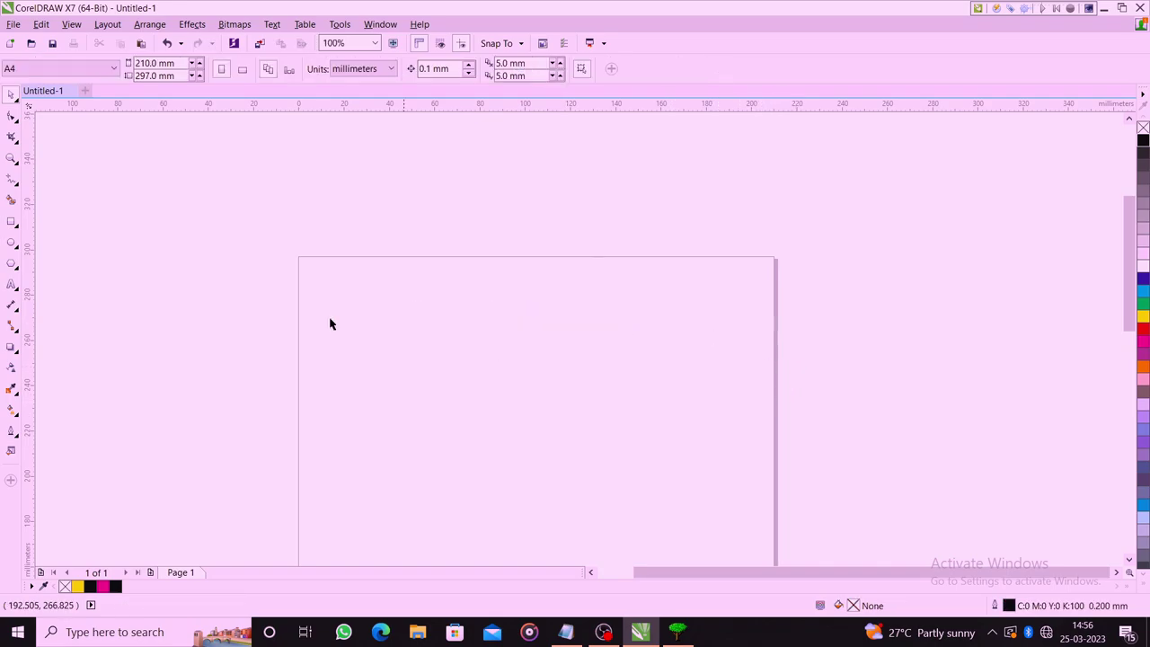
{"action": "left_click", "coordinate": [11, 241]}
{"action": "left_click_drag", "start_coordinate": [357, 298], "coordinate": [441, 387]}
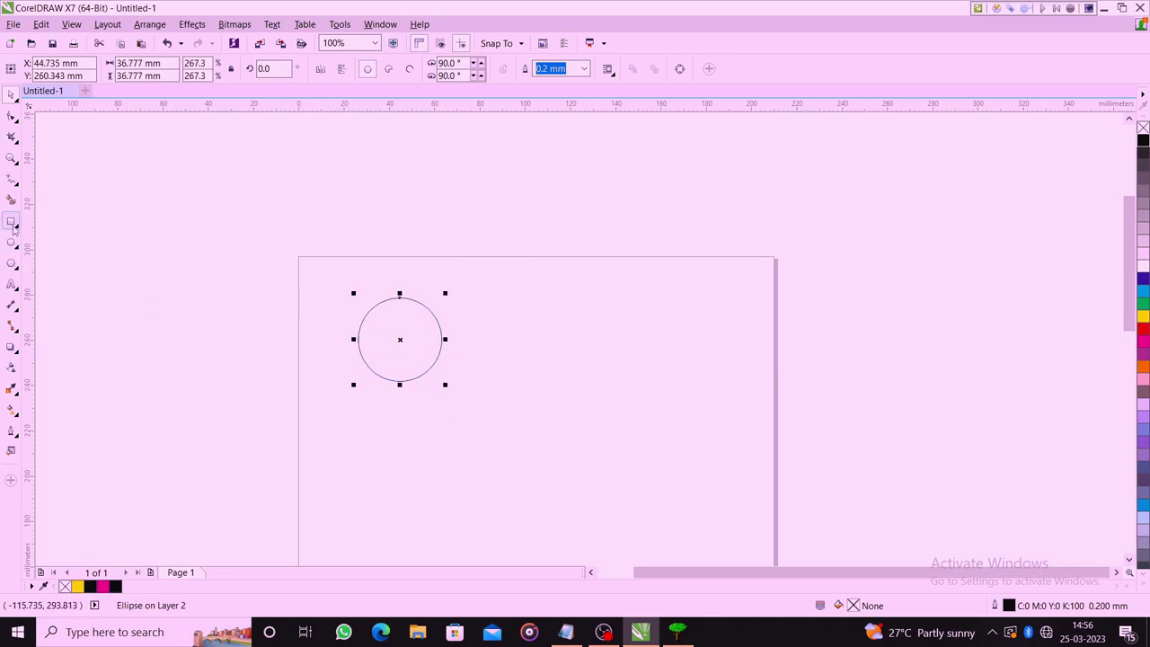
- Add the text 'RANIL INTERNATIONAL SCHOOL' beside the circle, fixing the misspelled last word
{"action": "left_click", "coordinate": [10, 285]}
{"action": "left_click", "coordinate": [388, 247]}
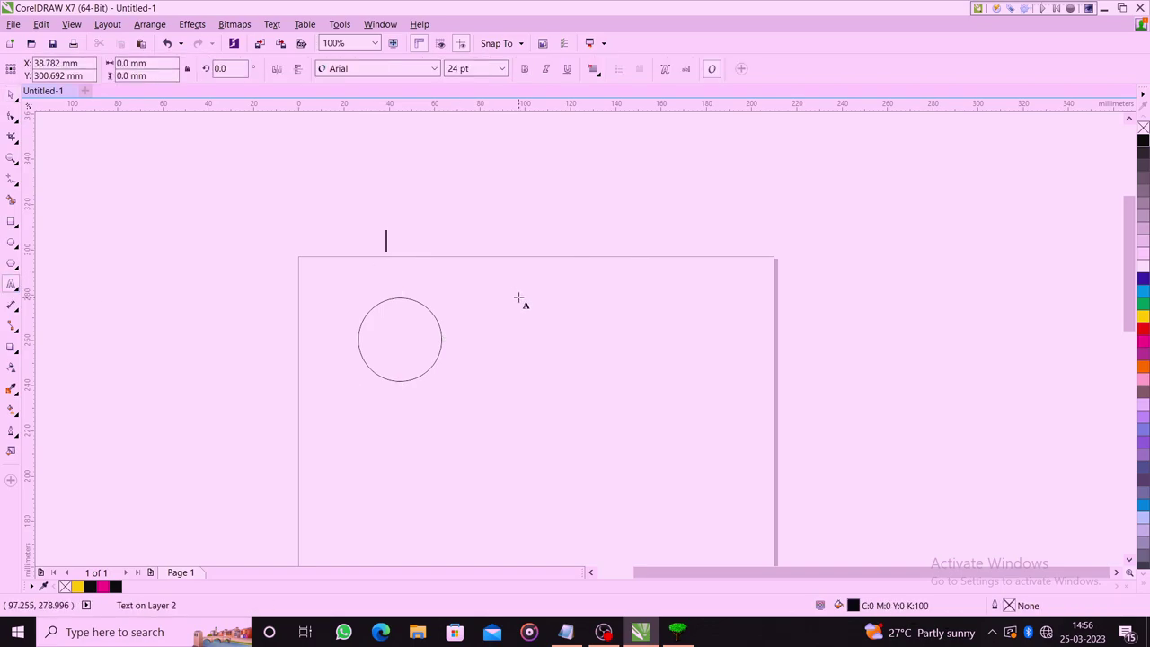
{"action": "type", "text": "RANIL"}
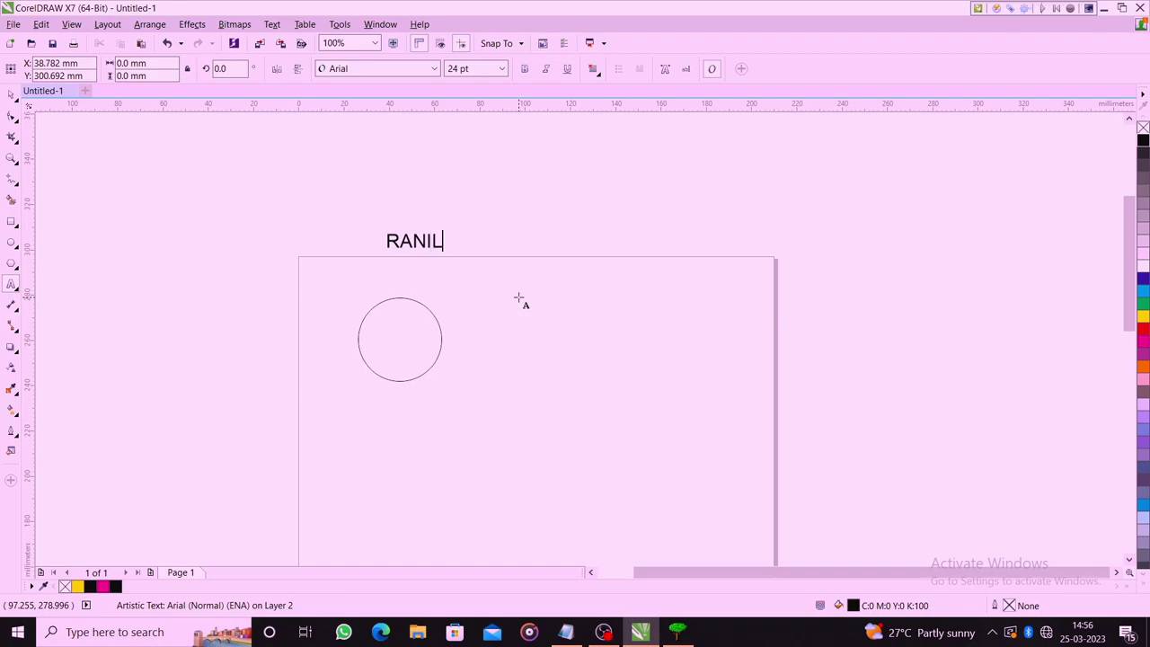
{"action": "type", "text": " IN"}
{"action": "type", "text": "TERNATI"}
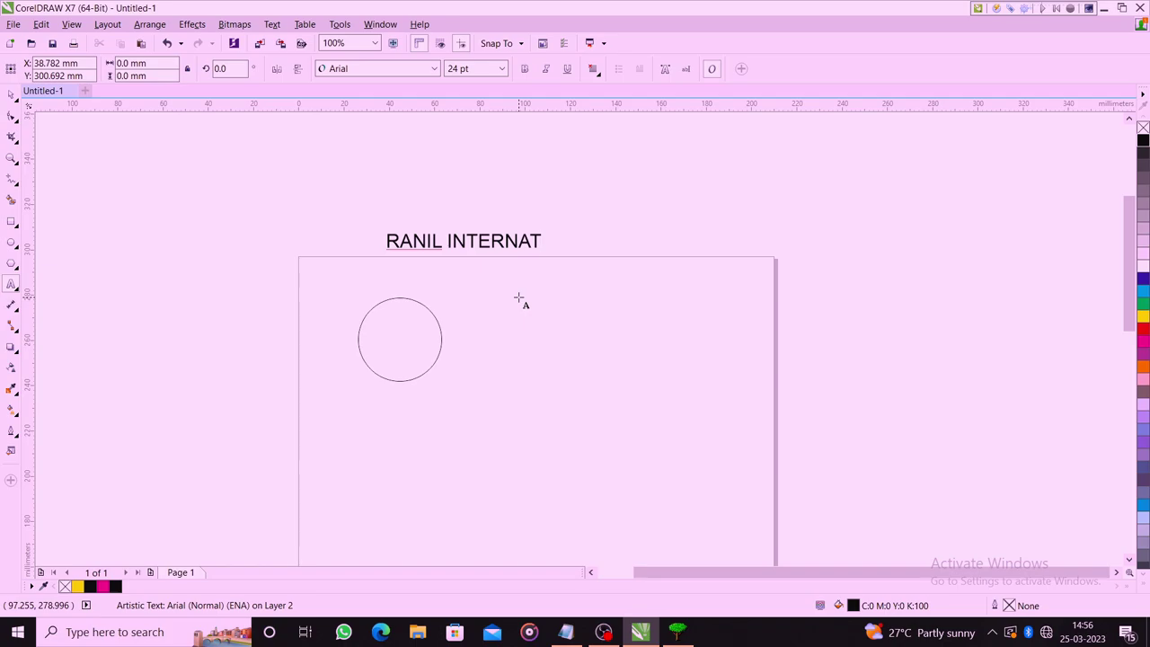
{"action": "type", "text": "ONAL S"}
{"action": "type", "text": "CHEOOL"}
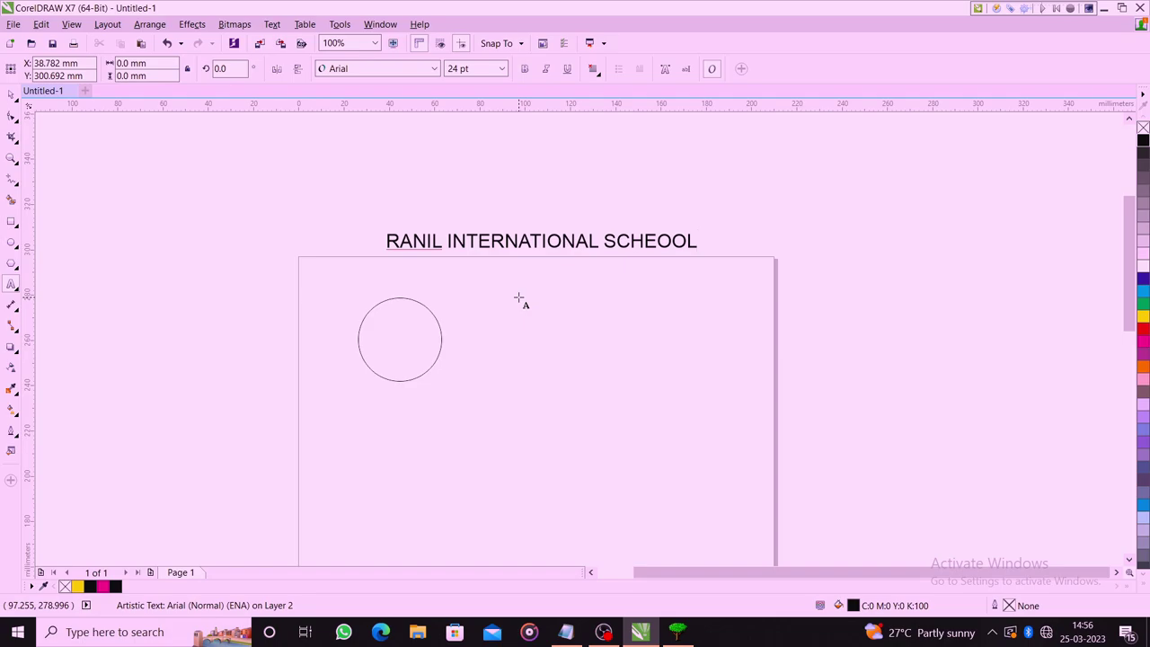
{"action": "key", "text": "BackSpace"}
{"action": "key", "text": "BackSpace"}
{"action": "key", "text": "BackSpace"}
{"action": "type", "text": "OO"}
{"action": "type", "text": "L"}
{"action": "key", "text": "ctrl+space"}
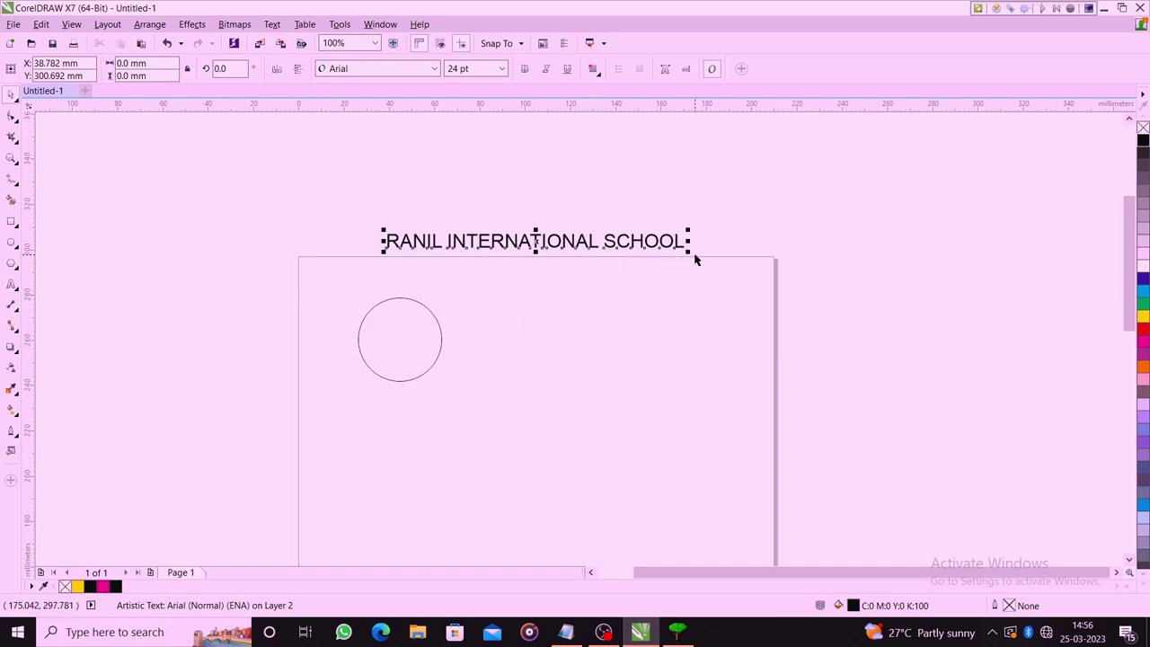
{"action": "left_click_drag", "start_coordinate": [691, 255], "coordinate": [699, 259]}
- Enlarge the circle to 59.531 mm and reselect the title text
{"action": "left_click", "coordinate": [405, 329]}
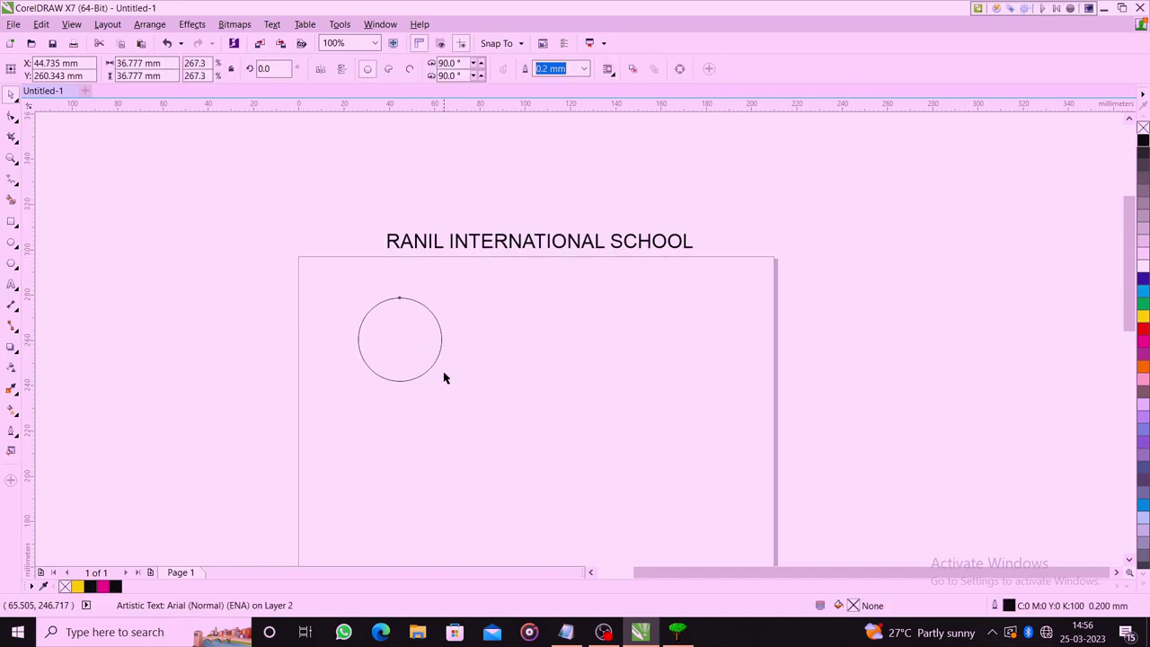
{"action": "left_click", "coordinate": [417, 373]}
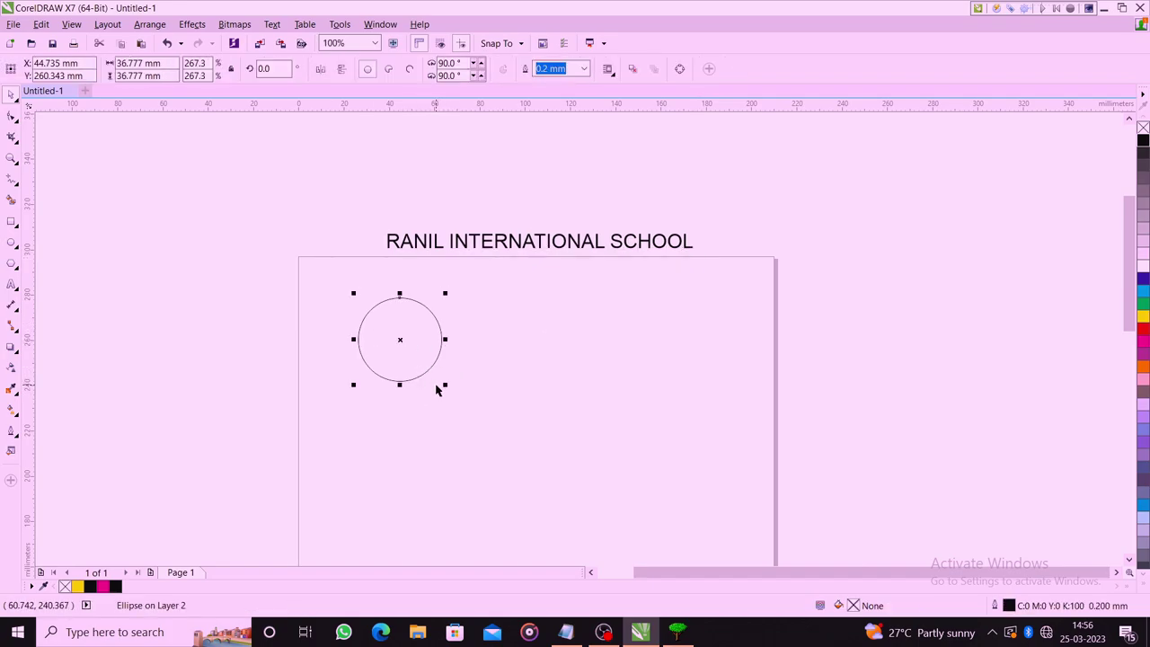
{"action": "left_click_drag", "start_coordinate": [448, 384], "coordinate": [501, 440]}
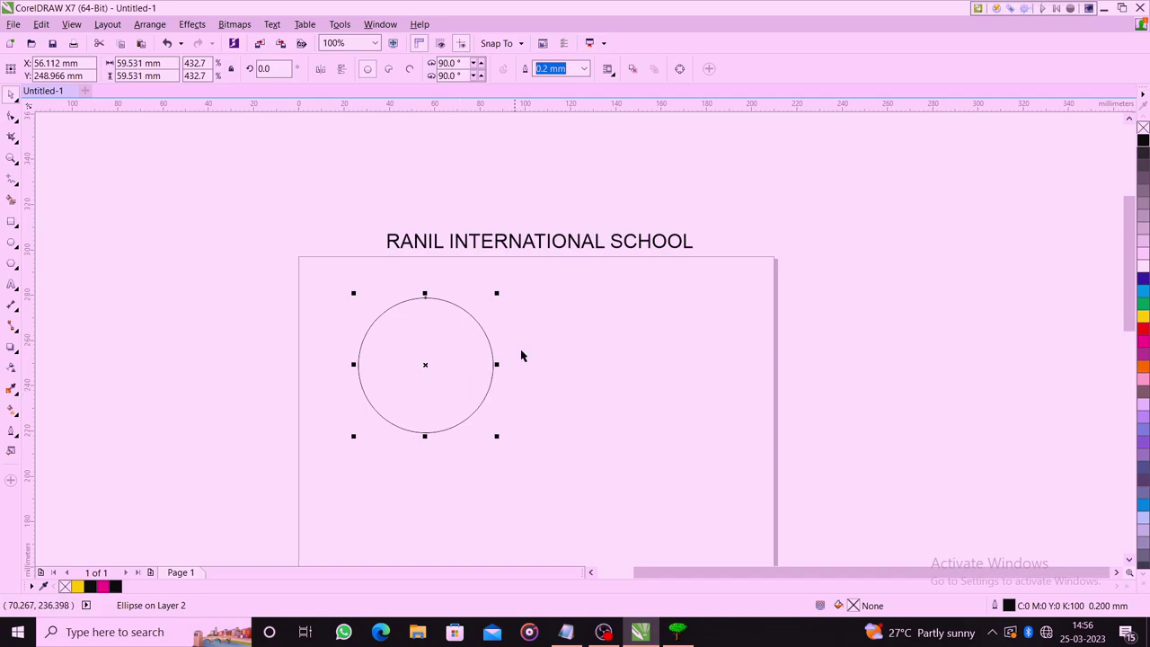
{"action": "left_click", "coordinate": [485, 288]}
{"action": "left_click_drag", "start_coordinate": [365, 221], "coordinate": [693, 302]}
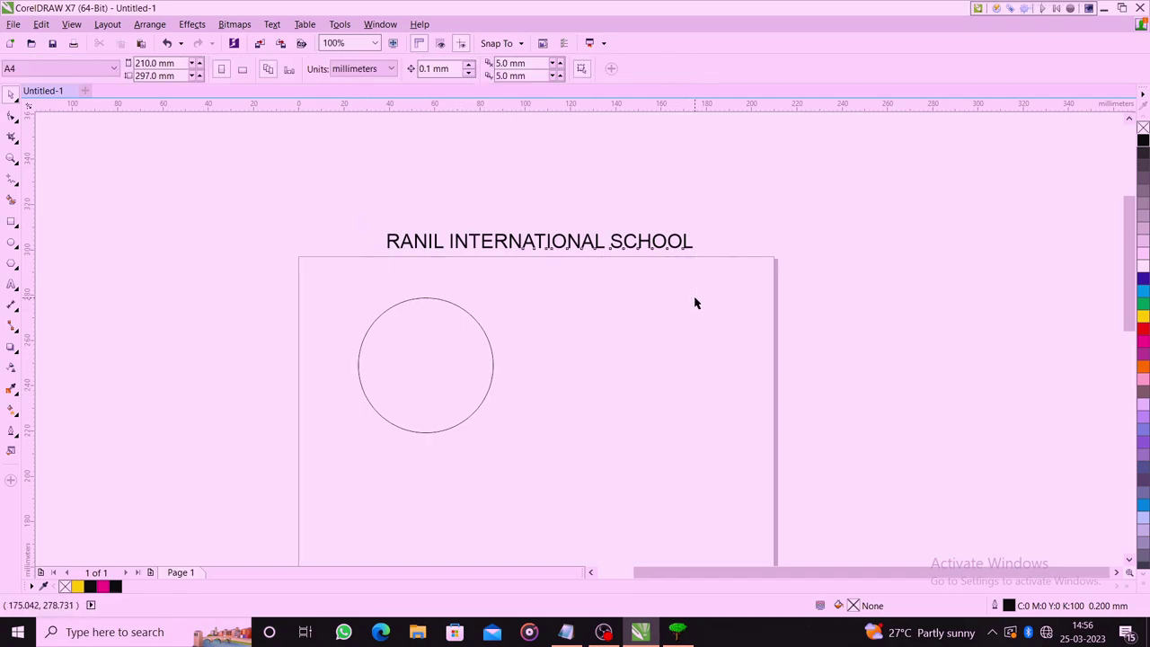
{"action": "left_click", "coordinate": [427, 75]}
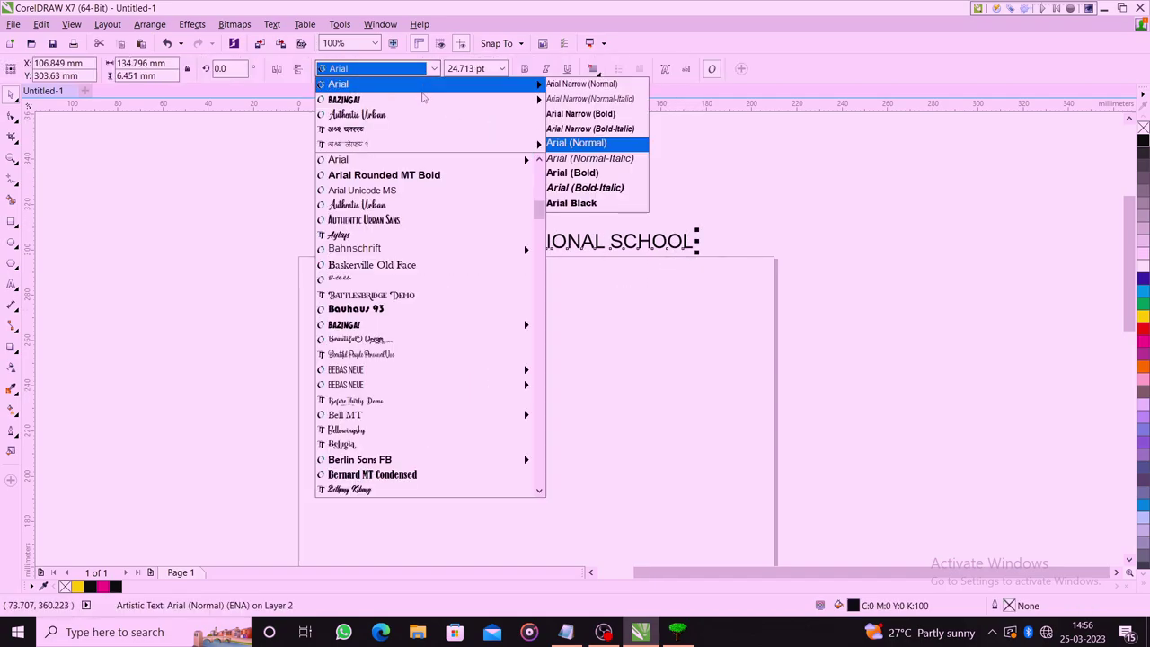
- Apply the Bazinga! font to the 'RANIL INTERNATIONAL SCHOOL' title
{"action": "left_click", "coordinate": [344, 100]}
{"action": "left_click", "coordinate": [525, 278]}
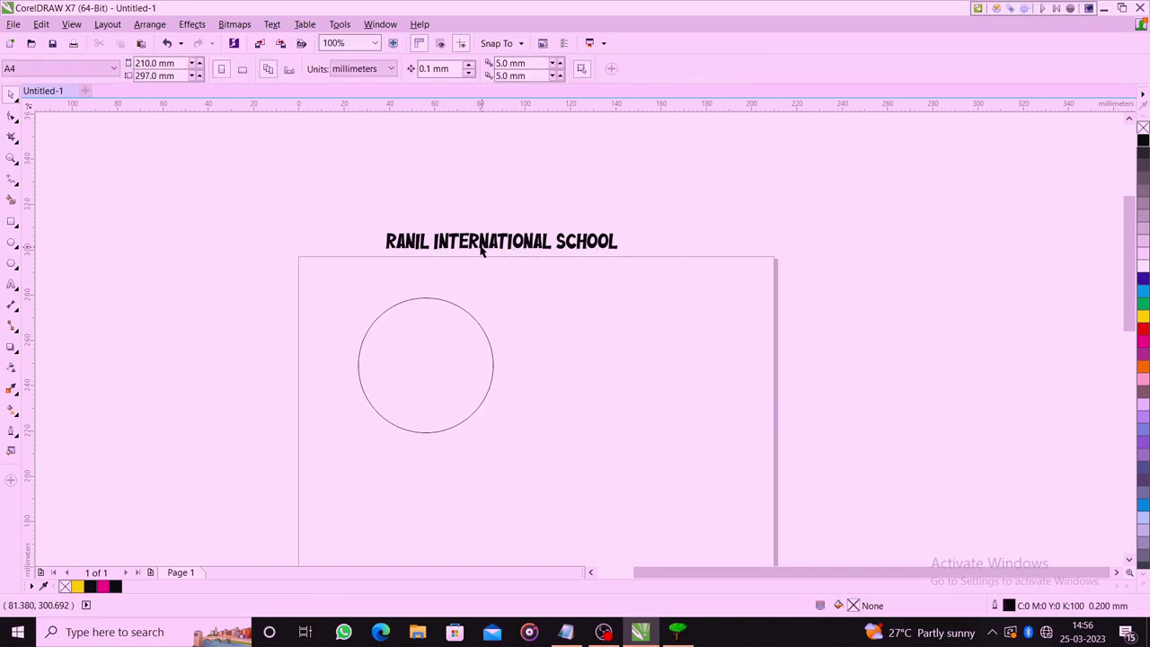
{"action": "scroll", "coordinate": [474, 257], "scroll_direction": "up", "scroll_amount": 2}
{"action": "left_click", "coordinate": [461, 286]}
- Move the title onto the page above the circle and reselect it
{"action": "left_click_drag", "start_coordinate": [453, 292], "coordinate": [337, 316]}
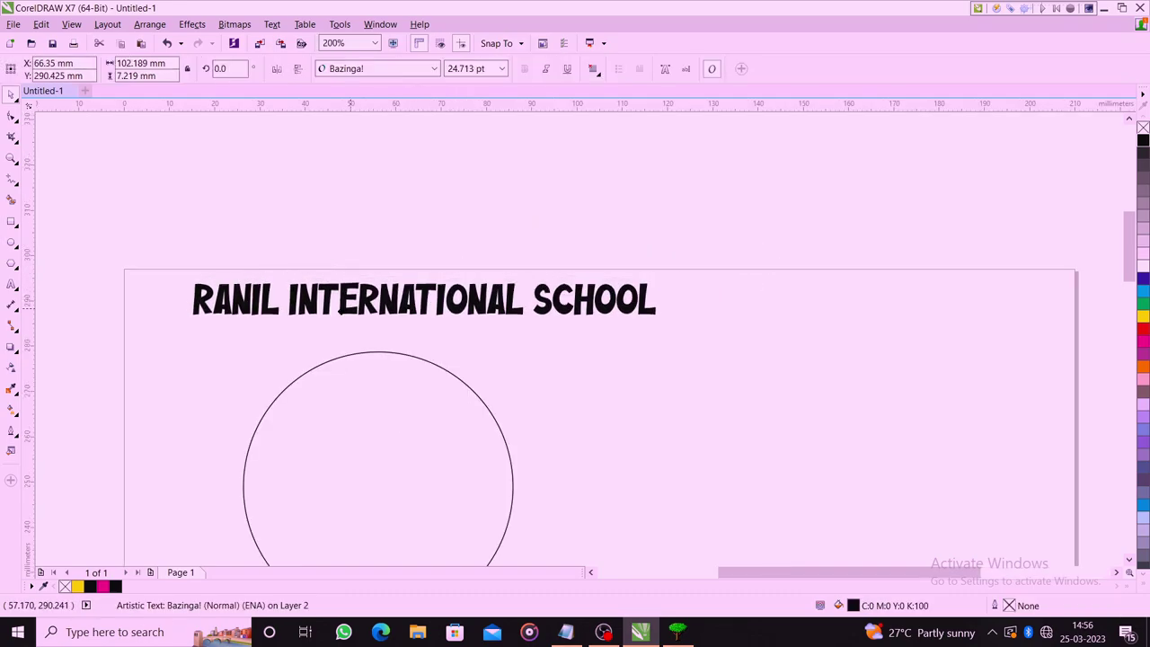
{"action": "left_click", "coordinate": [468, 388]}
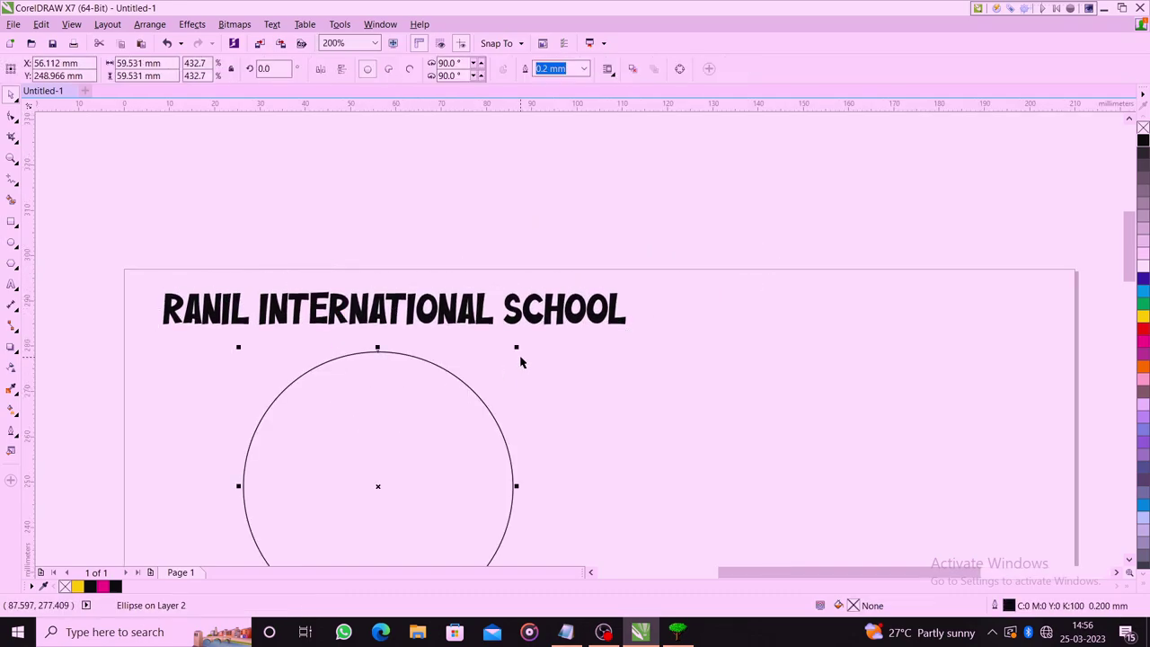
{"action": "left_click", "coordinate": [582, 367]}
{"action": "left_click", "coordinate": [303, 305]}
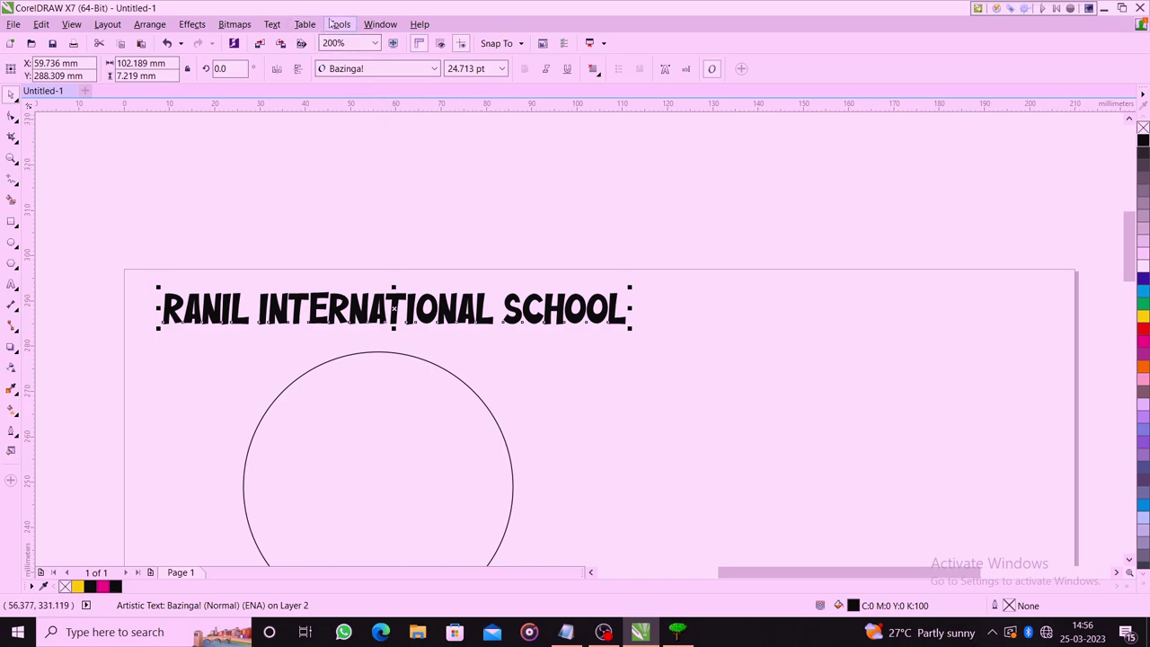
- Fit the 'RANIL INTERNATIONAL SCHOOL' text to the circle's path so it curves around it
{"action": "left_click", "coordinate": [335, 25]}
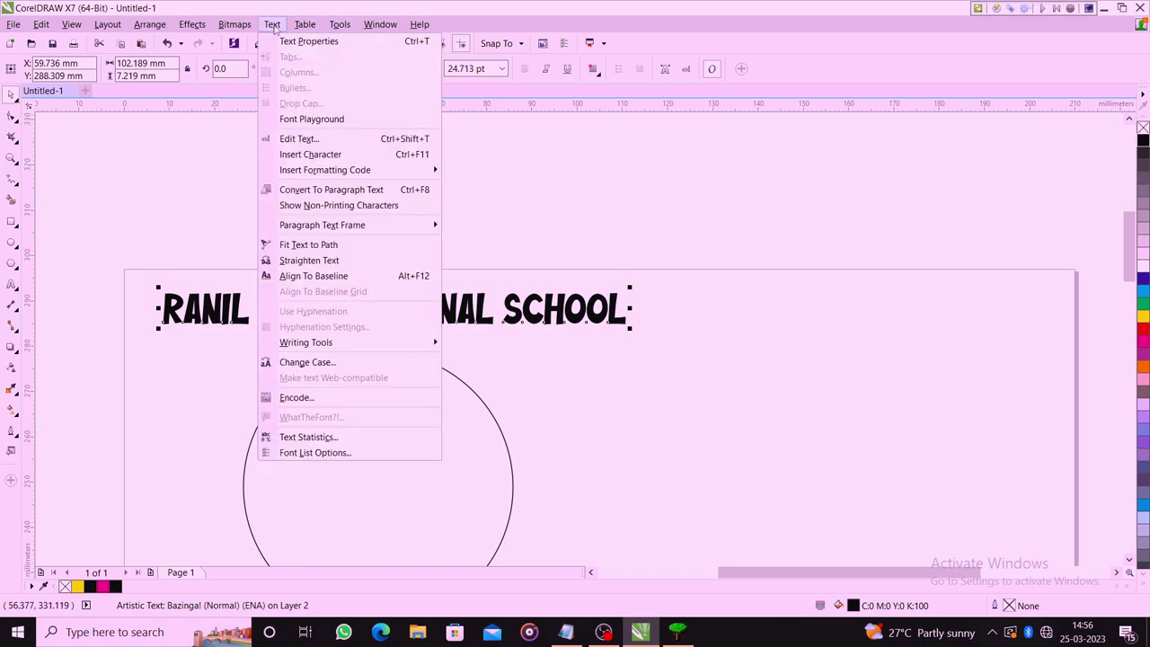
{"action": "left_click", "coordinate": [303, 244]}
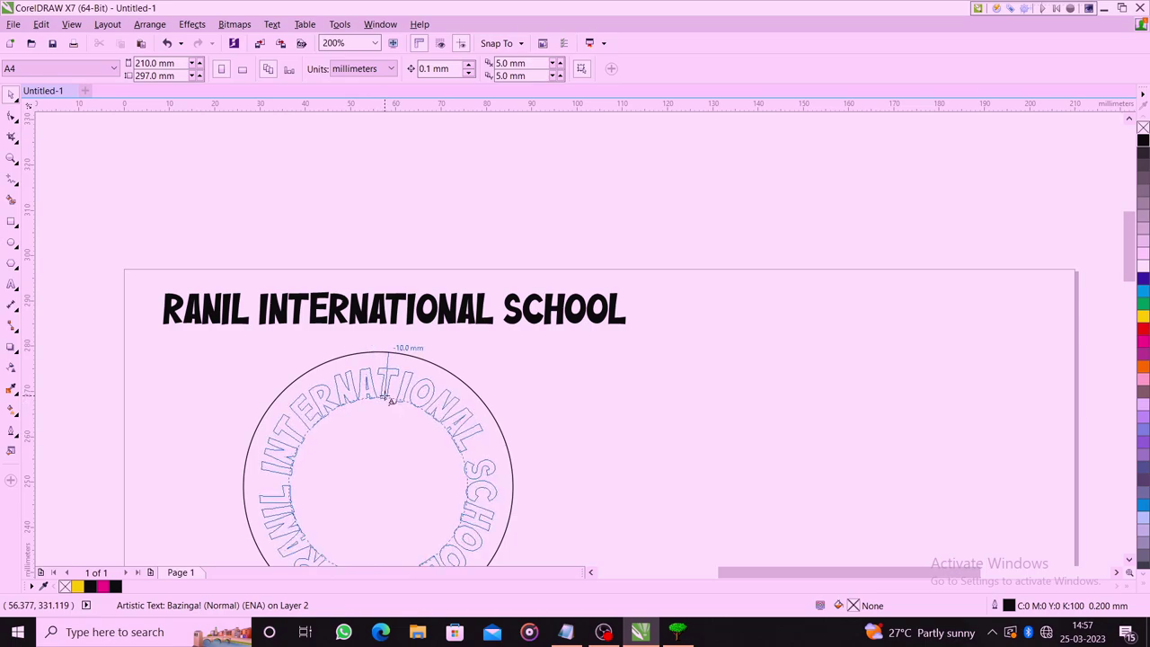
{"action": "left_click", "coordinate": [386, 395]}
{"action": "scroll", "coordinate": [445, 359], "scroll_direction": "down", "scroll_amount": 1}
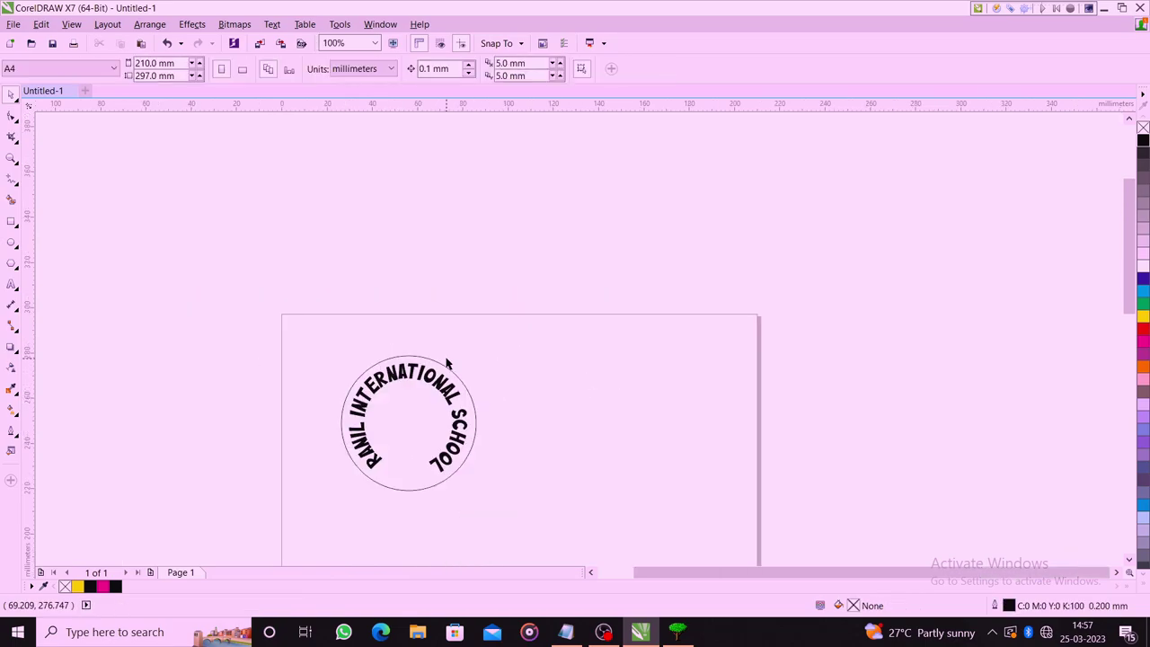
{"action": "scroll", "coordinate": [408, 452], "scroll_direction": "up", "scroll_amount": 1}
{"action": "left_click", "coordinate": [452, 367]}
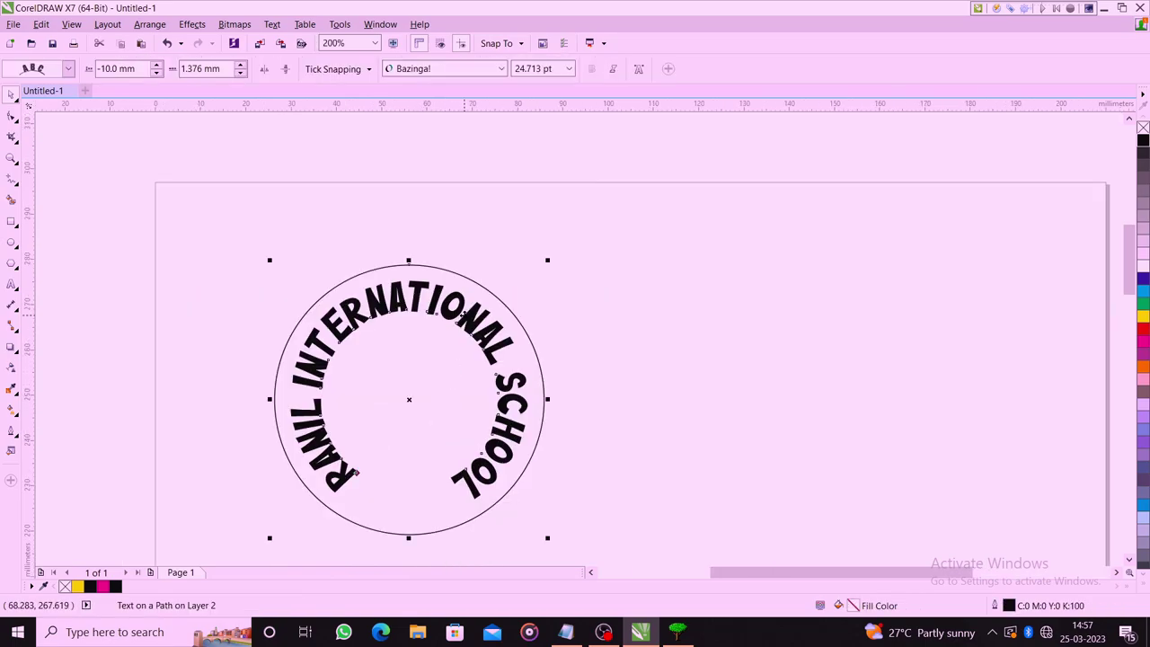
- Combine the circle and curved text into one curve filled black, knocking out the lettering
{"action": "key", "text": "ctrl+a"}
{"action": "mouse_move", "coordinate": [210, 208]}
{"action": "left_mouse_down"}
{"action": "mouse_move", "coordinate": [604, 512]}
{"action": "mouse_move", "coordinate": [629, 551]}
{"action": "left_mouse_up"}
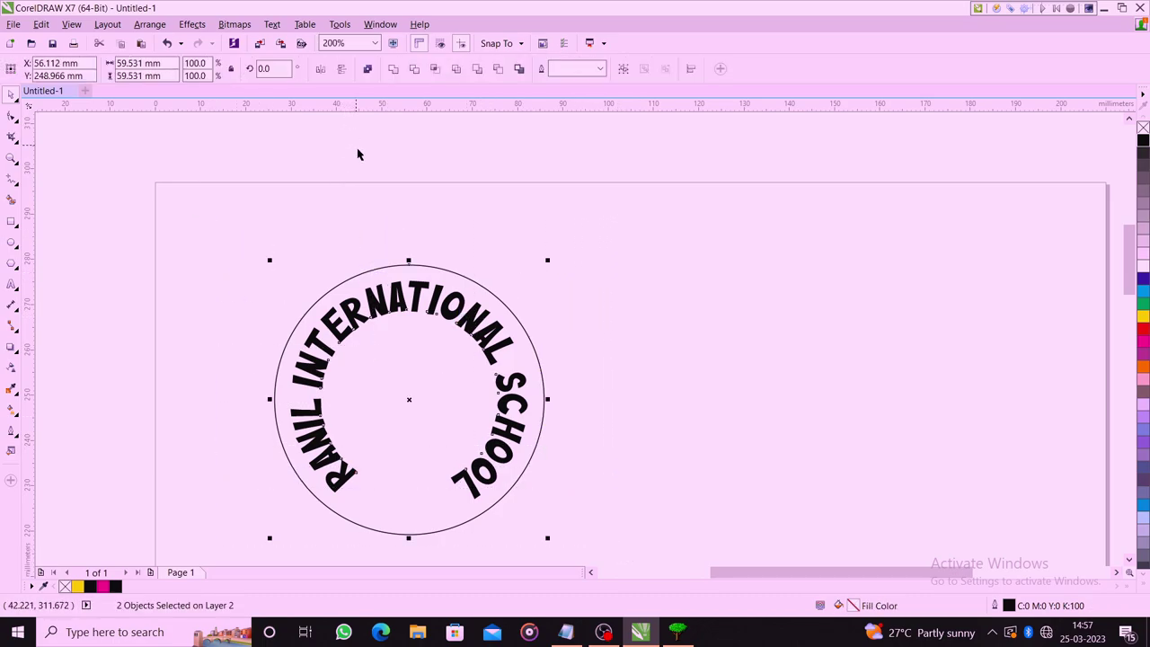
{"action": "key", "text": "ctrl+l"}
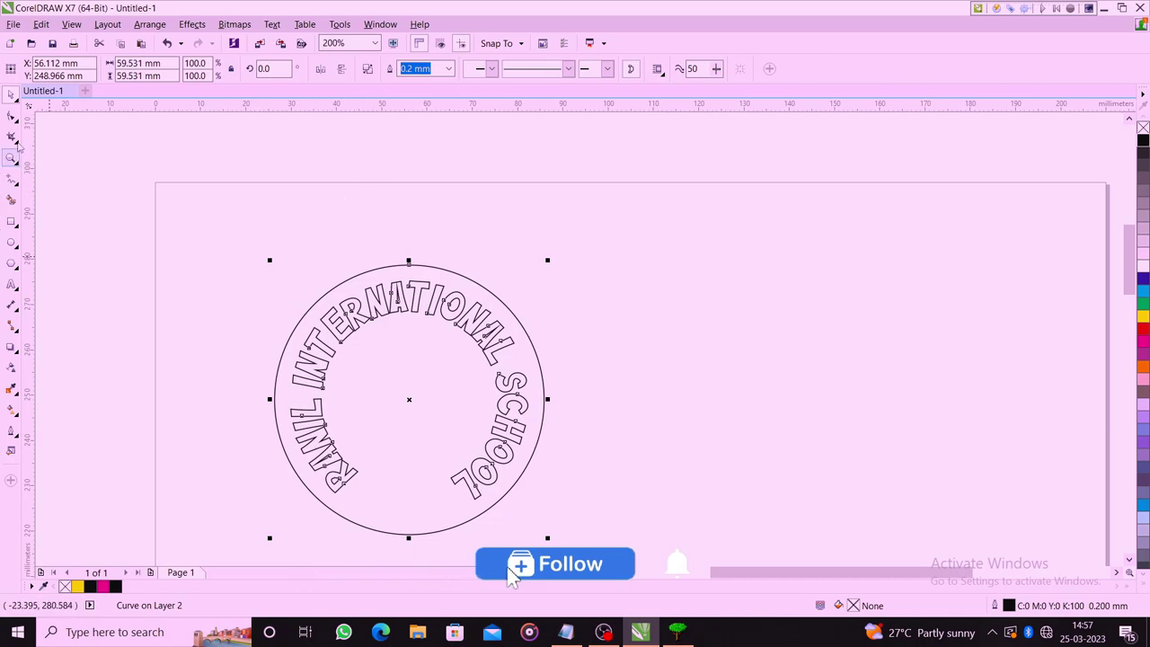
{"action": "left_click", "coordinate": [1142, 140]}
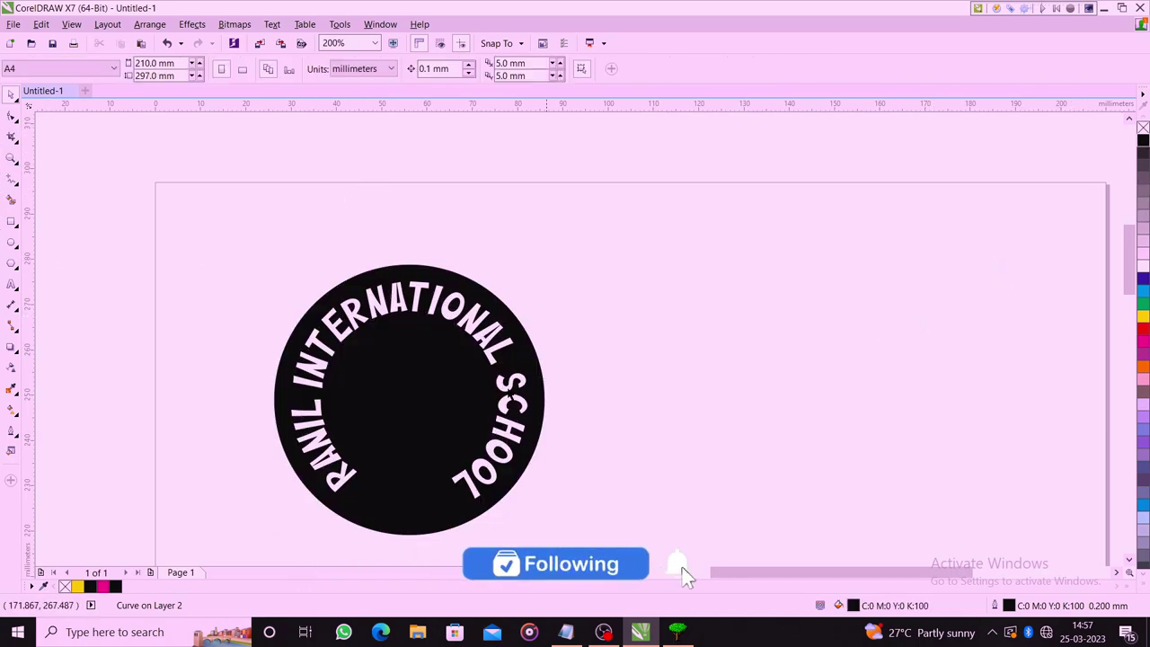
{"action": "left_click", "coordinate": [936, 322]}
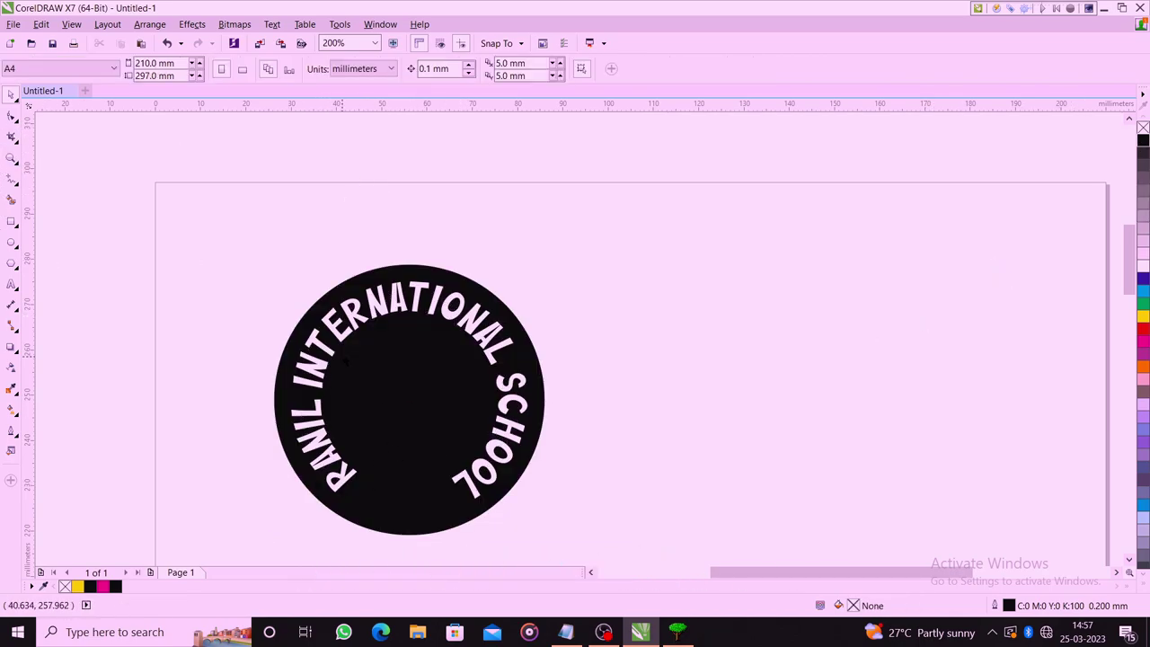
- Mirror the black badge horizontally
{"action": "left_click", "coordinate": [438, 339]}
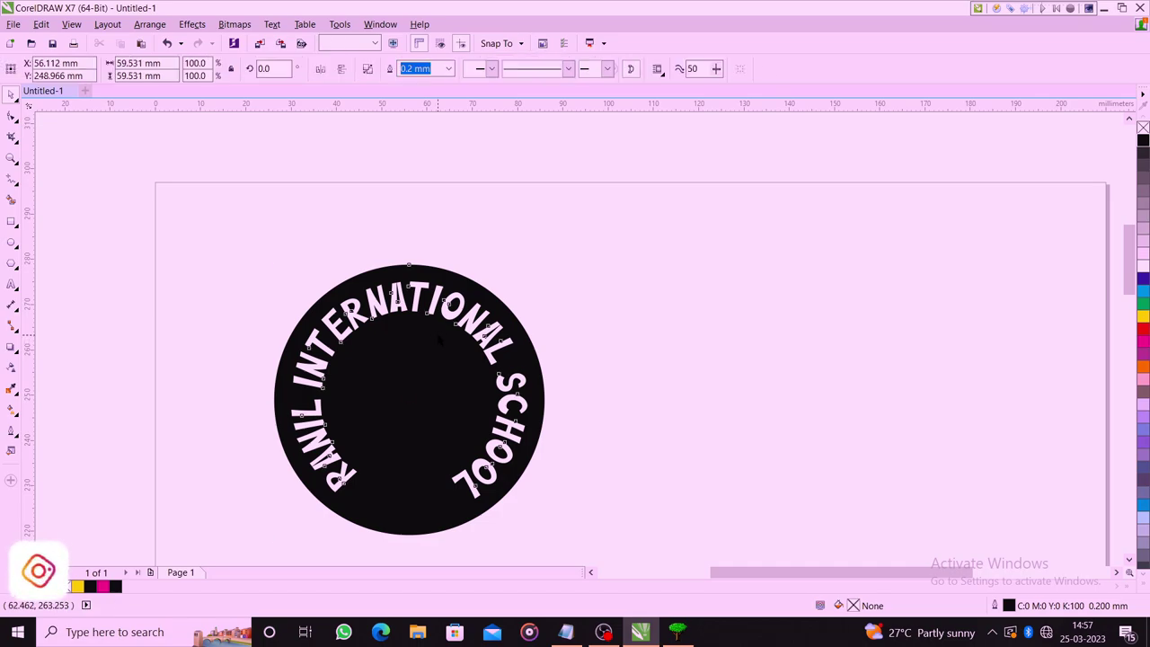
{"action": "left_click", "coordinate": [320, 69]}
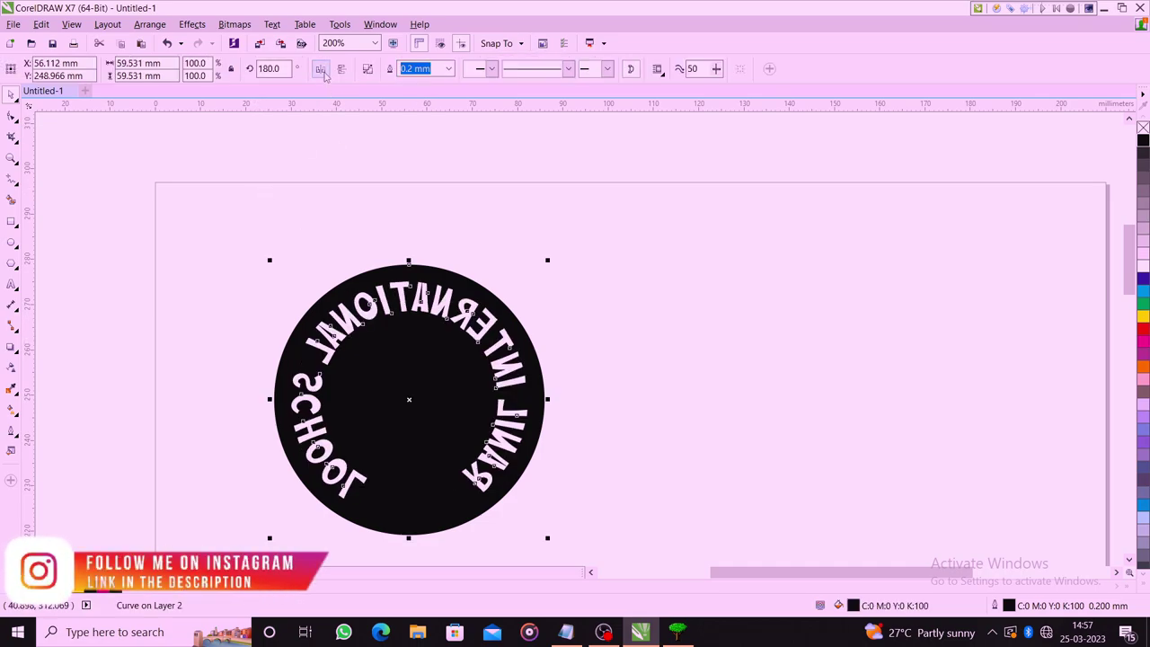
{"action": "left_click", "coordinate": [314, 163]}
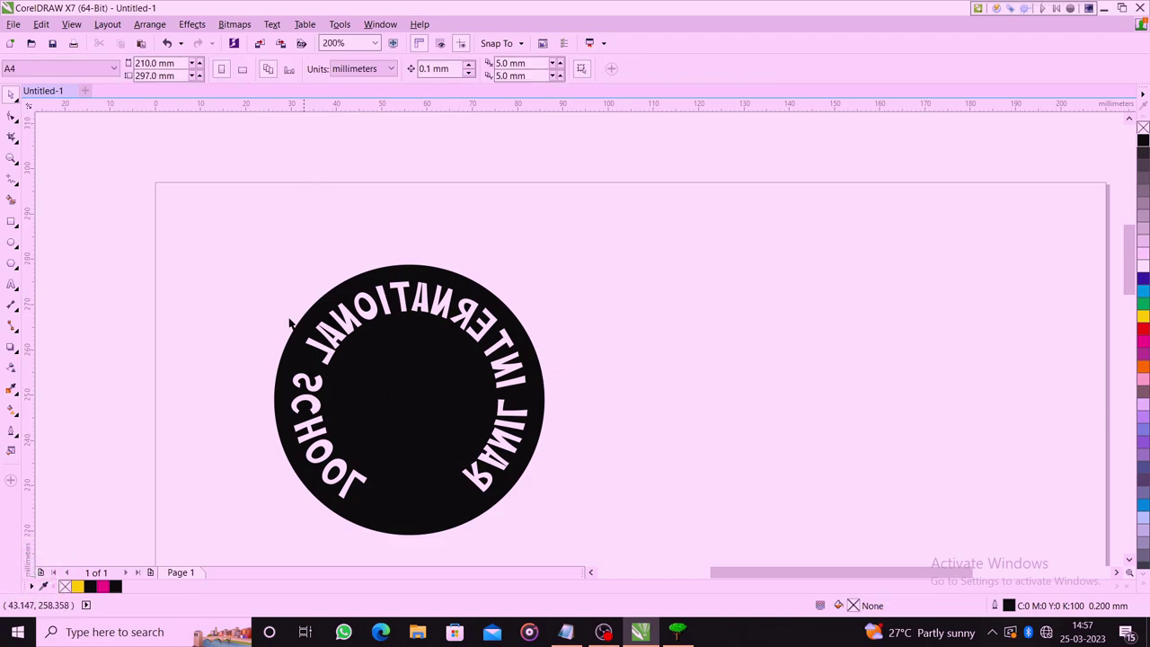
- Open the CorelLASER Engraving manager to preview the mirrored black badge
{"action": "left_click_drag", "start_coordinate": [202, 210], "coordinate": [579, 547]}
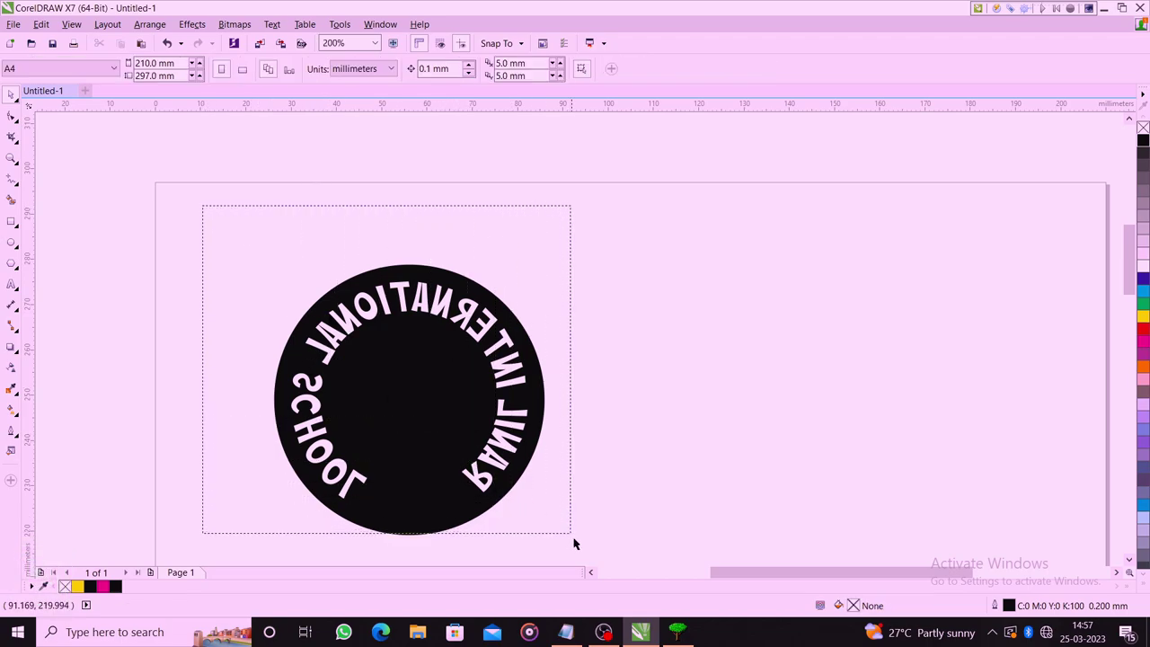
{"action": "left_click", "coordinate": [613, 470]}
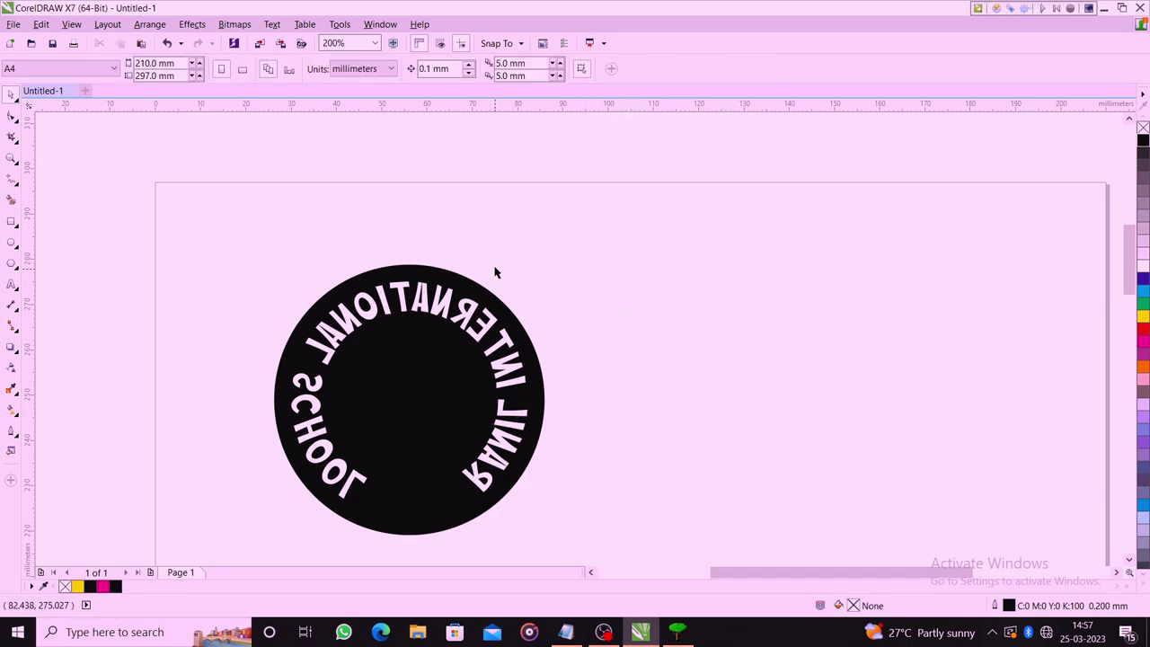
{"action": "scroll", "coordinate": [487, 252], "scroll_direction": "down", "scroll_amount": 2}
{"action": "left_click_drag", "start_coordinate": [389, 271], "coordinate": [634, 436]}
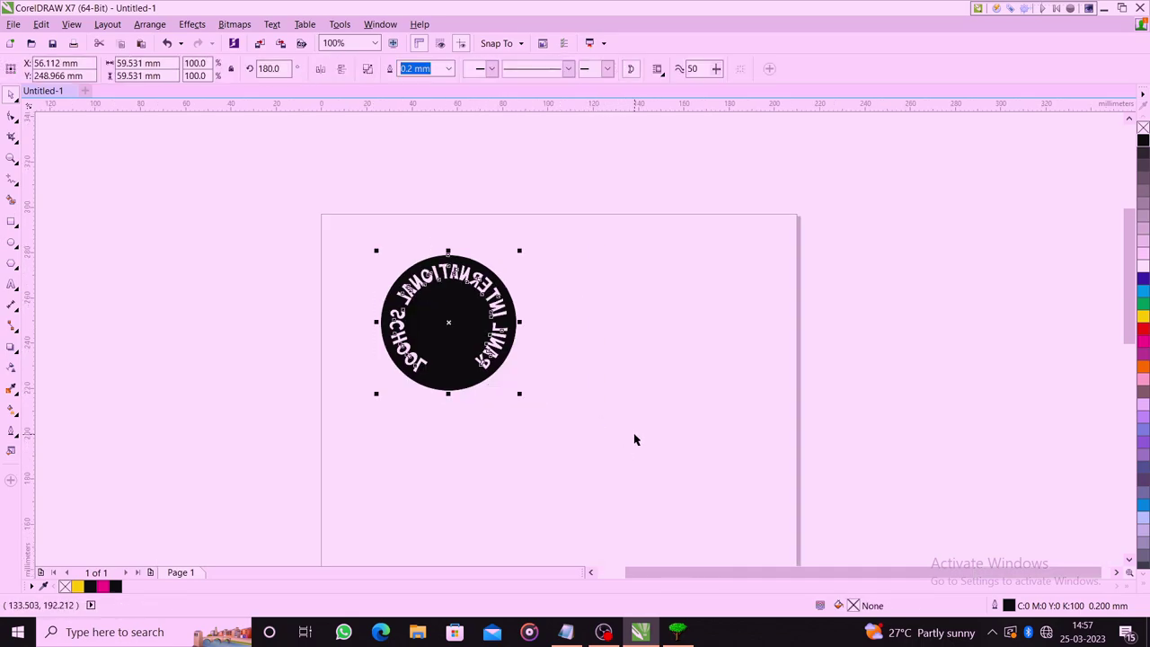
{"action": "left_click", "coordinate": [670, 351]}
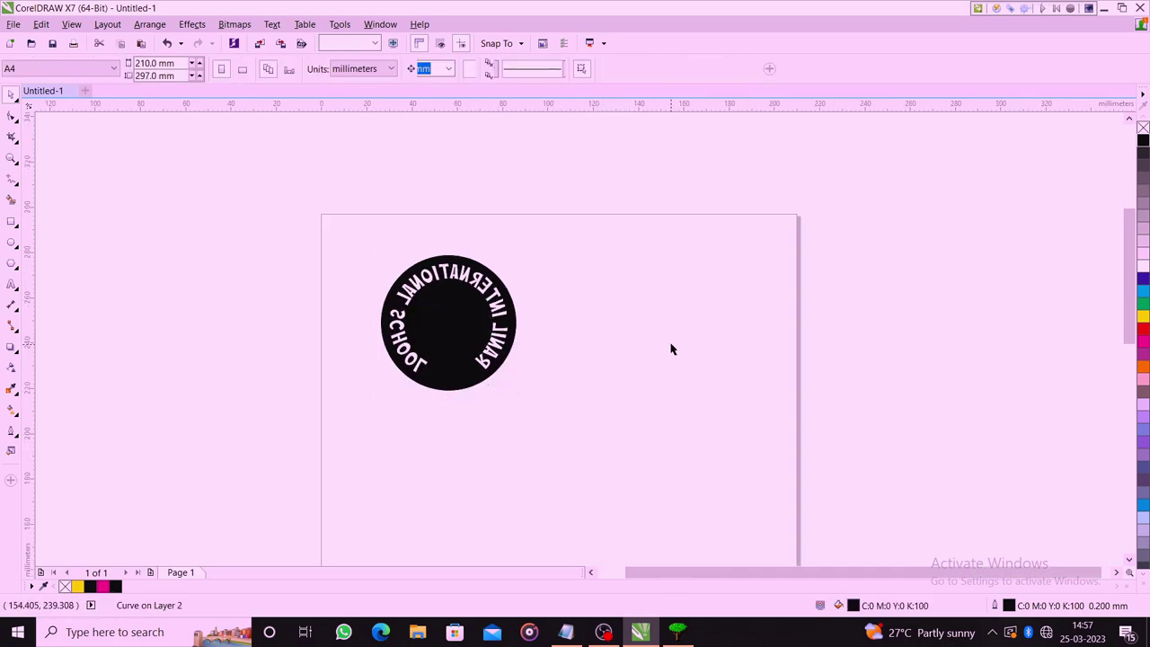
{"action": "left_click", "coordinate": [995, 9]}
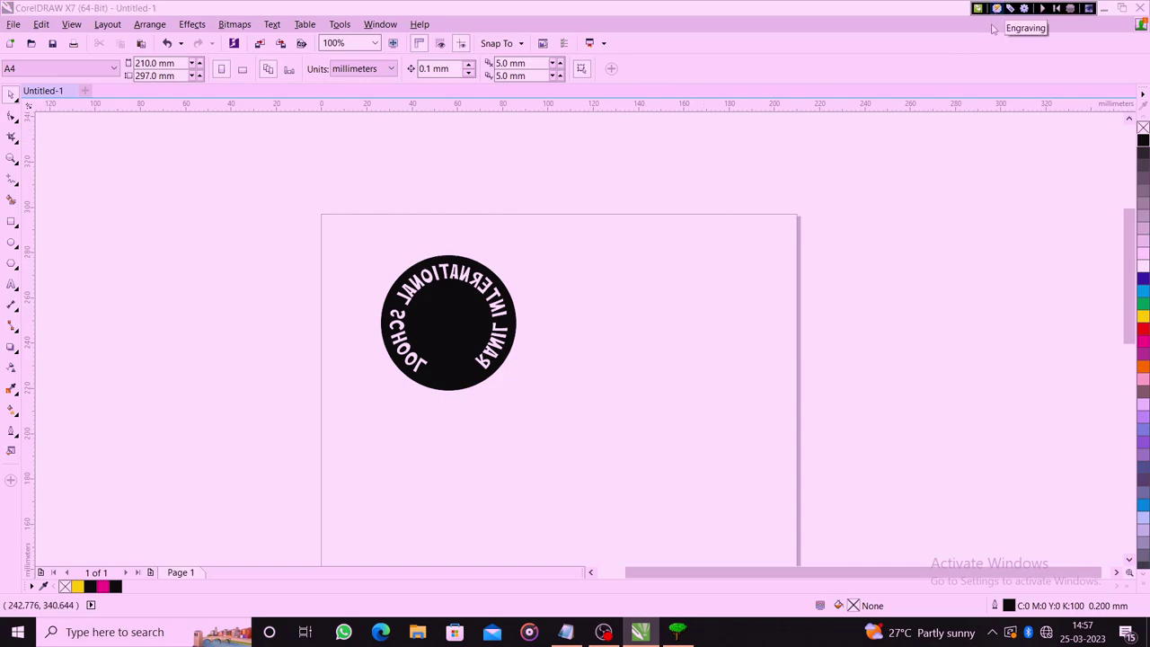
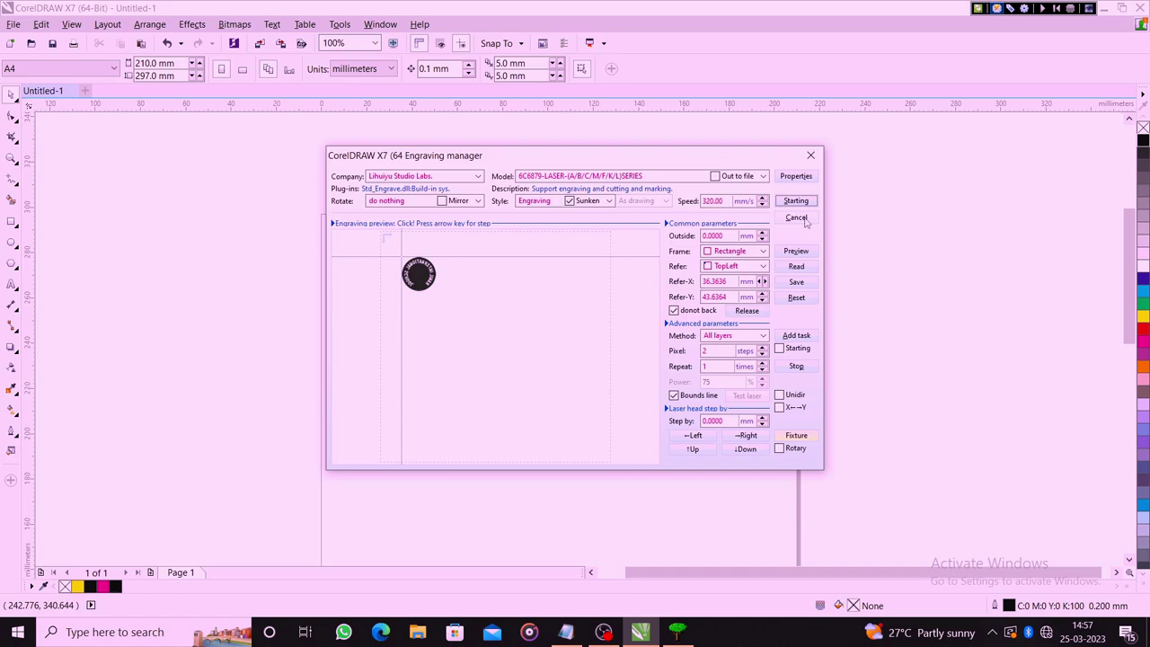
- Start the engraving job for the lettered pendant and dismiss the USB-KEY warning
{"action": "left_click", "coordinate": [799, 201]}
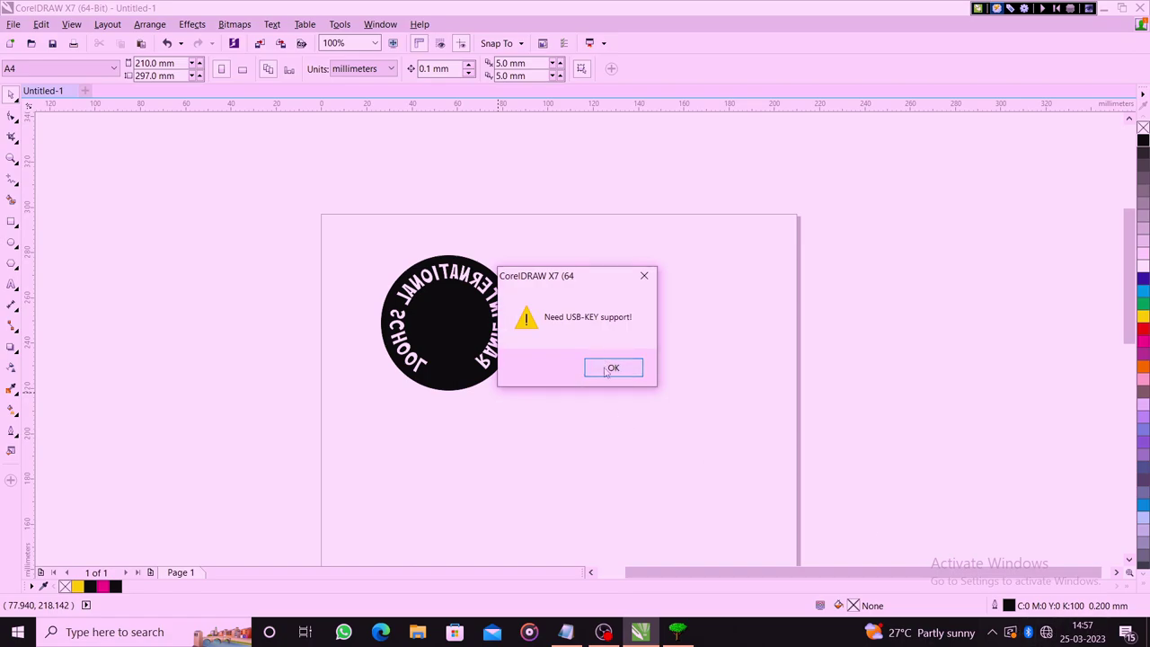
{"action": "left_click", "coordinate": [608, 370]}
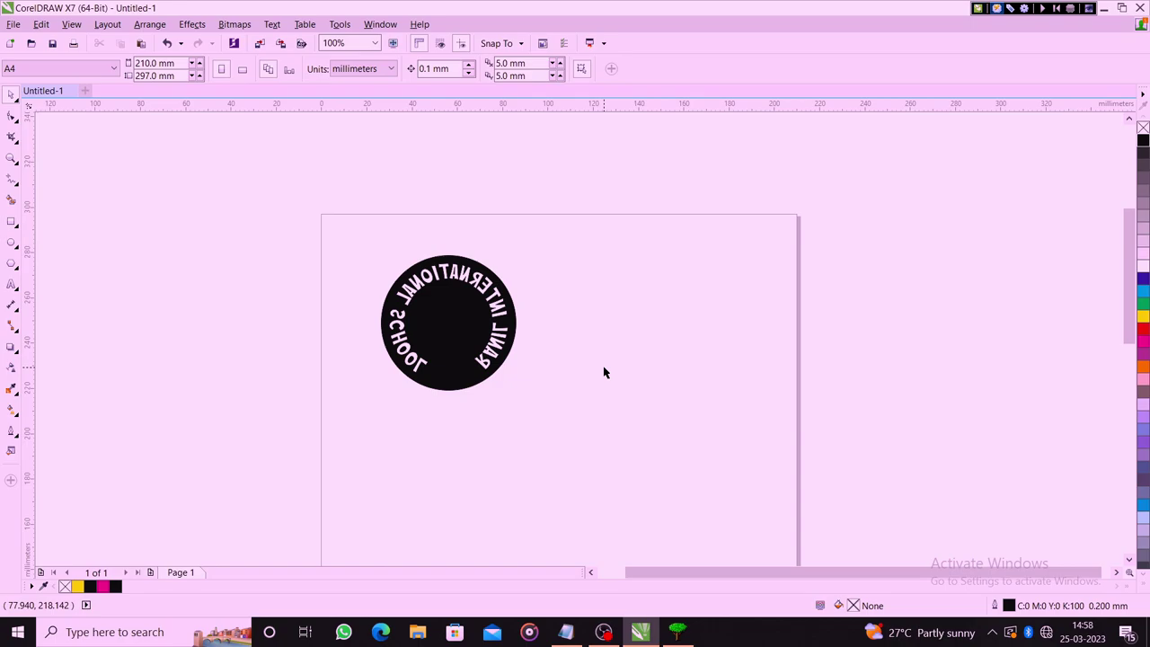
- Remove the black fill from the pendant so only outlines remain
{"action": "left_click", "coordinate": [422, 303]}
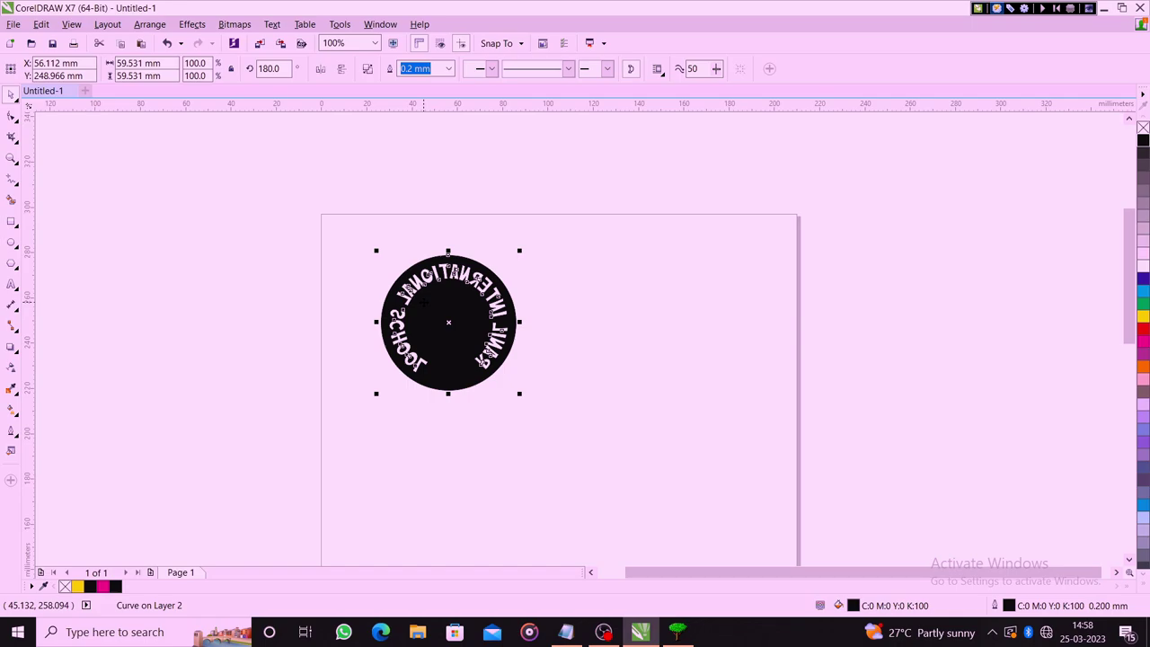
{"action": "left_click", "coordinate": [546, 260]}
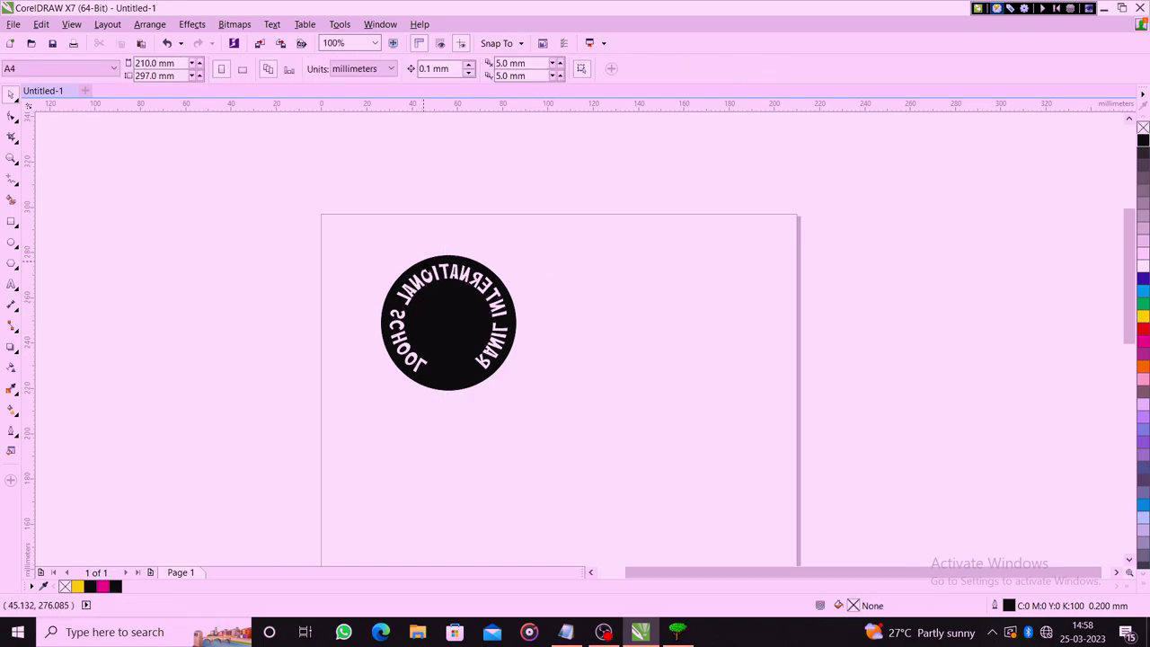
{"action": "left_click", "coordinate": [493, 275]}
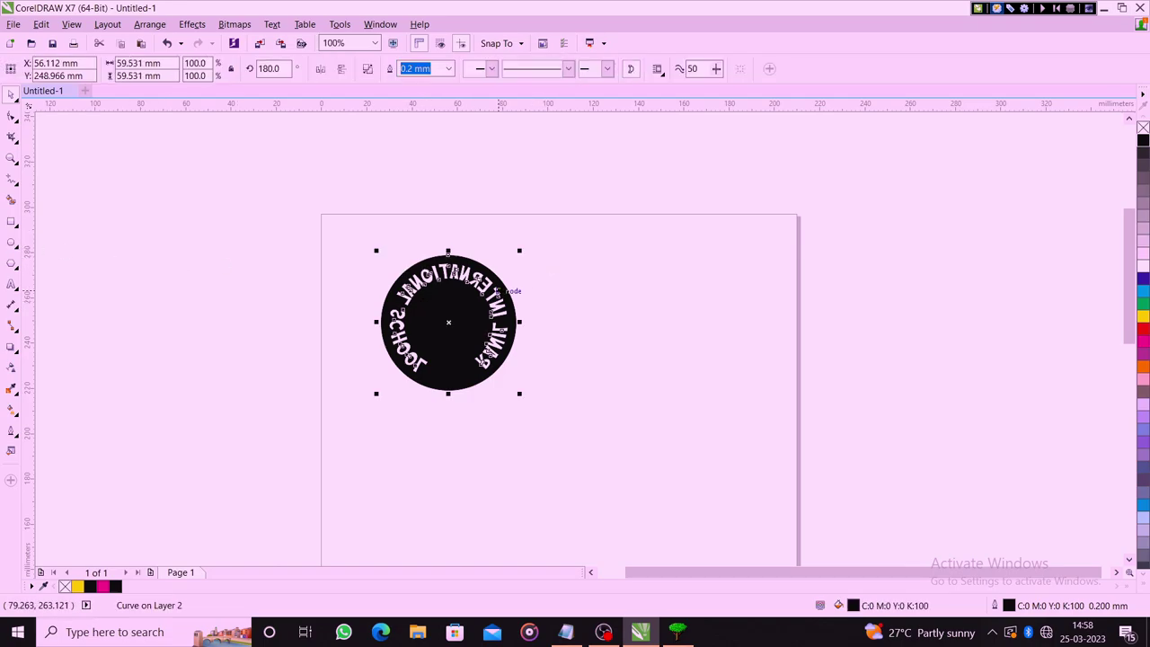
{"action": "left_click", "coordinate": [1143, 128]}
{"action": "left_click", "coordinate": [692, 278]}
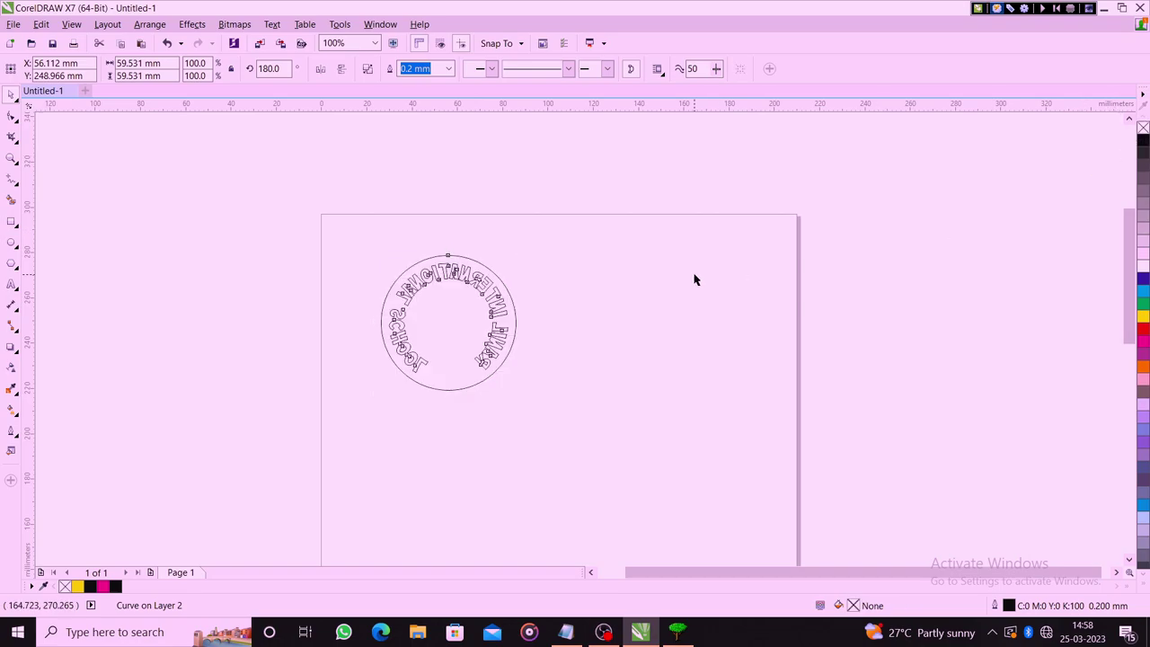
- Delete the lettering around the circle, then open and cancel the engraving manager
{"action": "left_click", "coordinate": [439, 313]}
{"action": "left_click", "coordinate": [513, 314]}
{"action": "left_click_drag", "start_coordinate": [343, 211], "coordinate": [523, 381]}
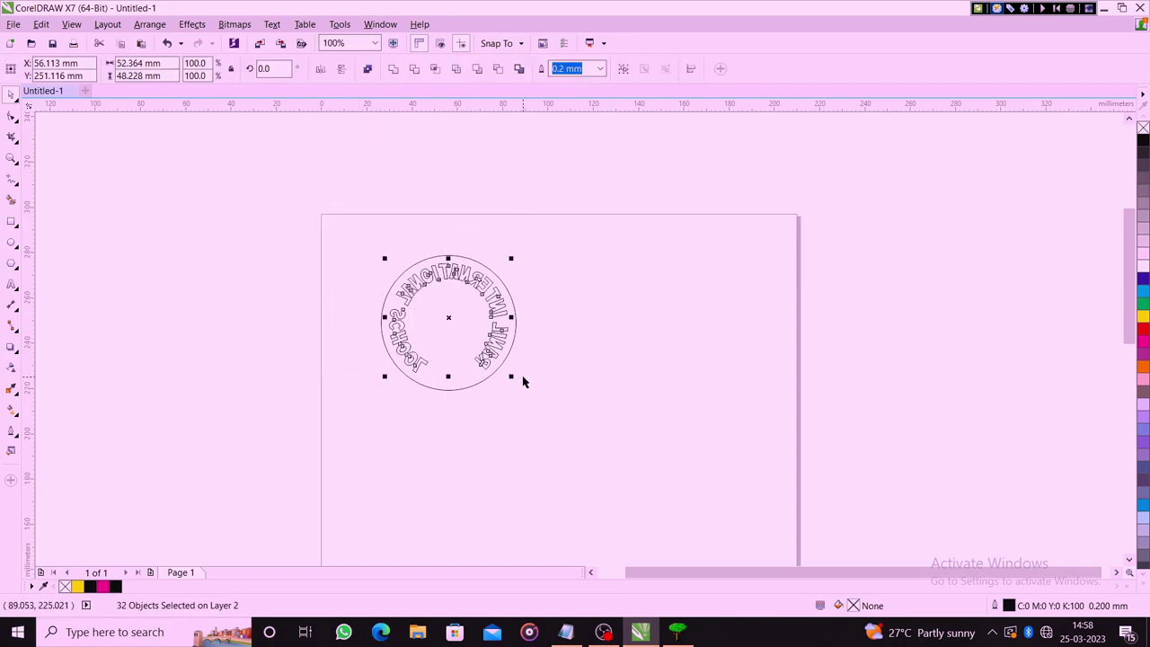
{"action": "key", "text": "Delete"}
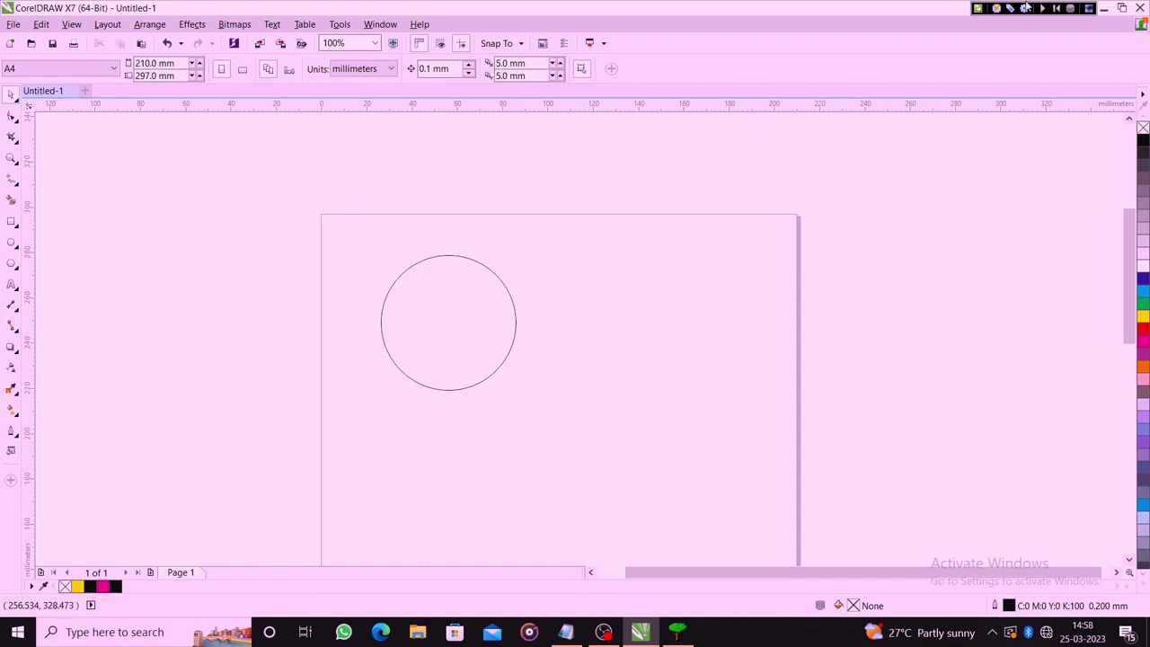
{"action": "left_click", "coordinate": [1012, 9]}
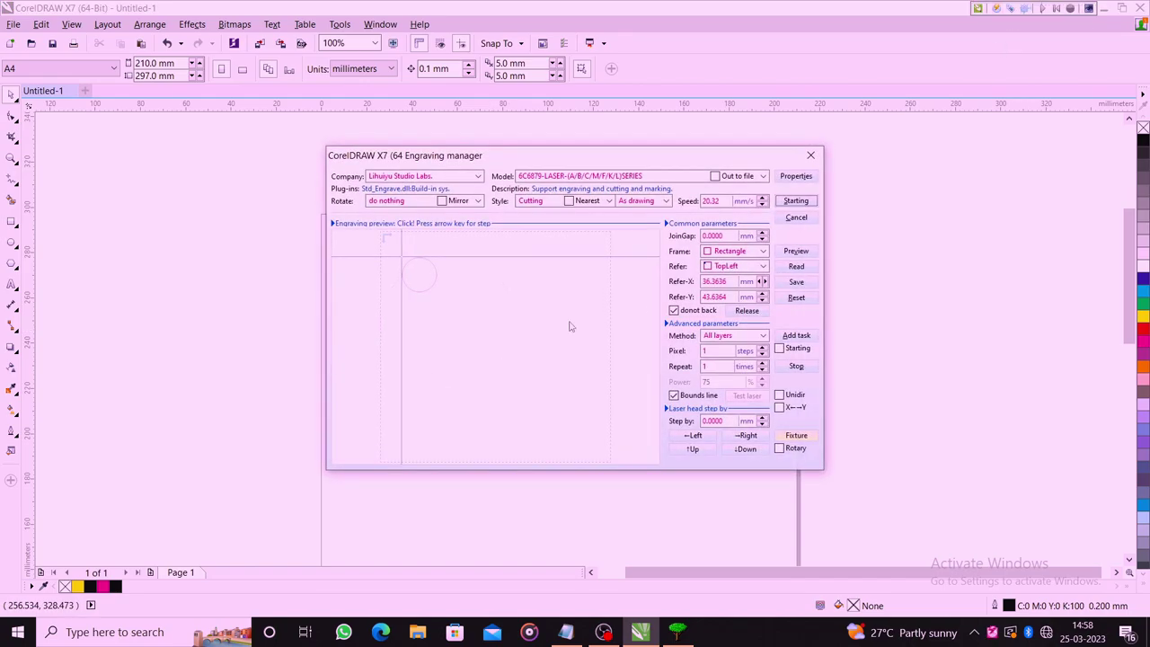
{"action": "left_click", "coordinate": [795, 218]}
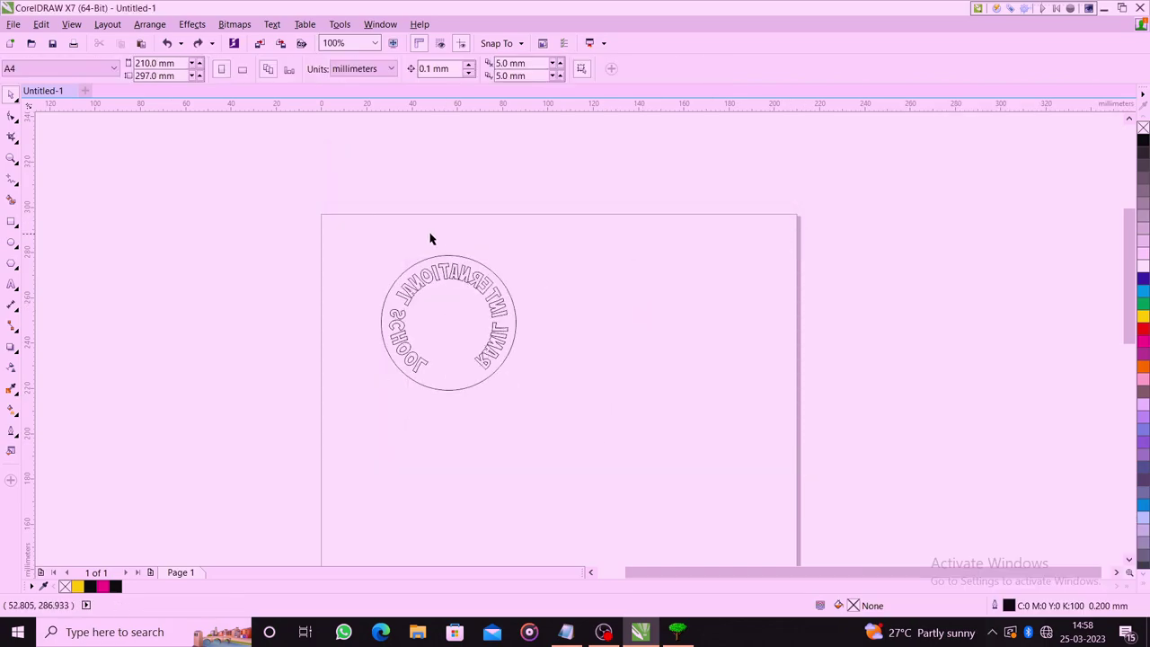
- Move the pendant top-left and copy it into an evenly aligned row of three
{"action": "scroll", "coordinate": [452, 291], "scroll_direction": "down", "scroll_amount": 2}
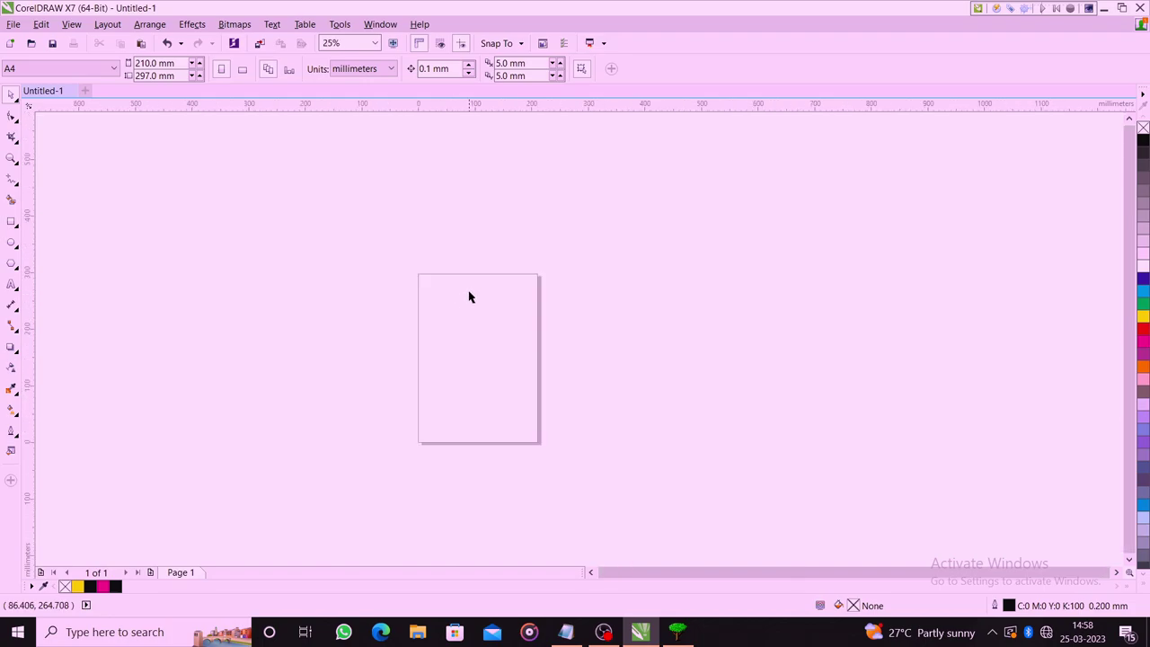
{"action": "scroll", "coordinate": [470, 296], "scroll_direction": "up", "scroll_amount": 1}
{"action": "scroll", "coordinate": [164, 180], "scroll_direction": "down", "scroll_amount": 1}
{"action": "scroll", "coordinate": [251, 213], "scroll_direction": "up", "scroll_amount": 1}
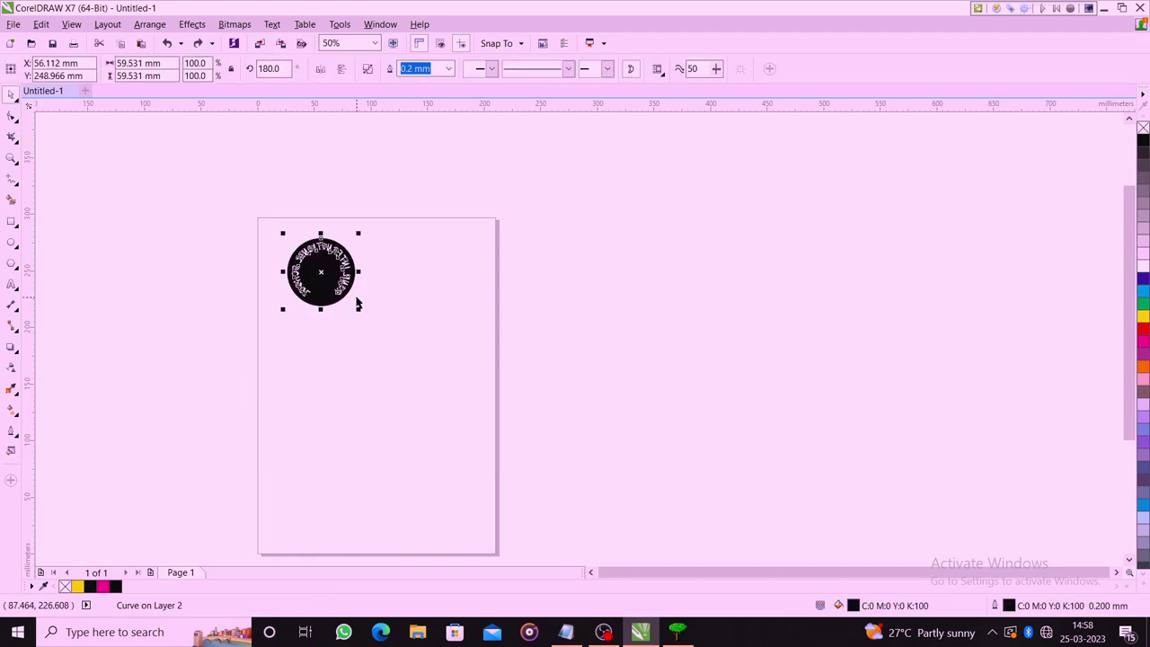
{"action": "scroll", "coordinate": [369, 287], "scroll_direction": "up", "scroll_amount": 1}
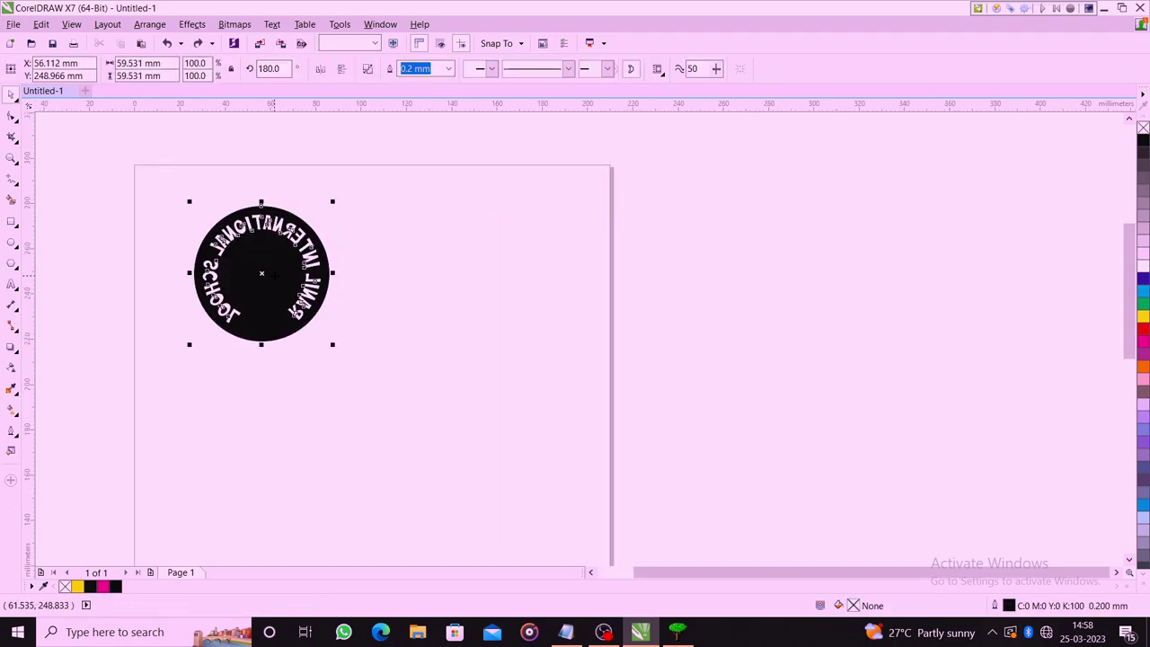
{"action": "left_click_drag", "start_coordinate": [275, 276], "coordinate": [145, 207]}
{"action": "left_click_drag", "start_coordinate": [206, 238], "coordinate": [345, 236]}
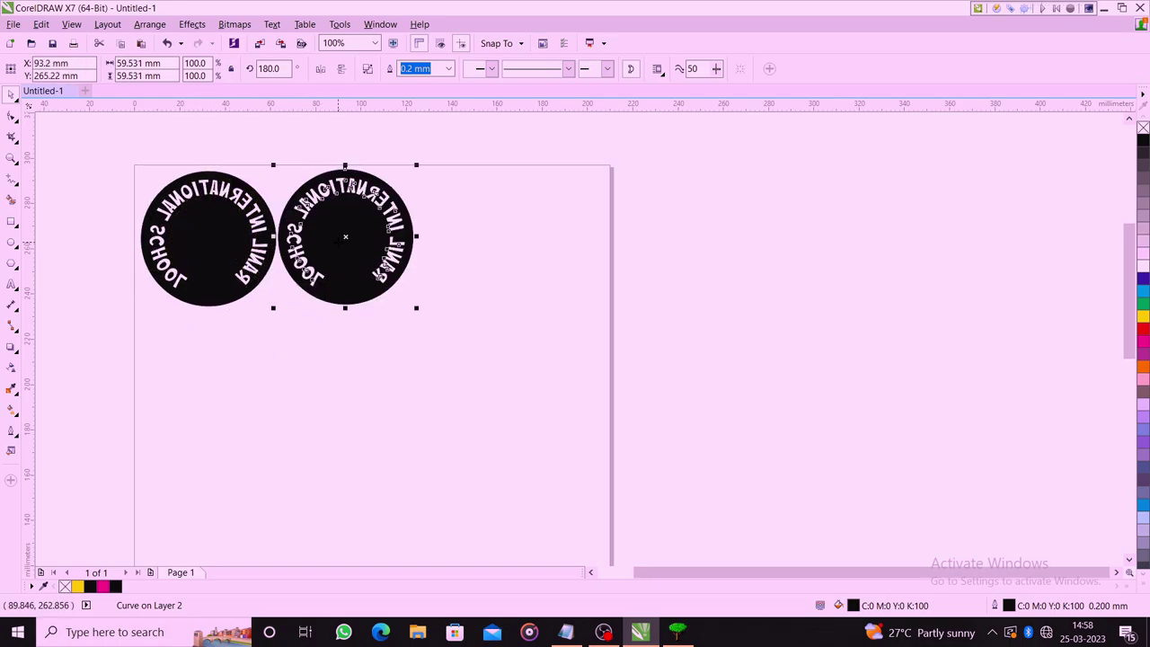
{"action": "key", "text": "ctrl+r"}
{"action": "left_click", "coordinate": [350, 349]}
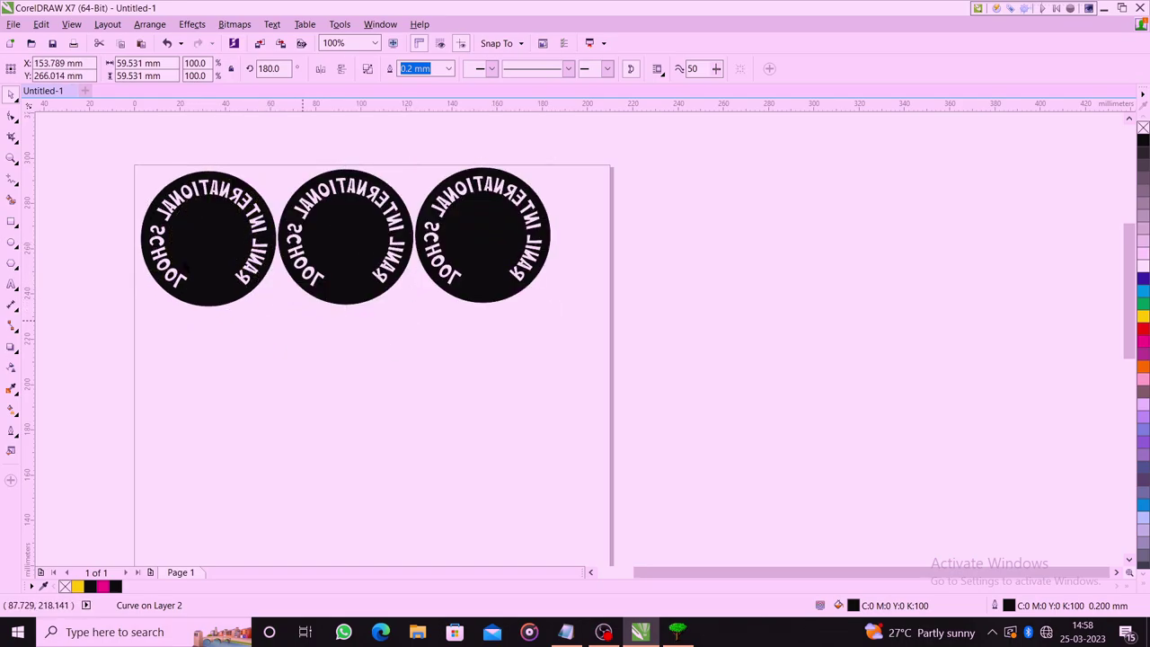
{"action": "left_click_drag", "start_coordinate": [126, 157], "coordinate": [559, 340]}
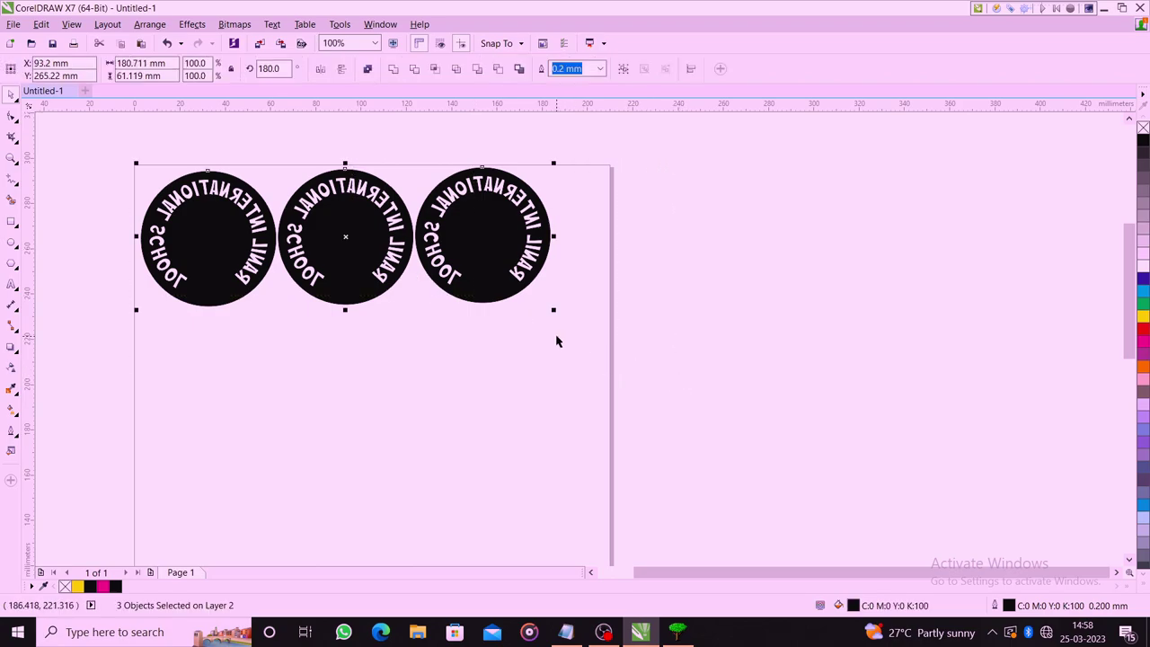
{"action": "key", "text": "e"}
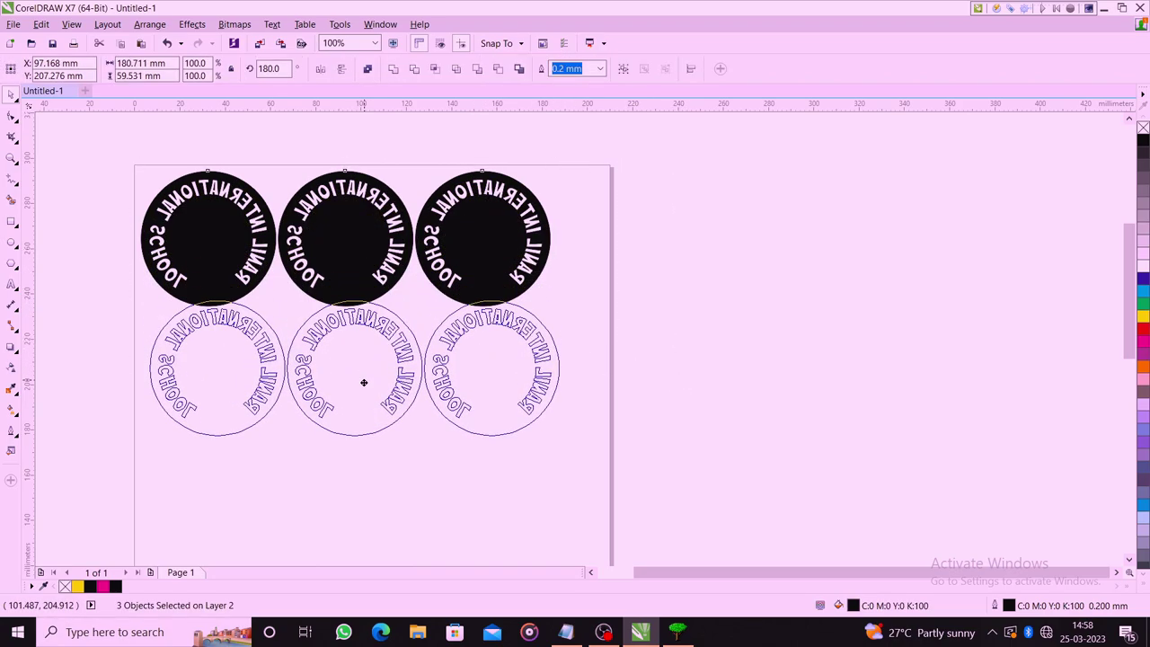
- Copy the row downward twice to make three rows, cancelling a stray save dialog
{"action": "left_click_drag", "start_coordinate": [355, 248], "coordinate": [358, 397]}
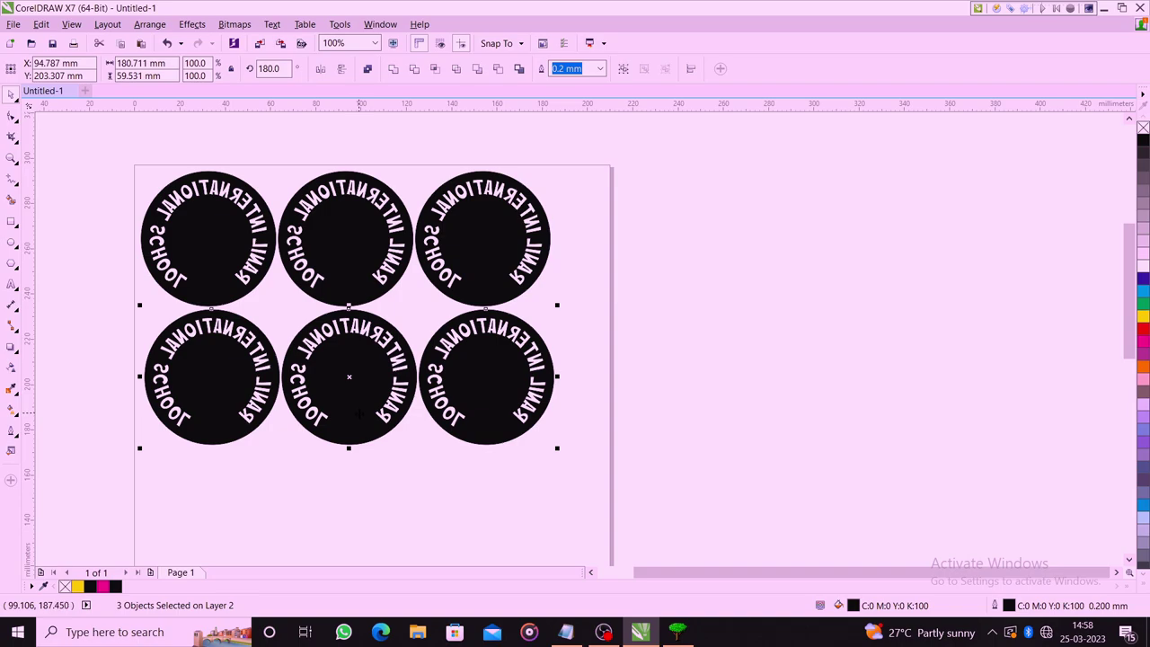
{"action": "key", "text": "ctrl+s"}
{"action": "type", "text": "S"}
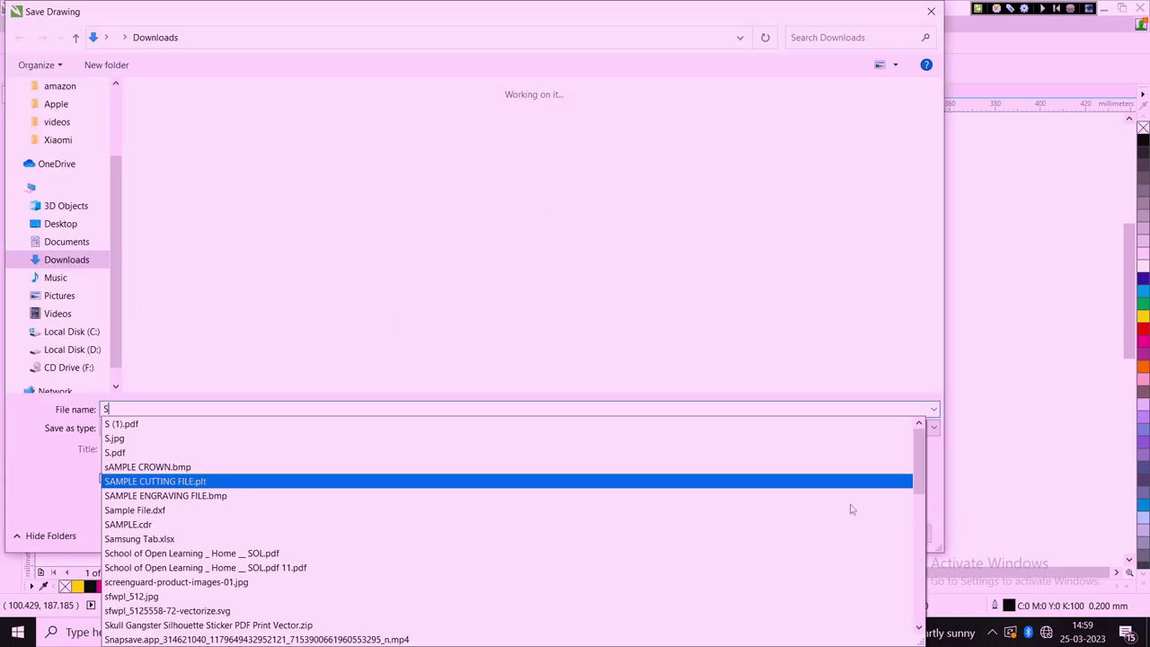
{"action": "left_click", "coordinate": [898, 534]}
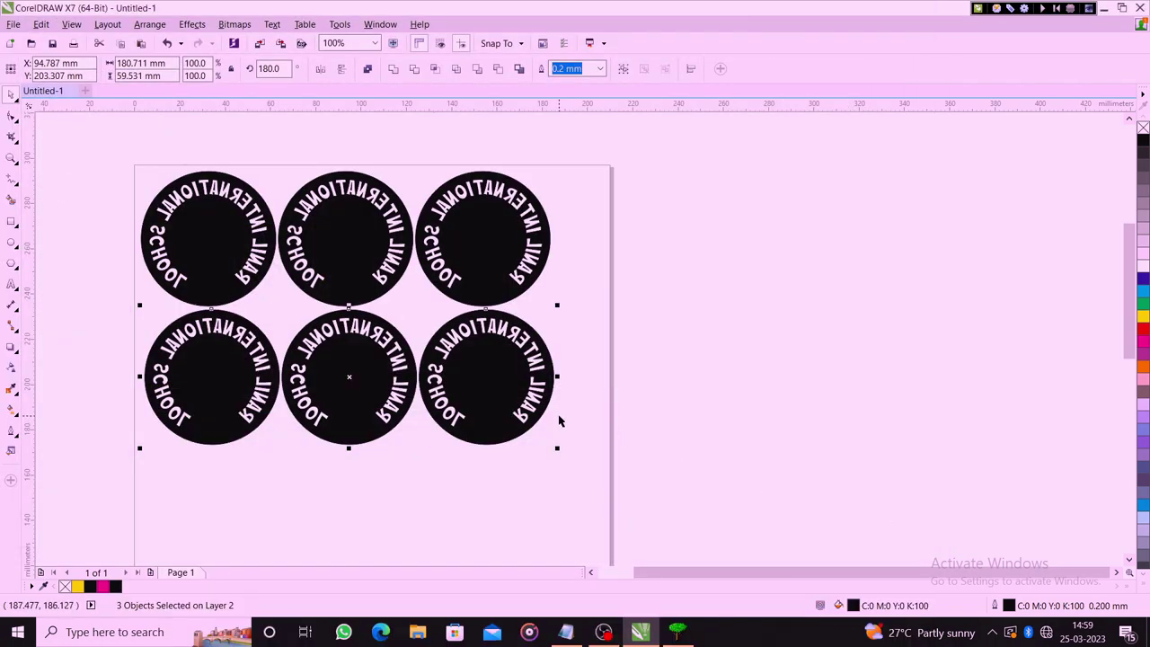
{"action": "key", "text": "ctrl+r"}
{"action": "scroll", "coordinate": [482, 437], "scroll_direction": "down", "scroll_amount": 2}
- Add a fourth row of pendants and left-align the left column
{"action": "scroll", "coordinate": [483, 437], "scroll_direction": "up", "scroll_amount": 1}
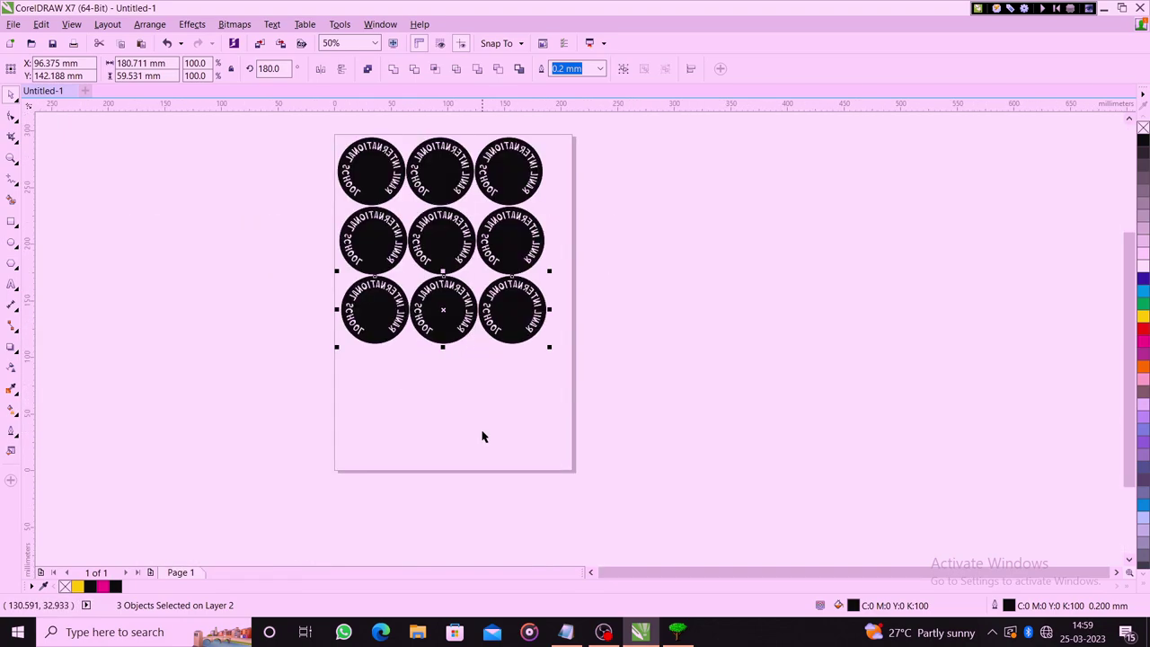
{"action": "key", "text": "ctrl+r"}
{"action": "left_click", "coordinate": [569, 402]}
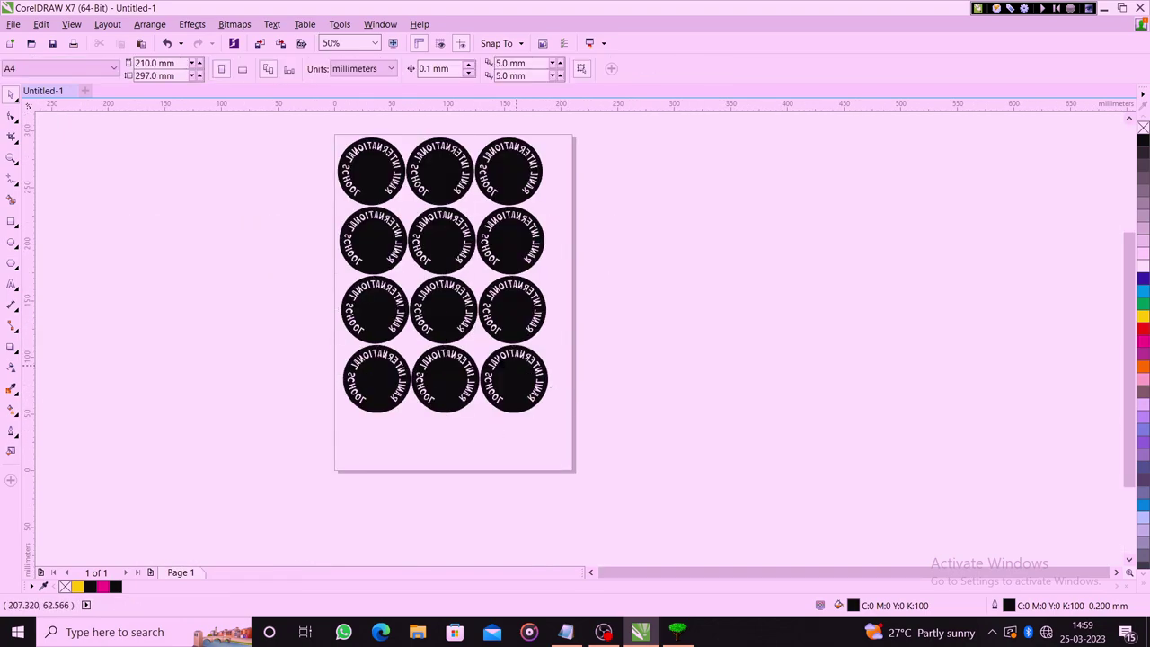
{"action": "mouse_move", "coordinate": [314, 117]}
{"action": "left_mouse_down"}
{"action": "mouse_move", "coordinate": [457, 484]}
{"action": "mouse_move", "coordinate": [443, 498]}
{"action": "left_mouse_up"}
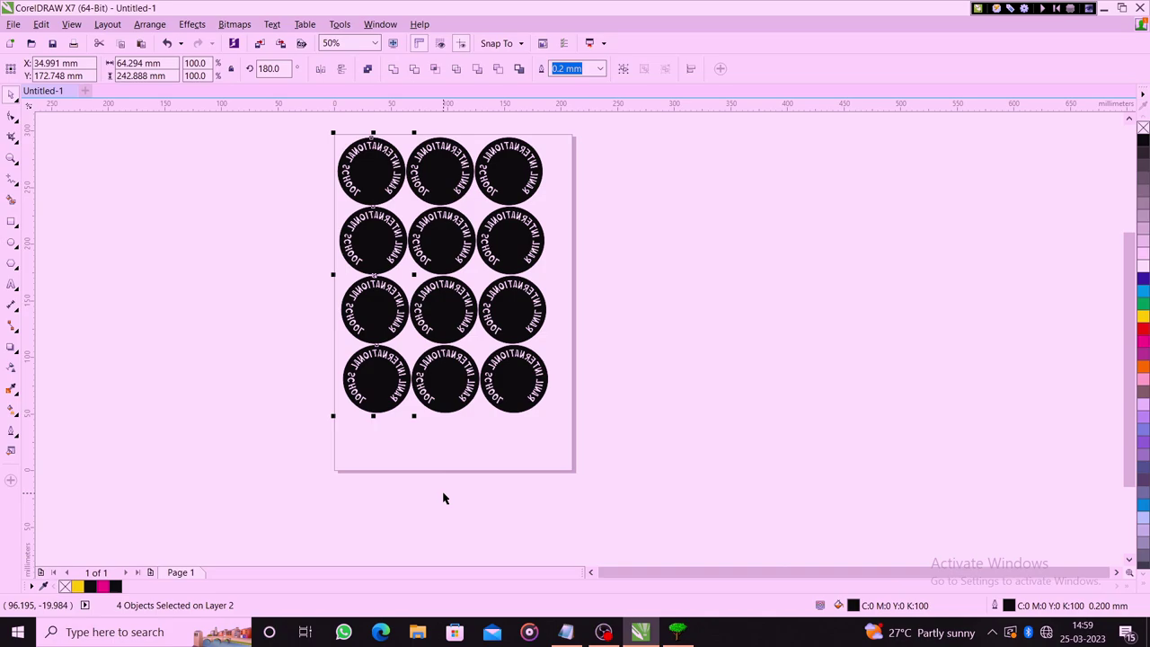
{"action": "key", "text": "l"}
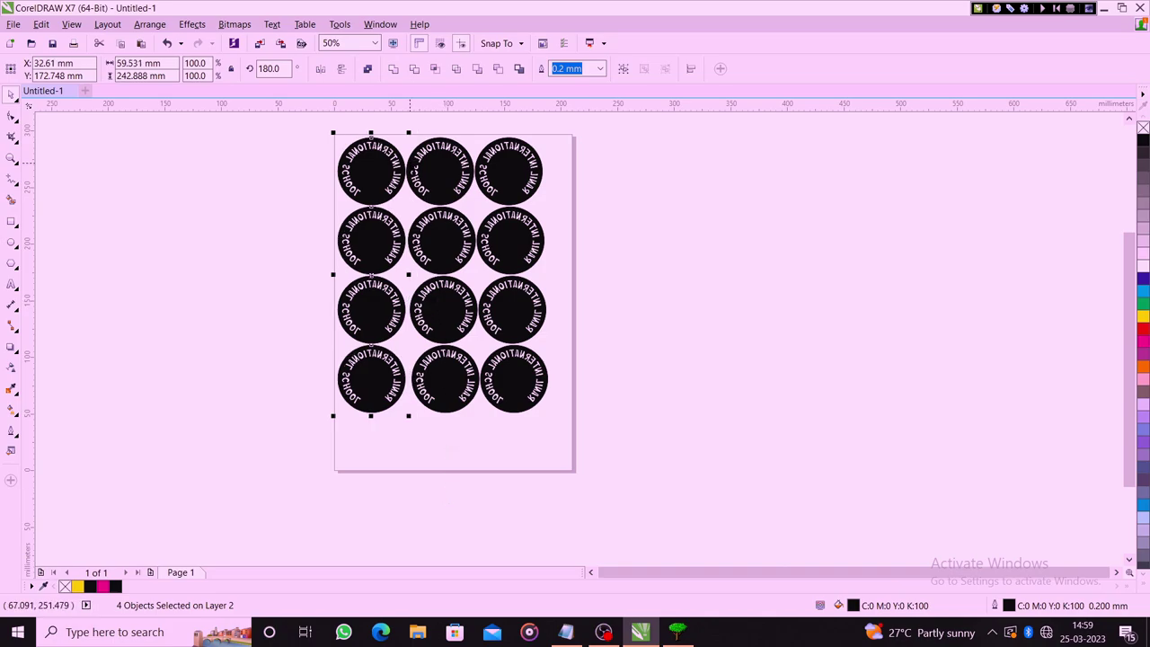
- Select the middle and right columns, then the whole grid, undoing and redoing the last change
{"action": "left_click", "coordinate": [413, 132]}
{"action": "left_click_drag", "start_coordinate": [392, 123], "coordinate": [493, 436]}
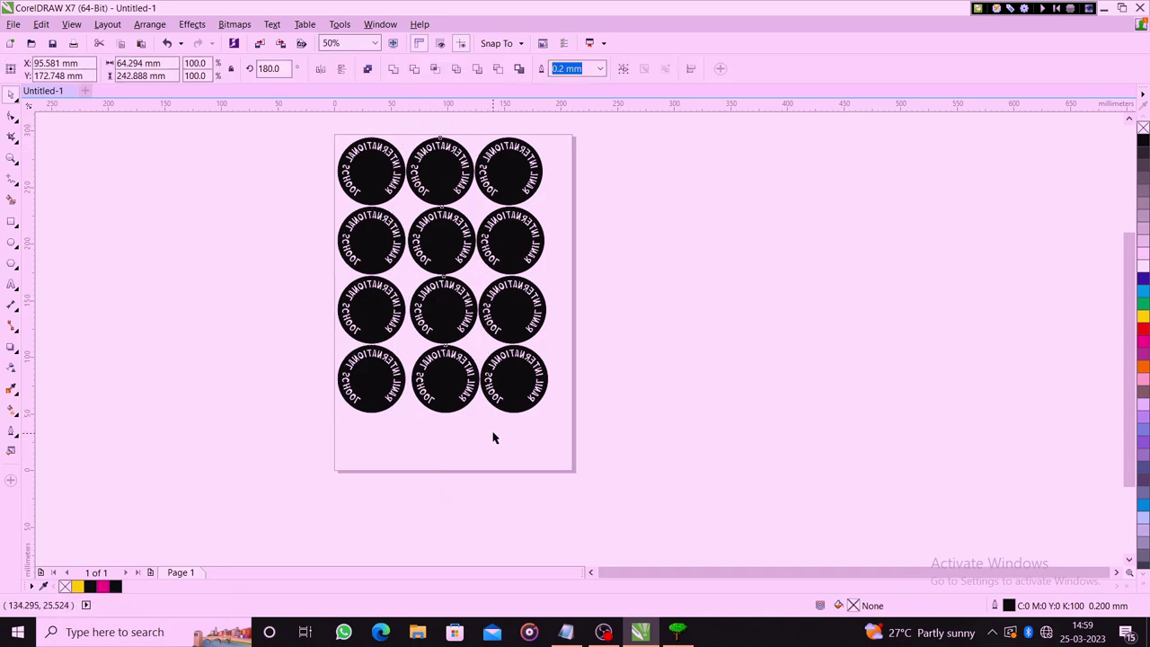
{"action": "left_click_drag", "start_coordinate": [465, 123], "coordinate": [571, 448]}
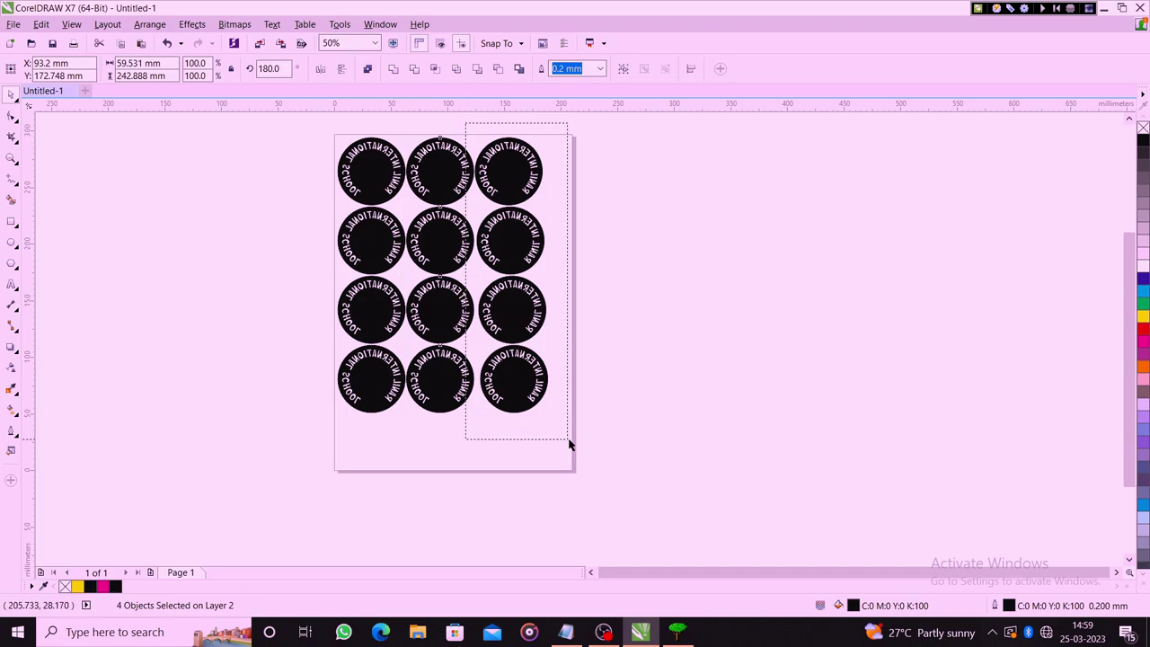
{"action": "left_click", "coordinate": [616, 440]}
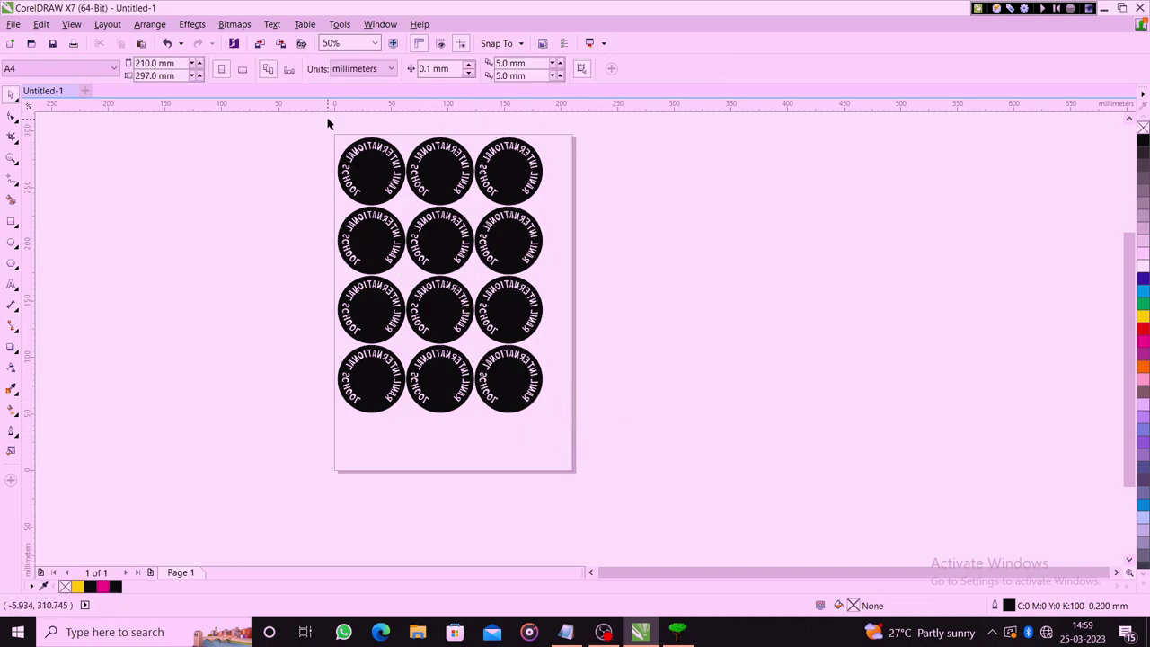
{"action": "left_click_drag", "start_coordinate": [328, 123], "coordinate": [579, 468]}
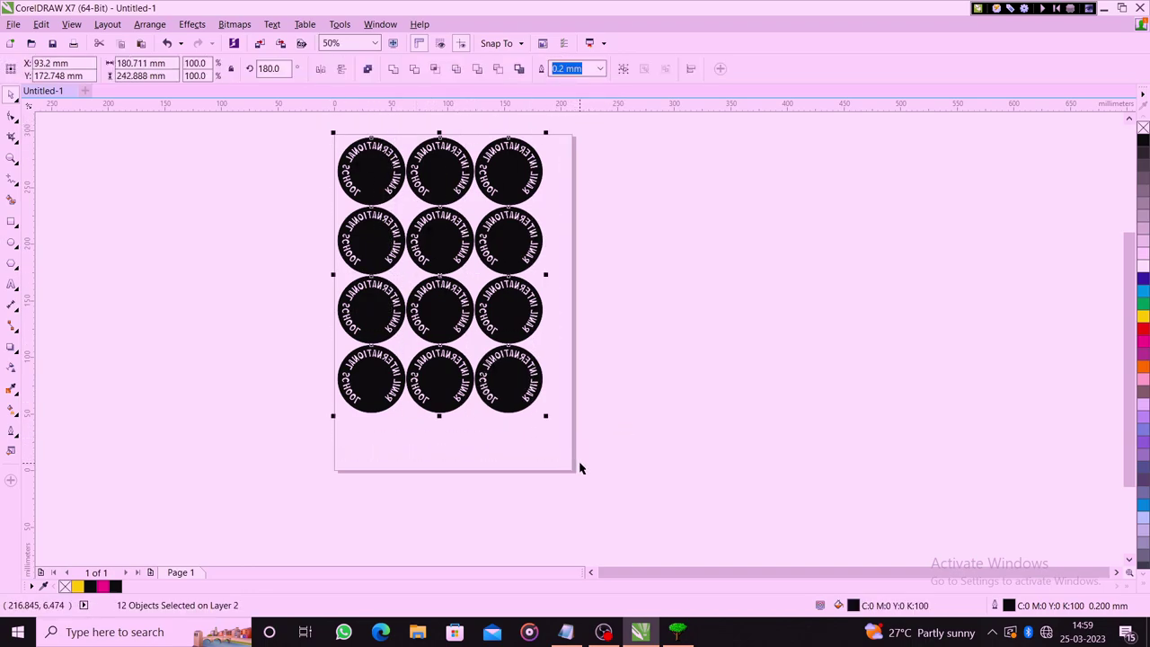
{"action": "key", "text": "ctrl+z"}
{"action": "key", "text": "ctrl+shift+z"}
- Marquee-select the left and middle columns, ending with all twelve circles selected
{"action": "left_click", "coordinate": [328, 220]}
{"action": "left_click_drag", "start_coordinate": [318, 133], "coordinate": [416, 466]}
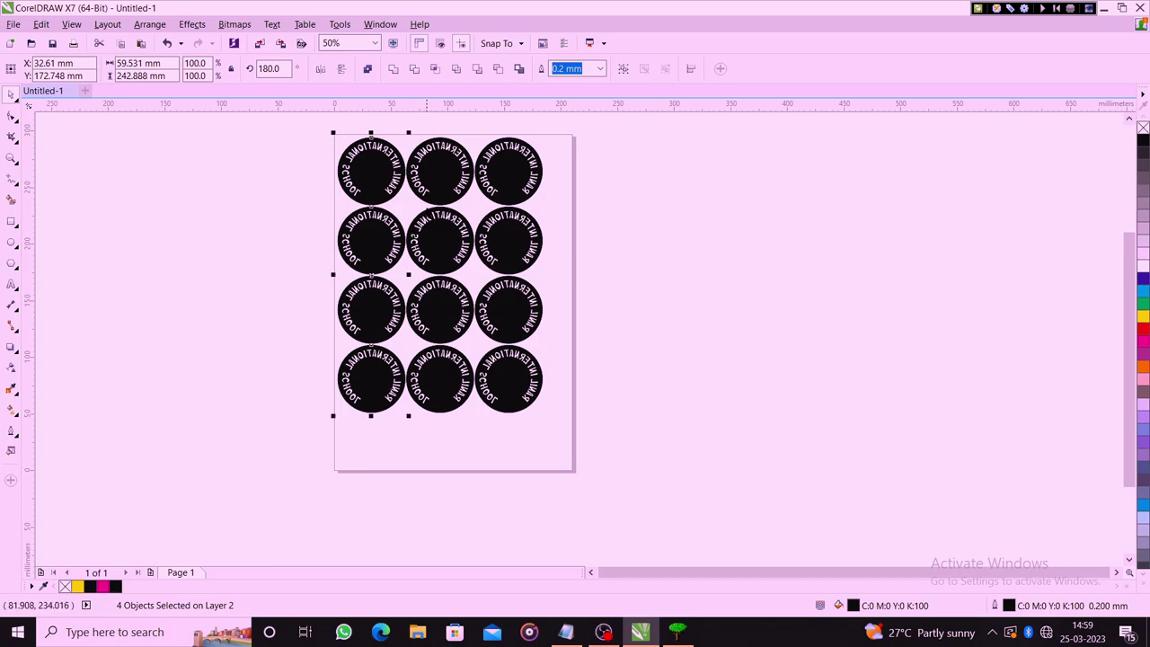
{"action": "left_click_drag", "start_coordinate": [388, 118], "coordinate": [524, 435]}
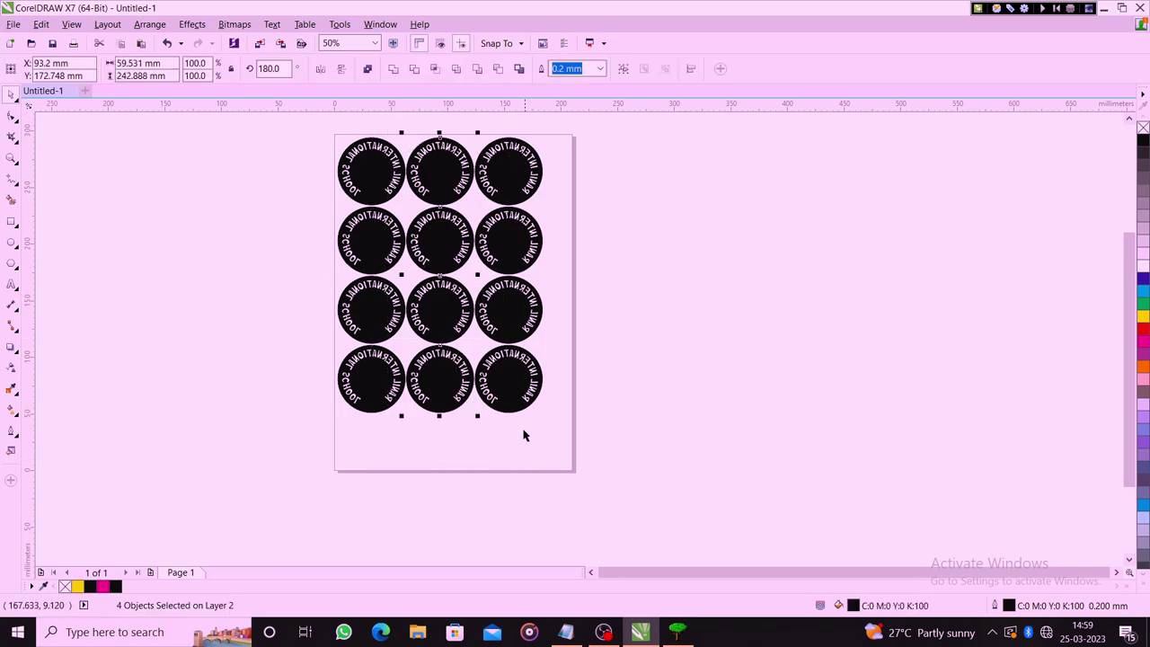
{"action": "left_click", "coordinate": [483, 134]}
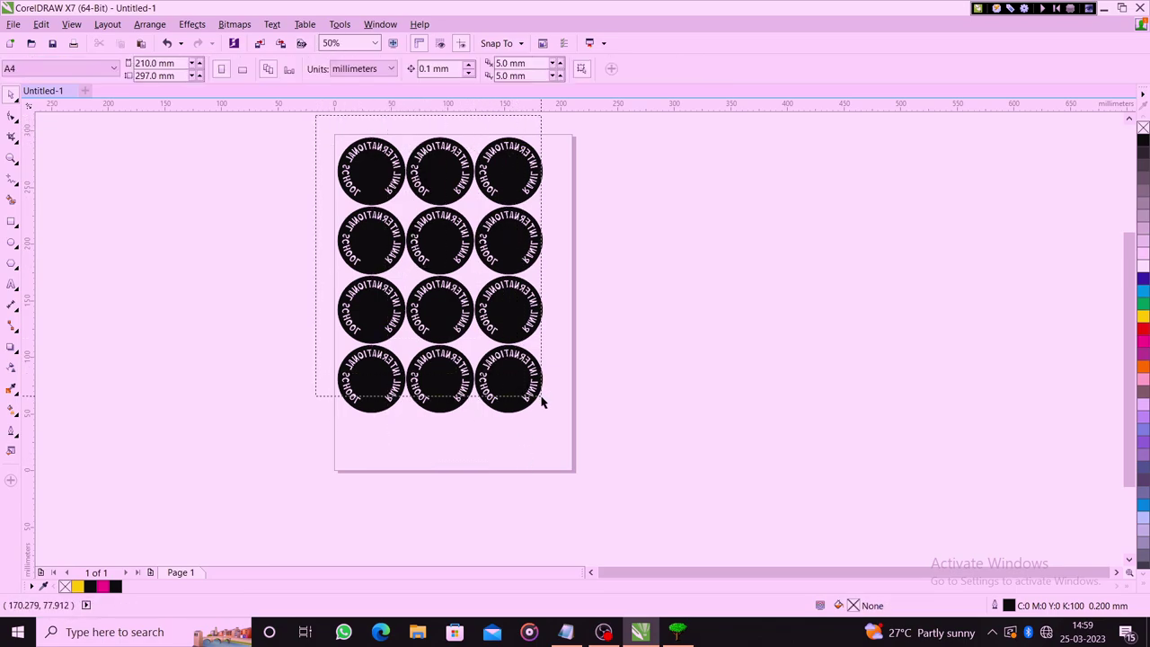
{"action": "left_click_drag", "start_coordinate": [318, 116], "coordinate": [569, 437]}
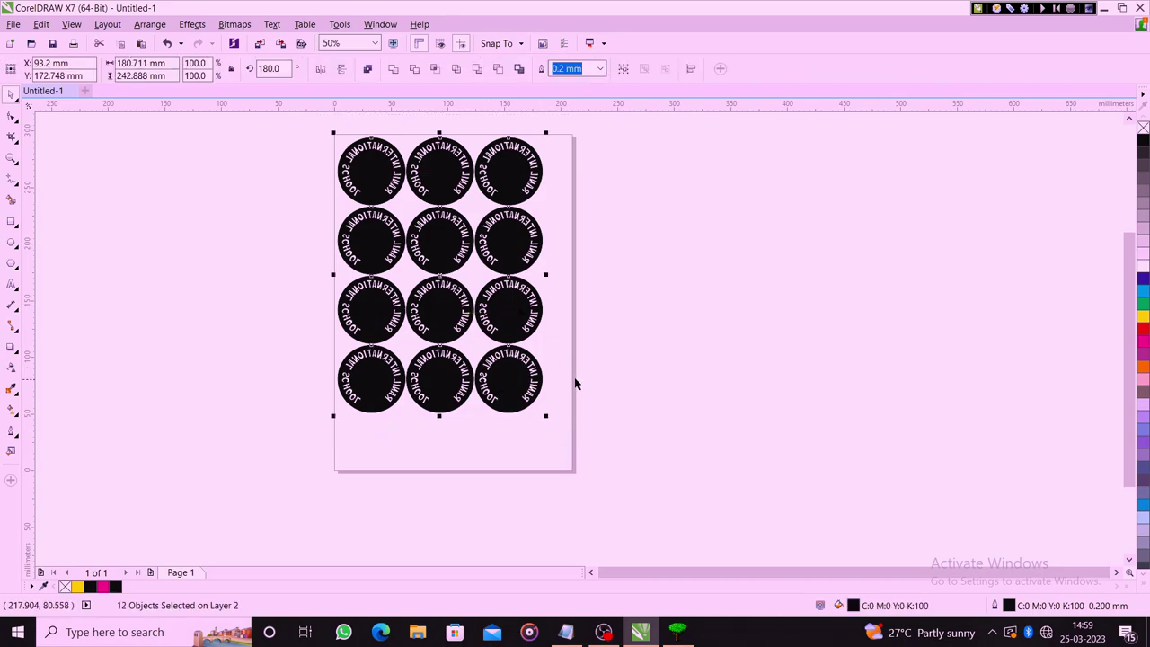
{"action": "left_click", "coordinate": [721, 290]}
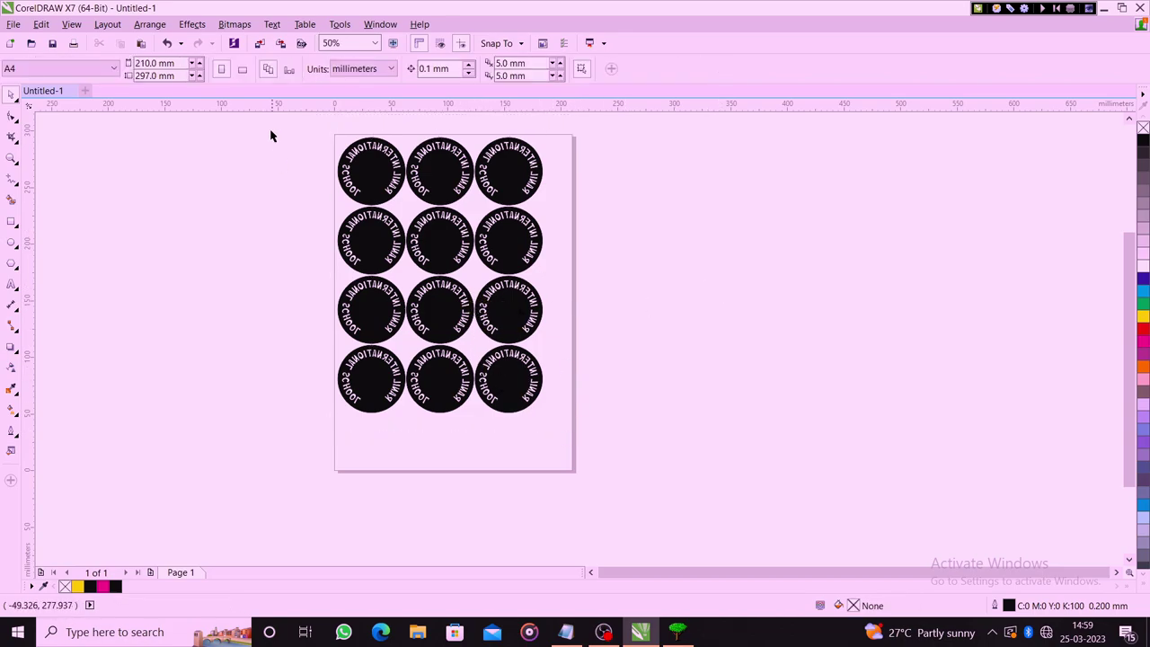
{"action": "left_click_drag", "start_coordinate": [269, 120], "coordinate": [634, 440]}
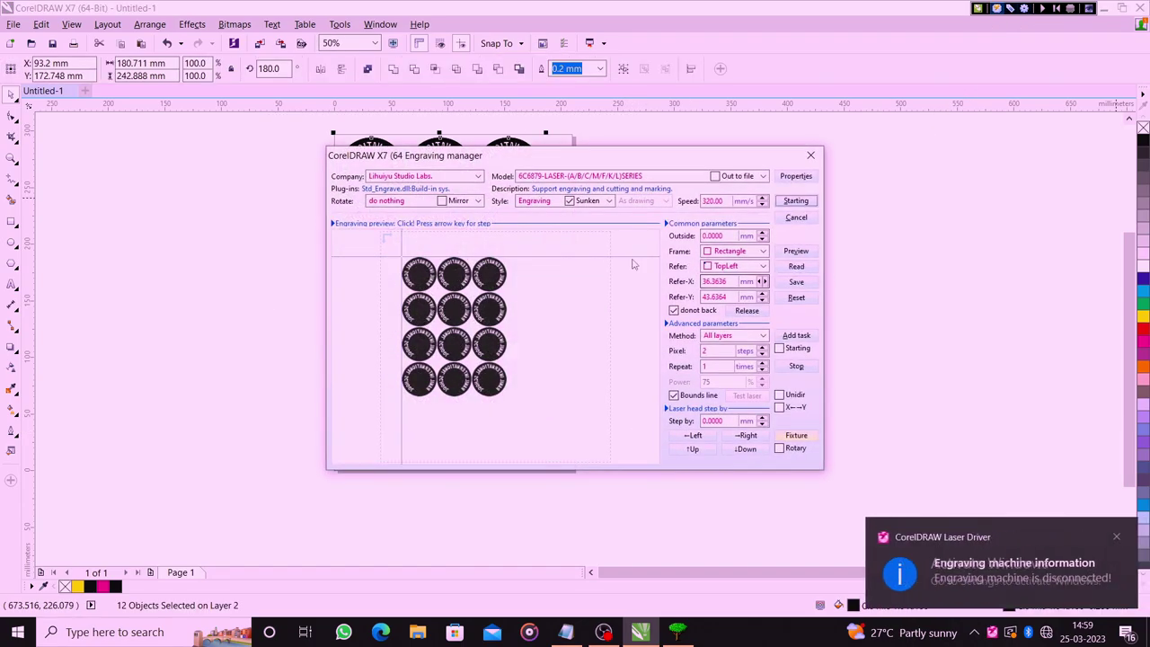
{"action": "left_click", "coordinate": [787, 218]}
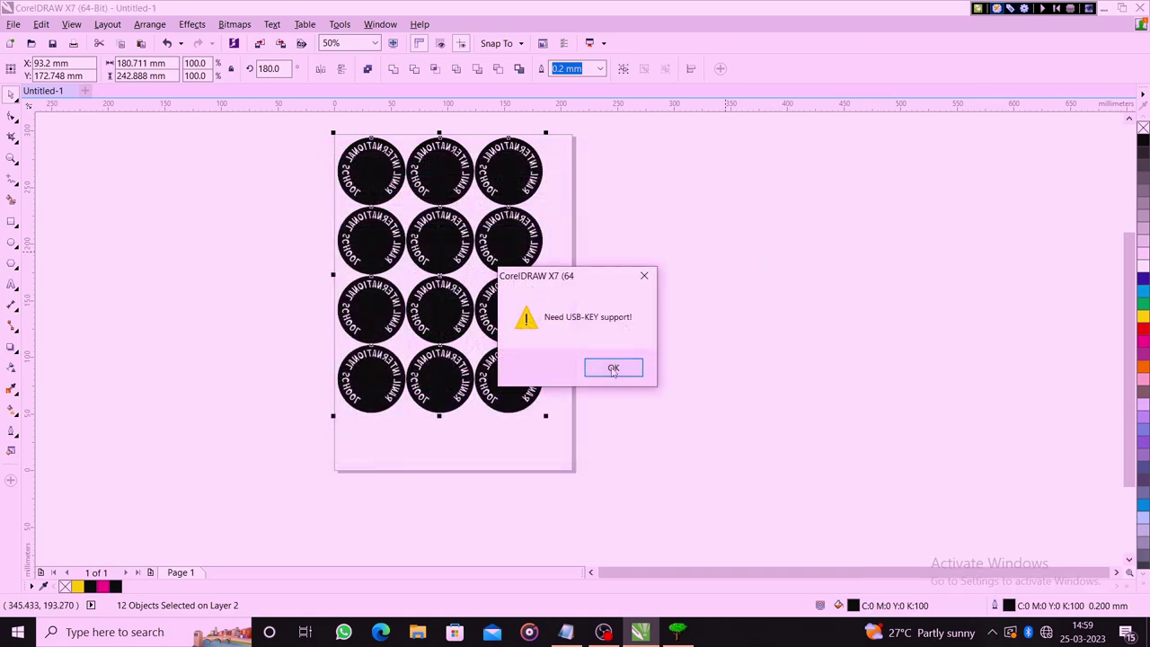
{"action": "left_click", "coordinate": [613, 368]}
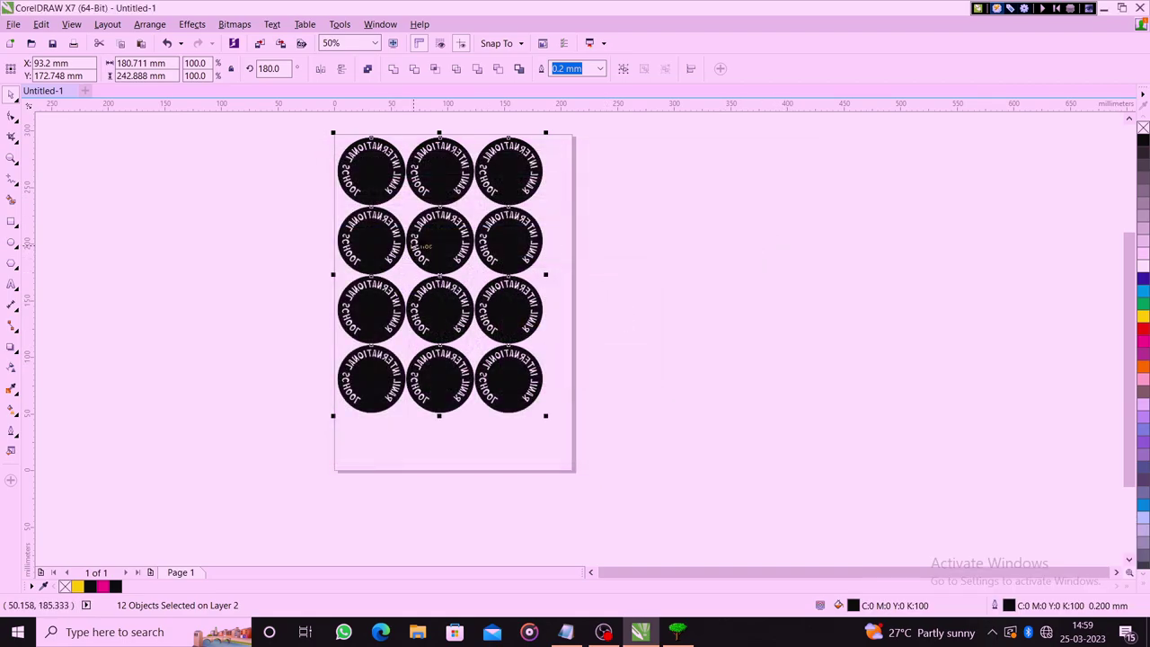
{"action": "left_click", "coordinate": [596, 224]}
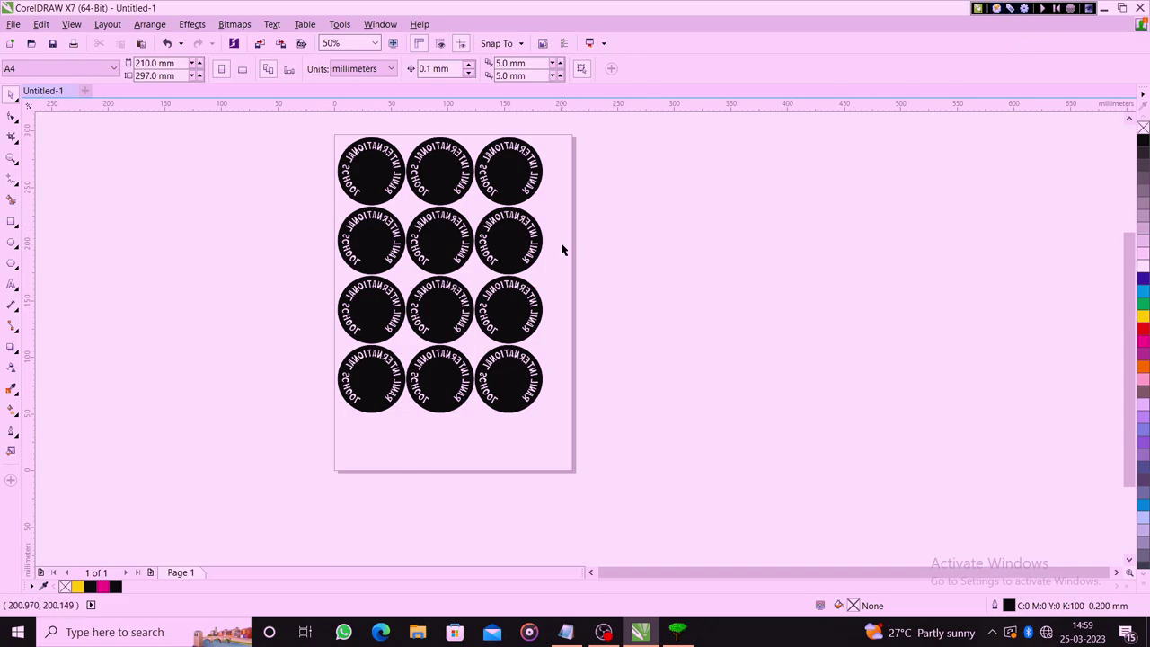
- Remove the black fill from all twelve circles
{"action": "left_click_drag", "start_coordinate": [311, 126], "coordinate": [645, 440]}
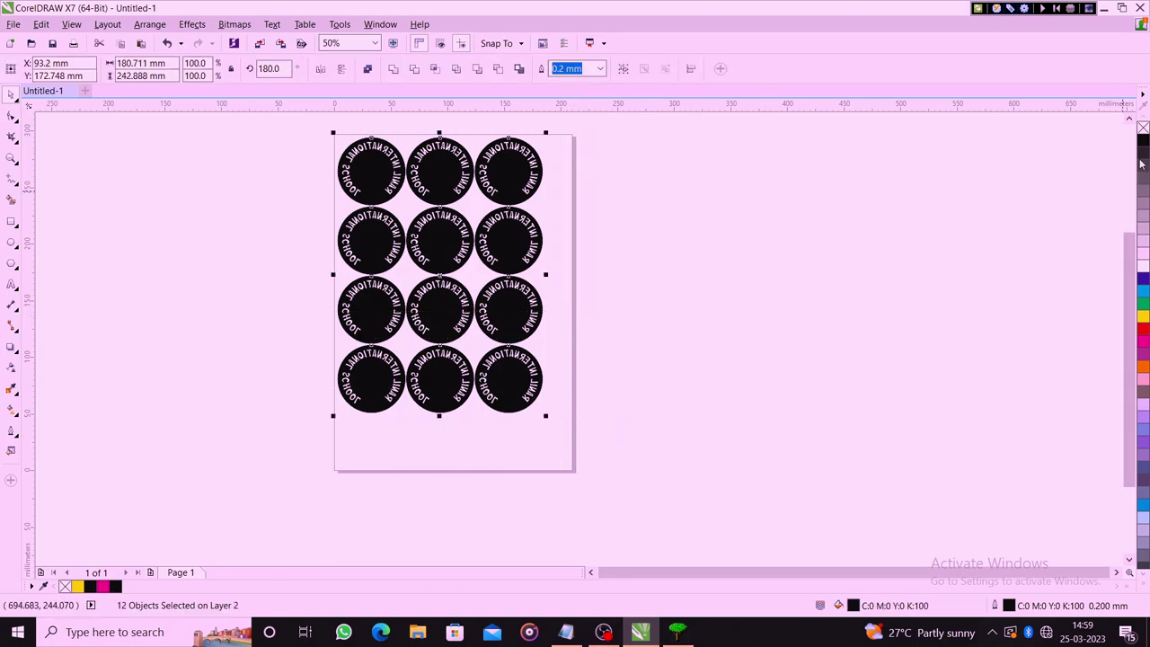
{"action": "left_click", "coordinate": [1142, 129]}
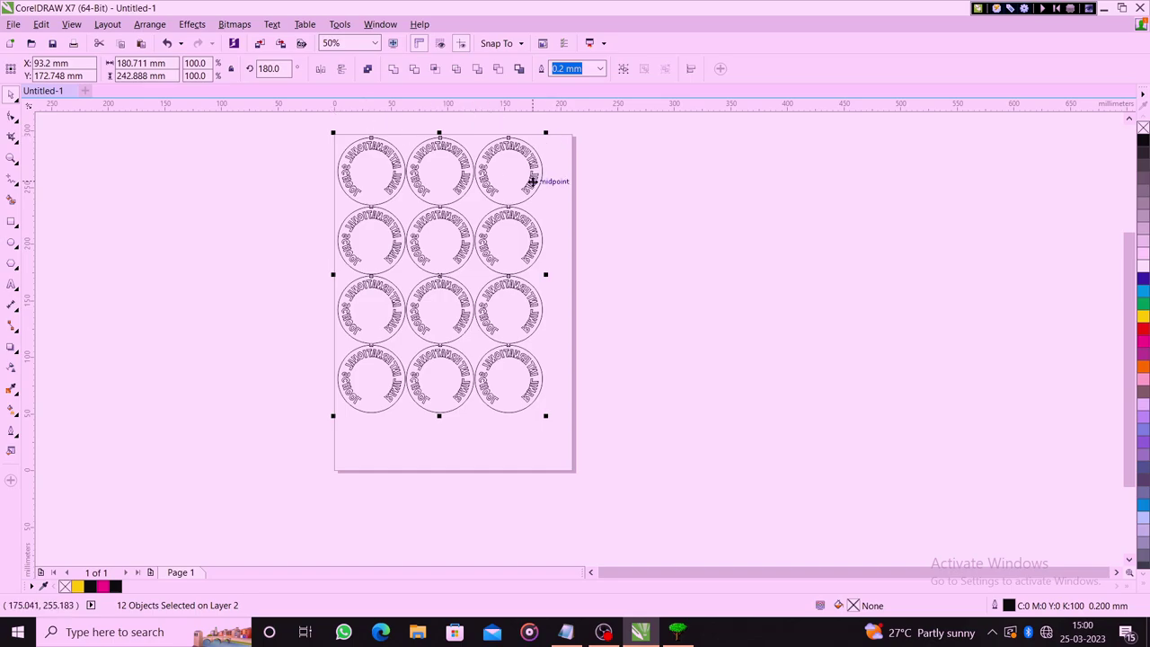
{"action": "left_click", "coordinate": [652, 216]}
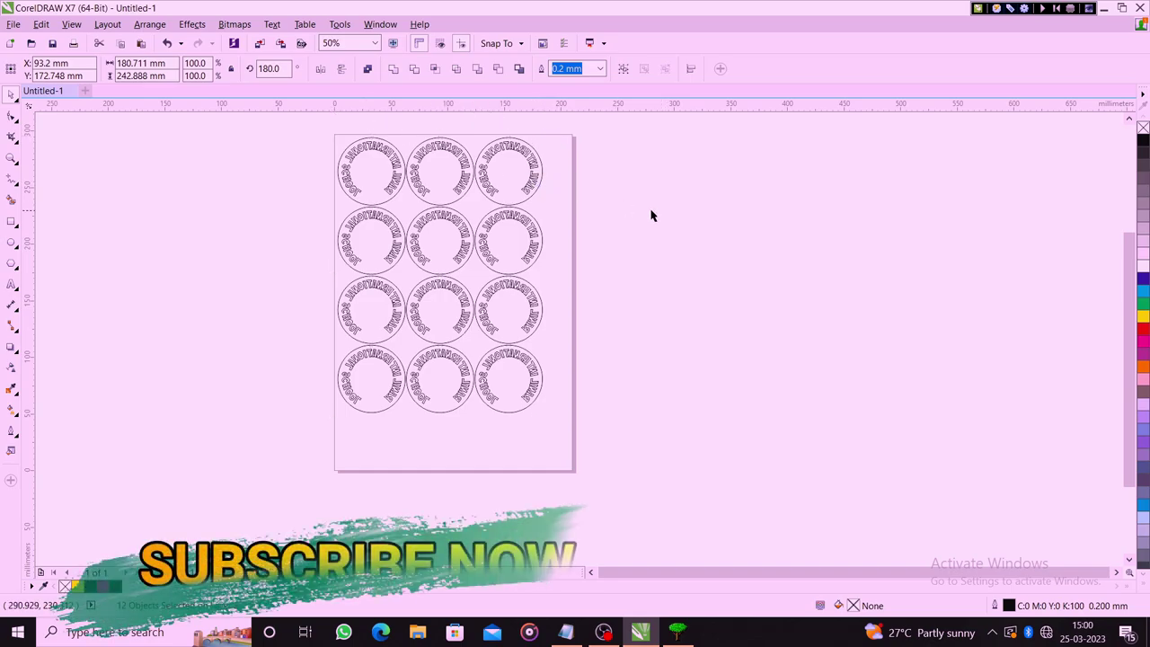
{"action": "left_click", "coordinate": [349, 164]}
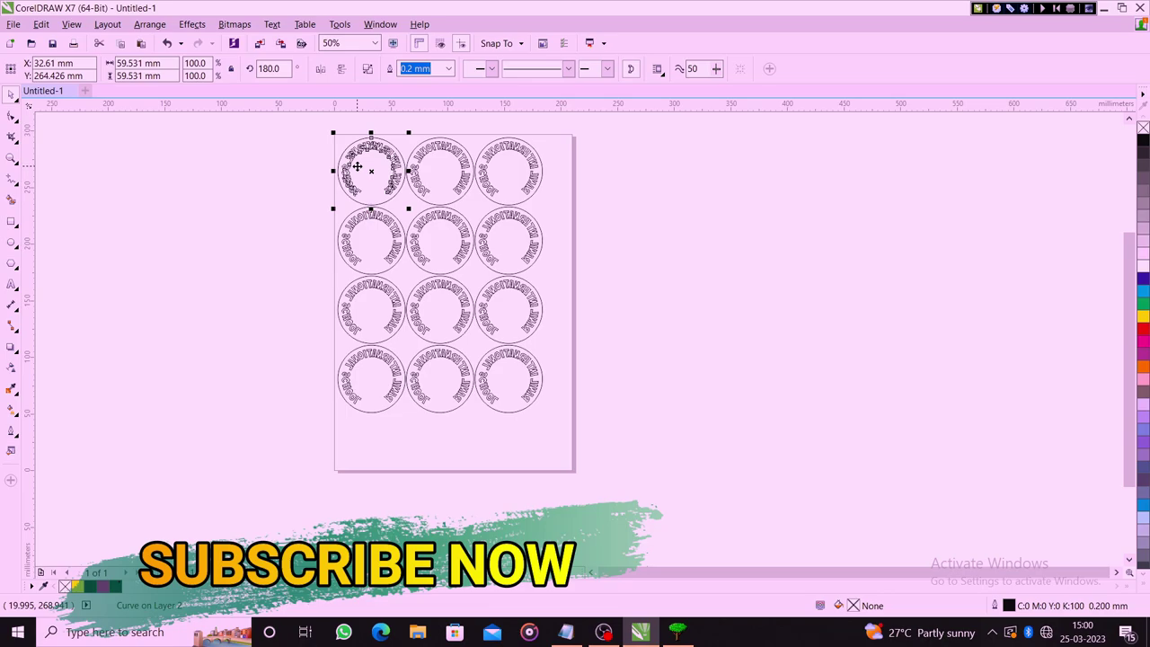
{"action": "key", "text": "super"}
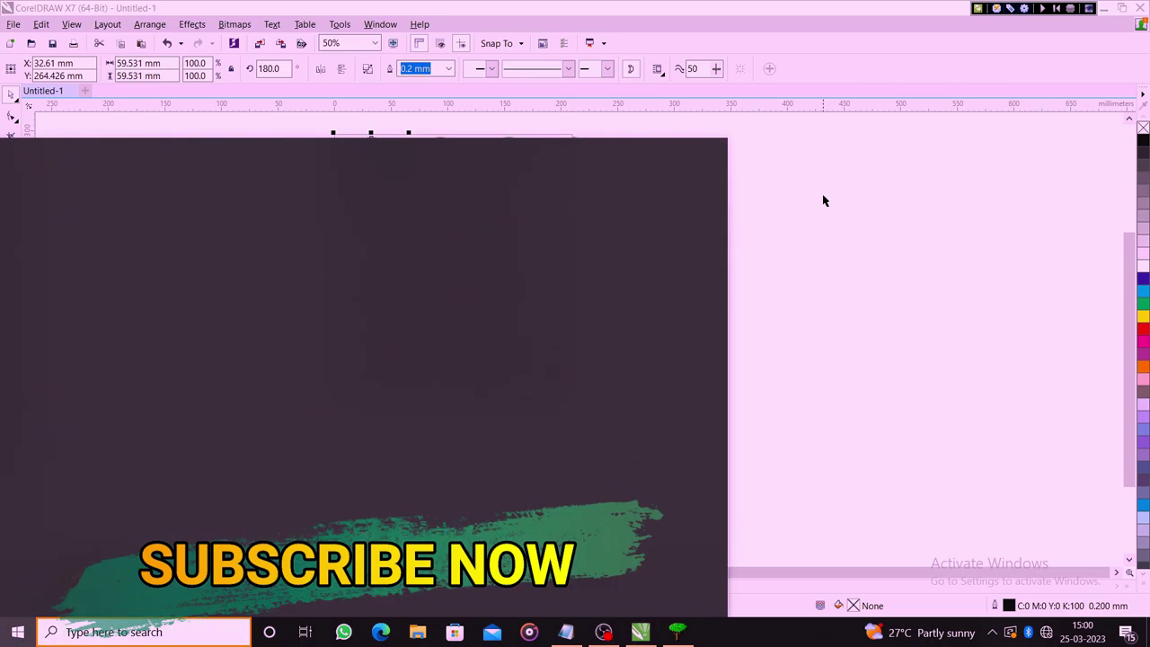
{"action": "left_click", "coordinate": [823, 199]}
{"action": "left_click", "coordinate": [352, 167]}
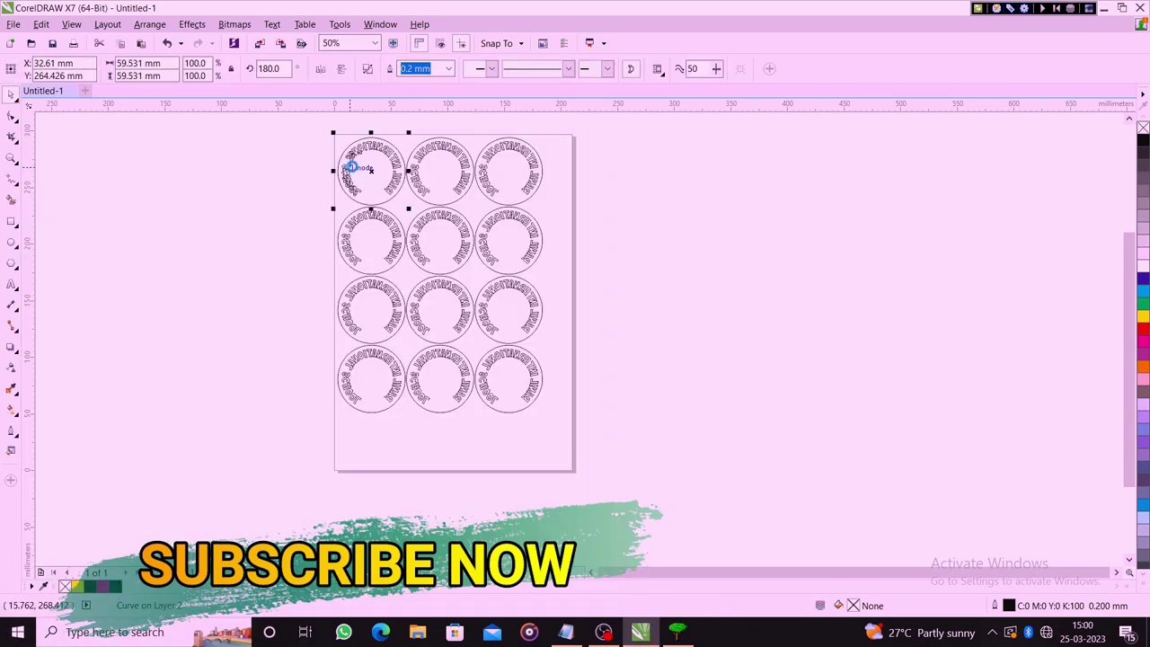
- Delete the curved text from the first two circles, breaking the second apart with Ctrl+K
{"action": "left_click_drag", "start_coordinate": [291, 135], "coordinate": [413, 206]}
{"action": "key", "text": "Delete"}
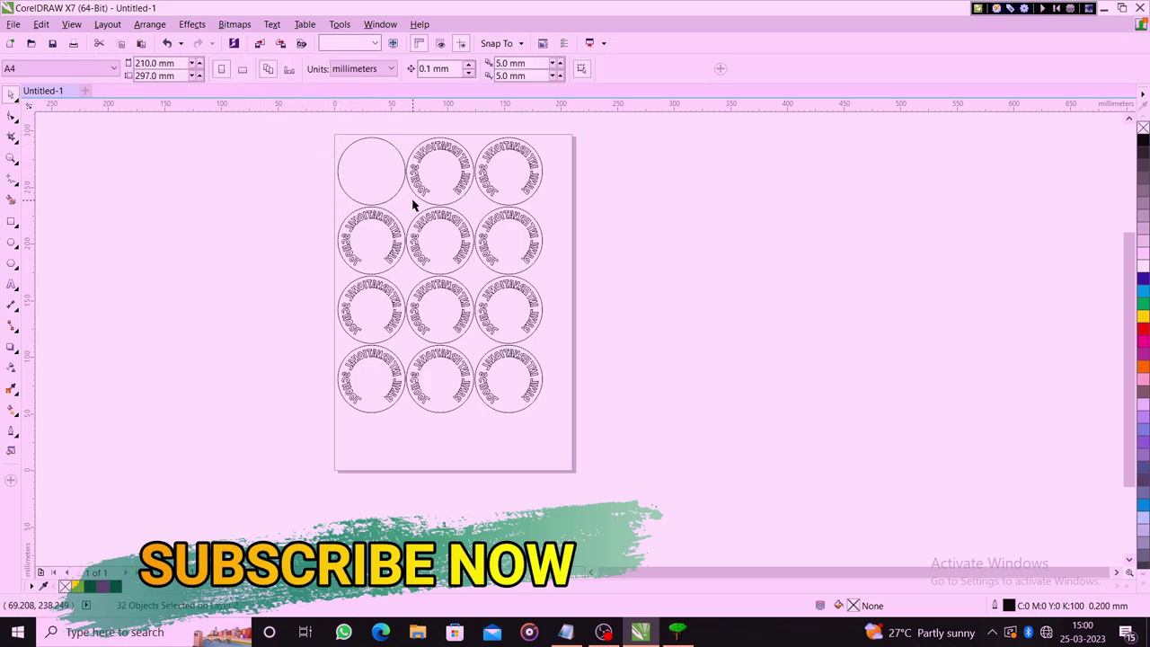
{"action": "scroll", "coordinate": [398, 171], "scroll_direction": "up", "scroll_amount": 1}
{"action": "left_click", "coordinate": [446, 205]}
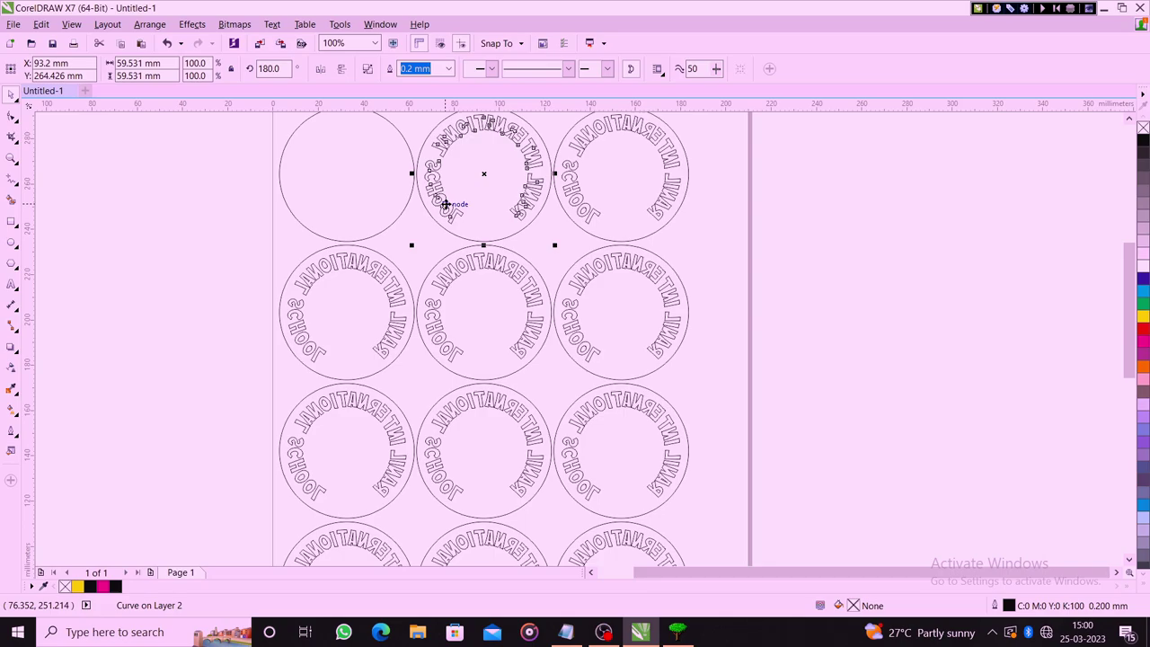
{"action": "key", "text": "ctrl+k"}
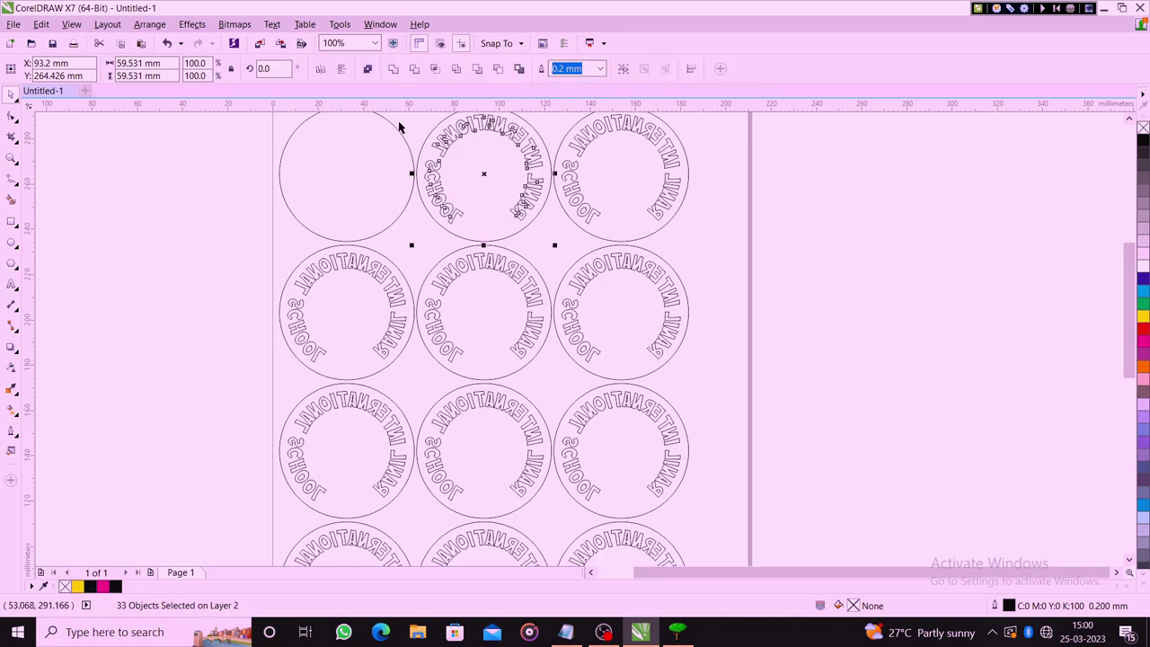
{"action": "left_click", "coordinate": [441, 155]}
{"action": "scroll", "coordinate": [435, 165], "scroll_direction": "down", "scroll_amount": 1}
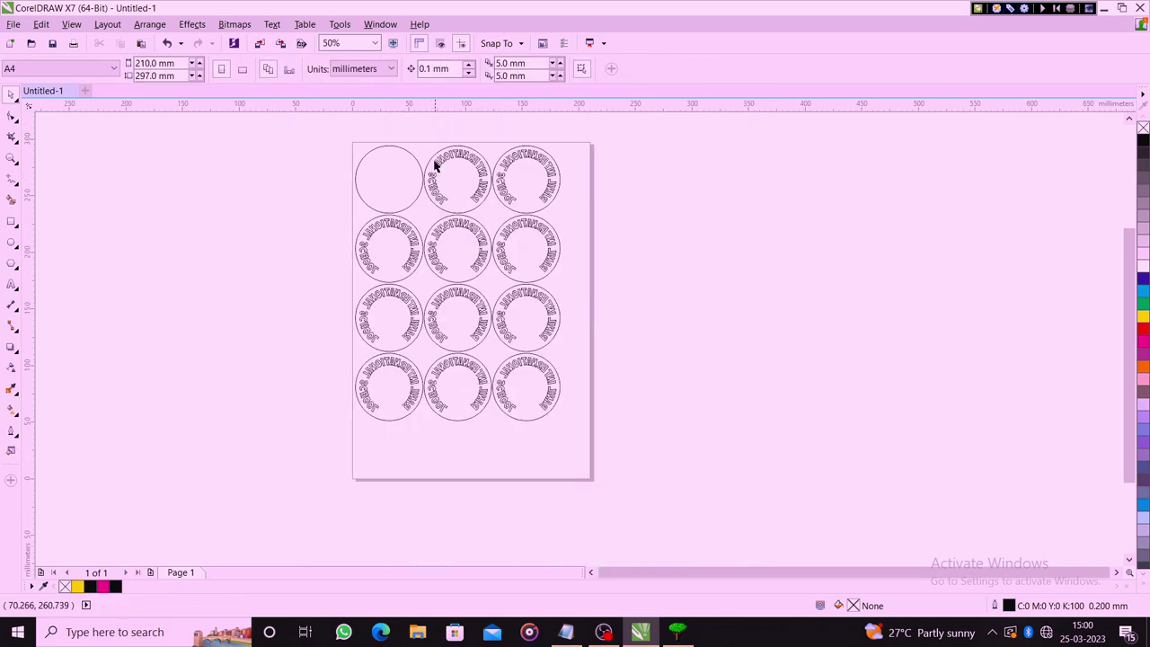
{"action": "left_click_drag", "start_coordinate": [421, 137], "coordinate": [498, 212]}
{"action": "key", "text": "Delete"}
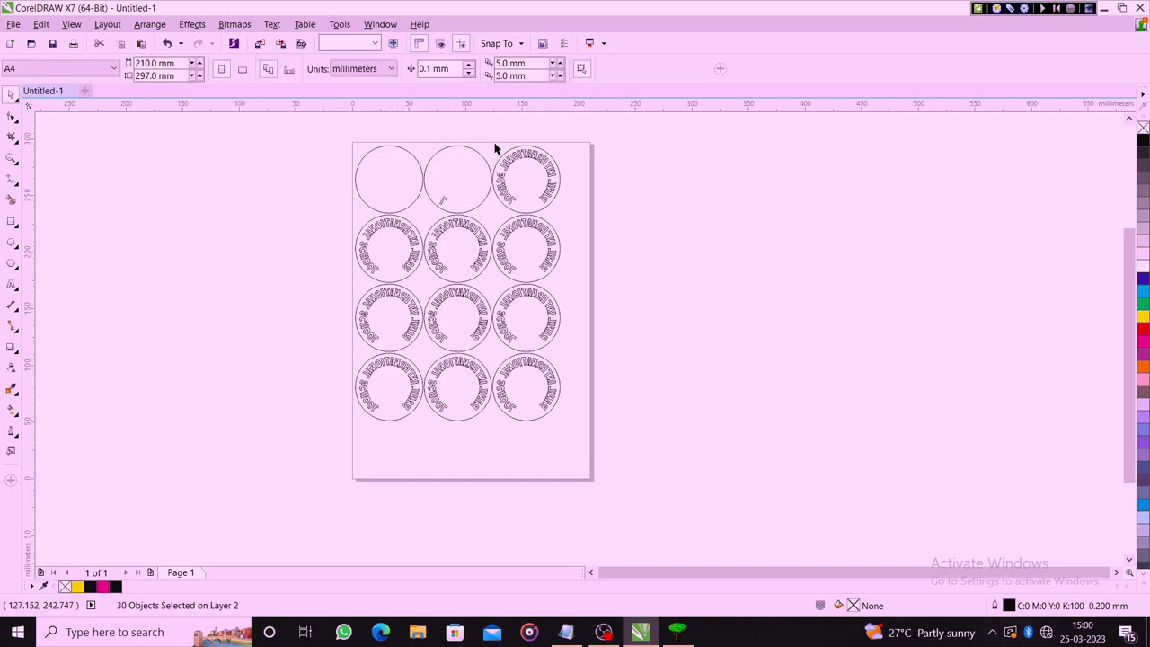
{"action": "mouse_move", "coordinate": [488, 135]}
{"action": "left_mouse_down"}
{"action": "mouse_move", "coordinate": [543, 205]}
{"action": "mouse_move", "coordinate": [560, 208]}
{"action": "left_mouse_up"}
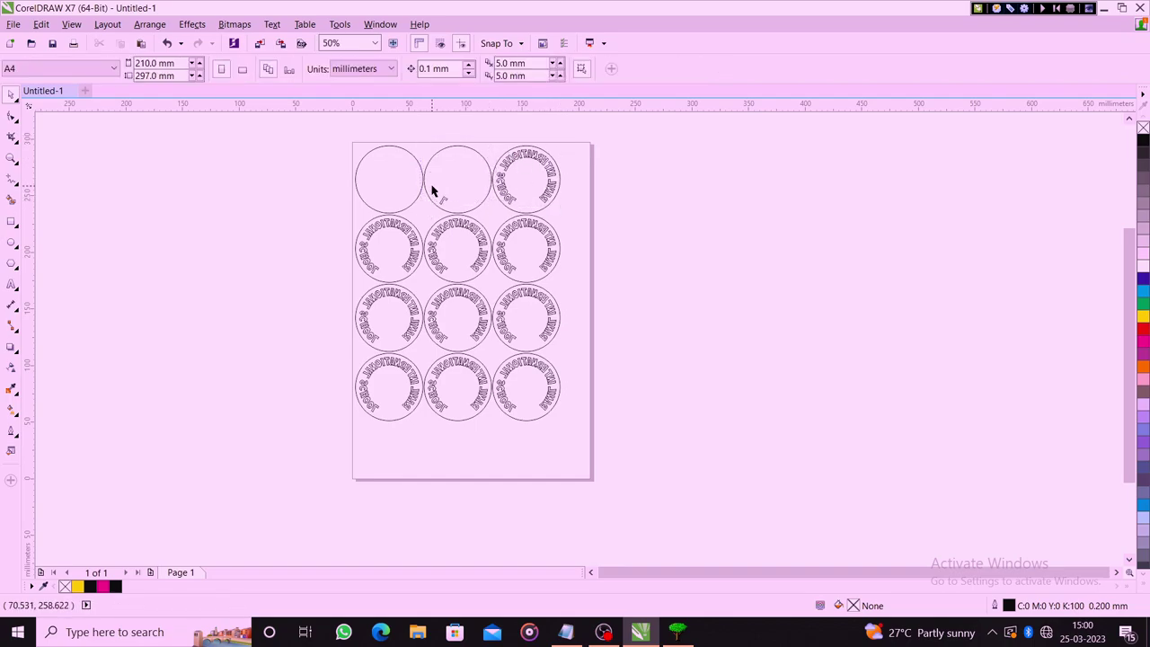
{"action": "left_click_drag", "start_coordinate": [441, 194], "coordinate": [457, 218]}
{"action": "key", "text": "Delete"}
- Mirror and delete the text in the third circle and the second-row left circle
{"action": "left_click", "coordinate": [508, 171]}
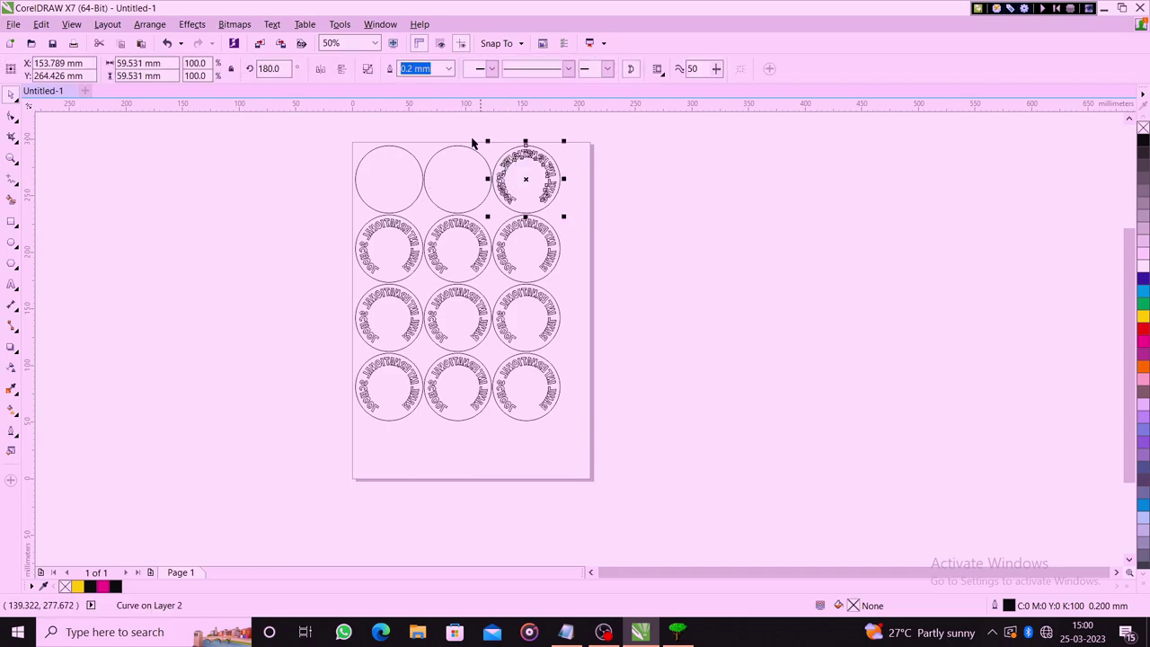
{"action": "left_click", "coordinate": [367, 68]}
{"action": "left_click_drag", "start_coordinate": [490, 132], "coordinate": [577, 211]}
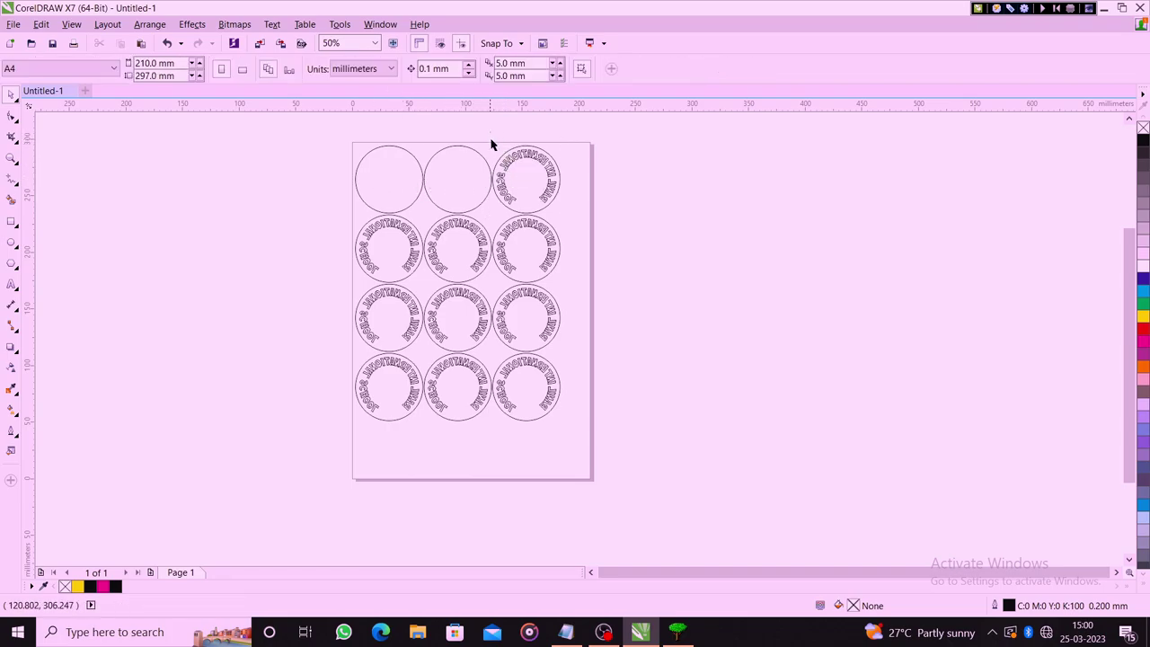
{"action": "key", "text": "Delete"}
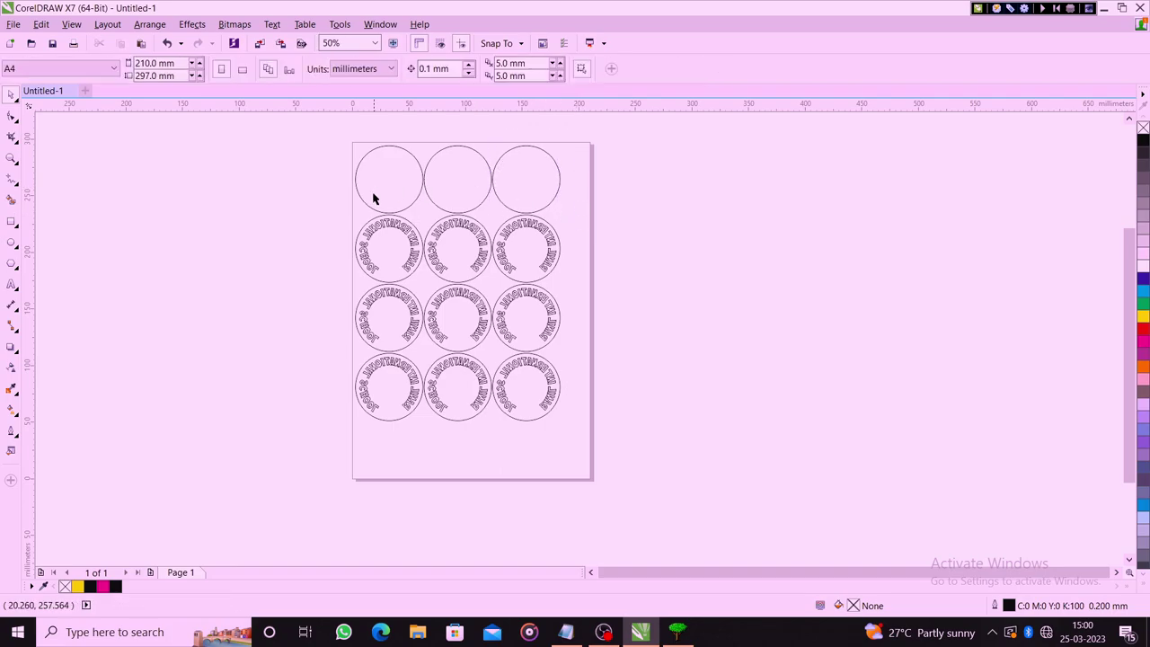
{"action": "left_click_drag", "start_coordinate": [313, 214], "coordinate": [434, 284]}
{"action": "left_click", "coordinate": [368, 68]}
{"action": "left_click_drag", "start_coordinate": [321, 199], "coordinate": [432, 280]}
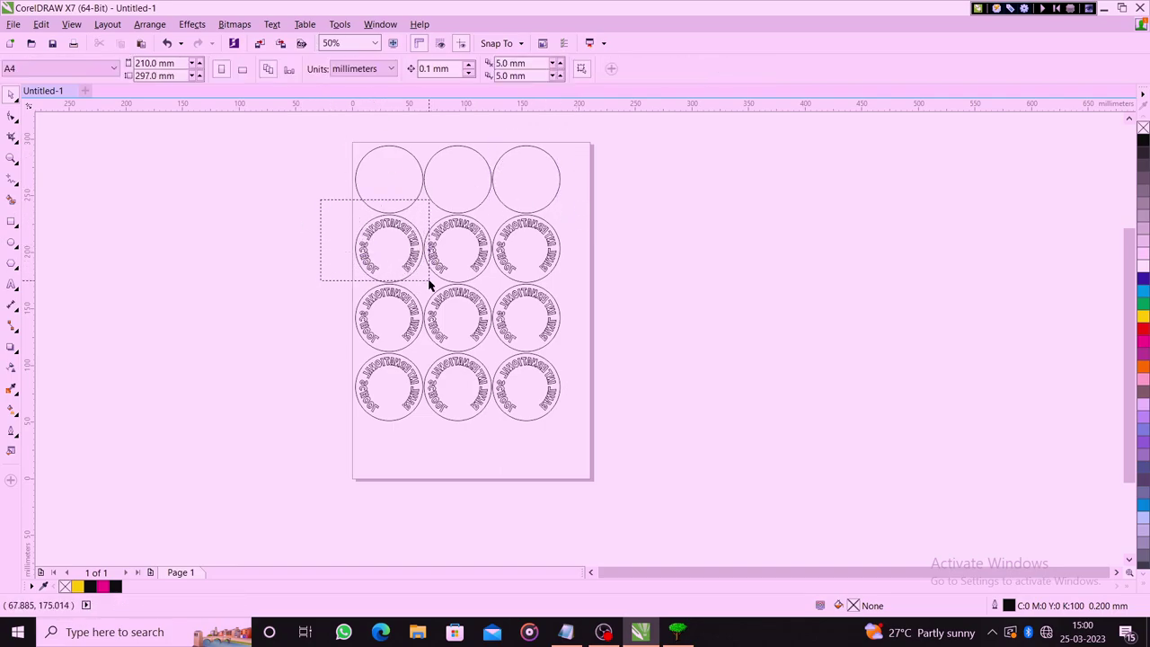
{"action": "key", "text": "Delete"}
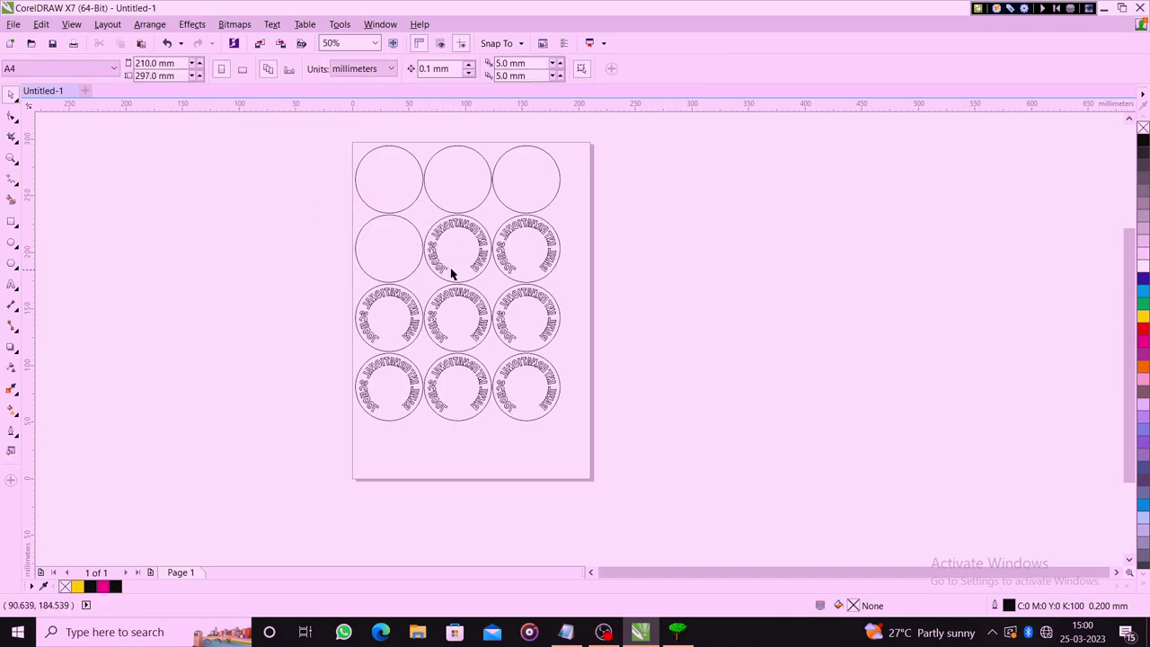
- Combine all twelve circles into one curve with Ctrl+L, undoing an accidental copy
{"action": "left_click_drag", "start_coordinate": [307, 141], "coordinate": [693, 457]}
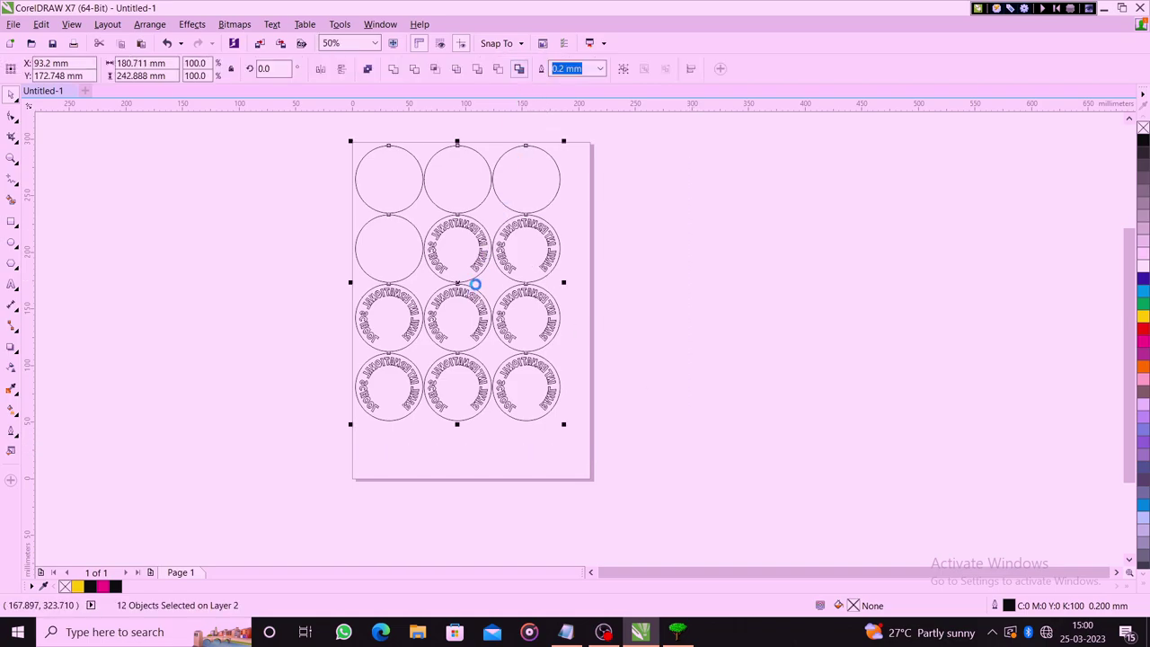
{"action": "key", "text": "ctrl+l"}
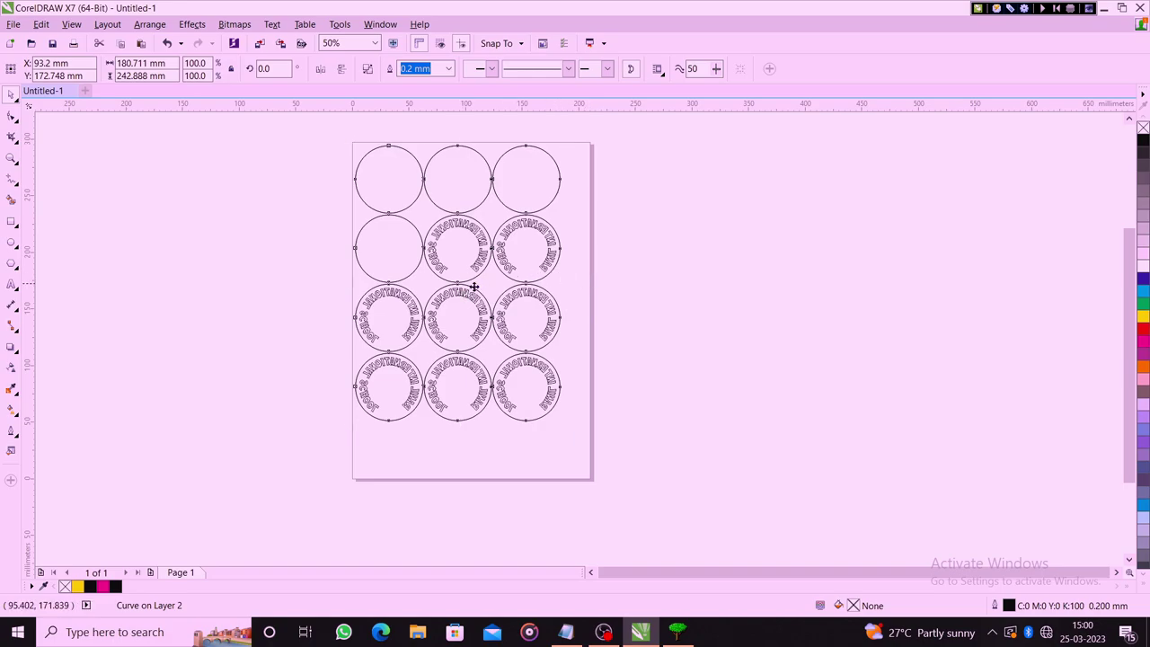
{"action": "left_click_drag", "start_coordinate": [460, 297], "coordinate": [774, 300]}
{"action": "key", "text": "ctrl+z"}
- Delete the grid's remaining curved text, then undo to bring the circles back
{"action": "right_click", "coordinate": [455, 282]}
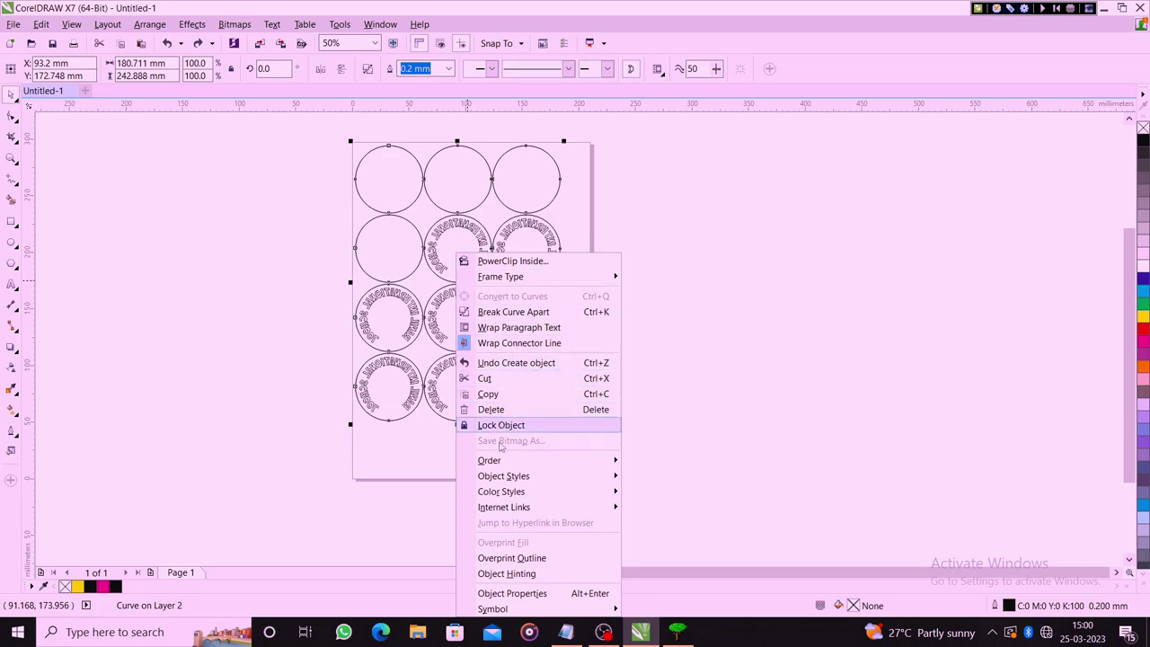
{"action": "left_click", "coordinate": [493, 394]}
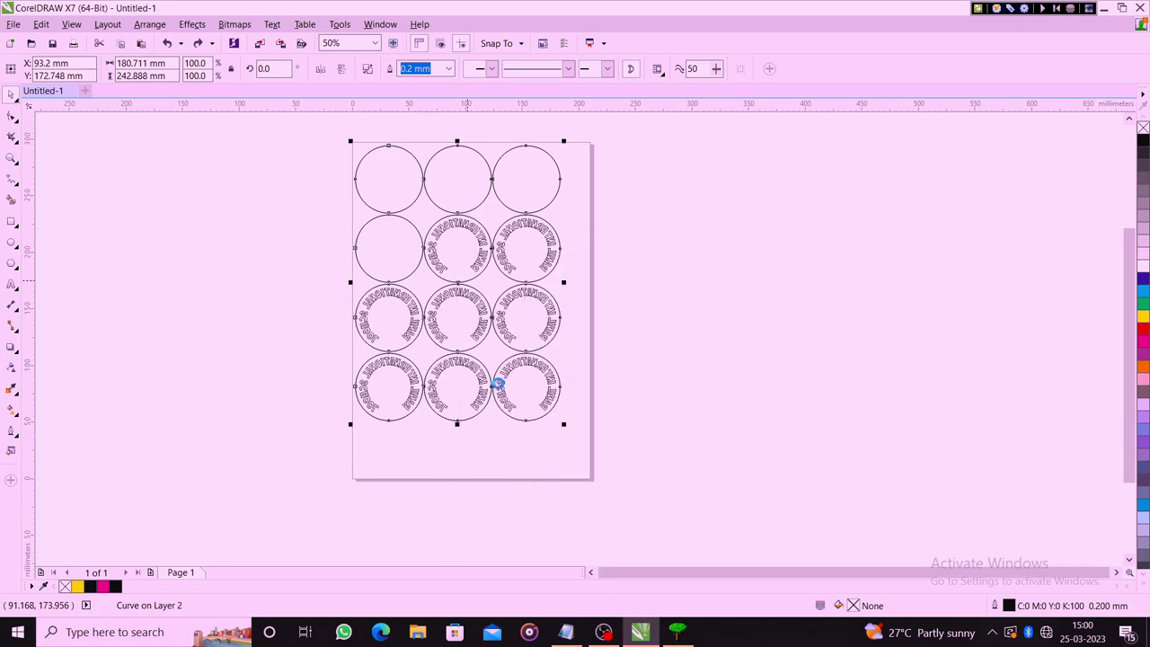
{"action": "left_click", "coordinate": [480, 318]}
{"action": "mouse_move", "coordinate": [338, 129]}
{"action": "left_mouse_down"}
{"action": "mouse_move", "coordinate": [584, 367]}
{"action": "mouse_move", "coordinate": [642, 439]}
{"action": "left_mouse_up"}
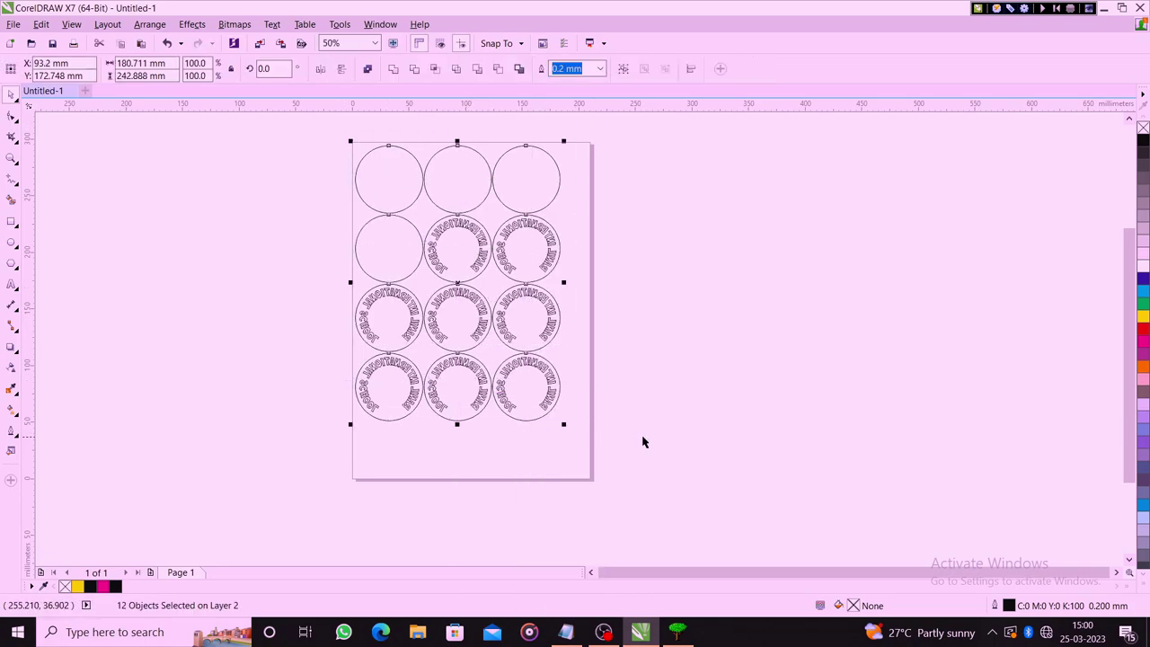
{"action": "key", "text": "Delete"}
{"action": "key", "text": "ctrl+z"}
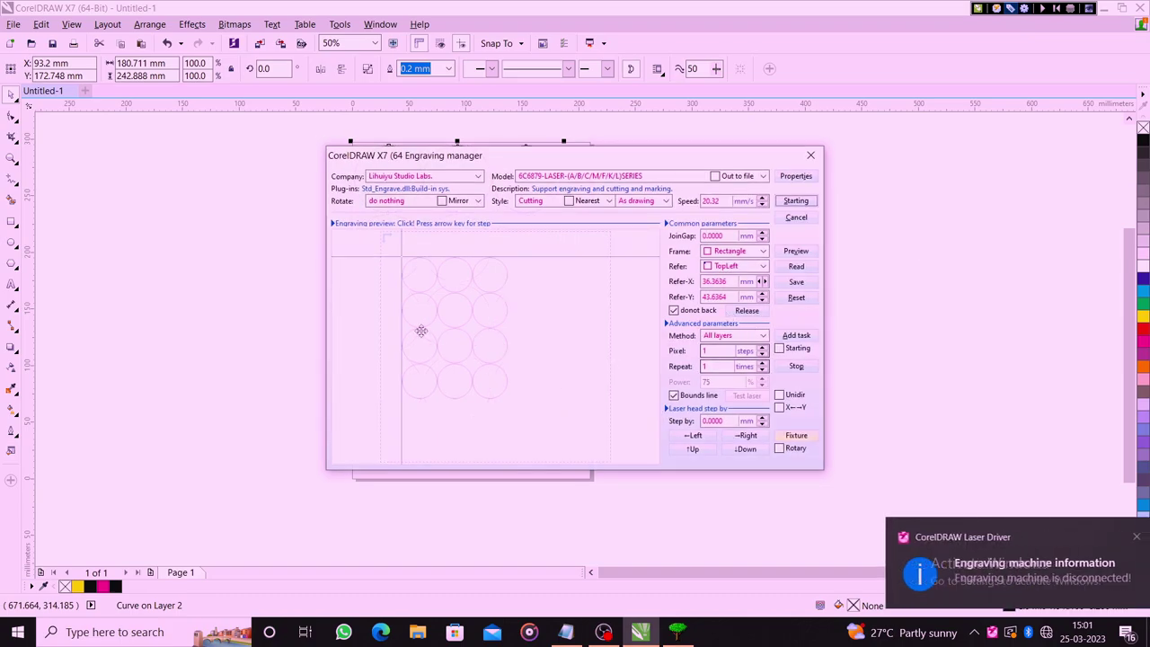
- Start engraving the circle grid, dismiss the USB-KEY warning, then delete the twelve circles
{"action": "left_click", "coordinate": [795, 201]}
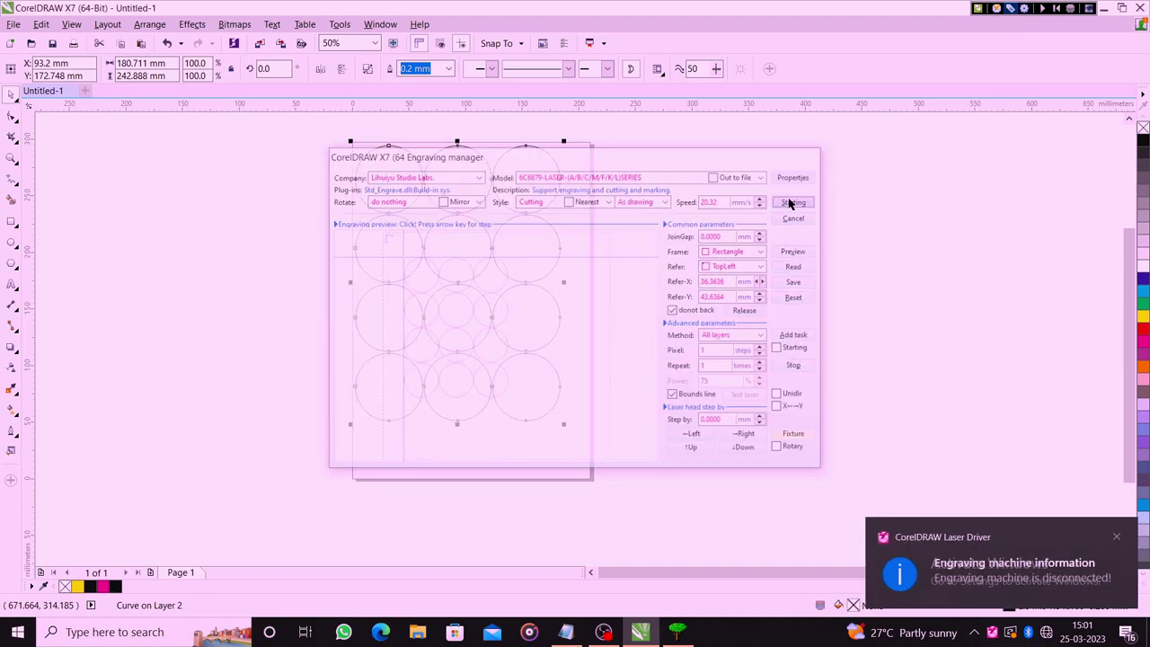
{"action": "left_click", "coordinate": [634, 367]}
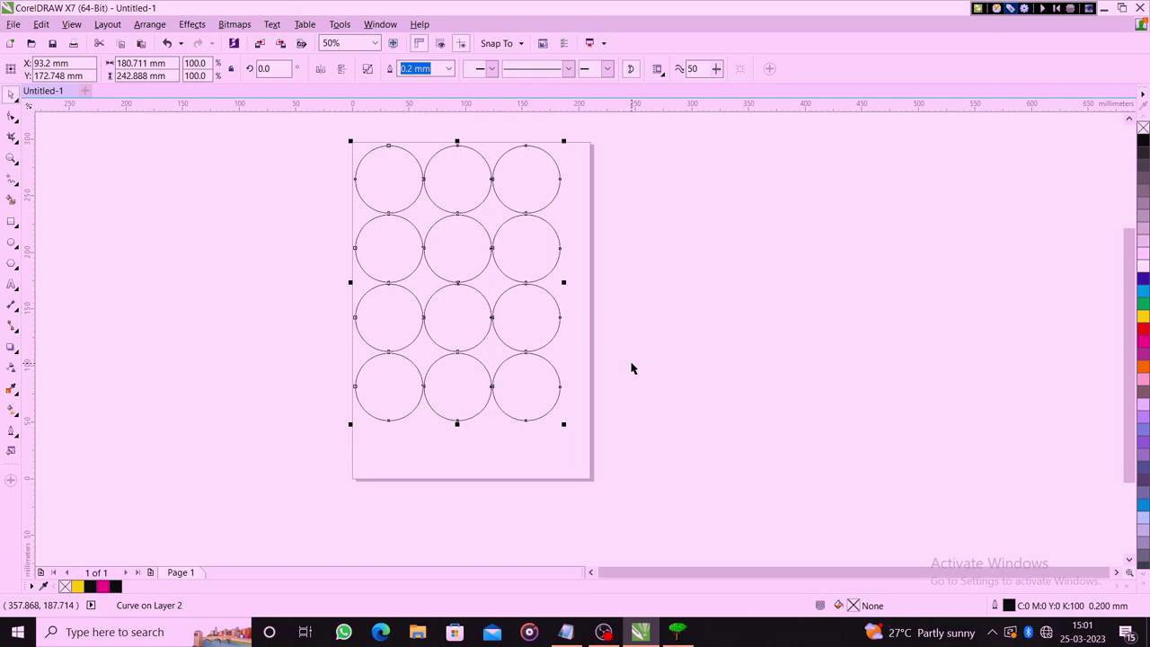
{"action": "key", "text": "Delete"}
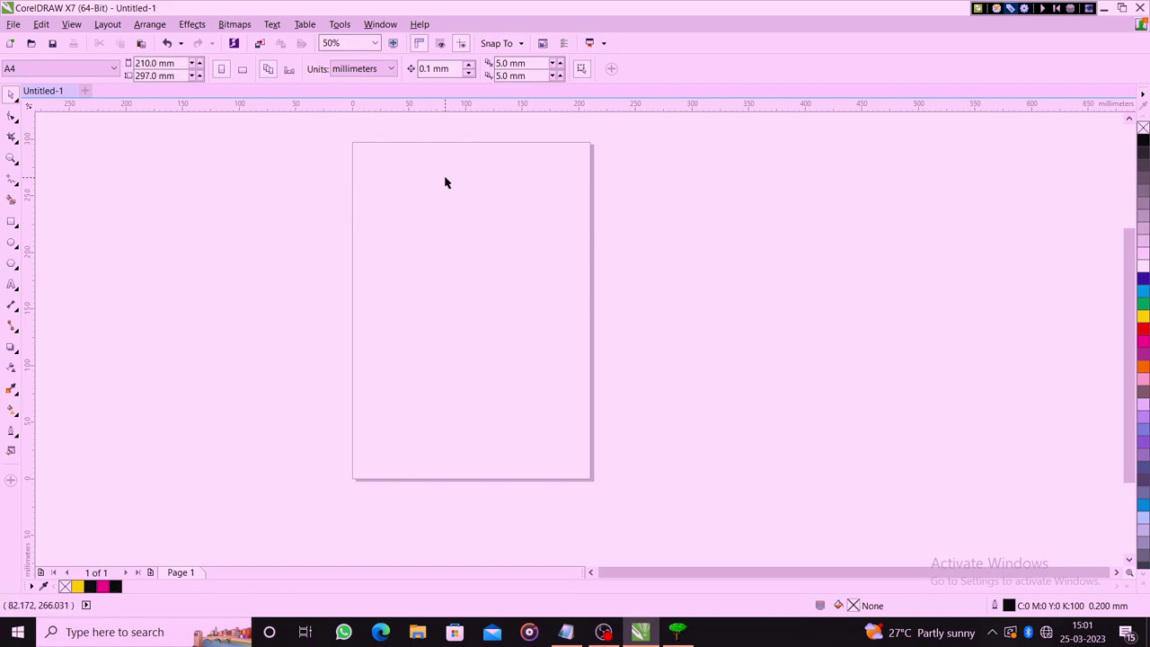
- Draw a five-point star with the Star tool from the Polygon flyout
{"action": "scroll", "coordinate": [440, 183], "scroll_direction": "up", "scroll_amount": 1}
{"action": "scroll", "coordinate": [343, 316], "scroll_direction": "down", "scroll_amount": 1}
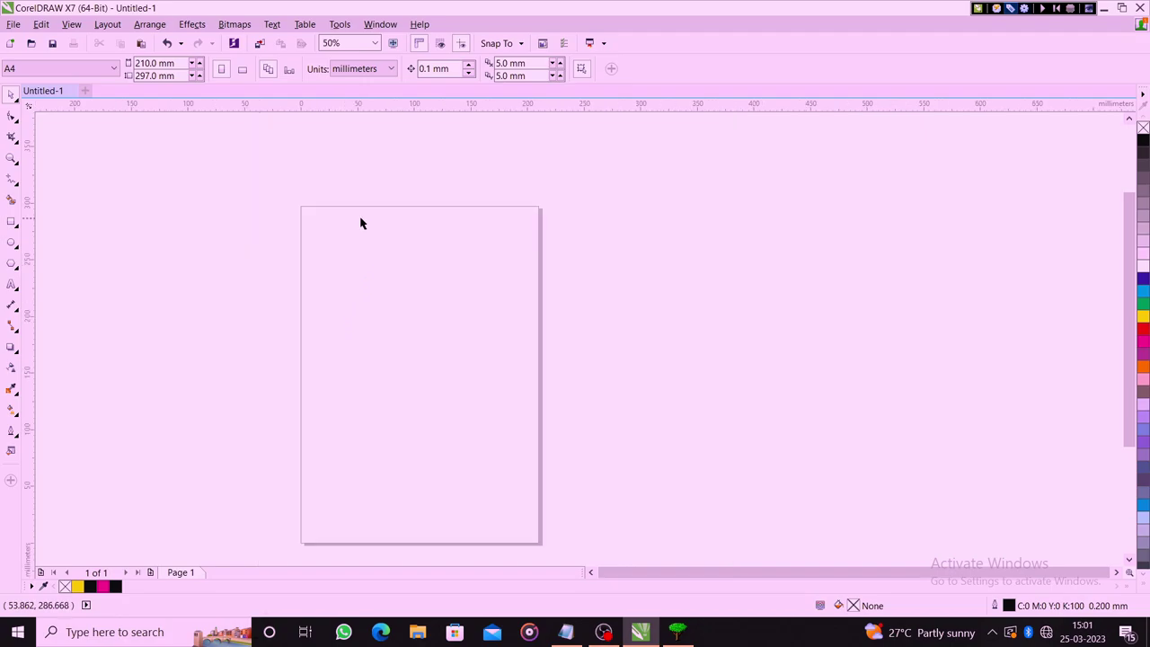
{"action": "left_click", "coordinate": [11, 224]}
{"action": "scroll", "coordinate": [323, 231], "scroll_direction": "up", "scroll_amount": 1}
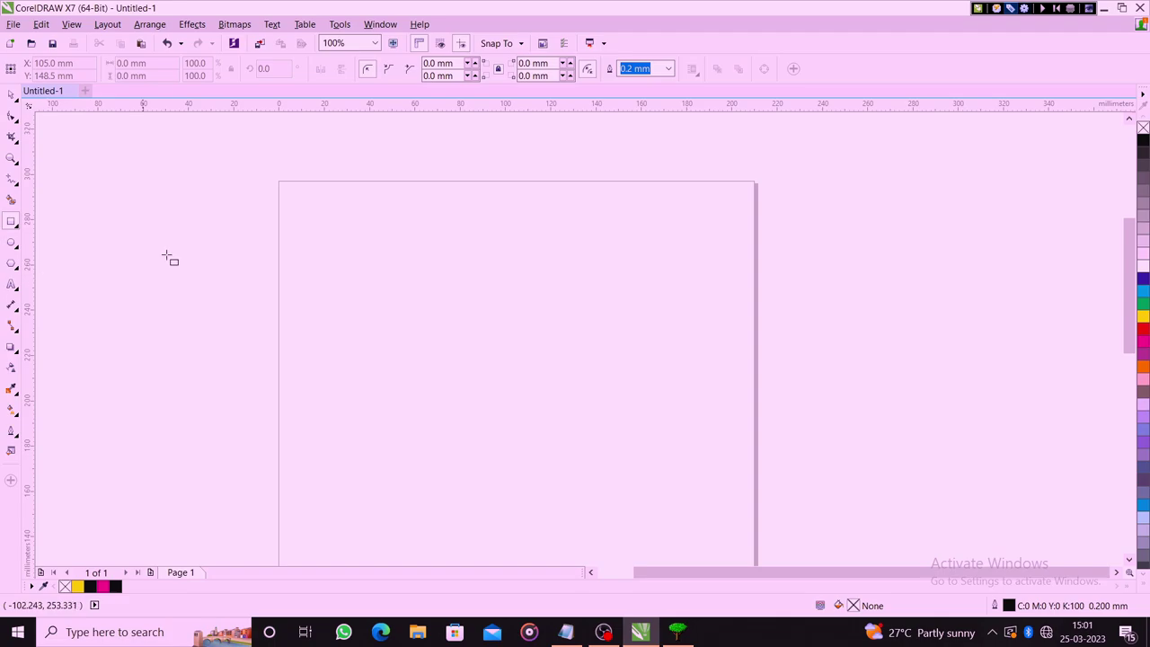
{"action": "left_click", "coordinate": [12, 264]}
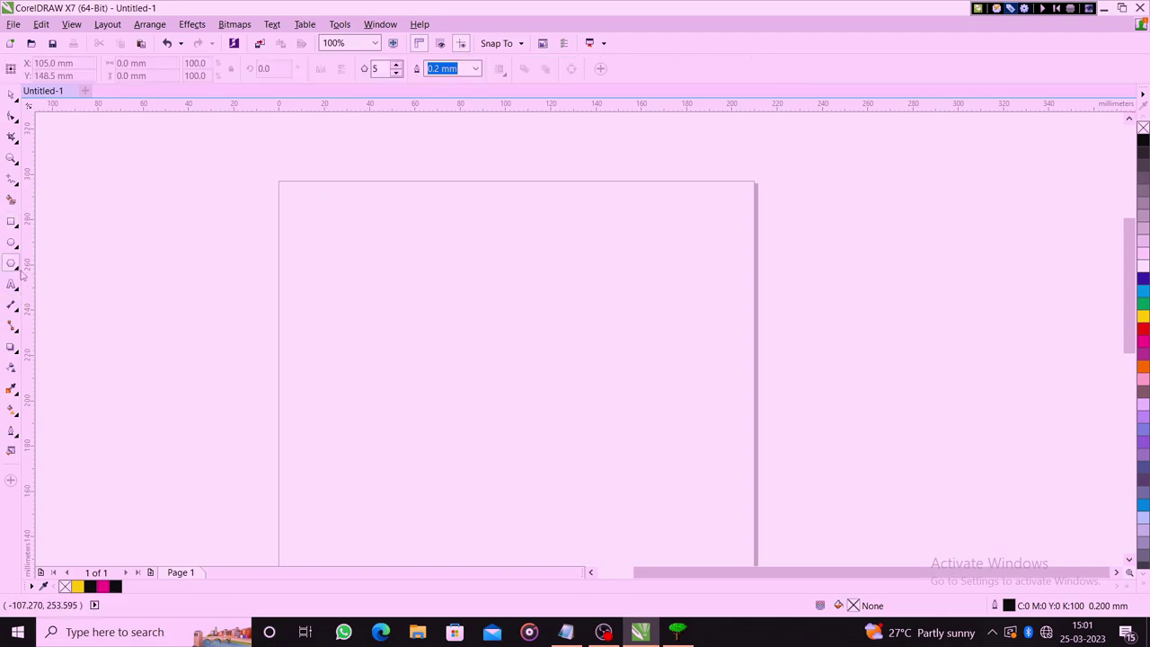
{"action": "left_click", "coordinate": [21, 271]}
{"action": "left_click", "coordinate": [54, 278]}
{"action": "left_click_drag", "start_coordinate": [333, 200], "coordinate": [543, 397]}
- Reposition the star toward the upper-left of the page with the Pick tool
{"action": "key", "text": "space"}
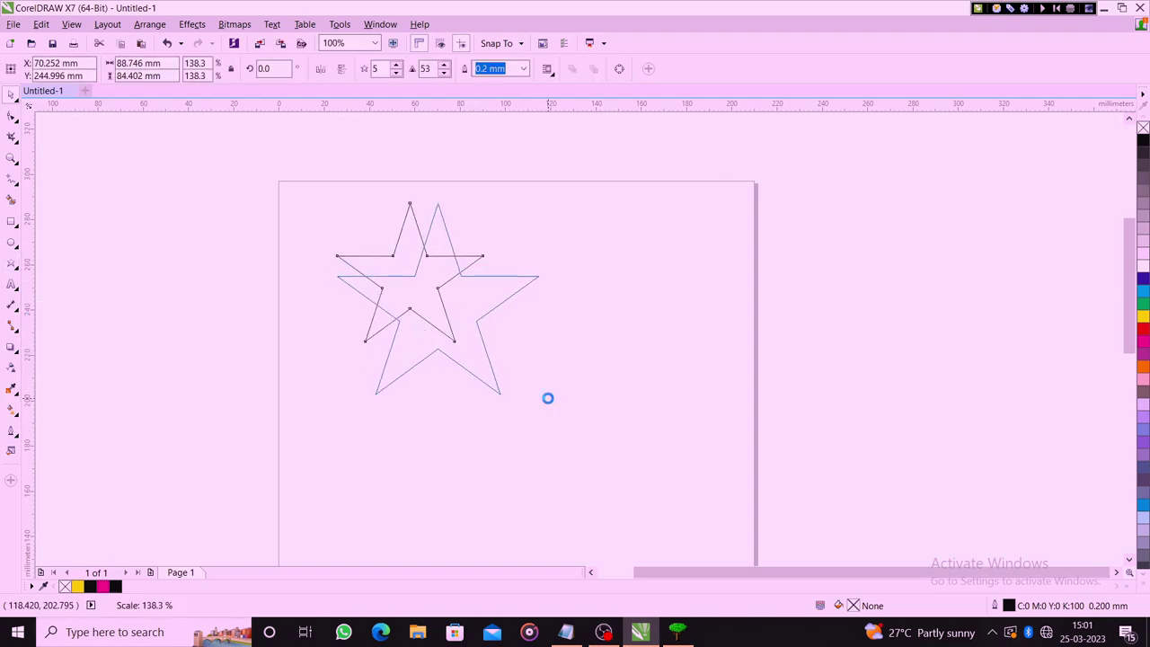
{"action": "mouse_move", "coordinate": [435, 302]}
{"action": "left_mouse_down"}
{"action": "mouse_move", "coordinate": [409, 265]}
{"action": "mouse_move", "coordinate": [411, 279]}
{"action": "left_mouse_up"}
{"action": "left_click", "coordinate": [565, 315]}
{"action": "left_click", "coordinate": [407, 320]}
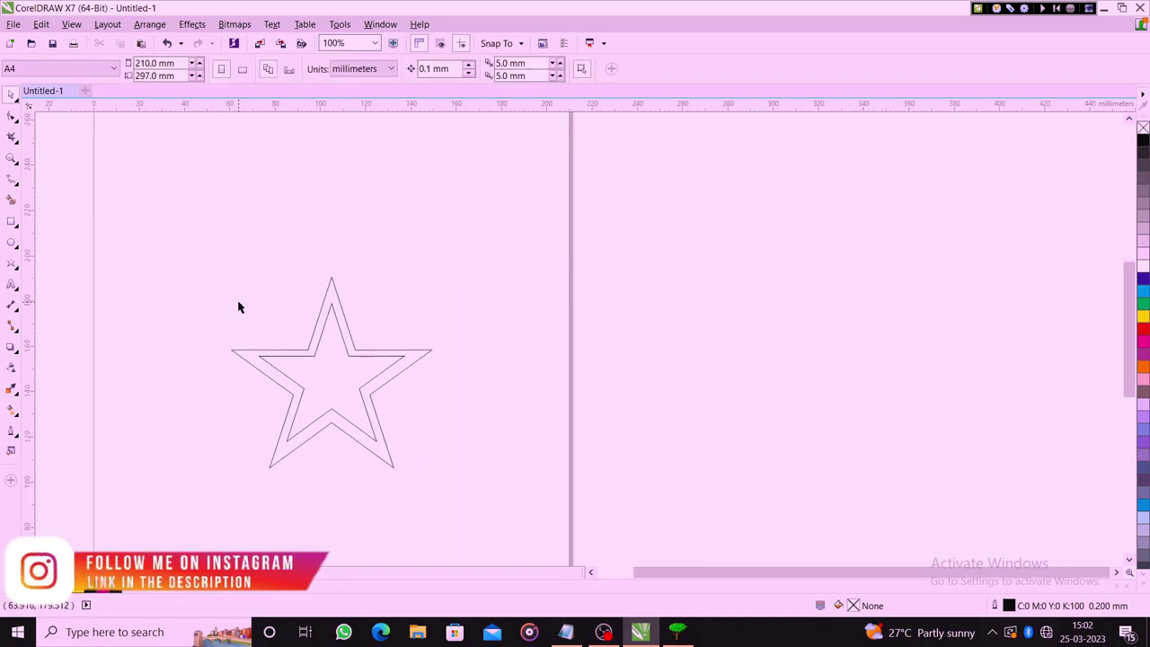
{"action": "left_click", "coordinate": [338, 374]}
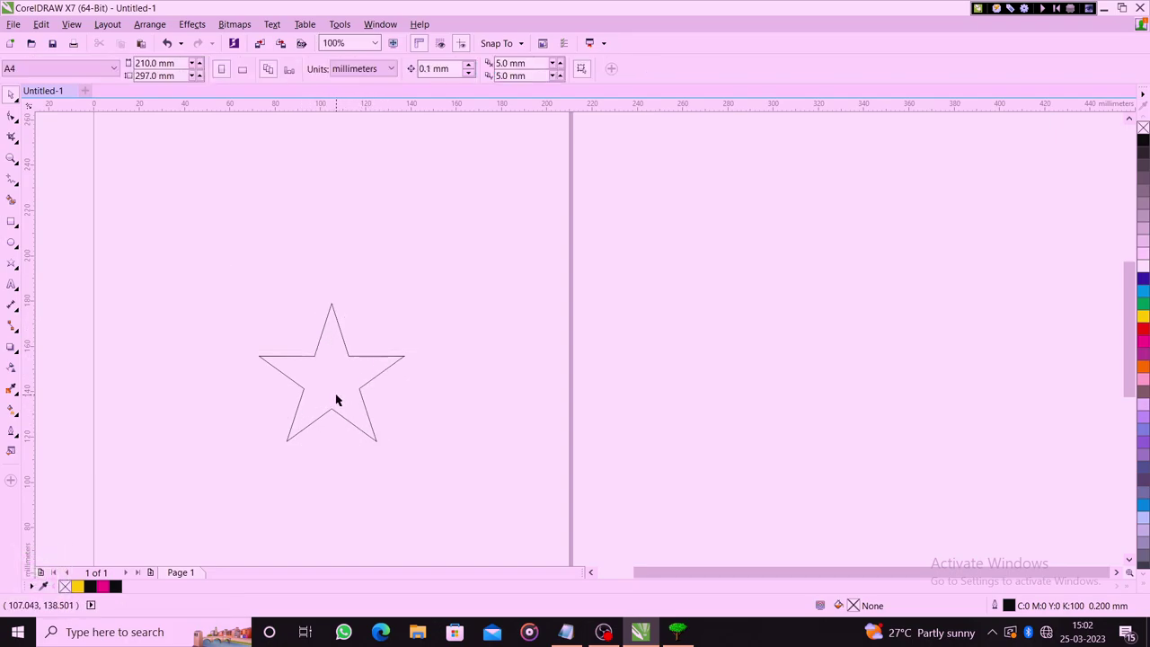
{"action": "left_click_drag", "start_coordinate": [336, 400], "coordinate": [285, 308]}
{"action": "scroll", "coordinate": [285, 308], "scroll_direction": "down", "scroll_amount": 2}
- Try a 4.0 mm outline width for the star, then cancel
{"action": "scroll", "coordinate": [476, 368], "scroll_direction": "down", "scroll_amount": 1}
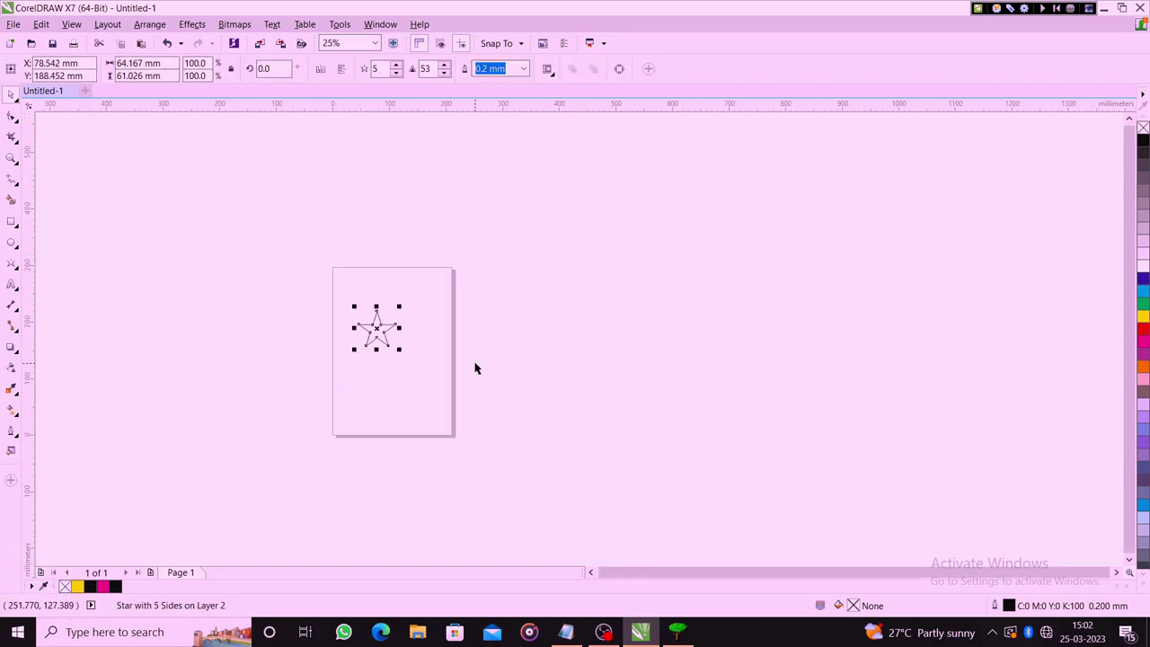
{"action": "key", "text": "F12"}
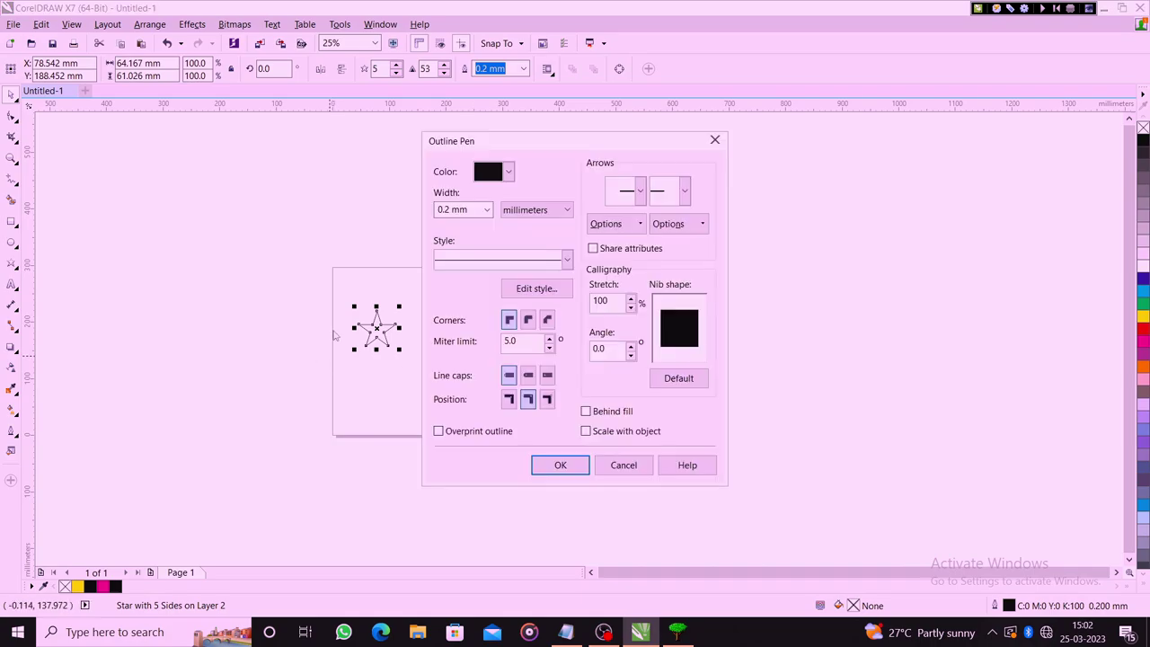
{"action": "left_click", "coordinate": [486, 210]}
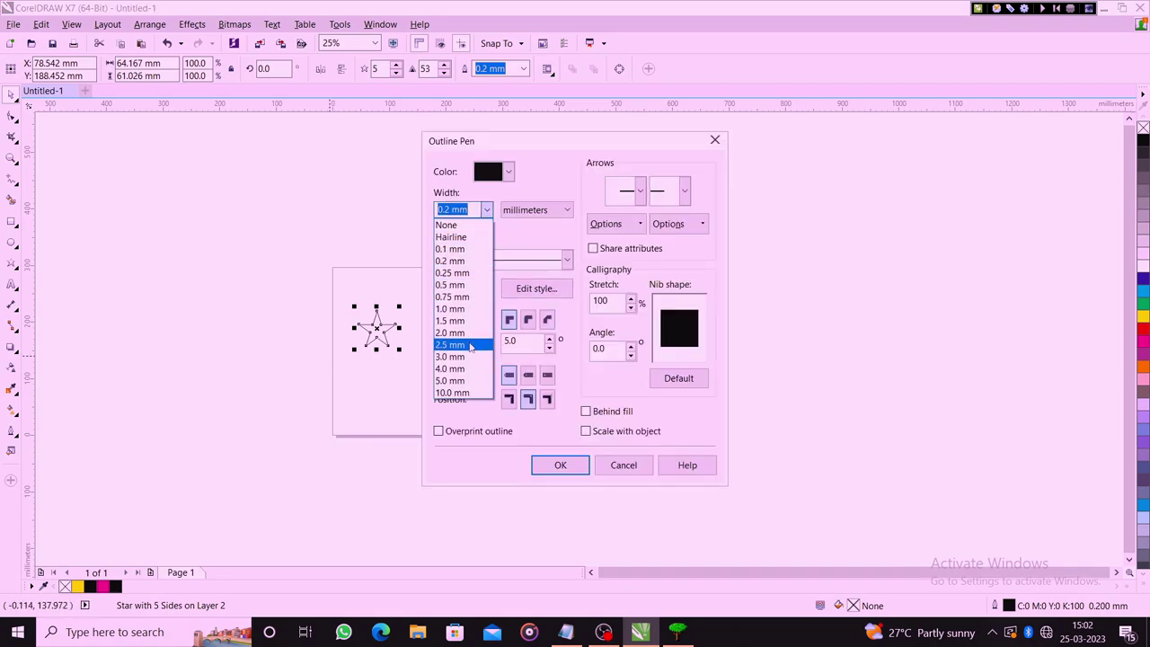
{"action": "left_click", "coordinate": [467, 370]}
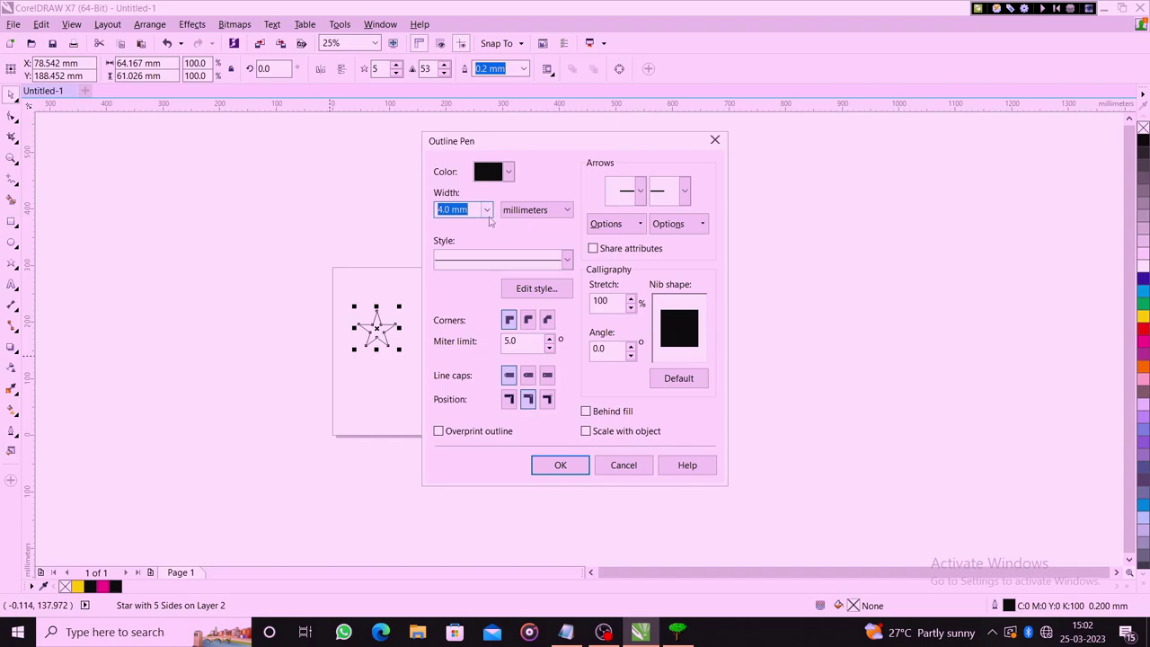
{"action": "left_click", "coordinate": [623, 465]}
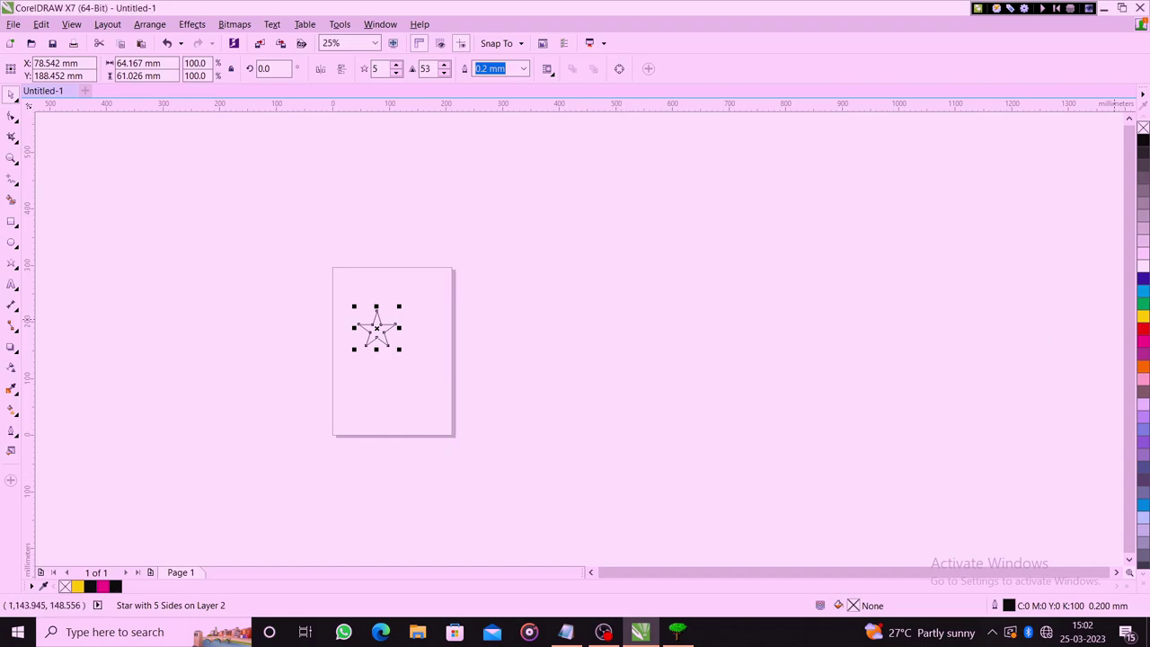
- Fill the star yellow and give it a 10.0 mm rounded outline behind the fill
{"action": "left_click", "coordinate": [1143, 316]}
{"action": "scroll", "coordinate": [397, 300], "scroll_direction": "up", "scroll_amount": 1}
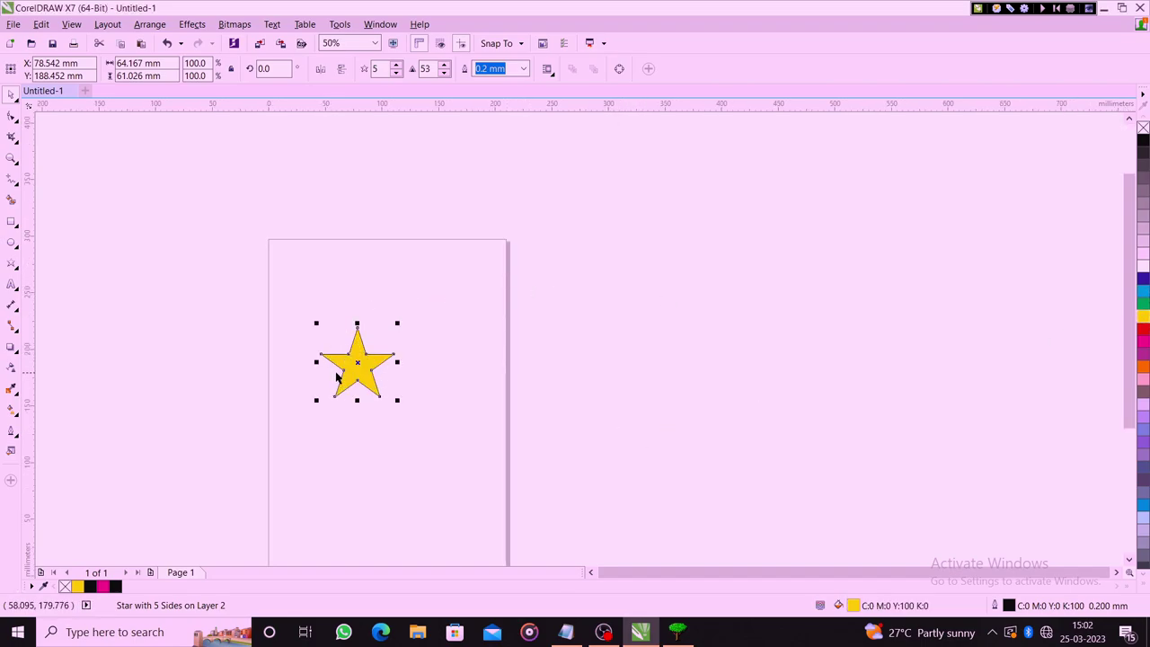
{"action": "left_click_drag", "start_coordinate": [336, 377], "coordinate": [299, 307]}
{"action": "key", "text": "F12"}
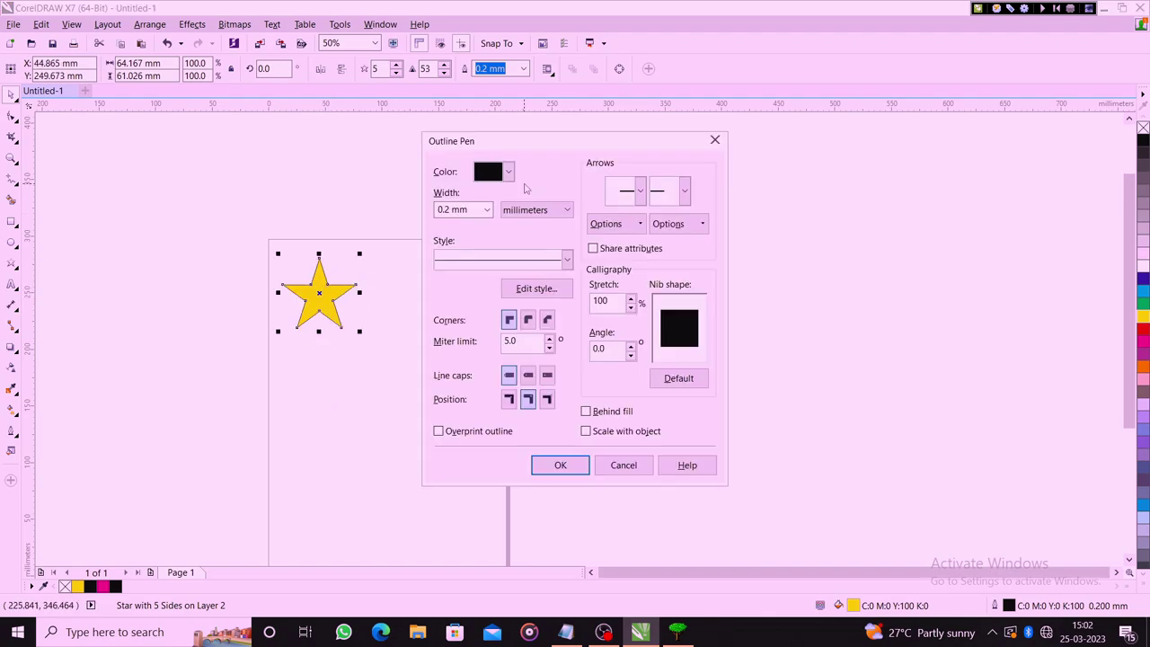
{"action": "left_click", "coordinate": [486, 210]}
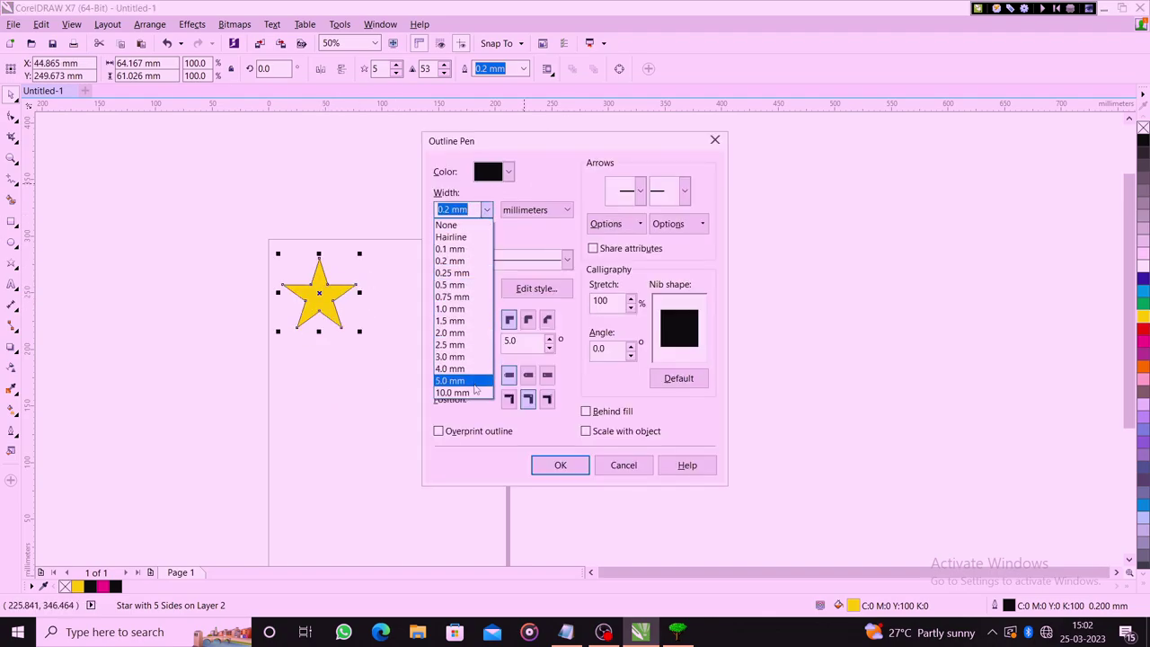
{"action": "left_click", "coordinate": [474, 392]}
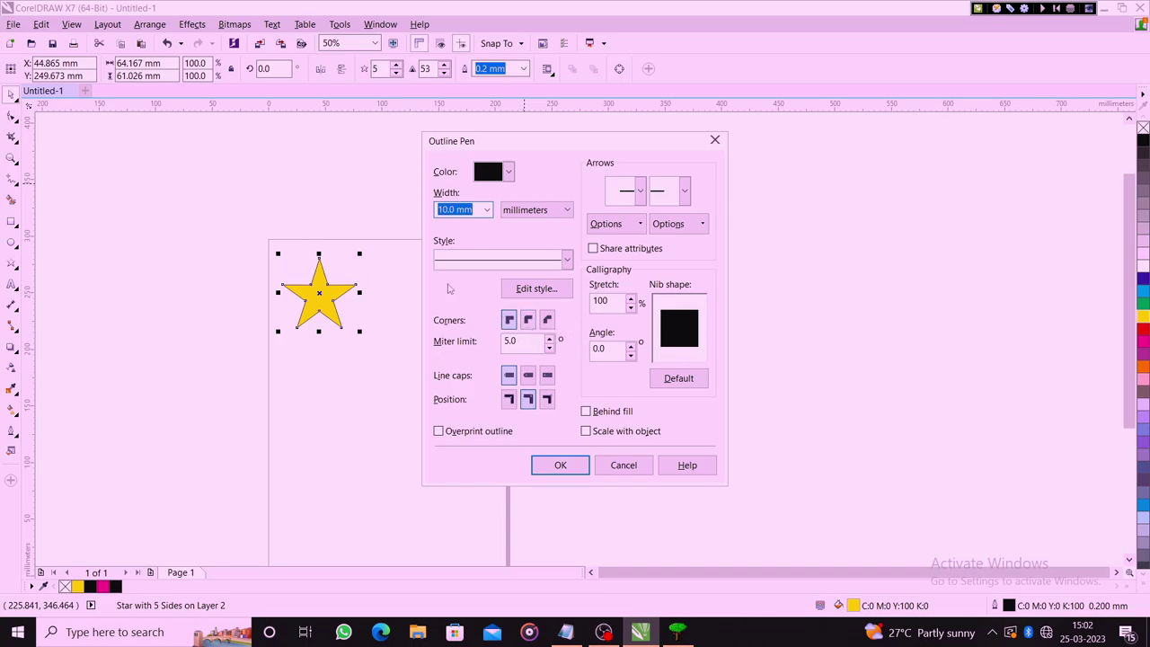
{"action": "left_click", "coordinate": [528, 321]}
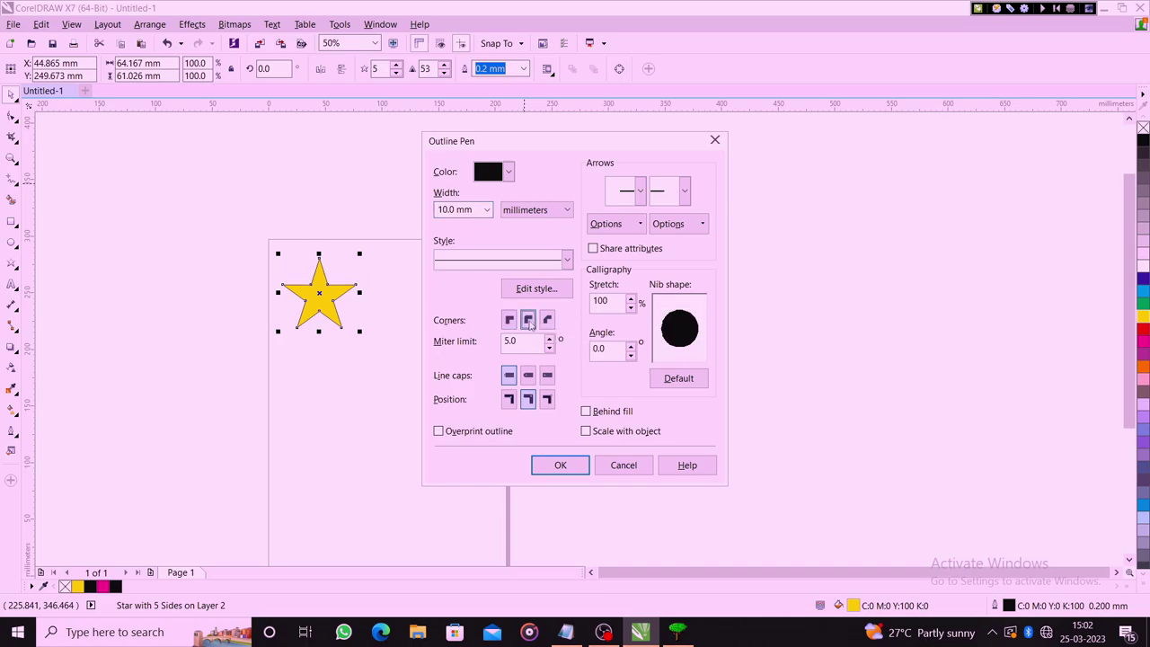
{"action": "left_click", "coordinate": [587, 413]}
{"action": "left_click", "coordinate": [559, 465]}
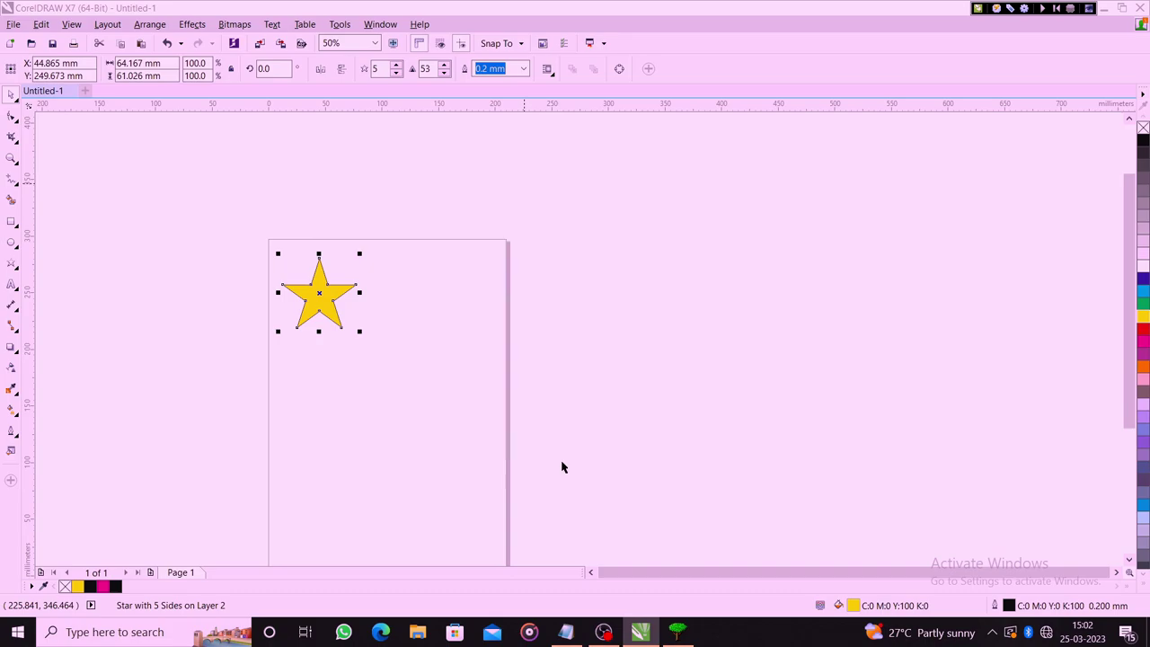
- Set the star's outline width to 12 mm in the property bar
{"action": "scroll", "coordinate": [305, 275], "scroll_direction": "up", "scroll_amount": 2}
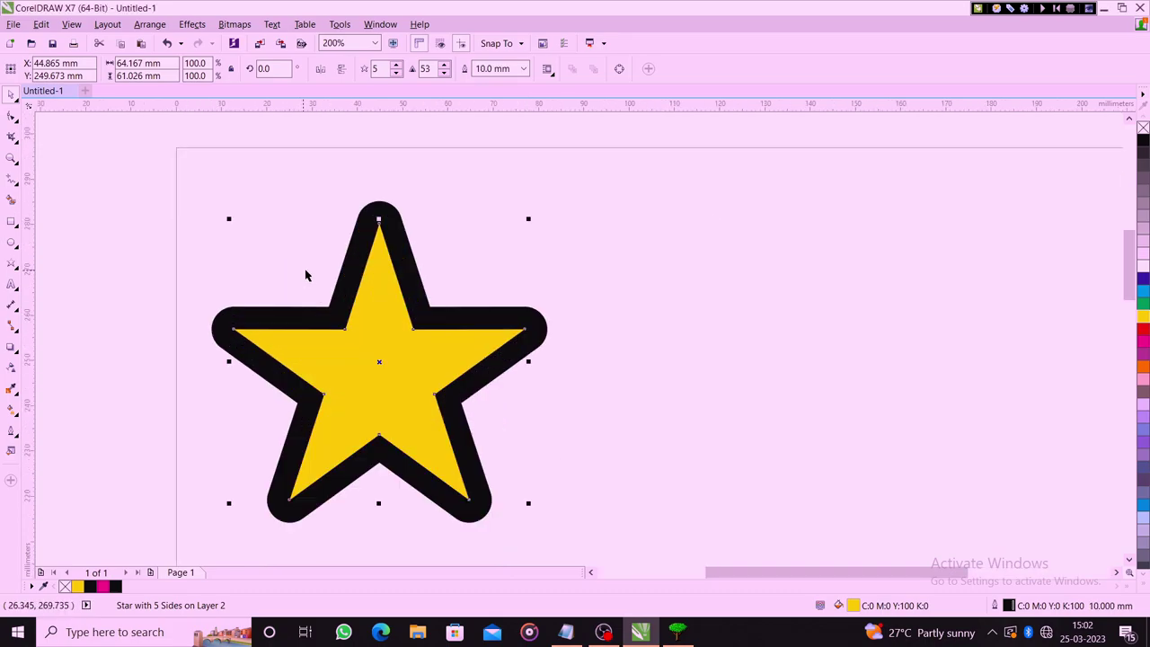
{"action": "left_click", "coordinate": [498, 68]}
{"action": "type", "text": "1"}
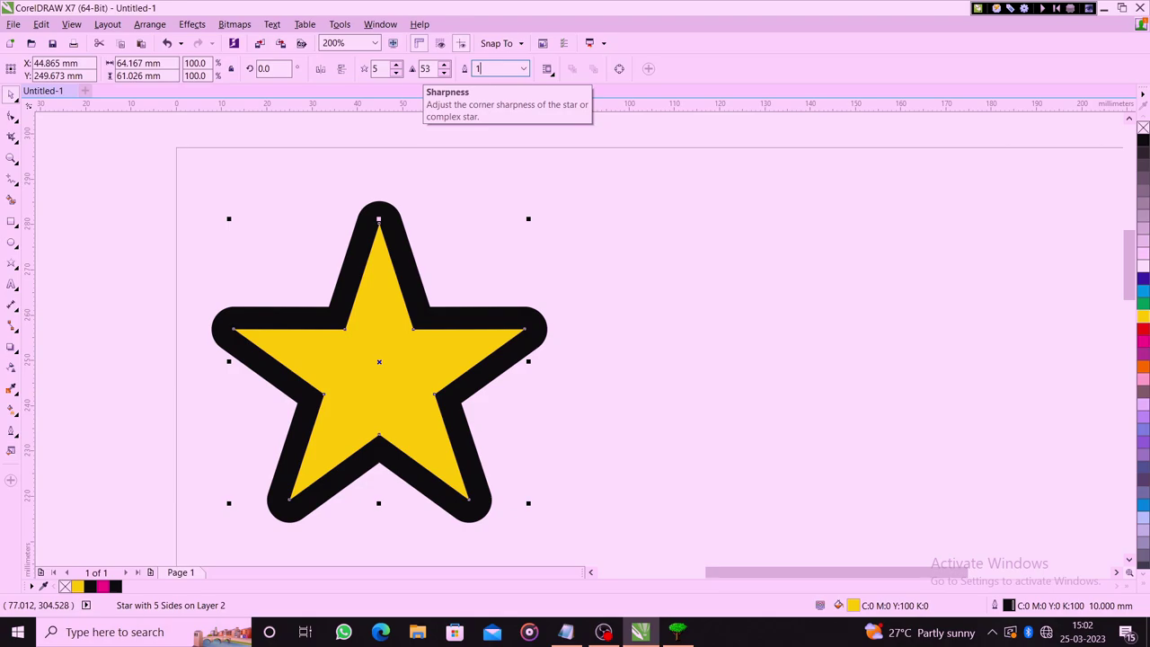
{"action": "type", "text": "2"}
{"action": "key", "text": "Return"}
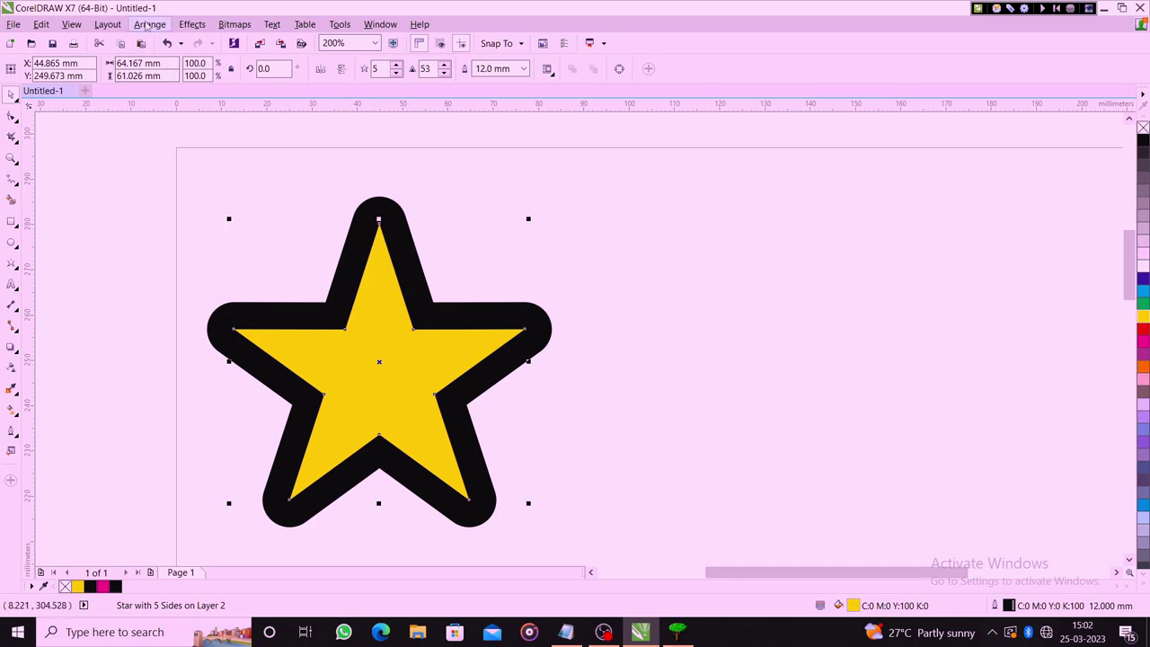
{"action": "left_click", "coordinate": [146, 27]}
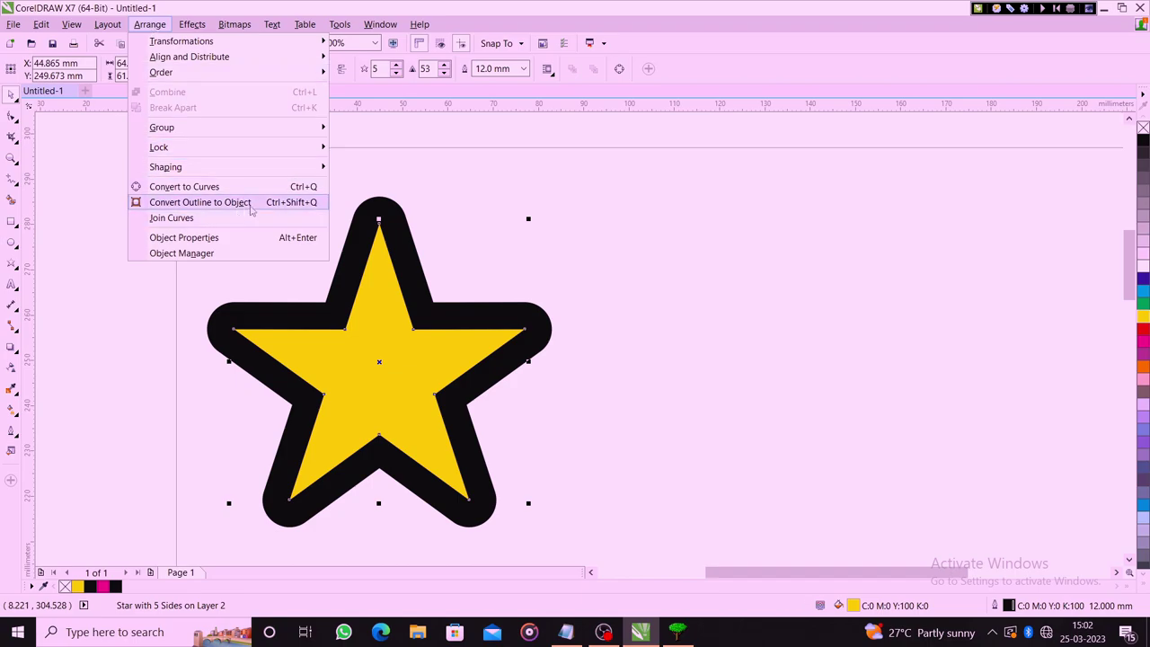
- Convert the star's outline to an object, then test-move the yellow star aside and undo it
{"action": "left_click", "coordinate": [252, 210]}
{"action": "key", "text": "Escape"}
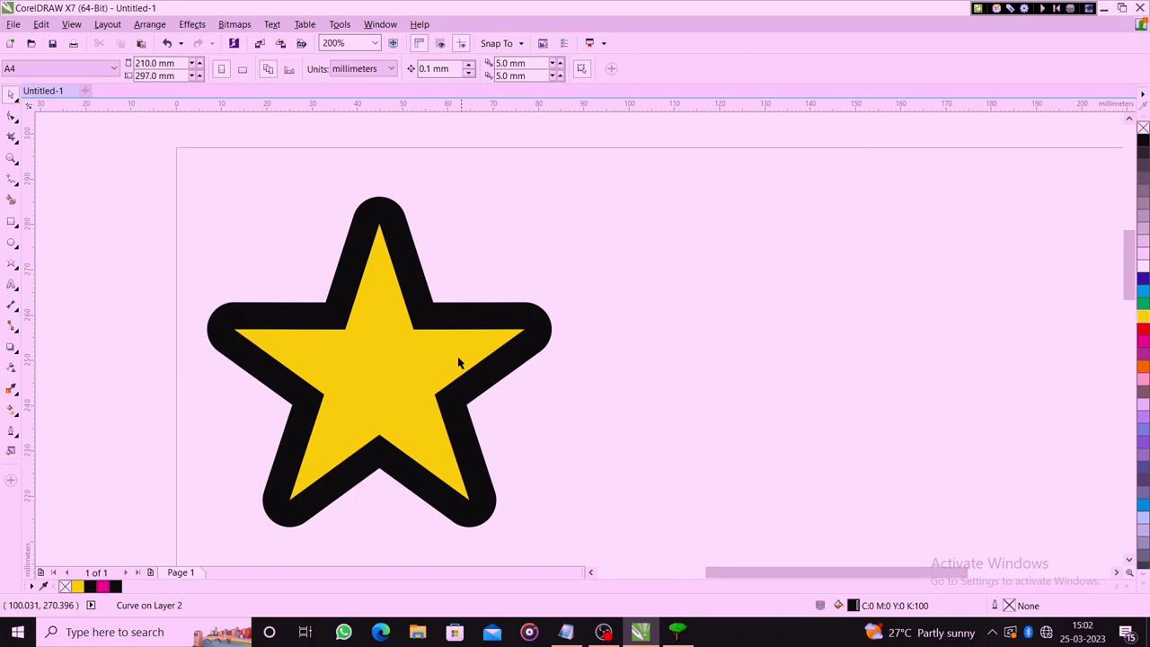
{"action": "left_click_drag", "start_coordinate": [458, 362], "coordinate": [827, 369]}
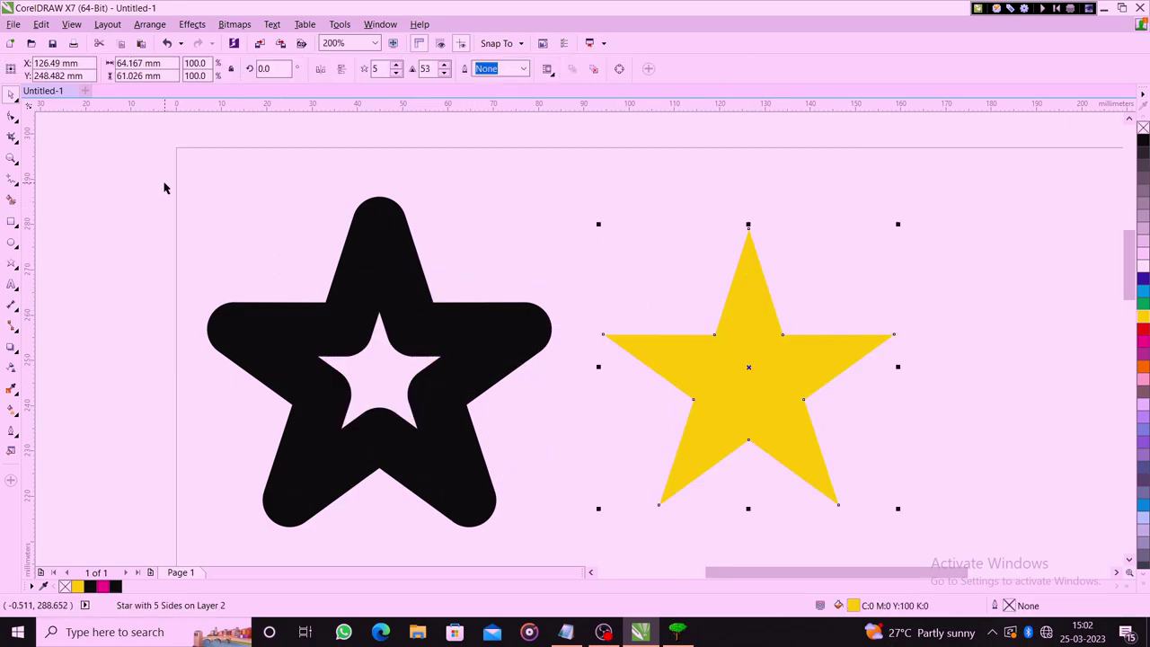
{"action": "key", "text": "ctrl+z"}
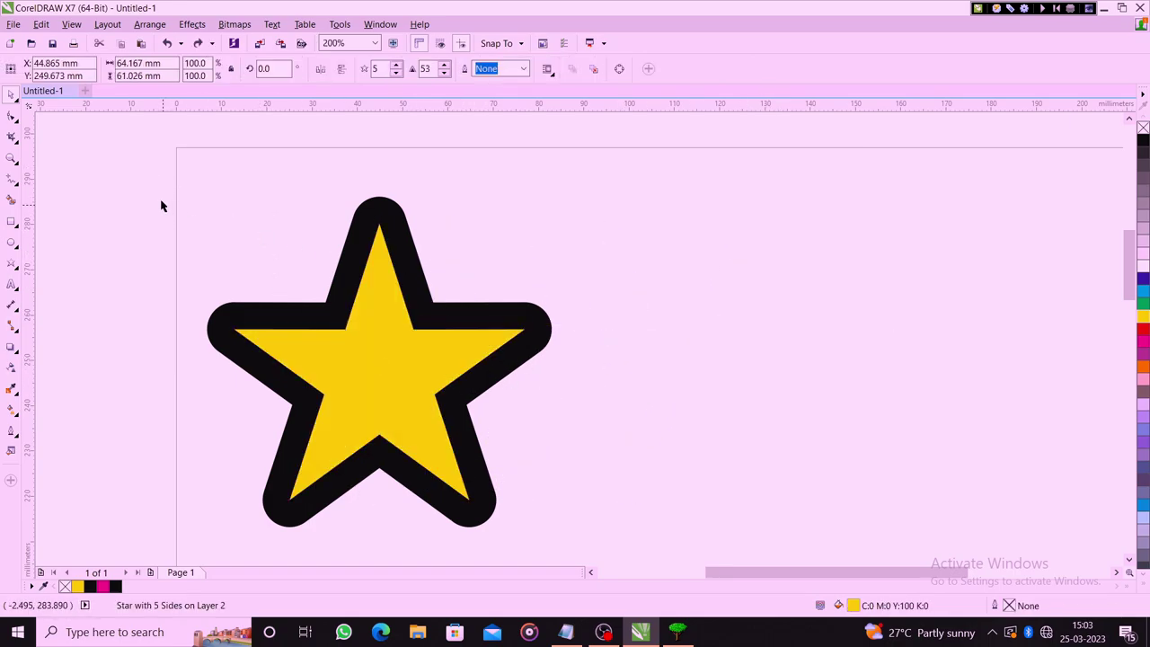
- Create a boundary curve around the star and move it with the yellow star to the right
{"action": "left_click_drag", "start_coordinate": [147, 161], "coordinate": [642, 564]}
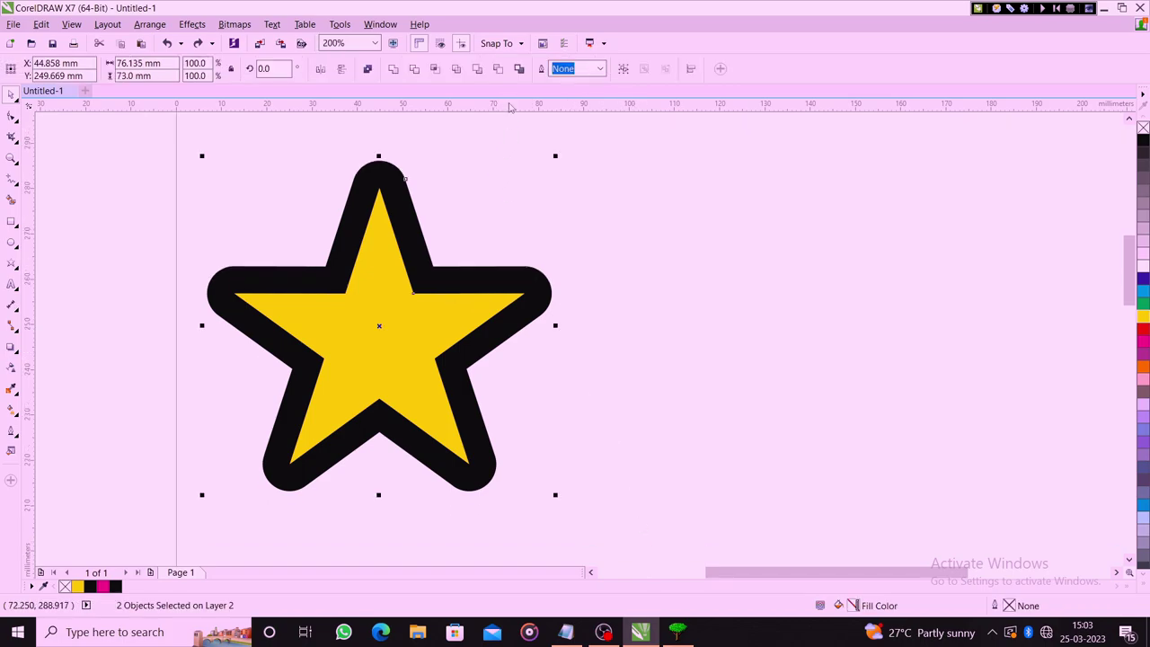
{"action": "left_click", "coordinate": [518, 70]}
{"action": "left_click_drag", "start_coordinate": [390, 321], "coordinate": [852, 321]}
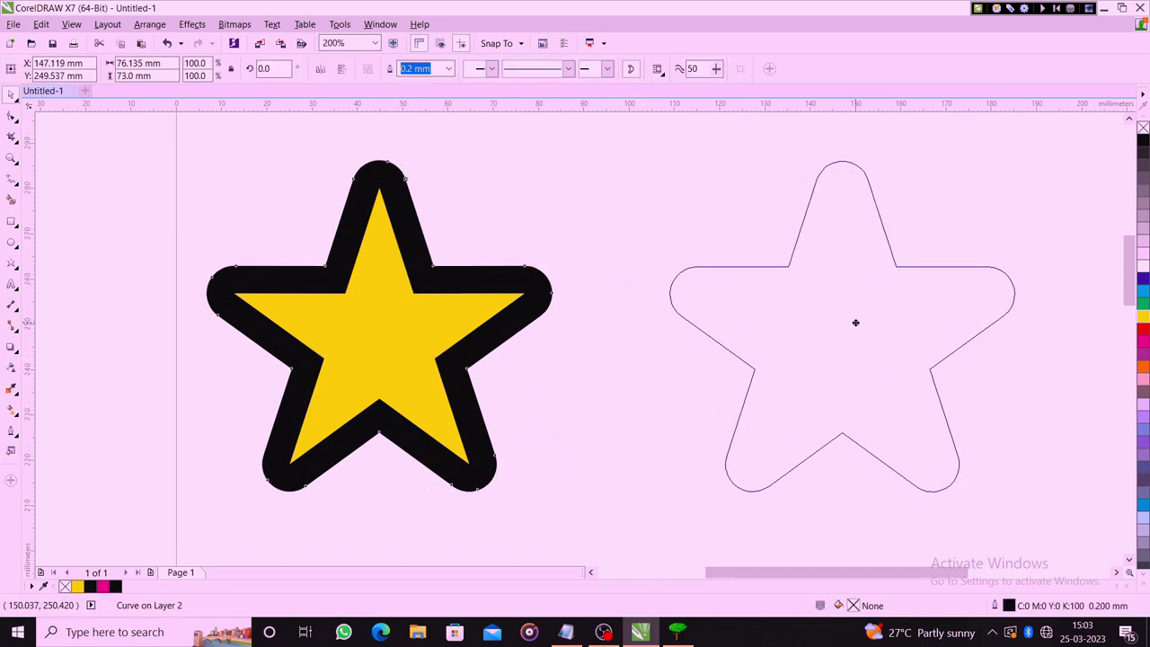
{"action": "left_click", "coordinate": [417, 348]}
{"action": "mouse_move", "coordinate": [382, 325]}
{"action": "left_mouse_down"}
{"action": "mouse_move", "coordinate": [850, 331]}
{"action": "mouse_move", "coordinate": [843, 325]}
{"action": "left_mouse_up"}
- Convert the yellow star's outline into a solid shape and delete the black star
{"action": "scroll", "coordinate": [637, 236], "scroll_direction": "down", "scroll_amount": 1}
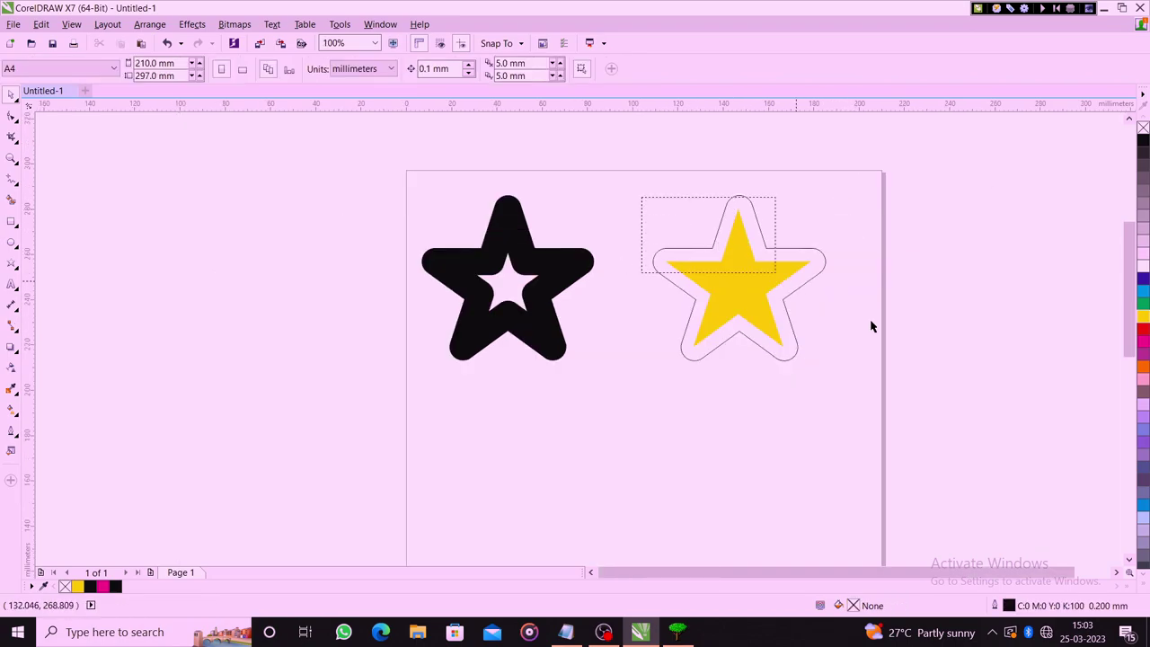
{"action": "left_click", "coordinate": [953, 427]}
{"action": "left_click_drag", "start_coordinate": [639, 159], "coordinate": [833, 362]}
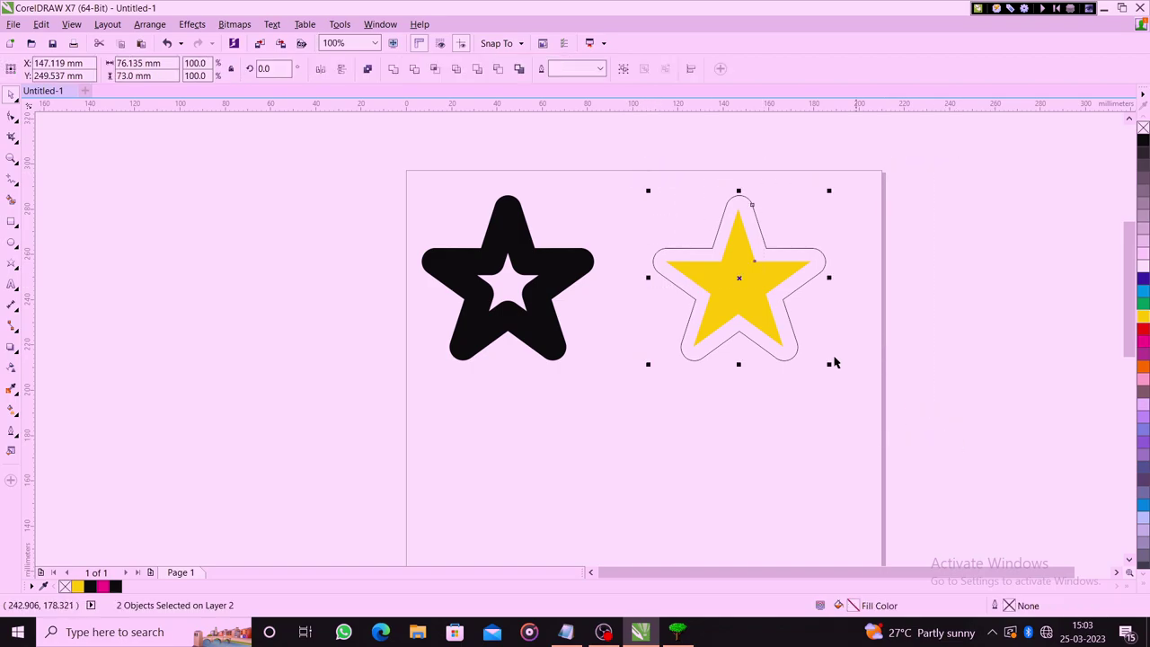
{"action": "left_click", "coordinate": [367, 69]}
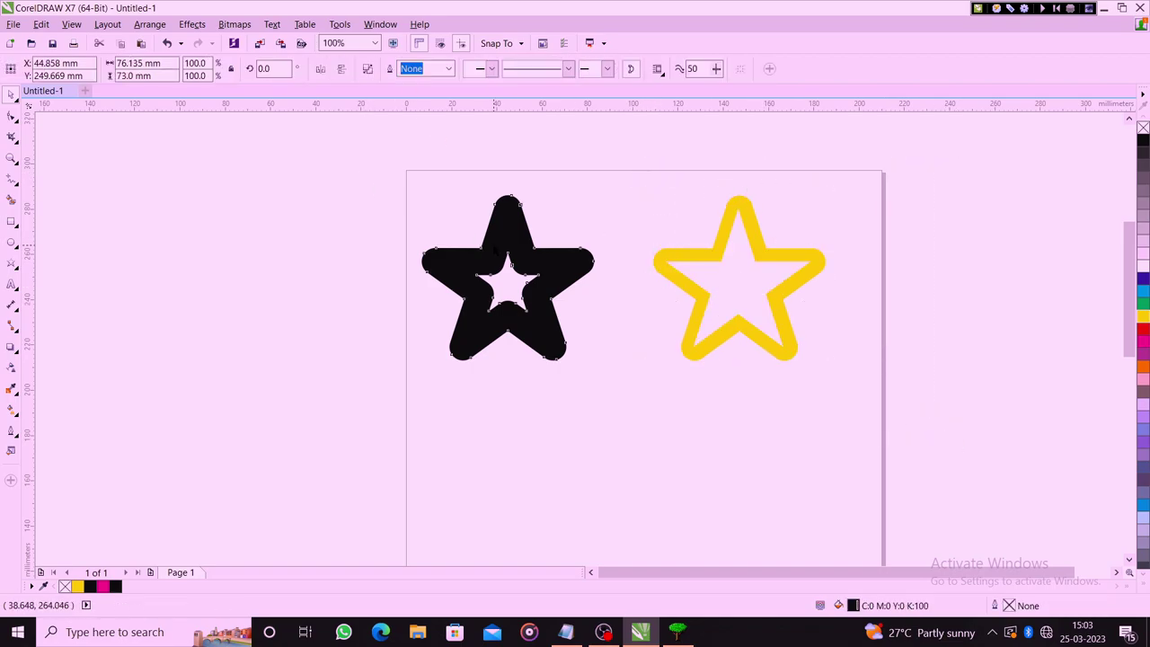
{"action": "key", "text": "Delete"}
- Move the new star into the black star's place, fill it black and reposition it
{"action": "left_click_drag", "start_coordinate": [742, 243], "coordinate": [566, 223]}
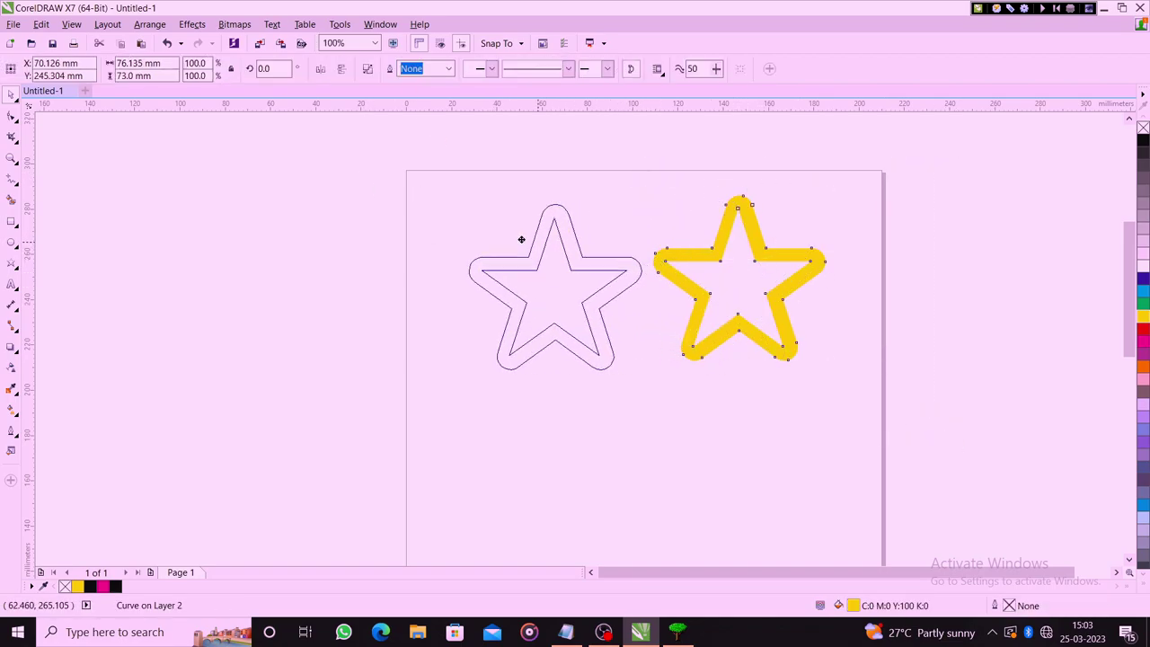
{"action": "left_click", "coordinate": [1144, 141]}
{"action": "left_click", "coordinate": [716, 287]}
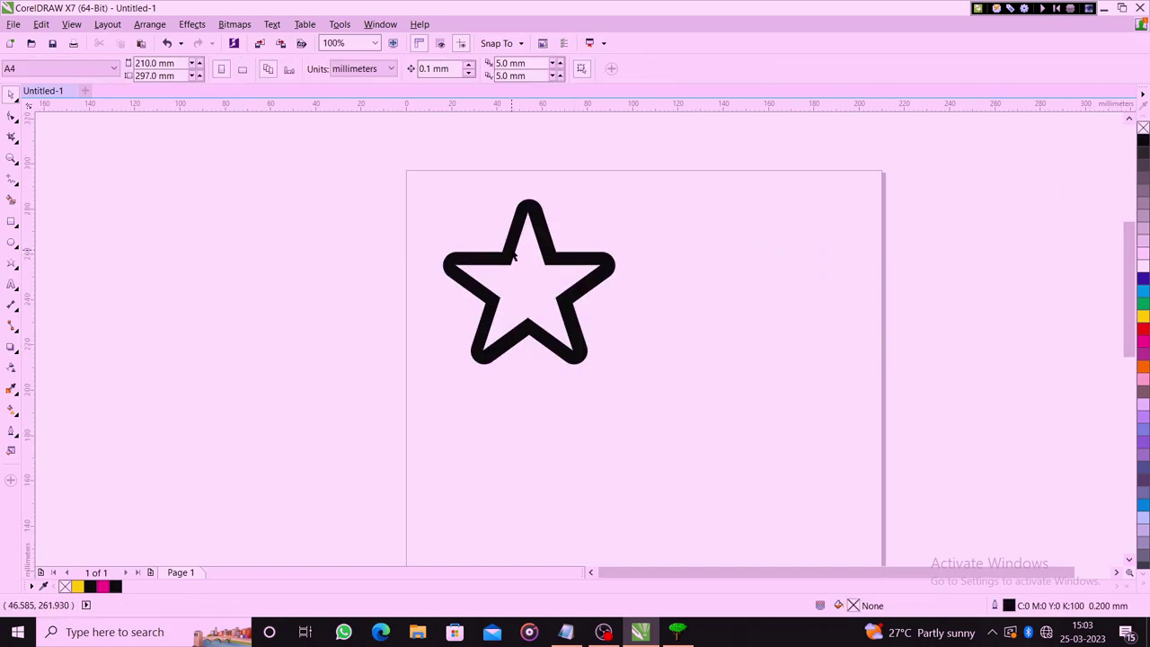
{"action": "mouse_move", "coordinate": [513, 257]}
{"action": "left_mouse_down"}
{"action": "mouse_move", "coordinate": [482, 262]}
{"action": "mouse_move", "coordinate": [545, 314]}
{"action": "mouse_move", "coordinate": [572, 307]}
{"action": "left_mouse_up"}
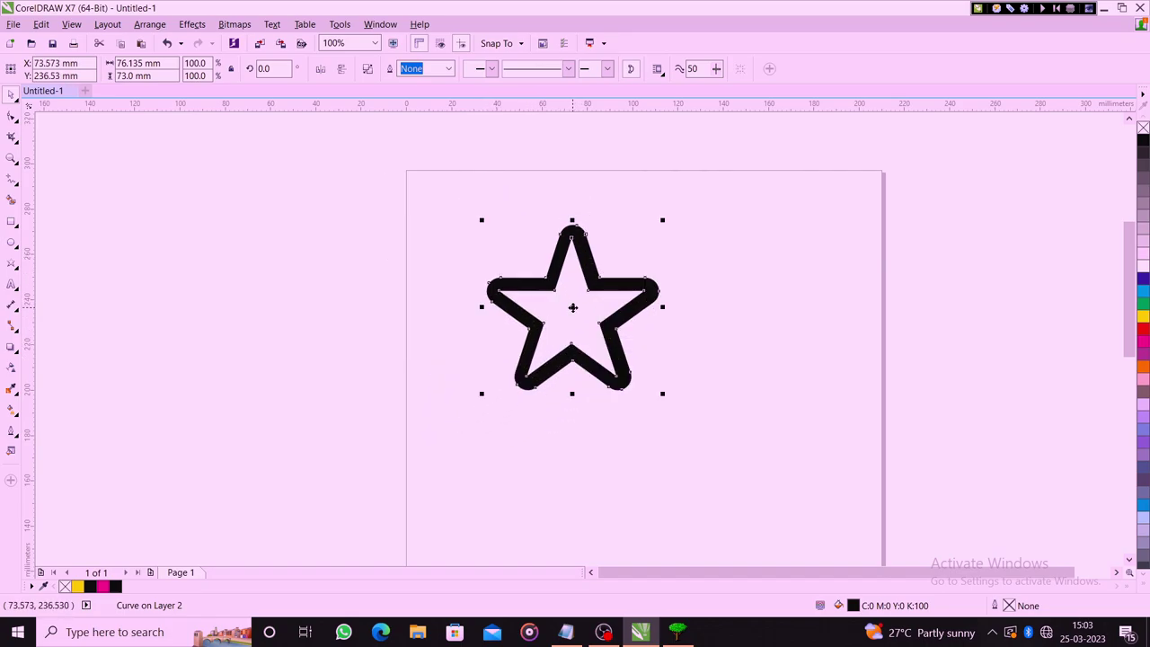
- Rotate a copy of the star over the original and weld both into one ten-point shape
{"action": "left_click_drag", "start_coordinate": [662, 231], "coordinate": [700, 285]}
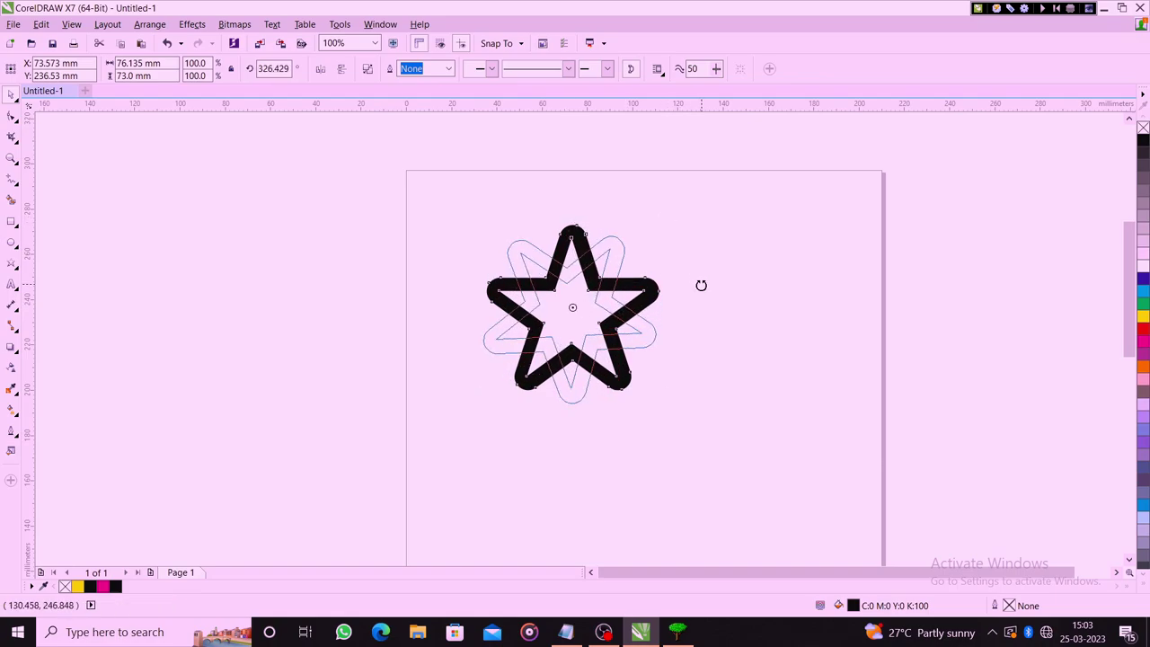
{"action": "left_click", "coordinate": [430, 210]}
{"action": "left_click_drag", "start_coordinate": [430, 210], "coordinate": [740, 479]}
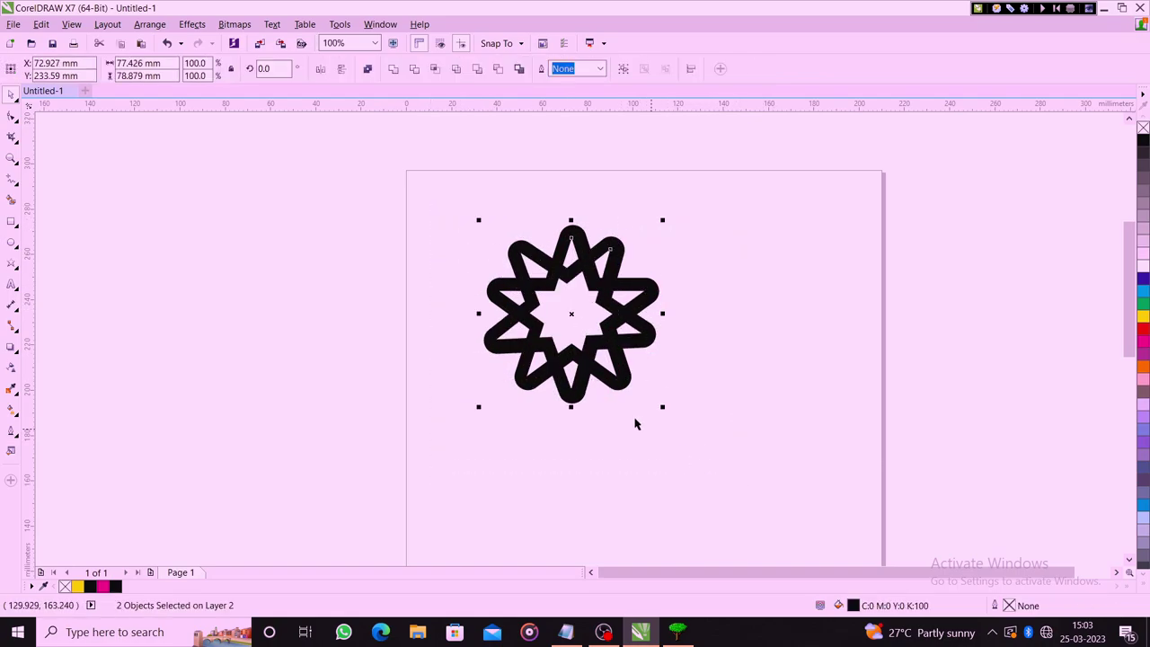
{"action": "left_click", "coordinate": [392, 70]}
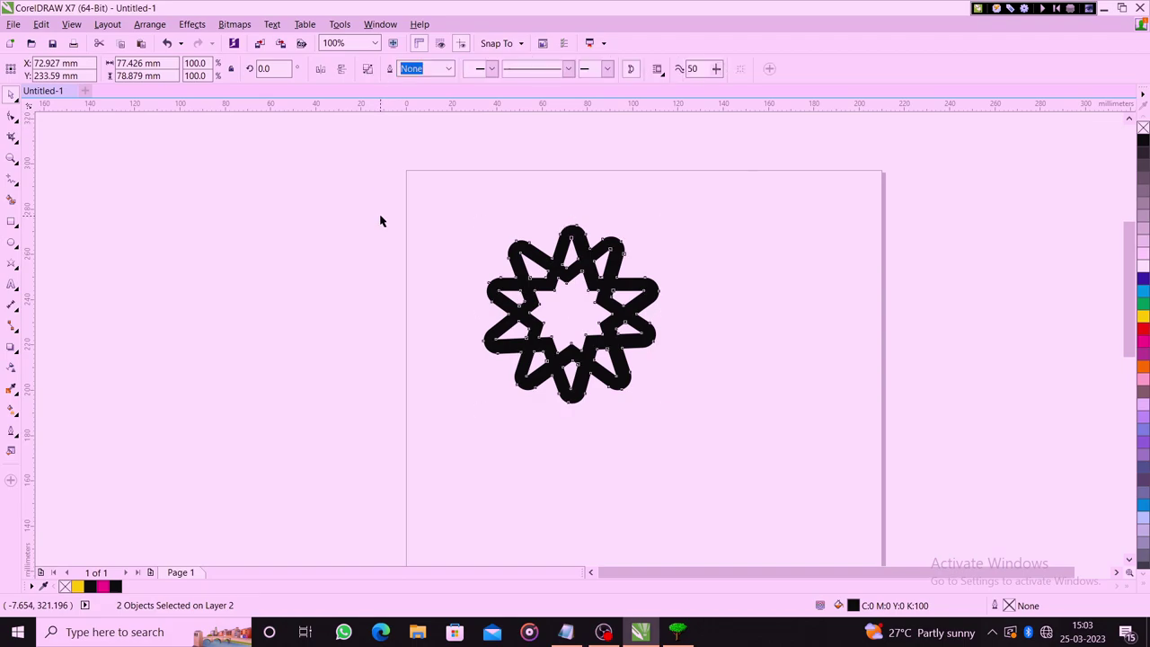
- Move the welded star up-left and give it a black outline with no fill
{"action": "left_click_drag", "start_coordinate": [566, 264], "coordinate": [516, 215]}
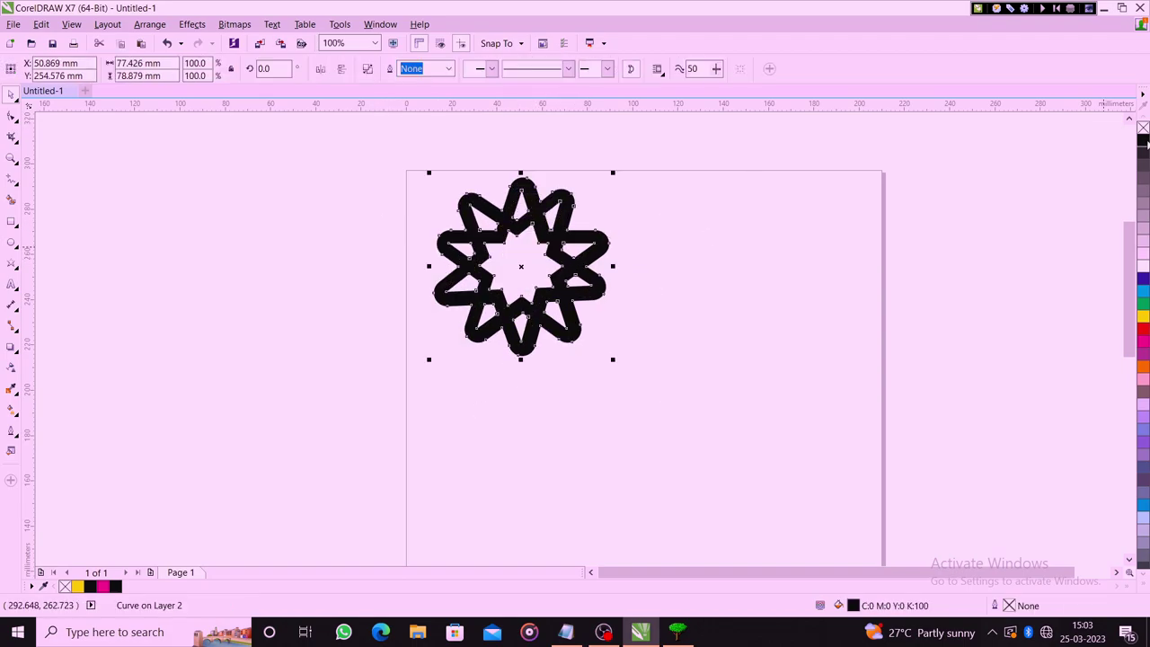
{"action": "right_click", "coordinate": [1145, 144]}
{"action": "left_click", "coordinate": [1142, 129]}
{"action": "left_click", "coordinate": [796, 264]}
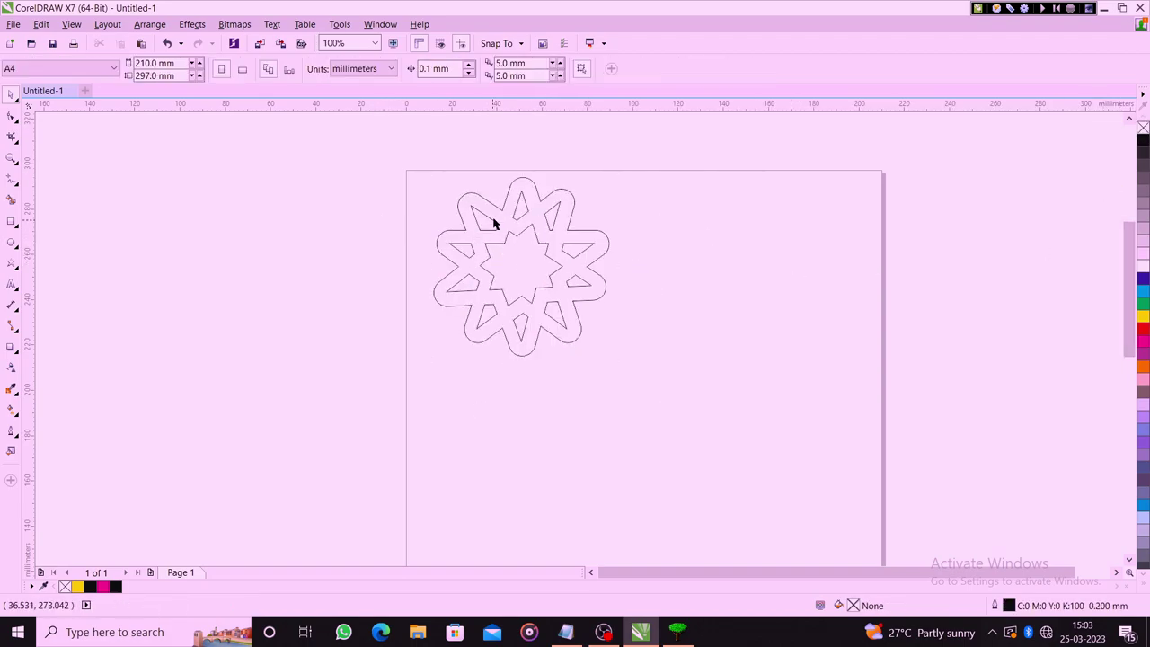
{"action": "left_click", "coordinate": [489, 238]}
- Draw a circle on the star's top tip and weld it in to round the tip
{"action": "key", "text": "F7"}
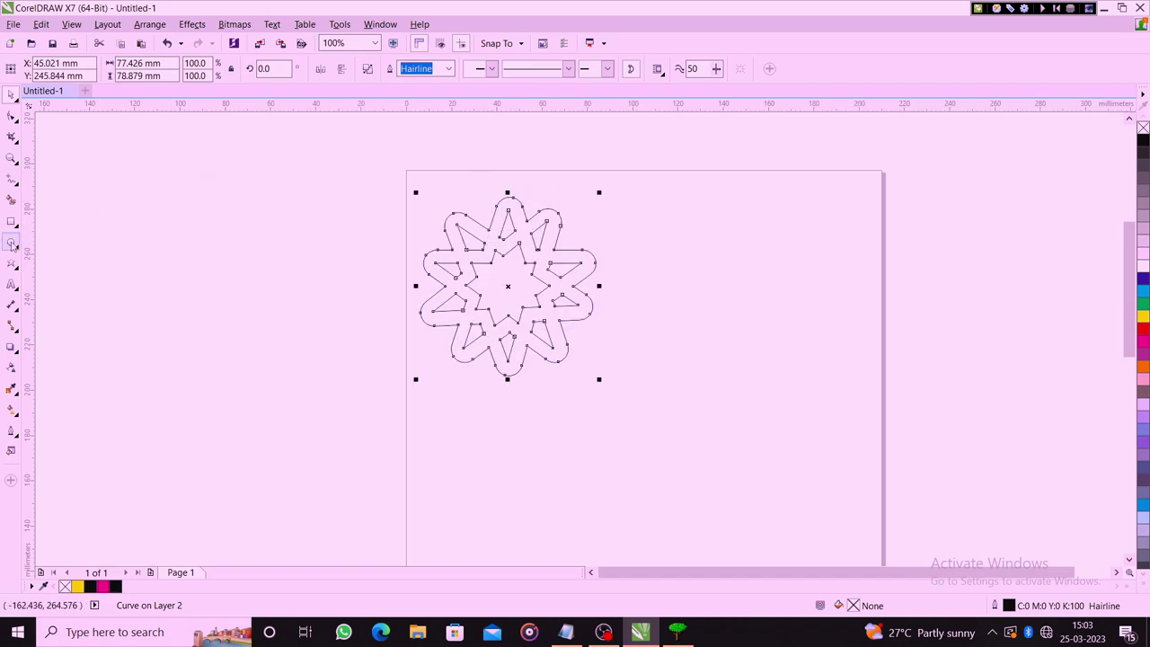
{"action": "scroll", "coordinate": [583, 185], "scroll_direction": "up", "scroll_amount": 2}
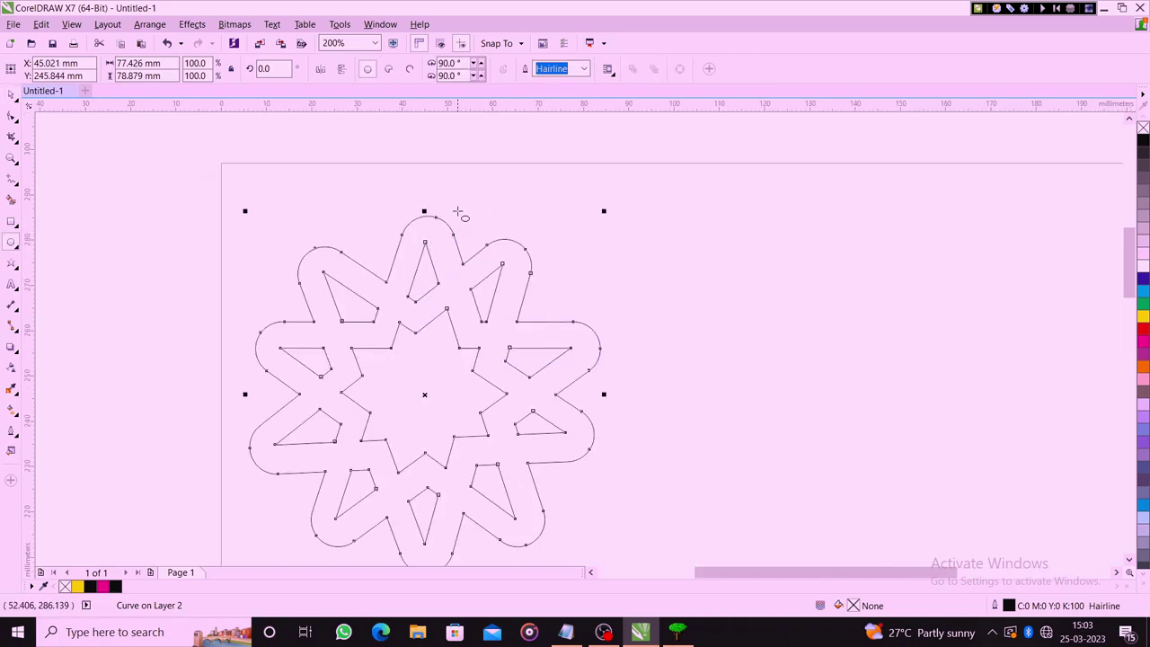
{"action": "mouse_move", "coordinate": [474, 192]}
{"action": "left_mouse_down"}
{"action": "mouse_move", "coordinate": [504, 221]}
{"action": "mouse_move", "coordinate": [429, 229]}
{"action": "mouse_move", "coordinate": [425, 243]}
{"action": "mouse_move", "coordinate": [452, 267]}
{"action": "mouse_move", "coordinate": [427, 251]}
{"action": "left_mouse_up"}
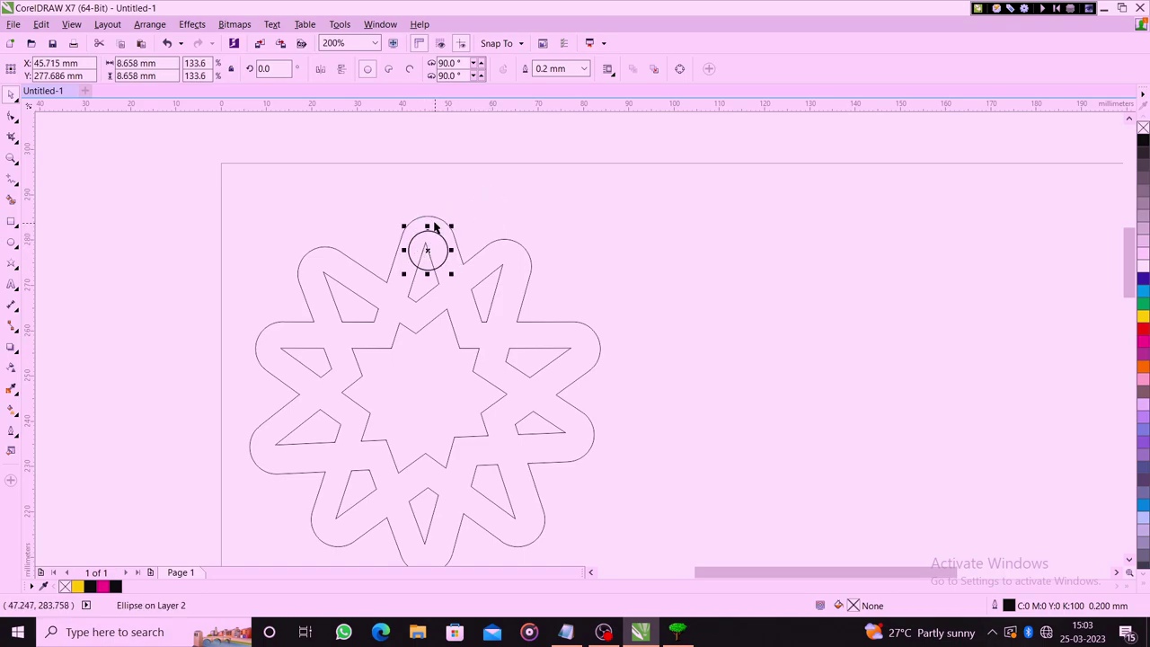
{"action": "left_click", "coordinate": [432, 218], "text": "shift"}
{"action": "left_click", "coordinate": [392, 68]}
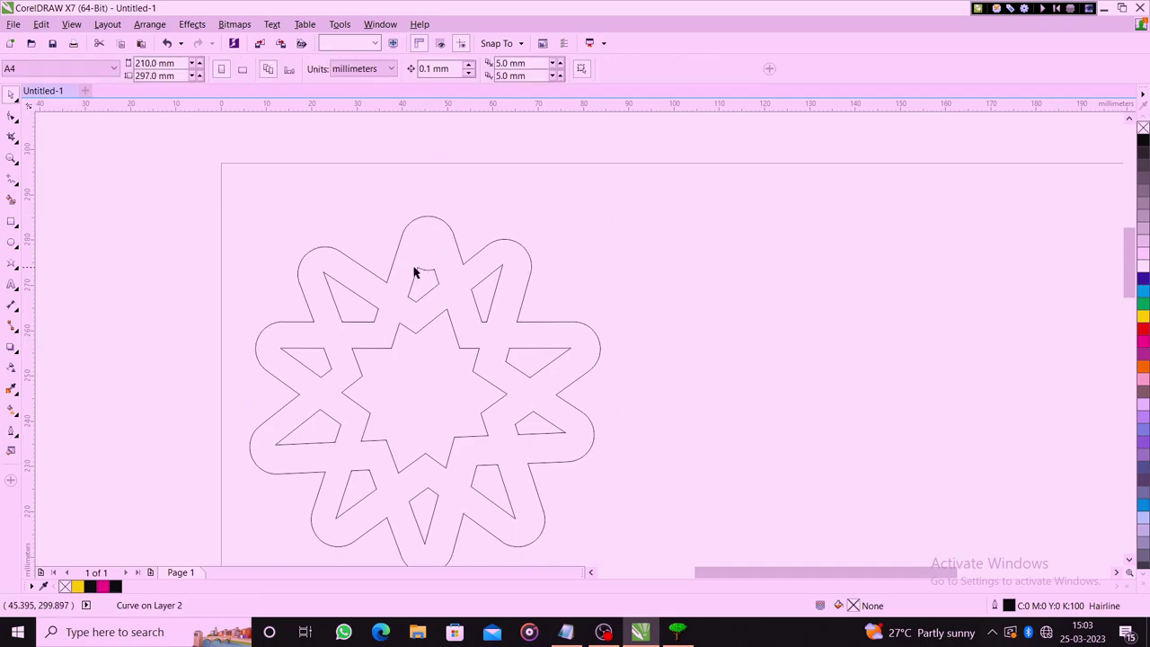
- Combine a small circle at the top tip with the star as a hole, then fill it black
{"action": "key", "text": "F7"}
{"action": "left_click_drag", "start_coordinate": [438, 250], "coordinate": [430, 238]}
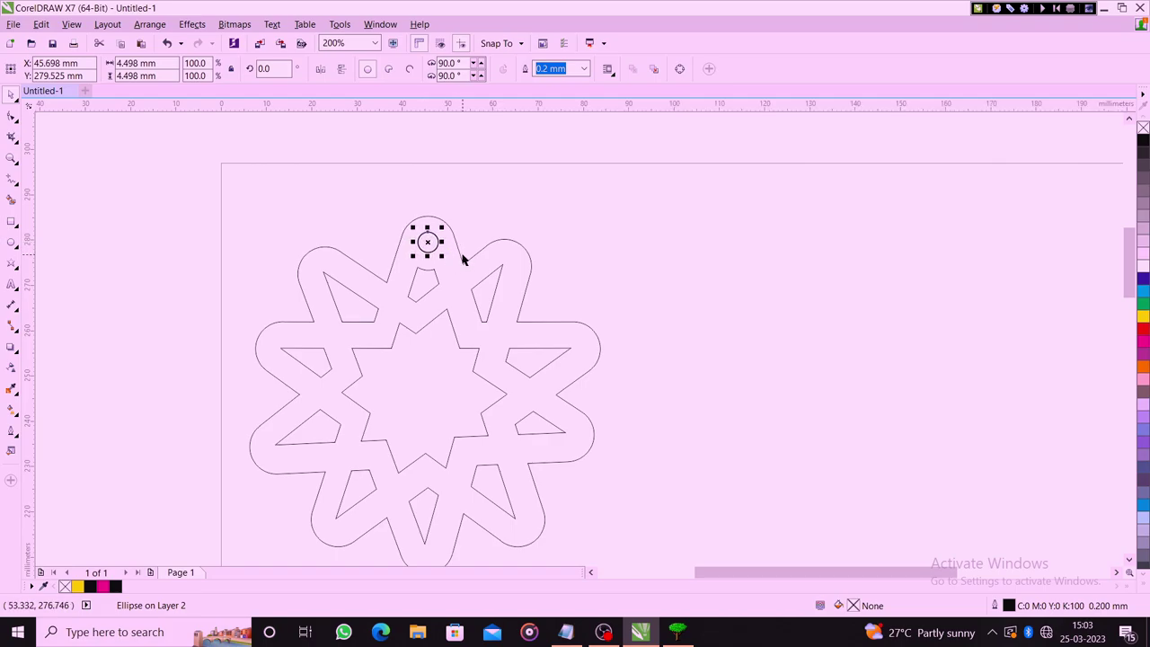
{"action": "left_click", "coordinate": [463, 277], "text": "shift"}
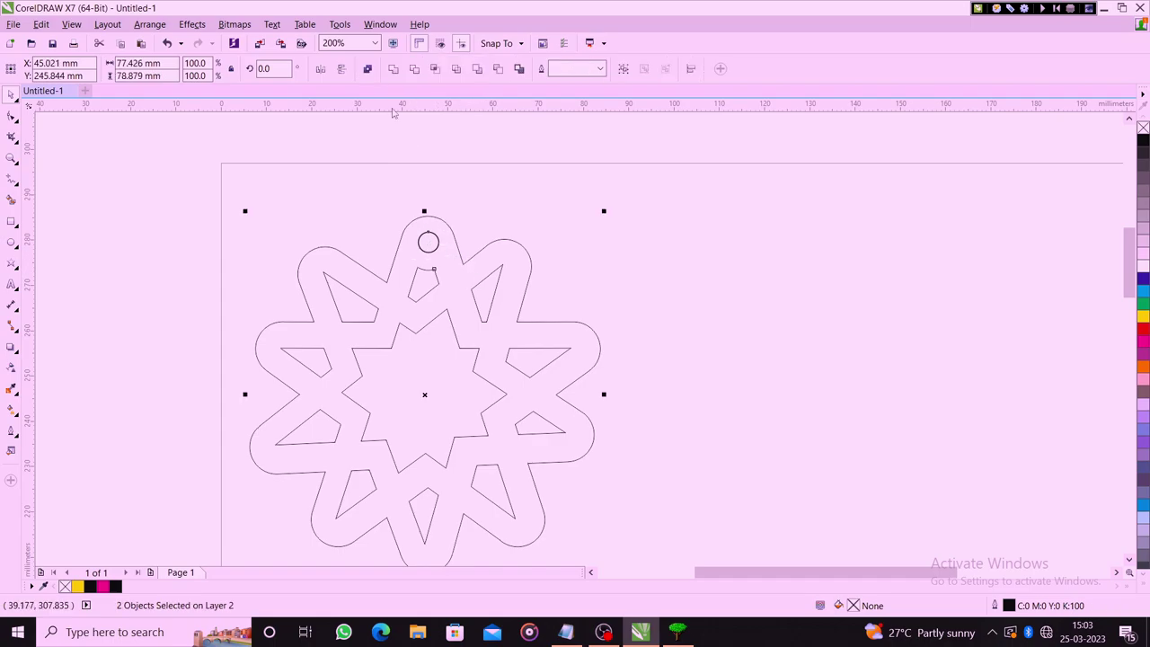
{"action": "left_click", "coordinate": [368, 72]}
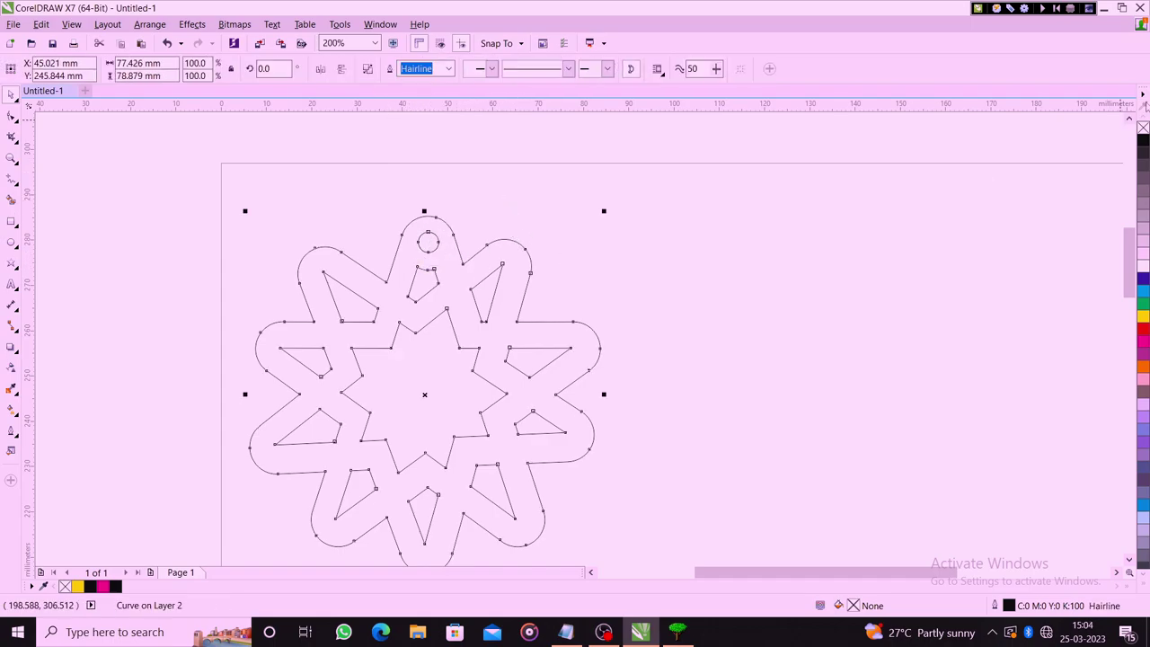
{"action": "left_click", "coordinate": [1142, 143]}
{"action": "left_click", "coordinate": [1037, 198]}
- Place a copy of the pendant to the right, select both, and cancel the Laser Engraving Manager
{"action": "scroll", "coordinate": [440, 240], "scroll_direction": "down", "scroll_amount": 2}
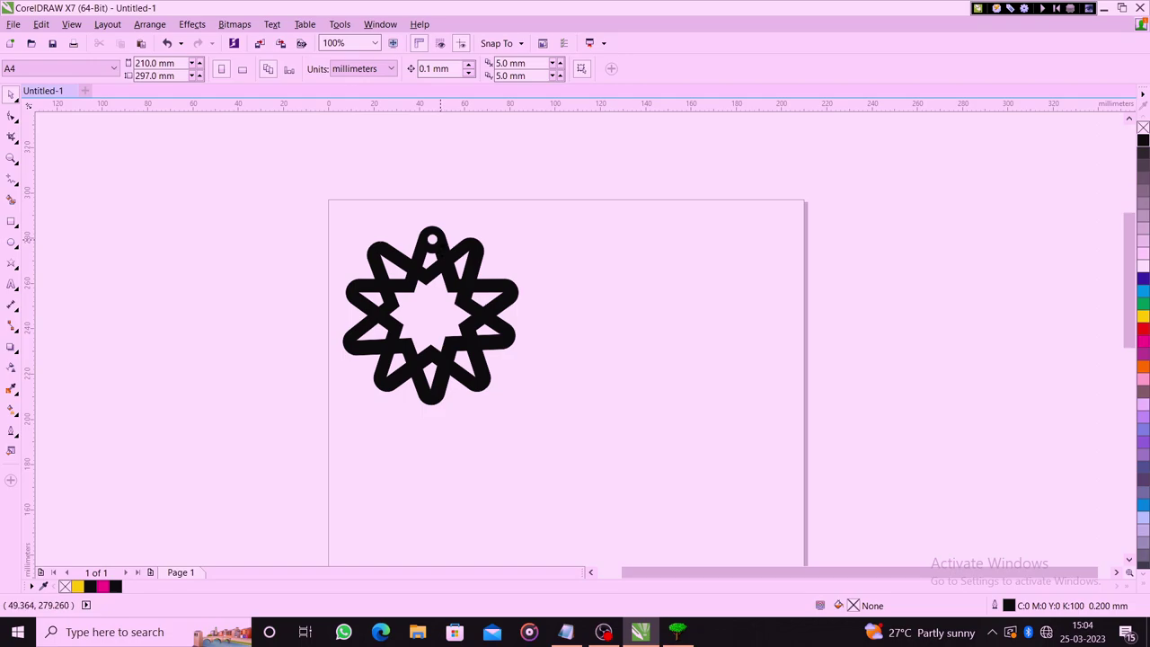
{"action": "left_click_drag", "start_coordinate": [442, 269], "coordinate": [615, 258]}
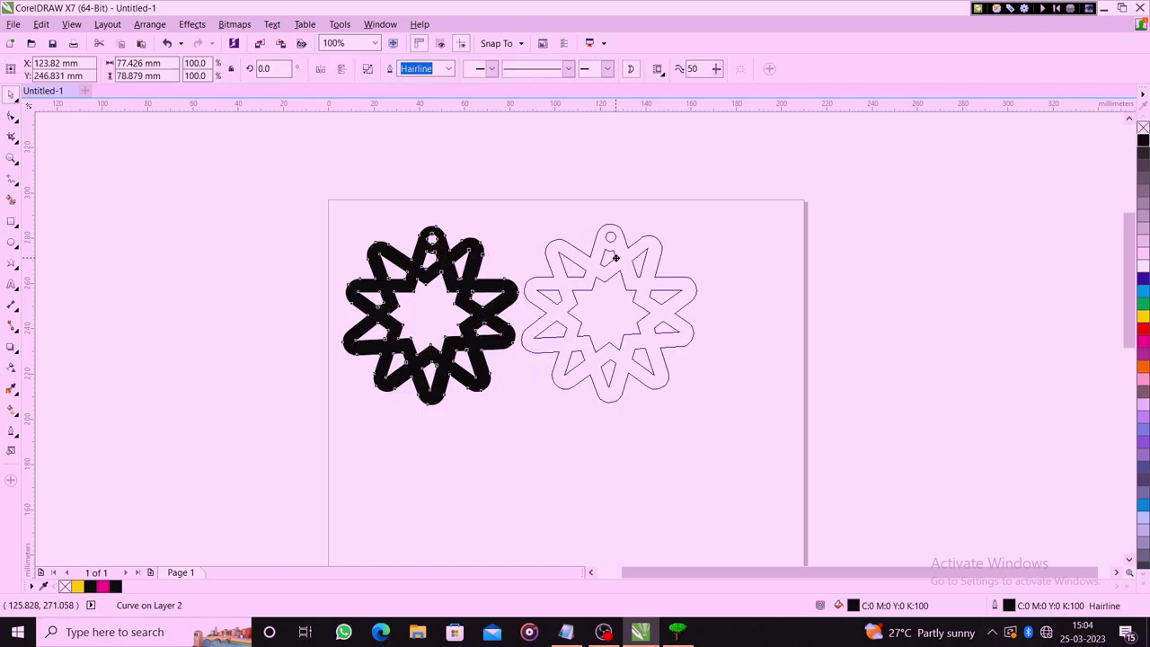
{"action": "left_click", "coordinate": [275, 192]}
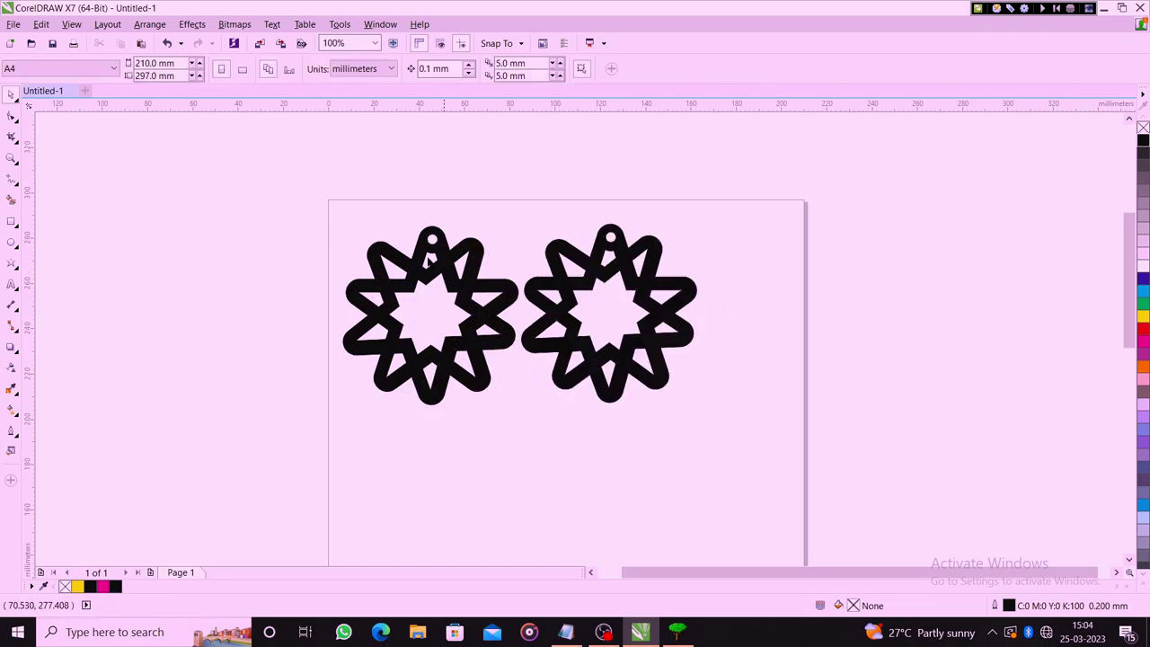
{"action": "left_click_drag", "start_coordinate": [295, 191], "coordinate": [745, 470]}
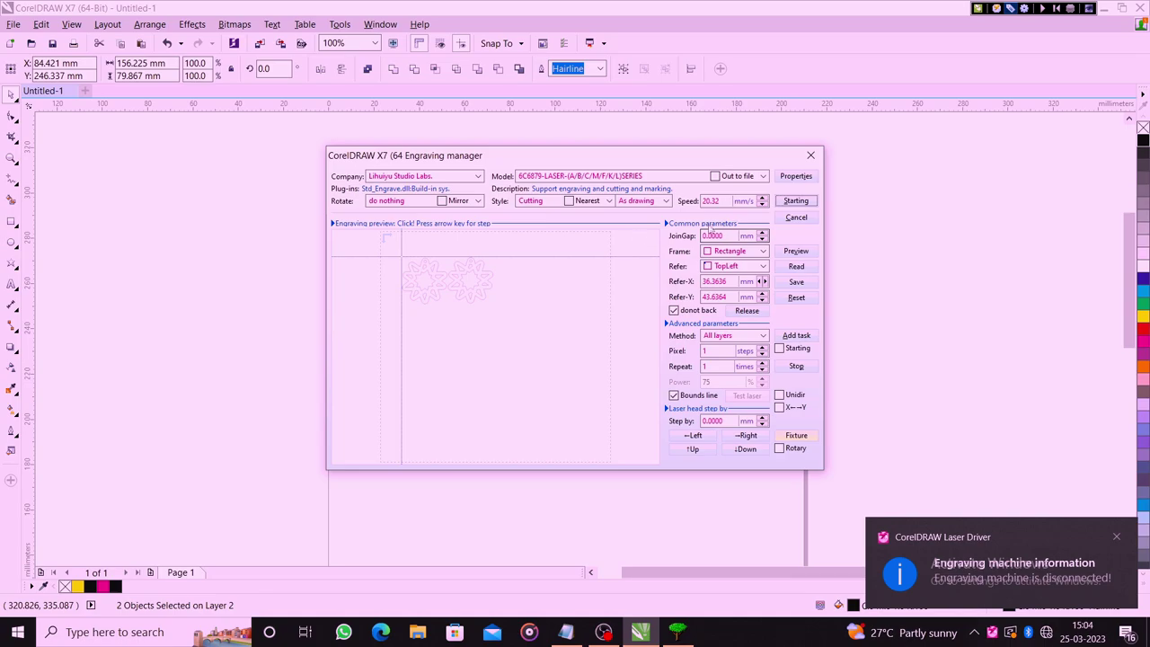
{"action": "left_click", "coordinate": [795, 218]}
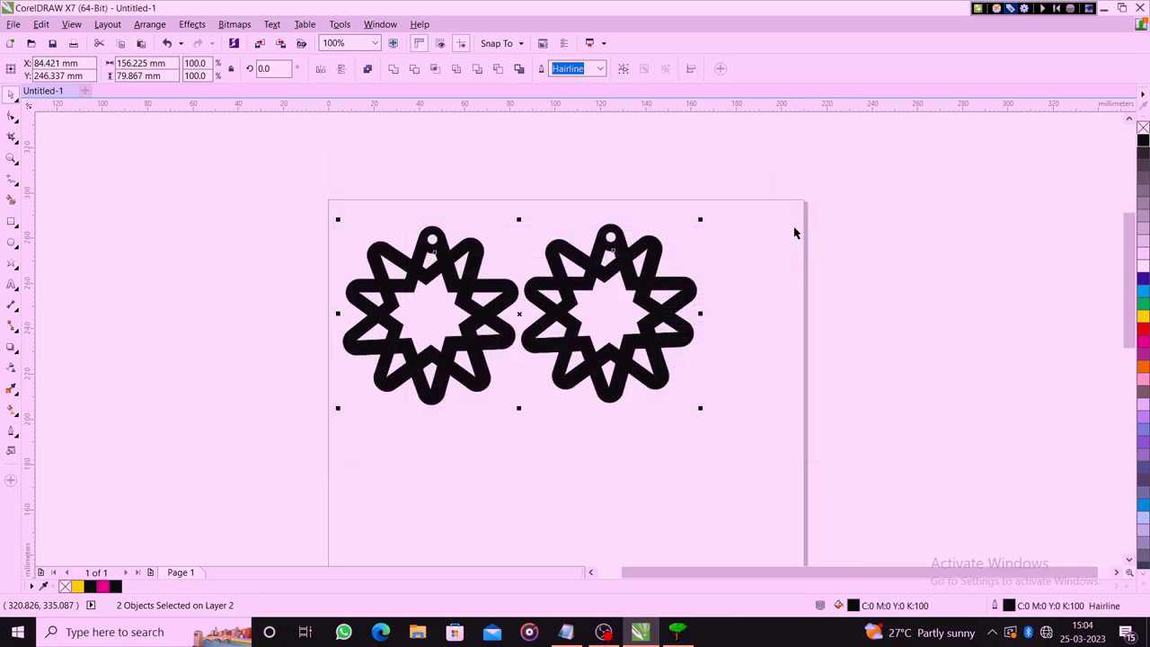
{"action": "left_click", "coordinate": [732, 284]}
- Delete both star pendants, then draw a test circle of about 49.5 mm and delete it too
{"action": "left_click_drag", "start_coordinate": [282, 194], "coordinate": [778, 490]}
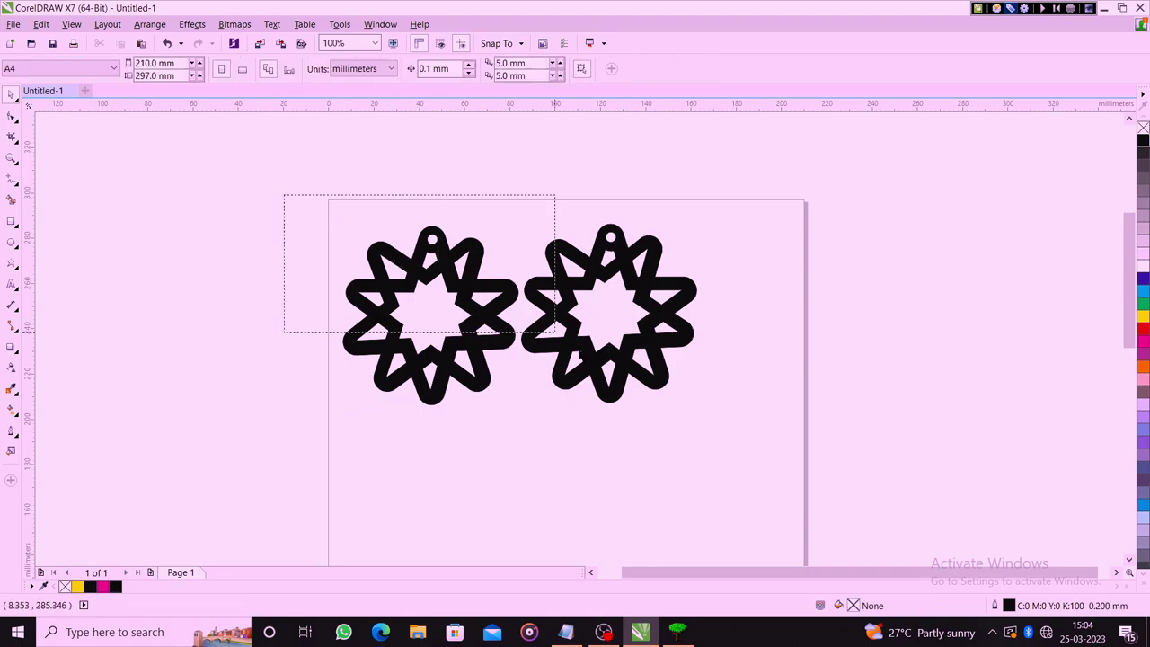
{"action": "key", "text": "Delete"}
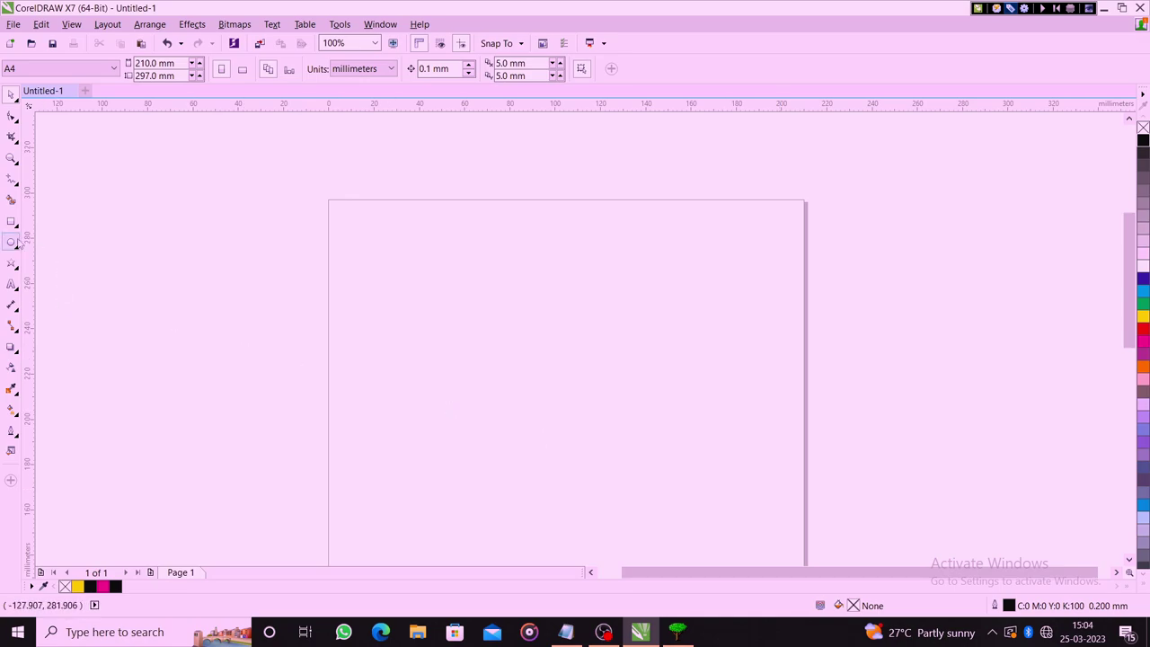
{"action": "left_click", "coordinate": [20, 243]}
{"action": "left_click_drag", "start_coordinate": [362, 216], "coordinate": [481, 304]}
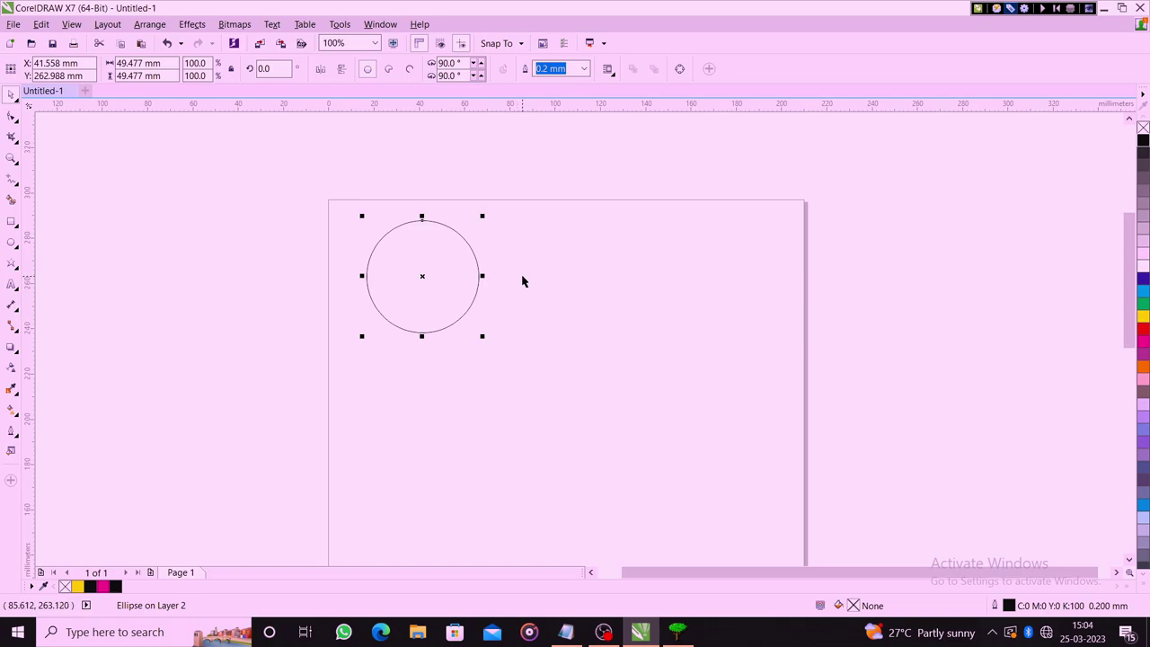
{"action": "key", "text": "Delete"}
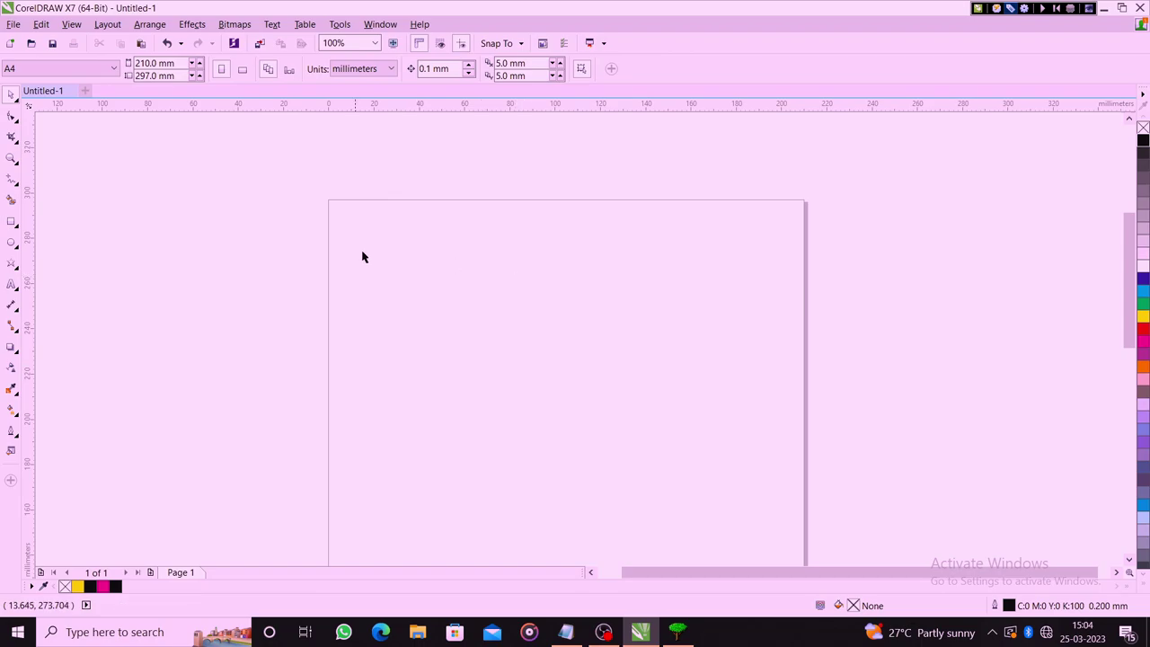
- Draw a tall 65.6 × 137.1 mm rectangle and round its corners with the Shape tool
{"action": "left_click", "coordinate": [11, 223]}
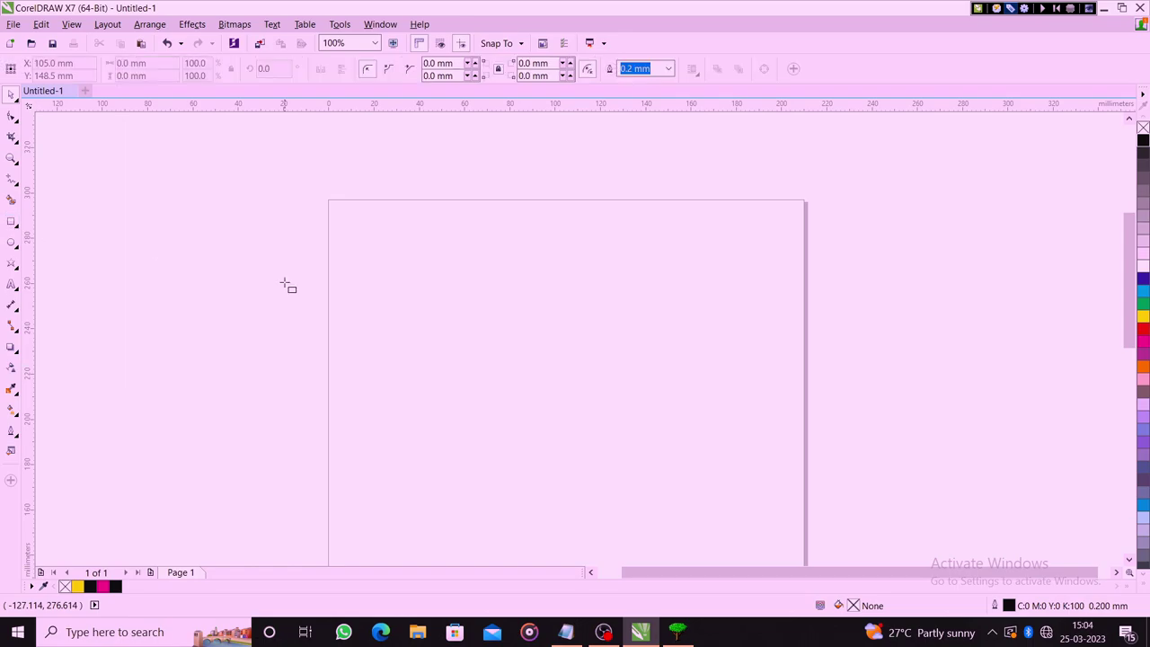
{"action": "scroll", "coordinate": [377, 257], "scroll_direction": "down", "scroll_amount": 2}
{"action": "left_click_drag", "start_coordinate": [376, 252], "coordinate": [450, 407]}
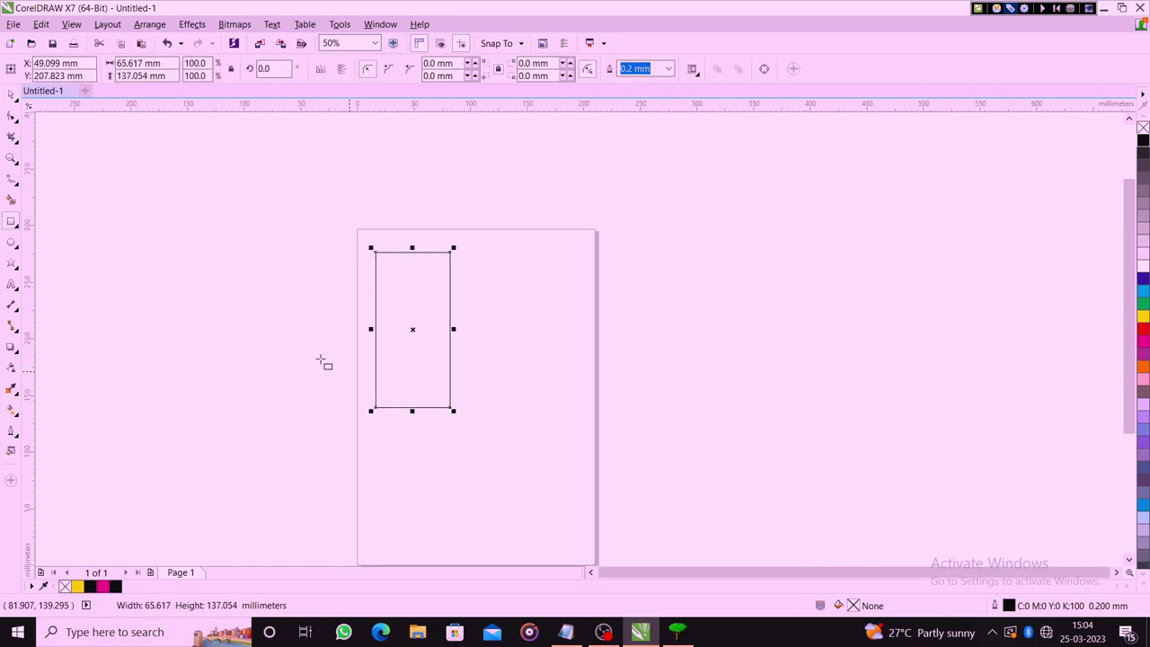
{"action": "left_click", "coordinate": [12, 118]}
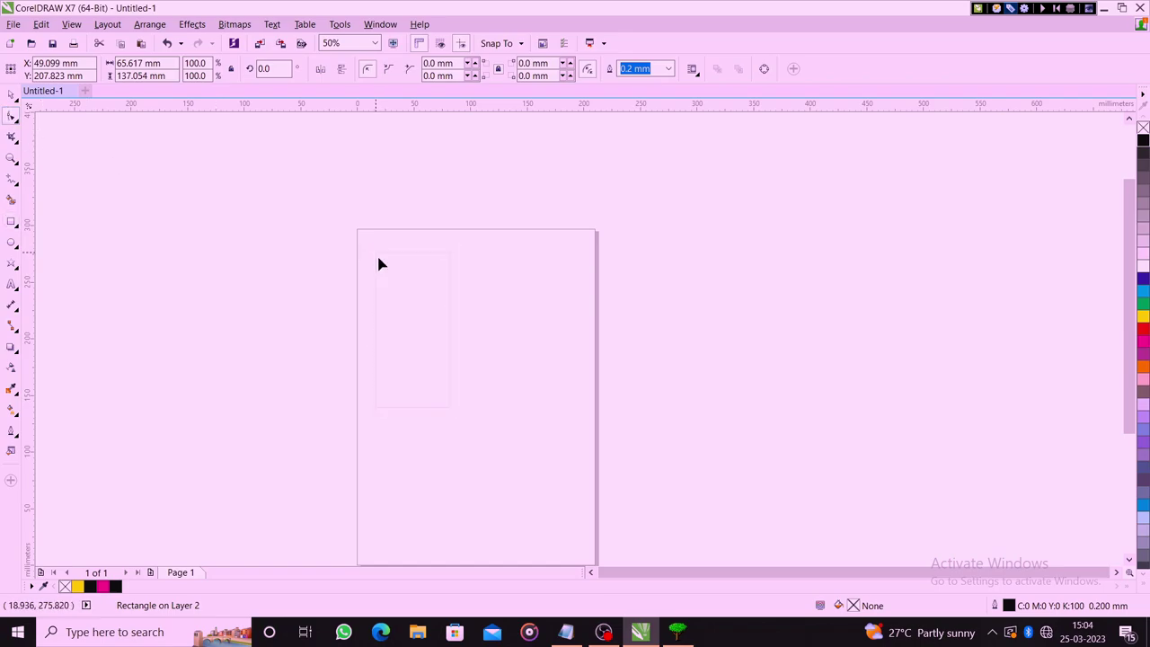
{"action": "left_click_drag", "start_coordinate": [378, 252], "coordinate": [393, 277]}
{"action": "left_click", "coordinate": [440, 300]}
- Scale a 57.3% copy of it, centre the copy inside, and select both rectangles
{"action": "left_click", "coordinate": [448, 265]}
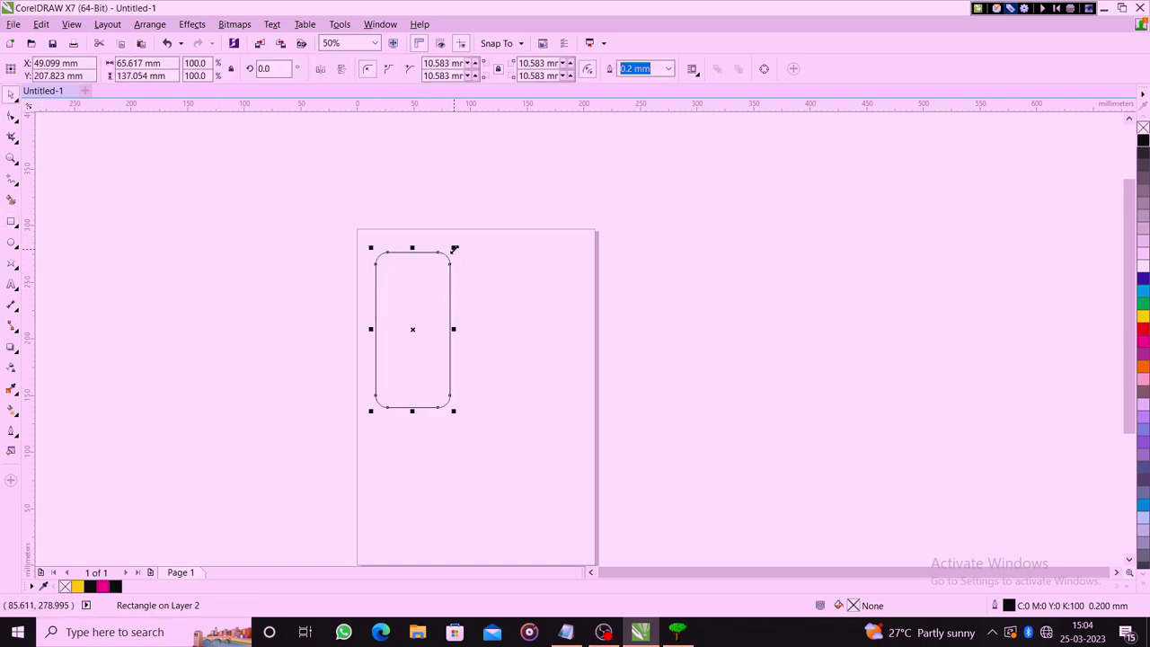
{"action": "left_click_drag", "start_coordinate": [453, 249], "coordinate": [423, 308]}
{"action": "left_click_drag", "start_coordinate": [403, 362], "coordinate": [411, 323]}
{"action": "left_click_drag", "start_coordinate": [412, 318], "coordinate": [412, 329]}
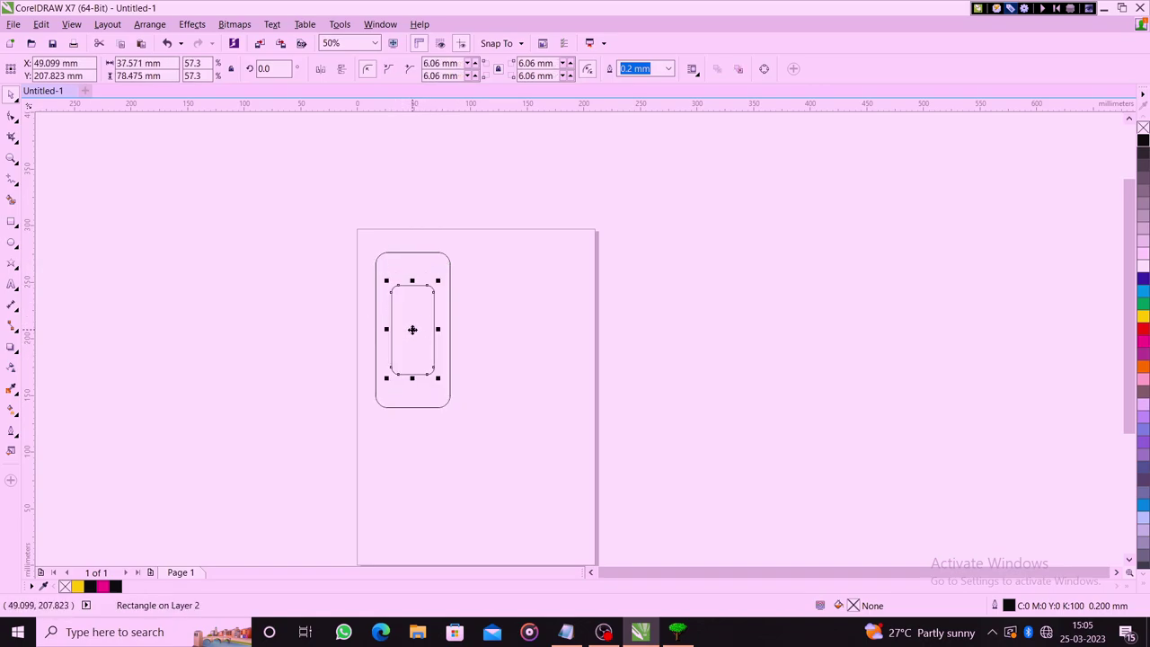
{"action": "left_click", "coordinate": [470, 339]}
{"action": "left_click_drag", "start_coordinate": [307, 229], "coordinate": [500, 429]}
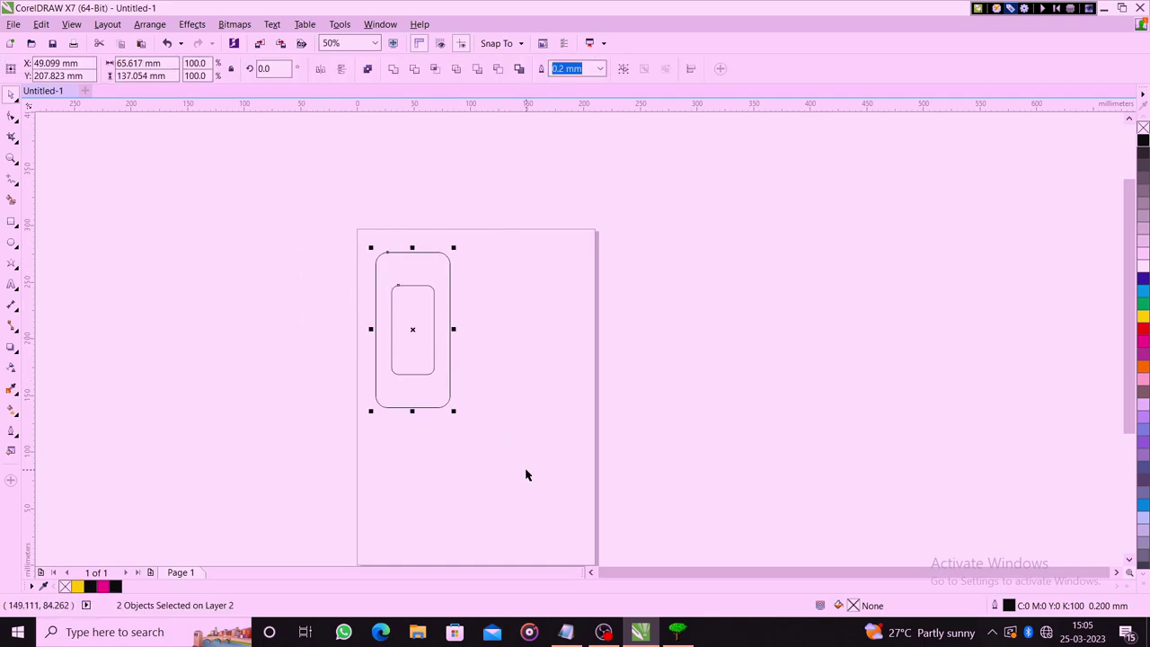
- Blend the outer rounded rectangle into the inner one with a 20-step blend
{"action": "left_click", "coordinate": [15, 352]}
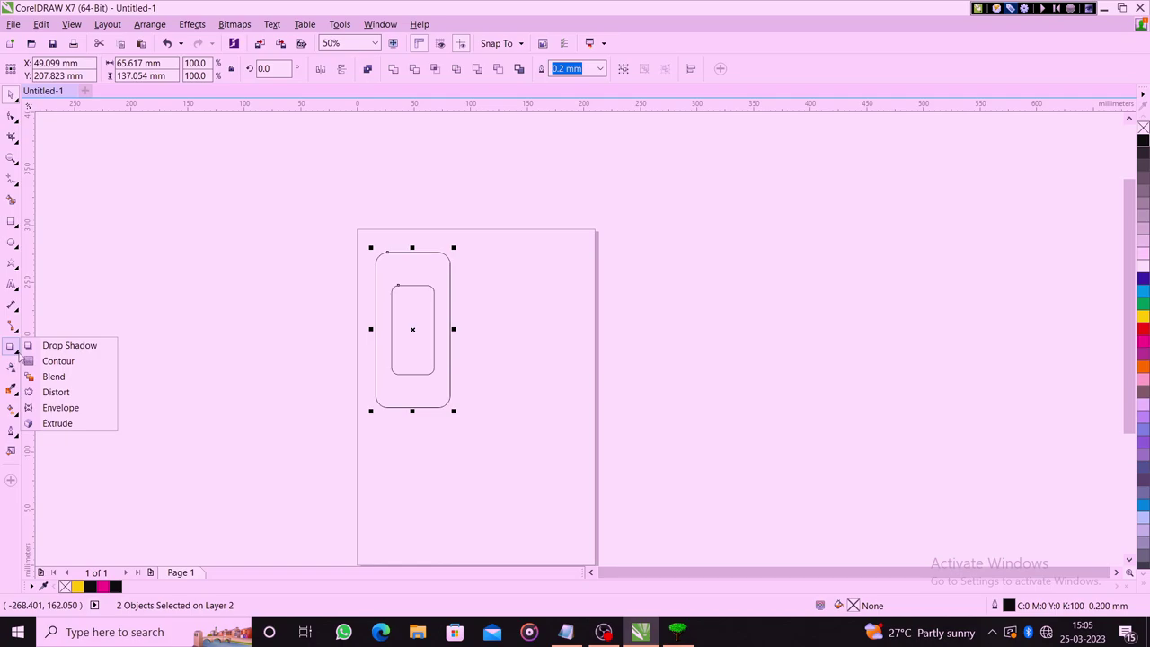
{"action": "left_click", "coordinate": [54, 377]}
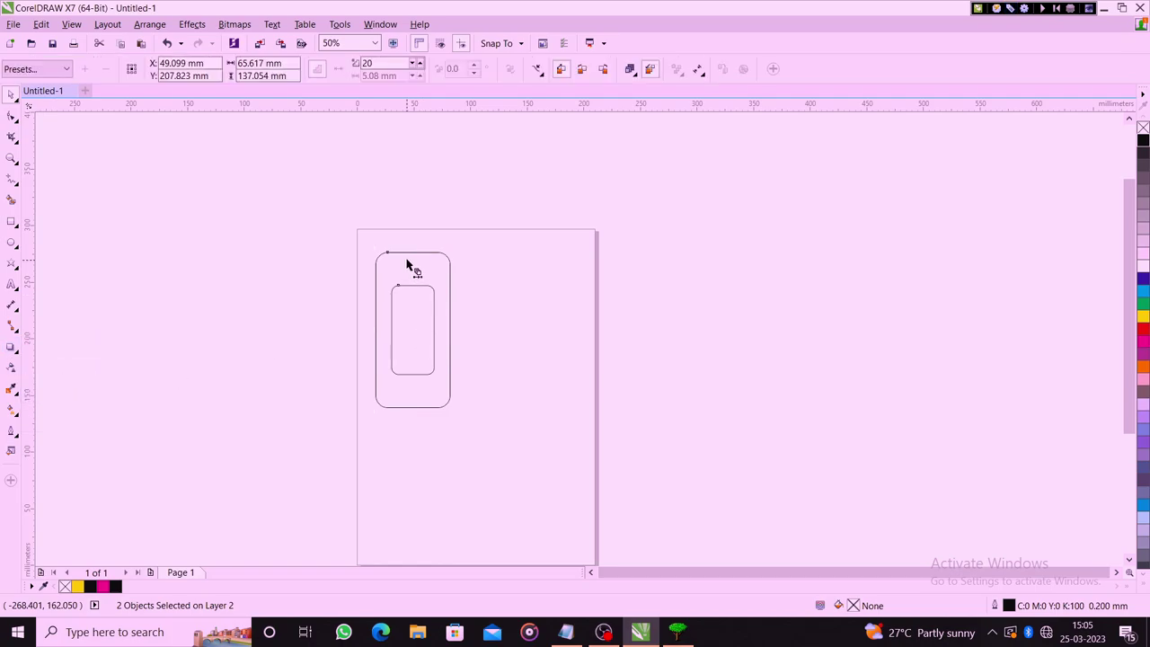
{"action": "left_click_drag", "start_coordinate": [406, 260], "coordinate": [411, 326]}
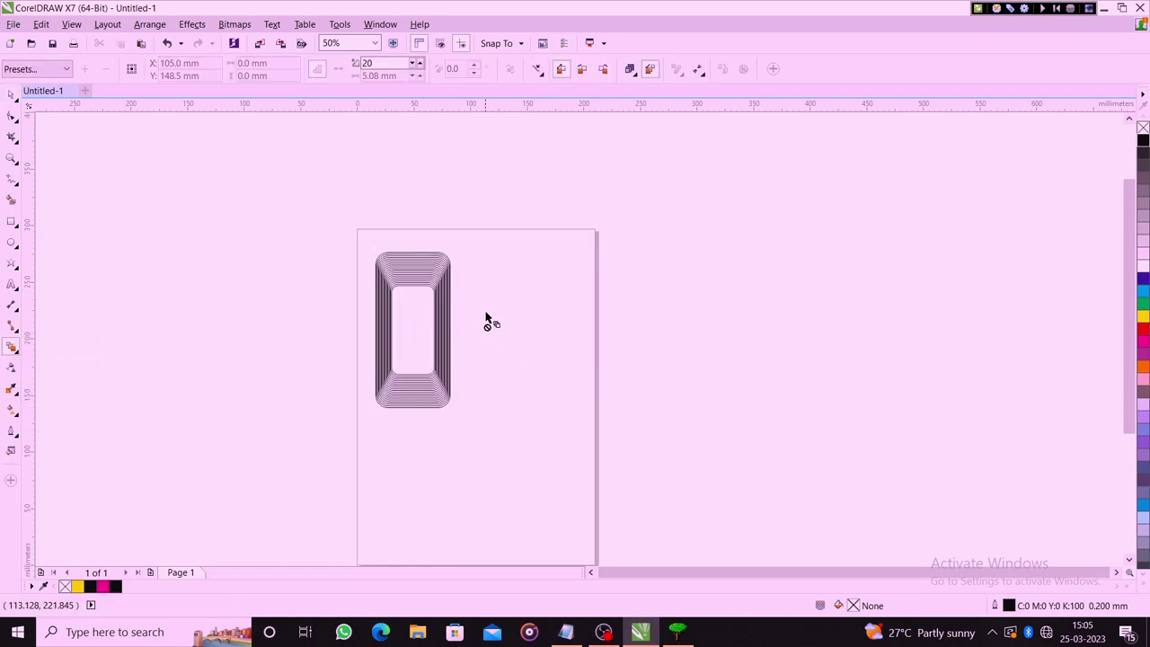
{"action": "left_click", "coordinate": [410, 284]}
- Shrink the inner control rectangle and move it lower in the tunnel
{"action": "scroll", "coordinate": [406, 279], "scroll_direction": "up", "scroll_amount": 4}
{"action": "scroll", "coordinate": [432, 297], "scroll_direction": "down", "scroll_amount": 2}
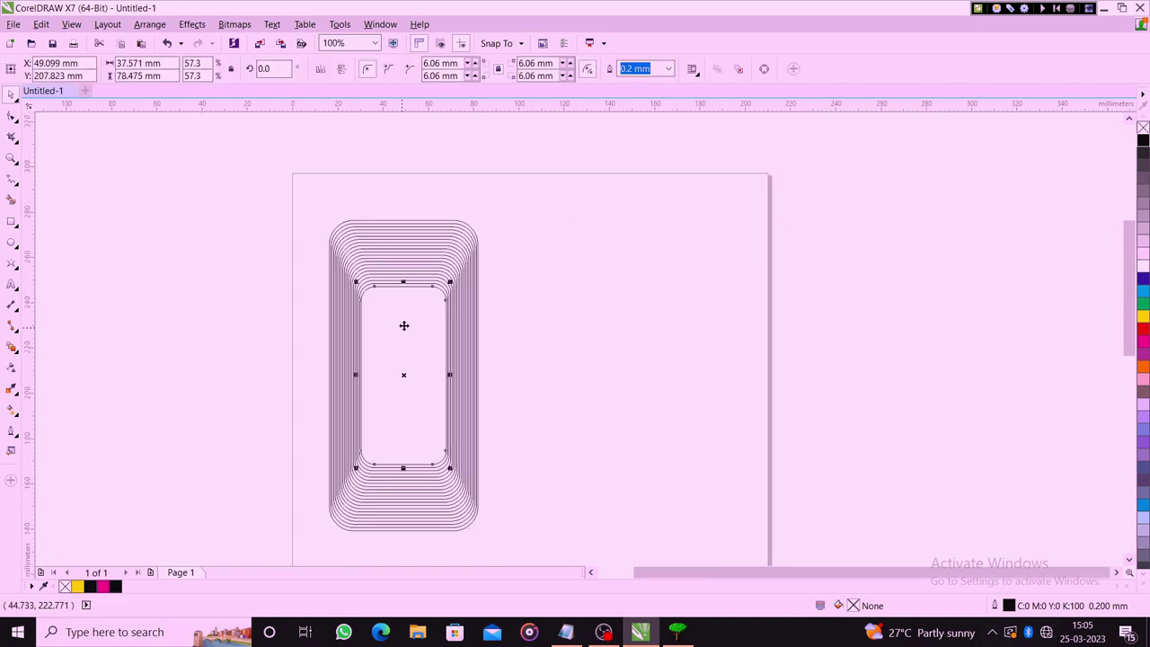
{"action": "left_click_drag", "start_coordinate": [450, 282], "coordinate": [420, 344]}
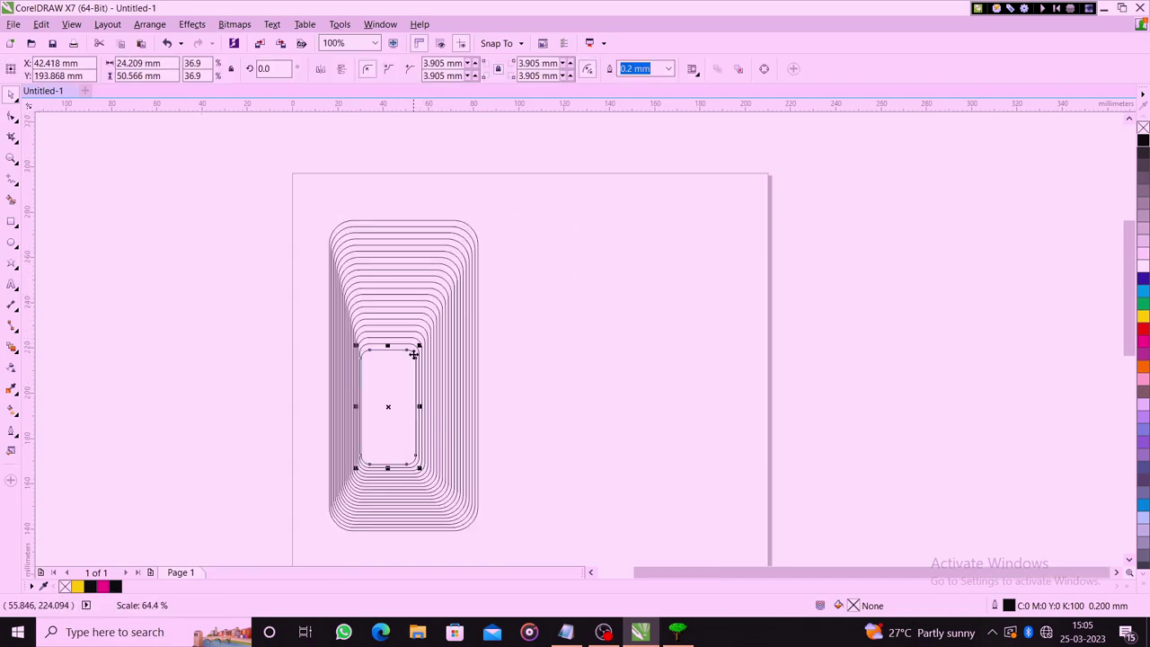
{"action": "left_click", "coordinate": [418, 352]}
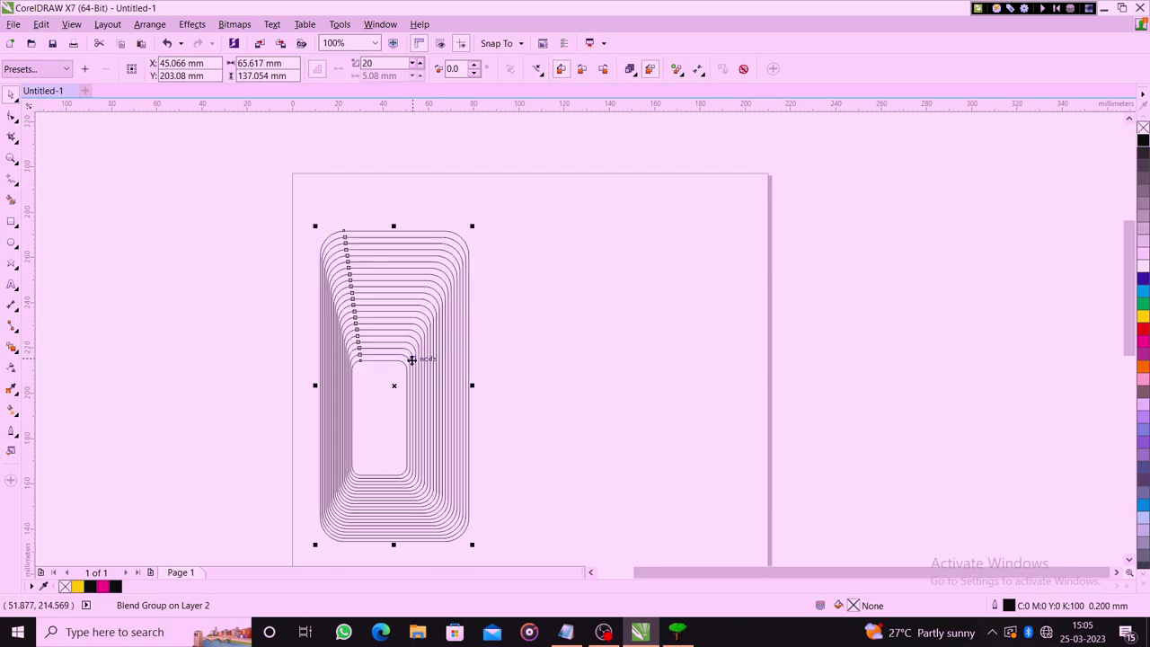
{"action": "left_click", "coordinate": [501, 329]}
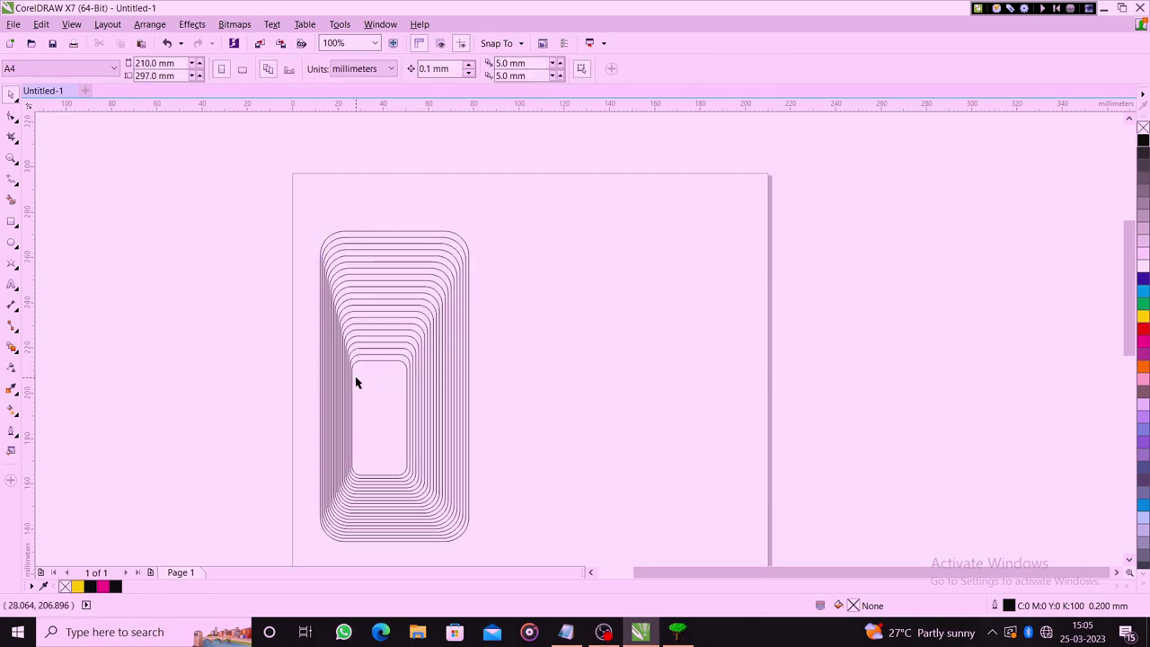
{"action": "left_click", "coordinate": [406, 359]}
{"action": "left_click_drag", "start_coordinate": [410, 355], "coordinate": [396, 386]}
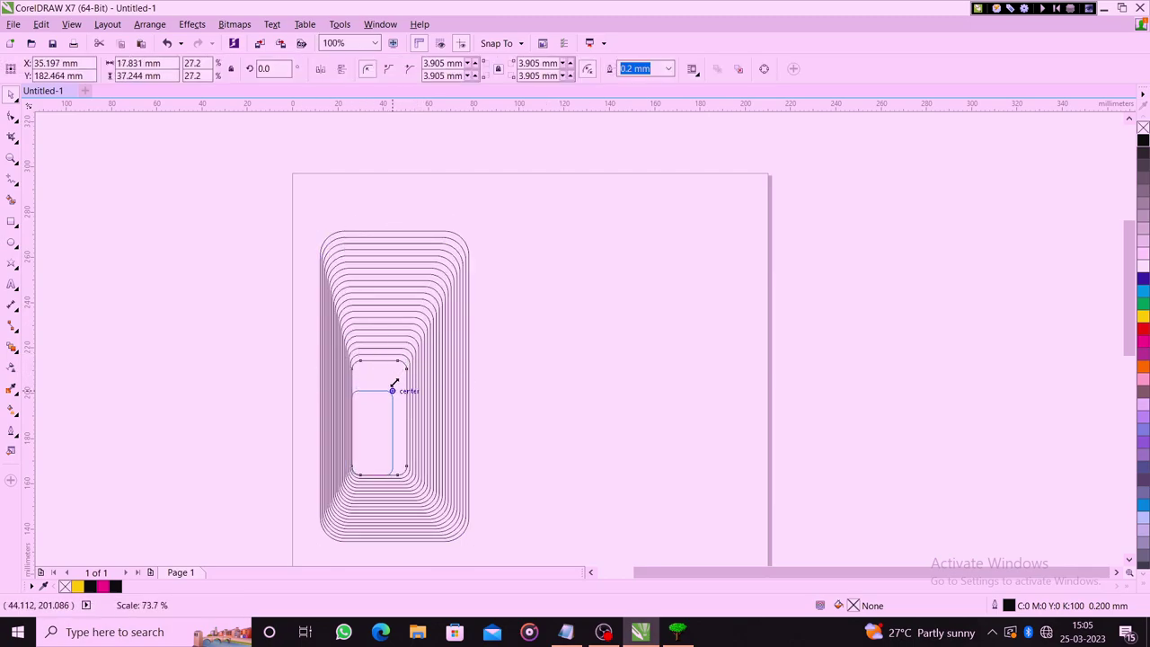
- Check the outer control rectangle, then marquee-select the whole blend group
{"action": "left_click", "coordinate": [467, 377]}
{"action": "left_click", "coordinate": [566, 289]}
{"action": "scroll", "coordinate": [398, 359], "scroll_direction": "down", "scroll_amount": 3}
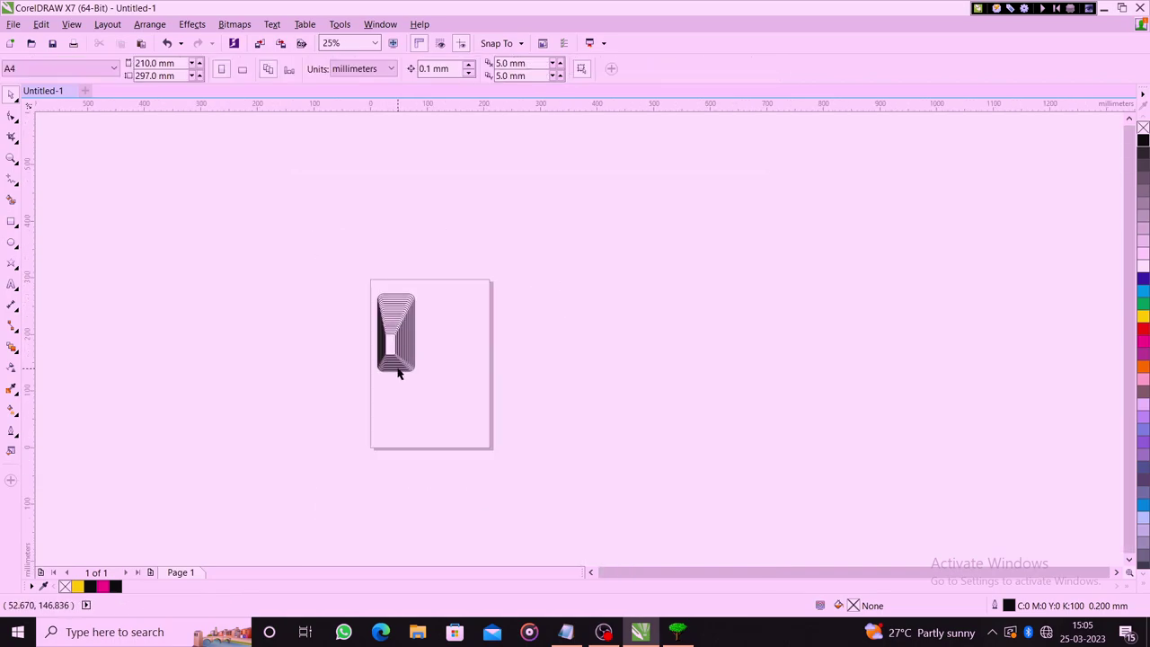
{"action": "scroll", "coordinate": [377, 296], "scroll_direction": "up", "scroll_amount": 3}
{"action": "scroll", "coordinate": [404, 277], "scroll_direction": "down", "scroll_amount": 2}
{"action": "scroll", "coordinate": [378, 188], "scroll_direction": "up", "scroll_amount": 2}
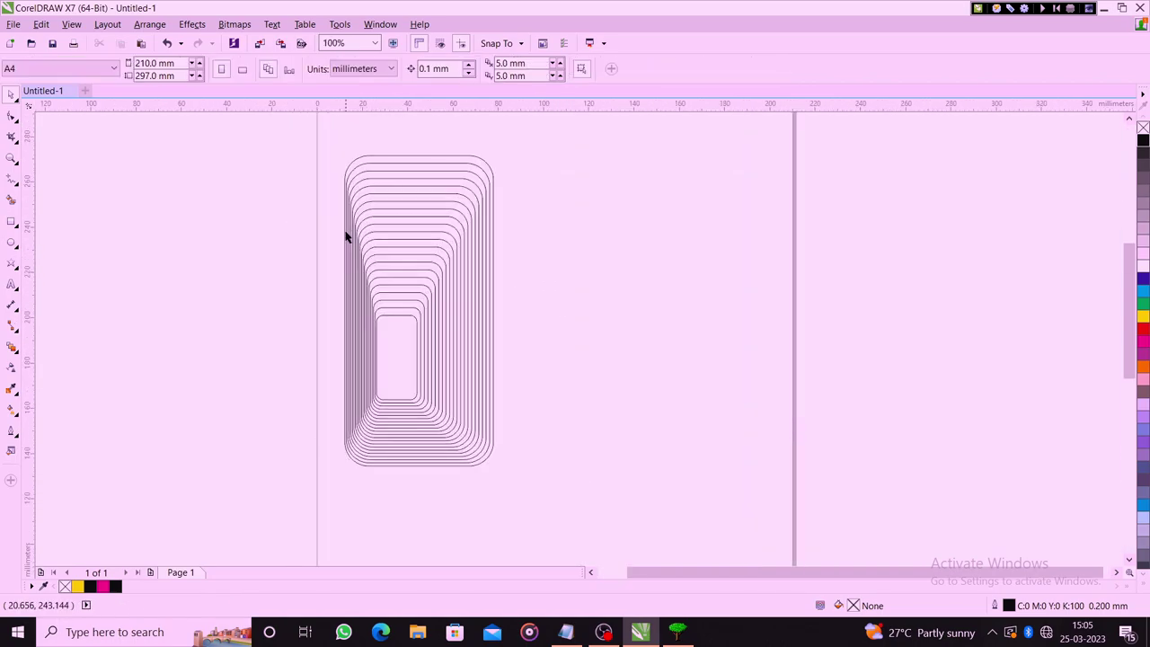
{"action": "scroll", "coordinate": [350, 170], "scroll_direction": "up", "scroll_amount": 2}
{"action": "scroll", "coordinate": [310, 159], "scroll_direction": "down", "scroll_amount": 2}
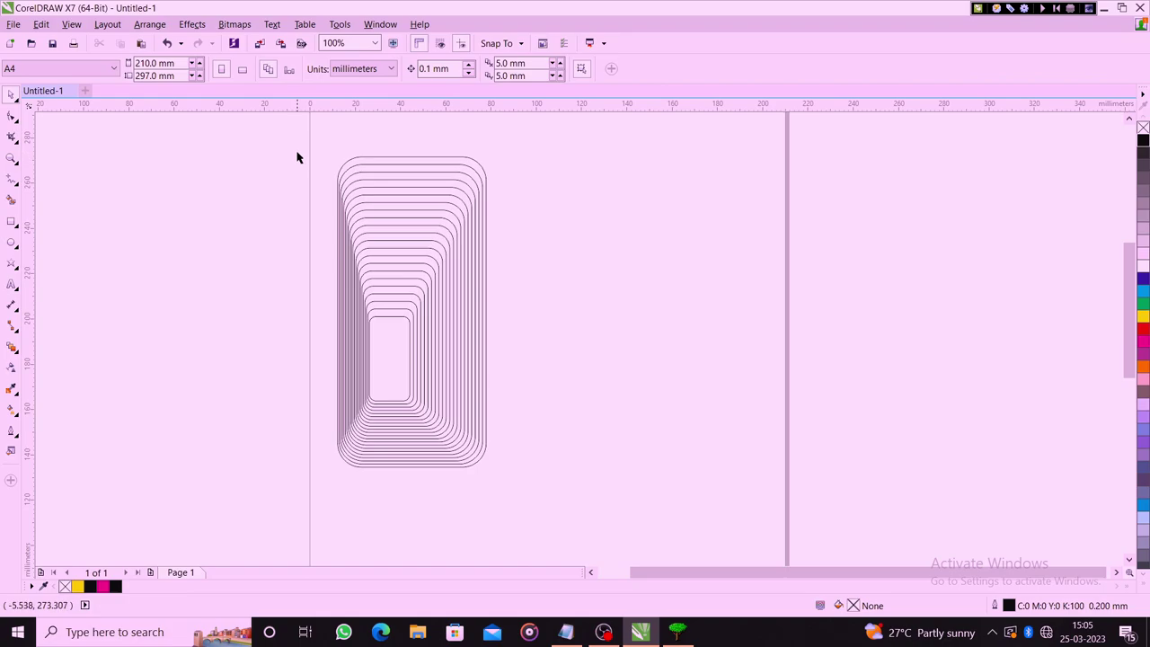
{"action": "left_click_drag", "start_coordinate": [297, 150], "coordinate": [572, 526]}
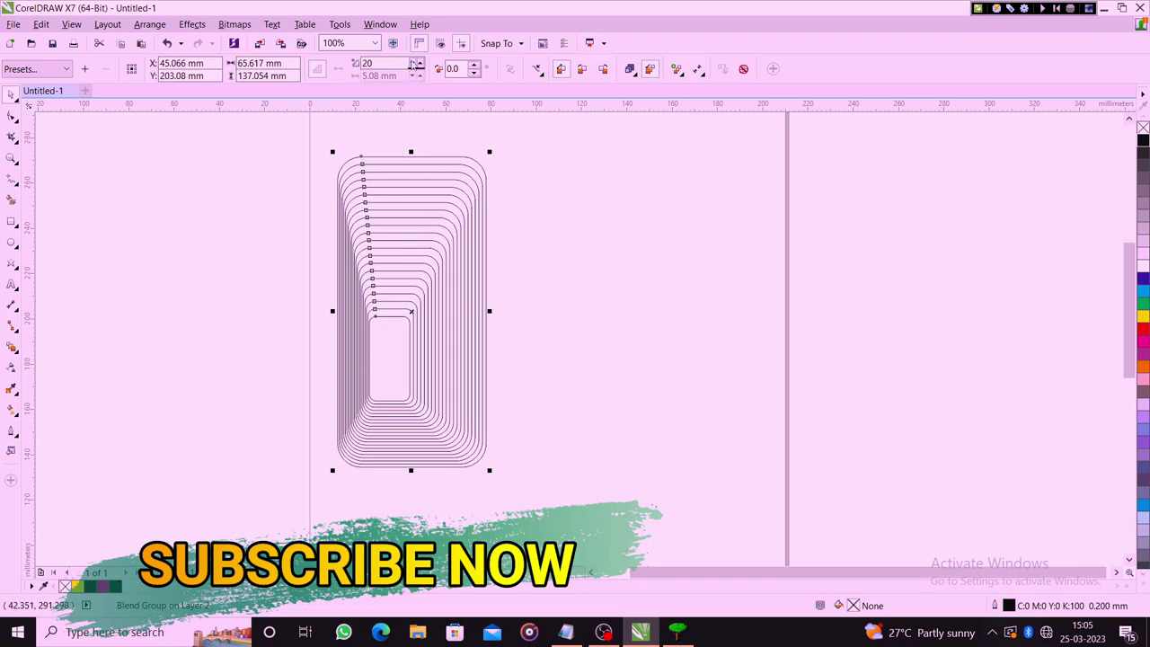
- Adjust the blend steps in the property bar until the tunnel uses 22 steps
{"action": "left_click", "coordinate": [417, 72]}
{"action": "left_click", "coordinate": [418, 71]}
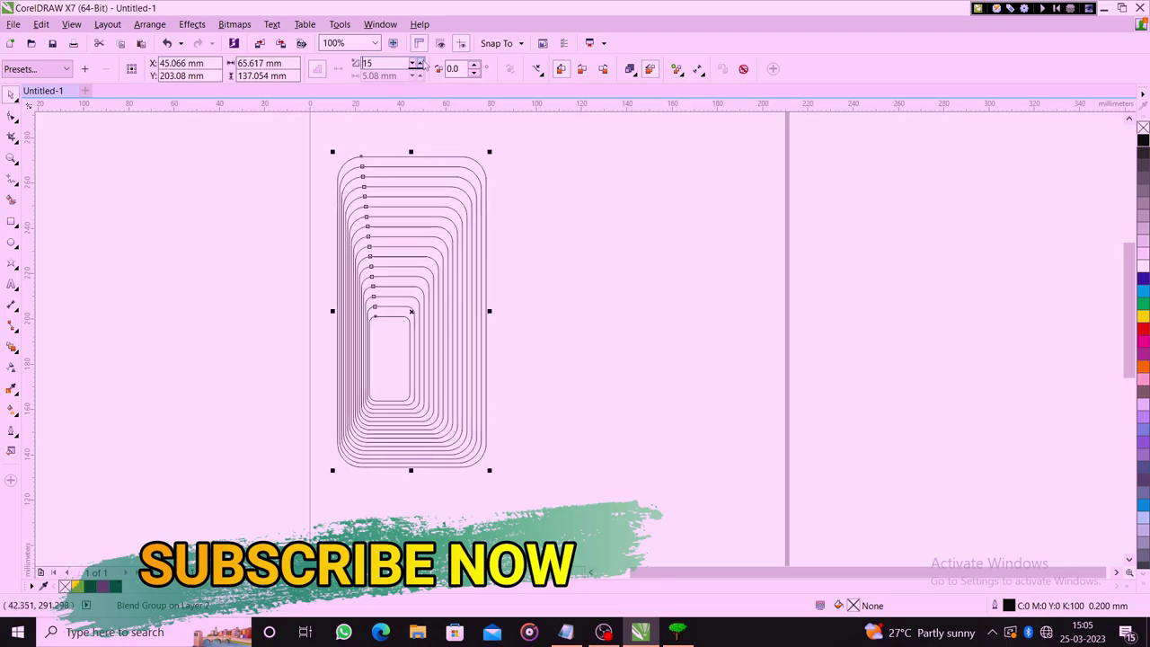
{"action": "left_click", "coordinate": [417, 64]}
{"action": "left_click", "coordinate": [417, 64]}
{"action": "left_click", "coordinate": [417, 64]}
{"action": "left_click", "coordinate": [418, 64]}
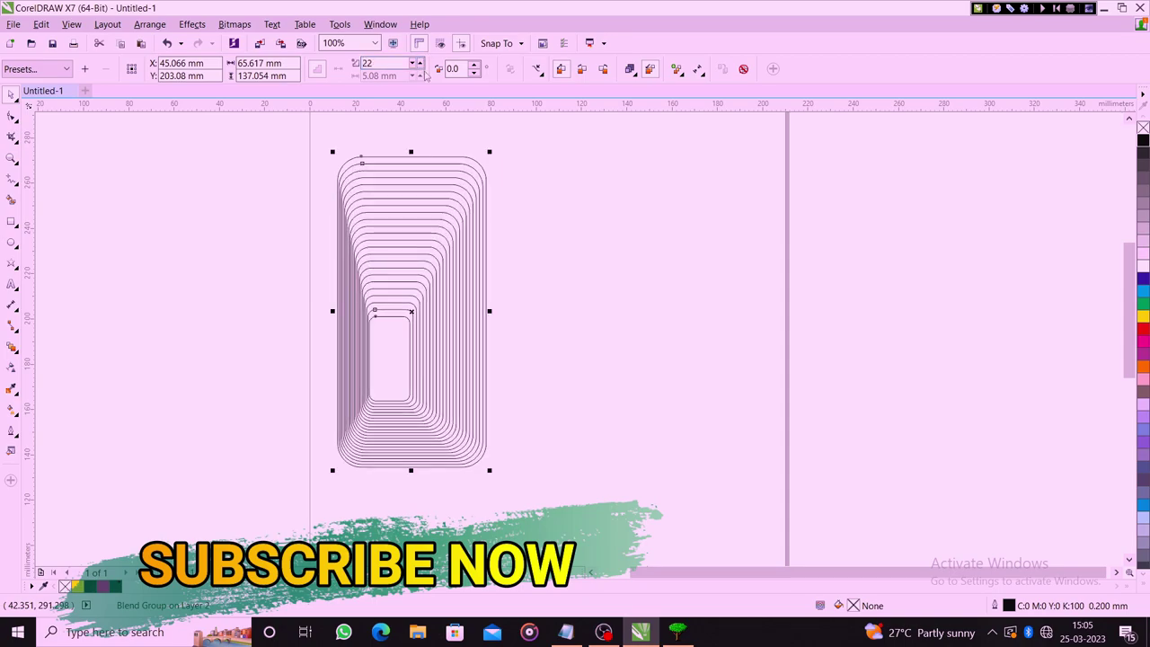
{"action": "left_click", "coordinate": [601, 211]}
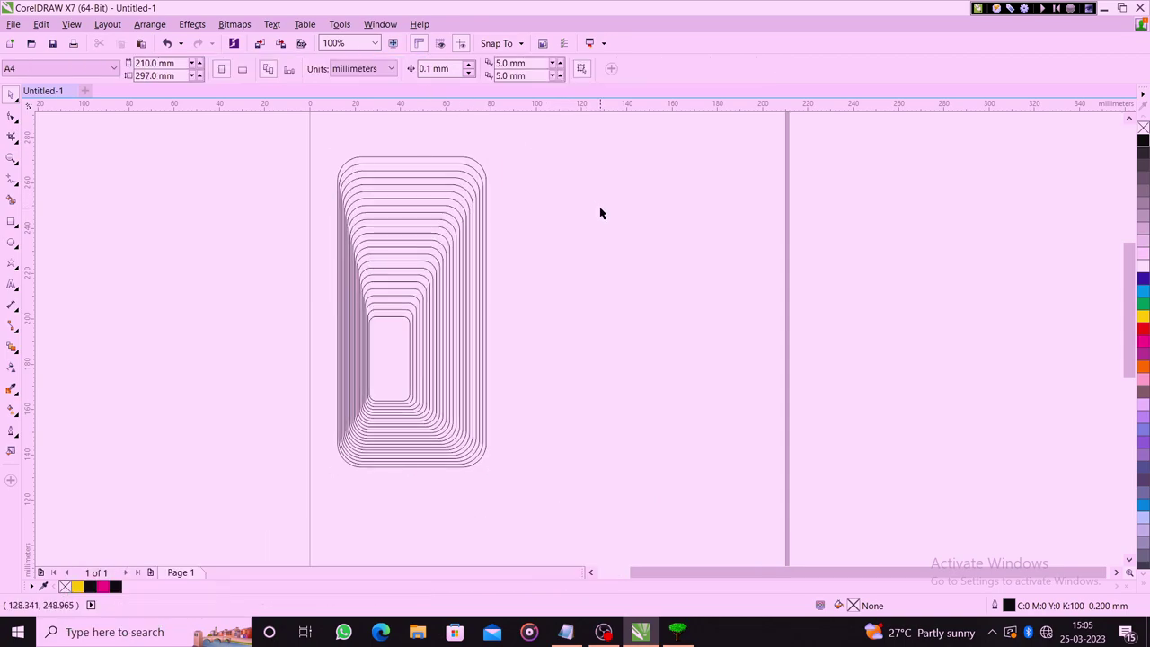
{"action": "left_click", "coordinate": [364, 199]}
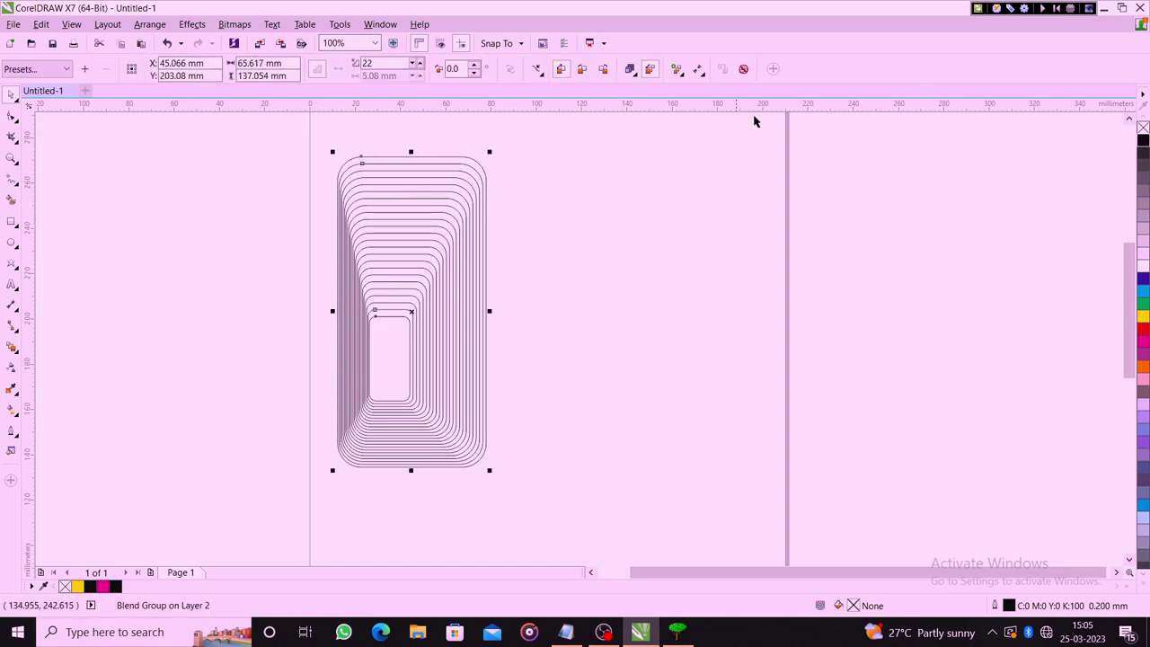
{"action": "left_click", "coordinate": [1010, 8]}
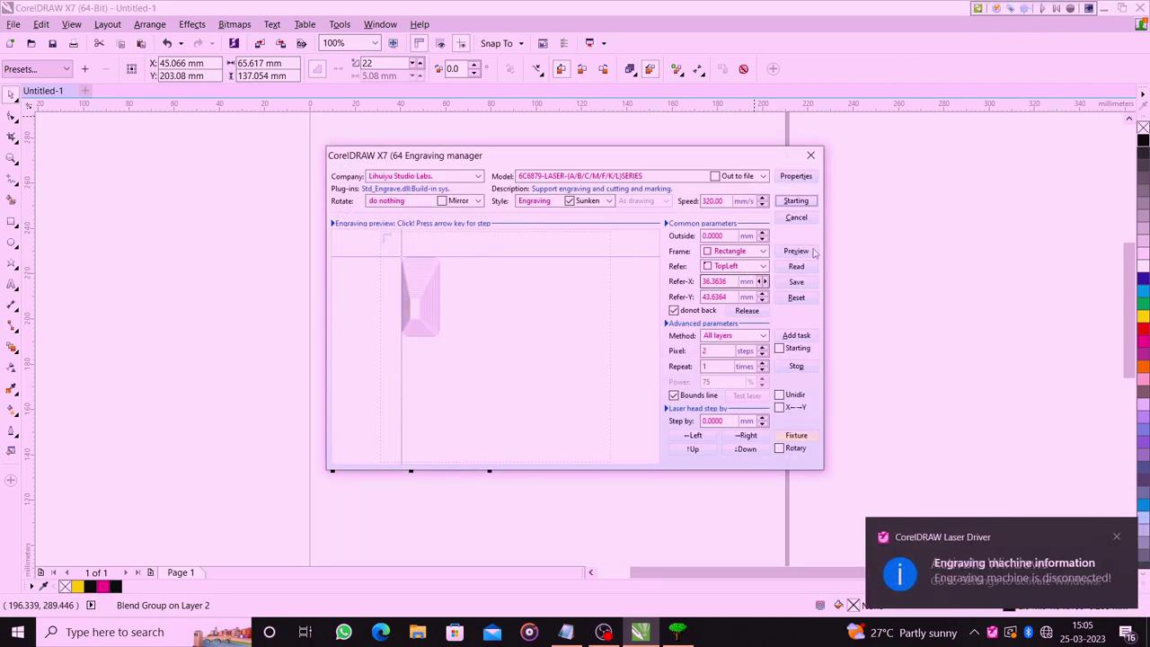
{"action": "left_click", "coordinate": [796, 202]}
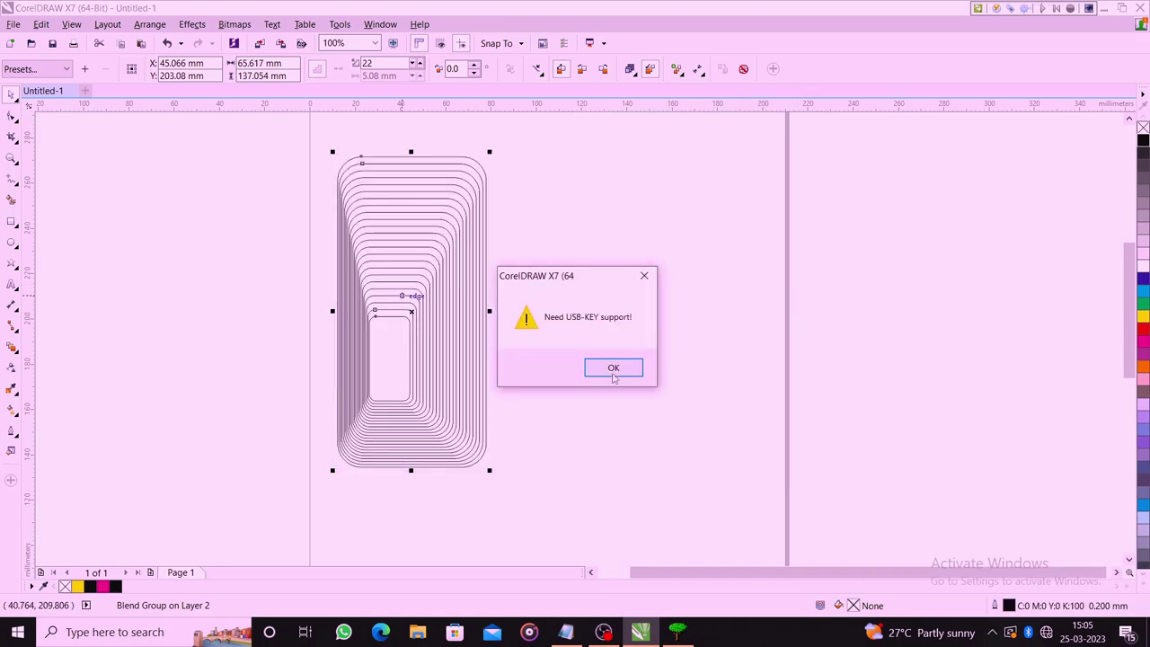
{"action": "left_click", "coordinate": [613, 367]}
{"action": "left_click", "coordinate": [305, 160]}
{"action": "left_click_drag", "start_coordinate": [309, 142], "coordinate": [509, 503]}
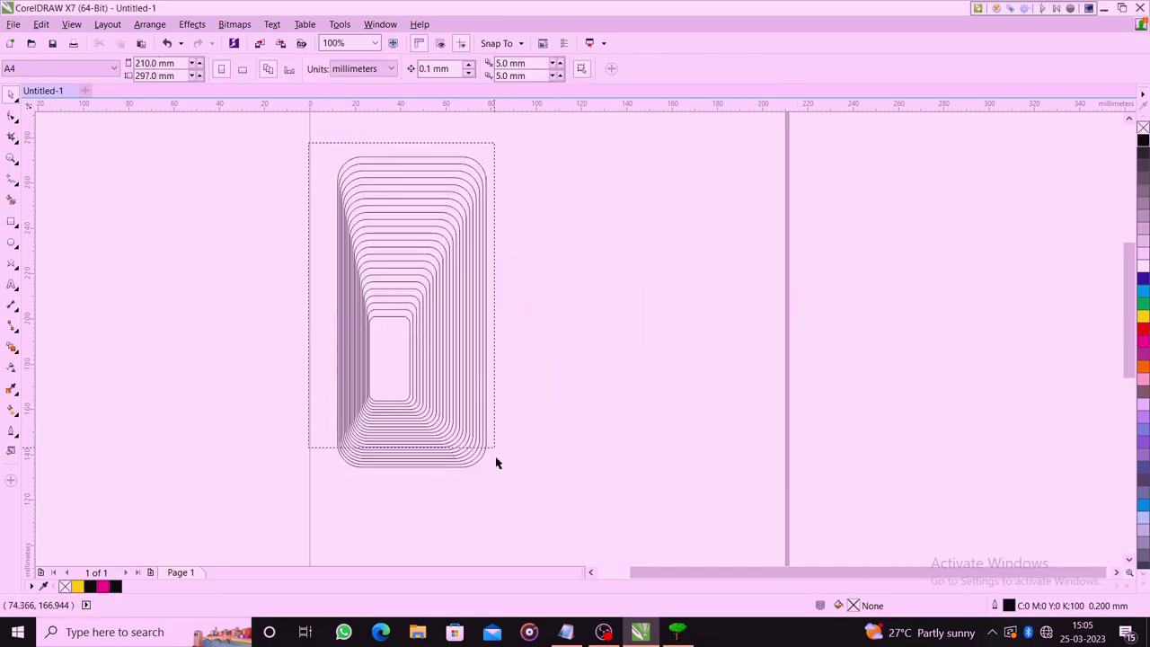
{"action": "left_click", "coordinate": [375, 143]}
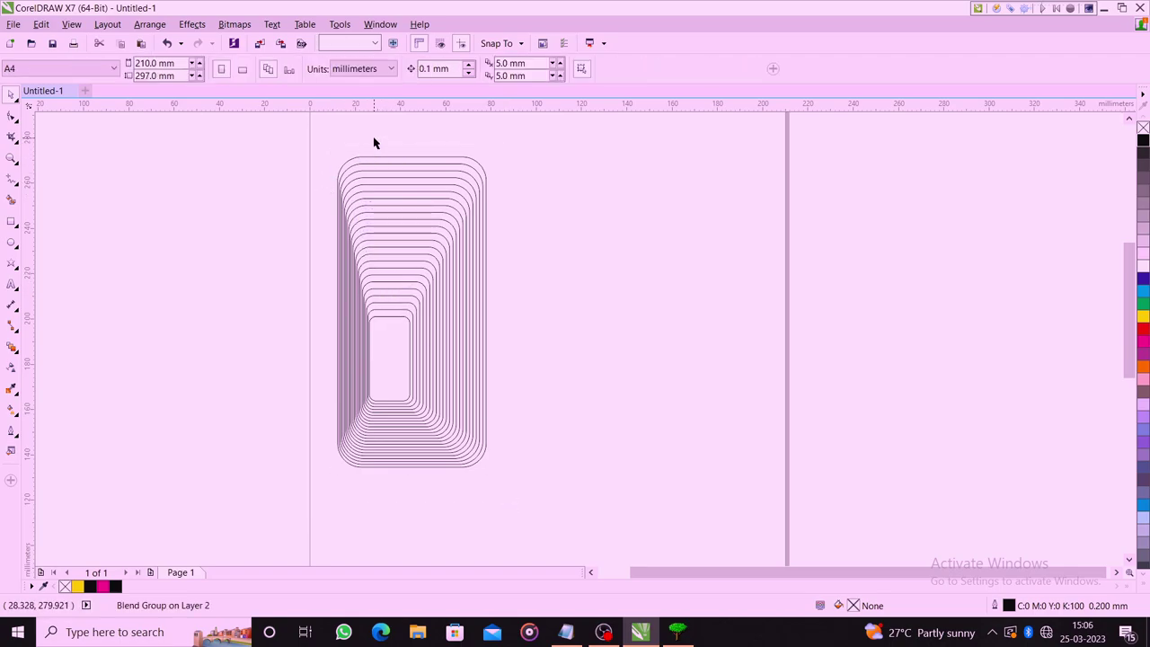
{"action": "left_click_drag", "start_coordinate": [310, 132], "coordinate": [528, 510]}
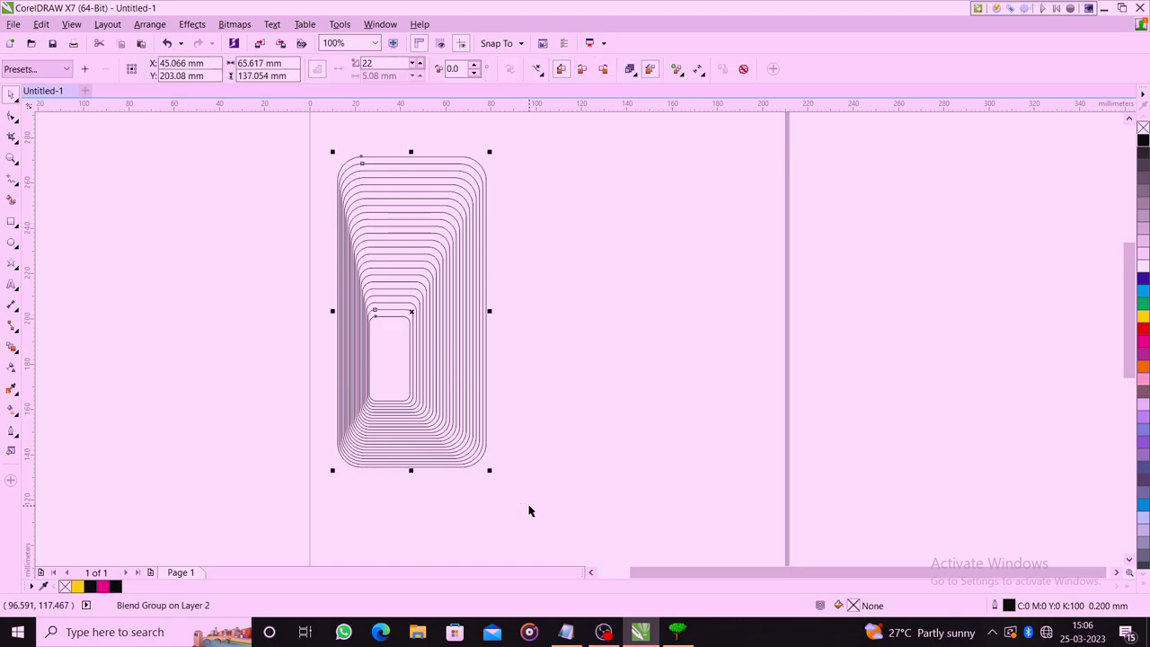
- Trace a boundary curve around the blend's outer edge and delete the blend group
{"action": "left_click", "coordinate": [149, 24]}
{"action": "mouse_move", "coordinate": [165, 167]}
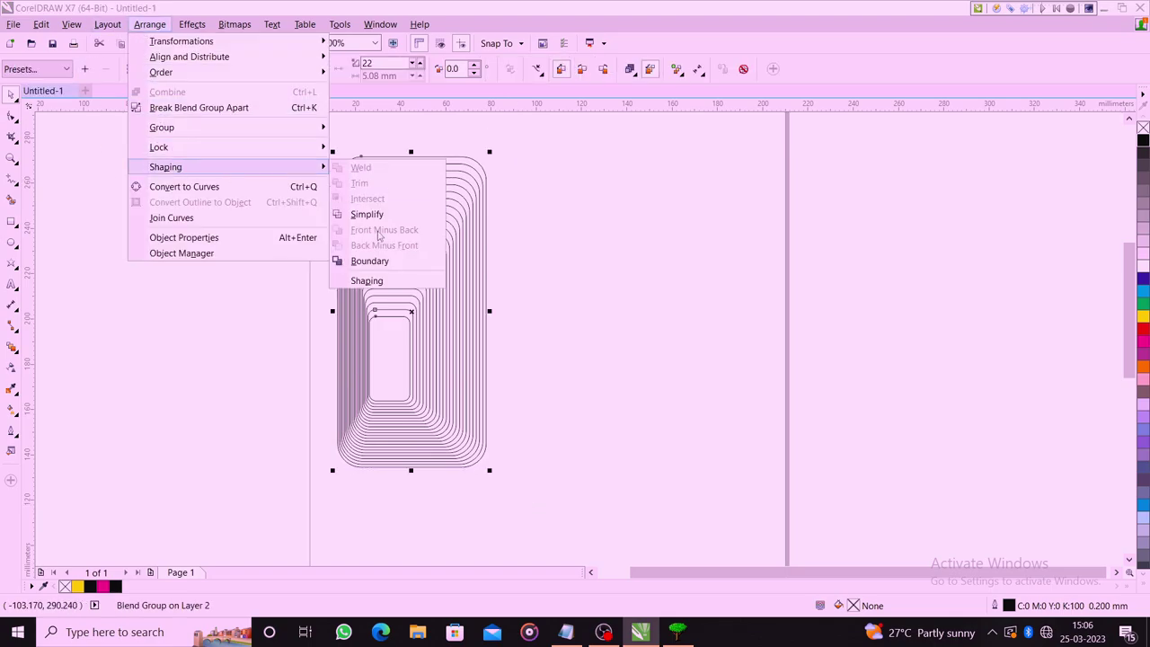
{"action": "left_click", "coordinate": [381, 261]}
{"action": "left_click", "coordinate": [428, 258]}
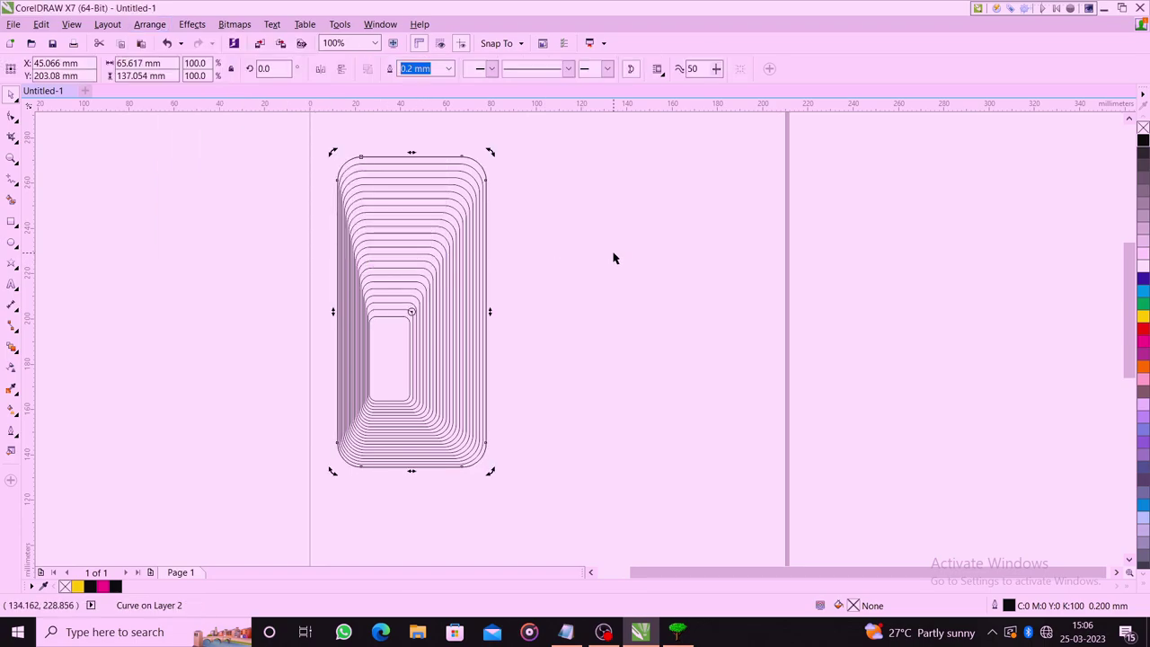
{"action": "left_click", "coordinate": [572, 252]}
{"action": "left_click", "coordinate": [383, 234]}
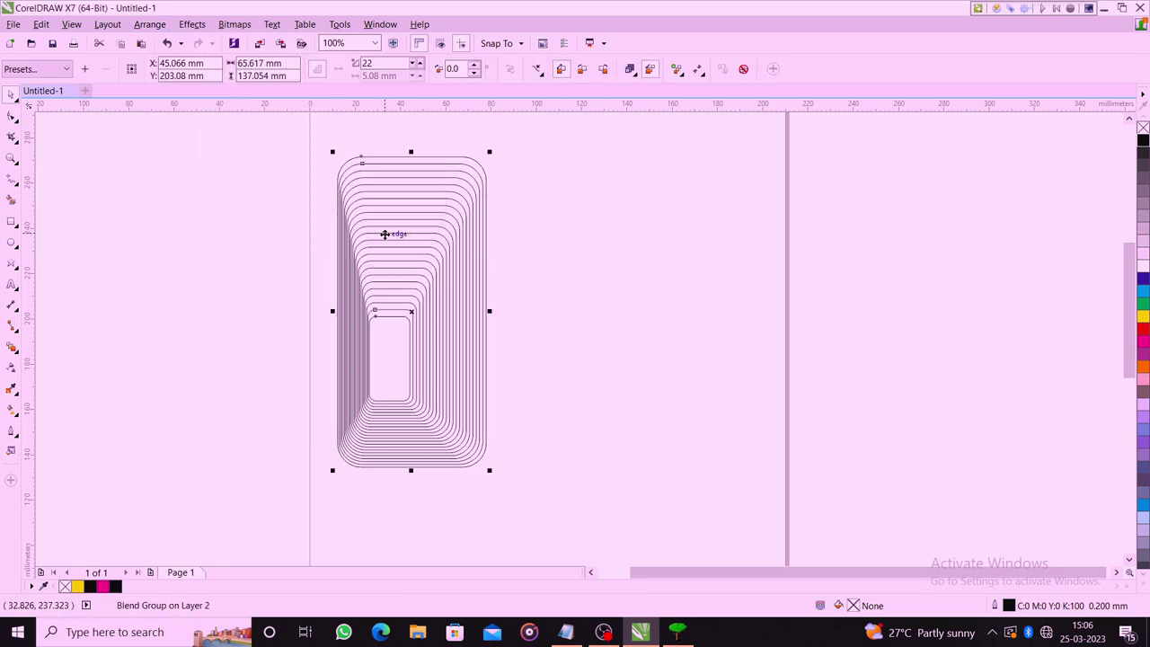
{"action": "key", "text": "Delete"}
{"action": "key", "text": "ctrl+z"}
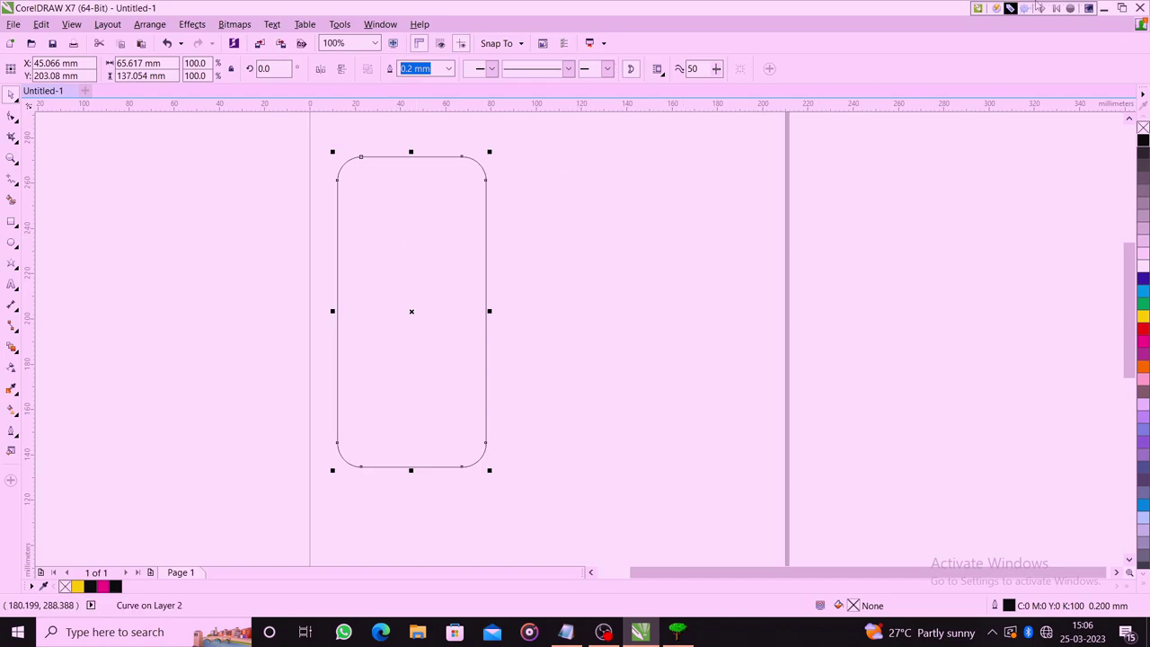
- Open the laser engraving manager for the outline, then cancel without cutting
{"action": "left_click", "coordinate": [1011, 9]}
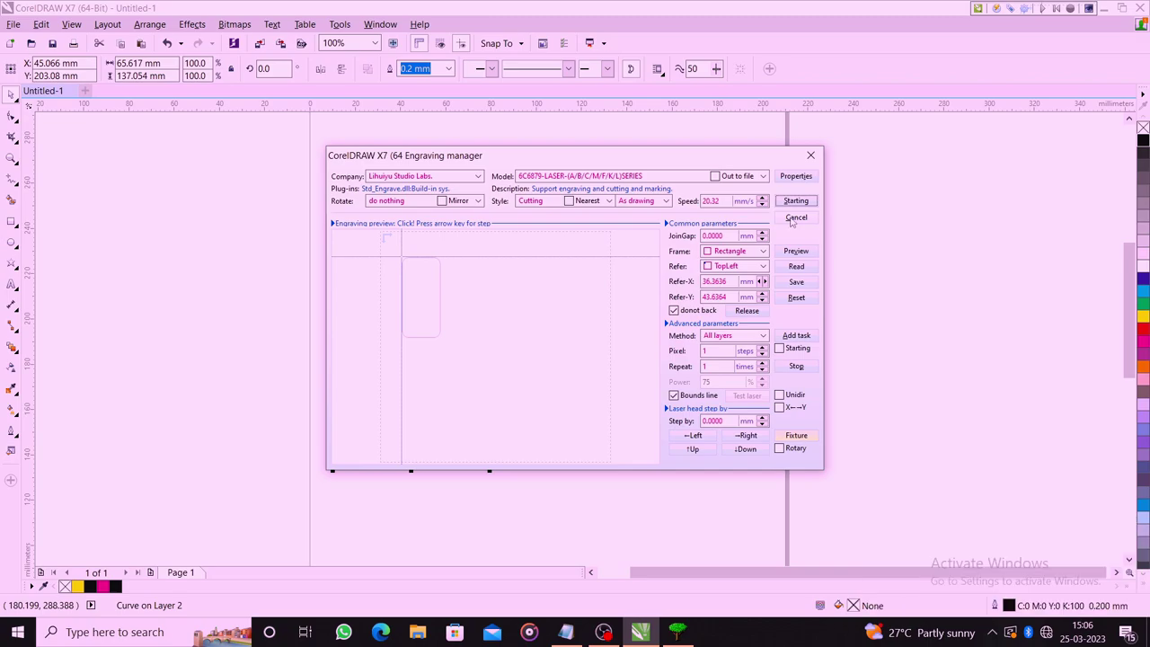
{"action": "left_click", "coordinate": [794, 220]}
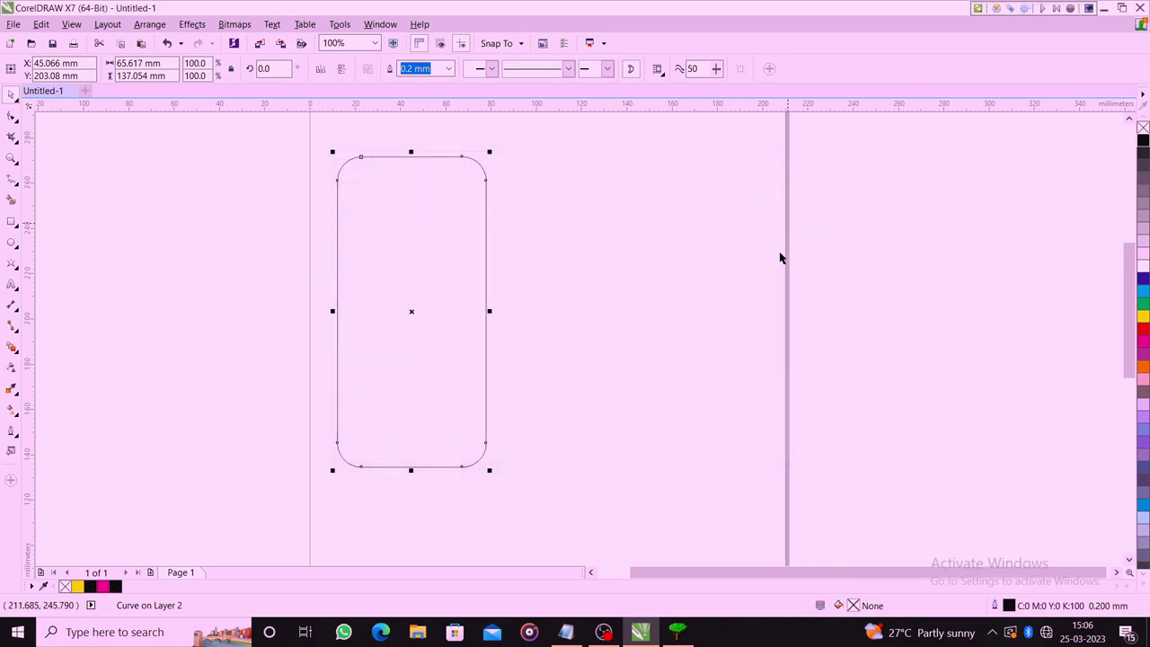
{"action": "left_click", "coordinate": [742, 266]}
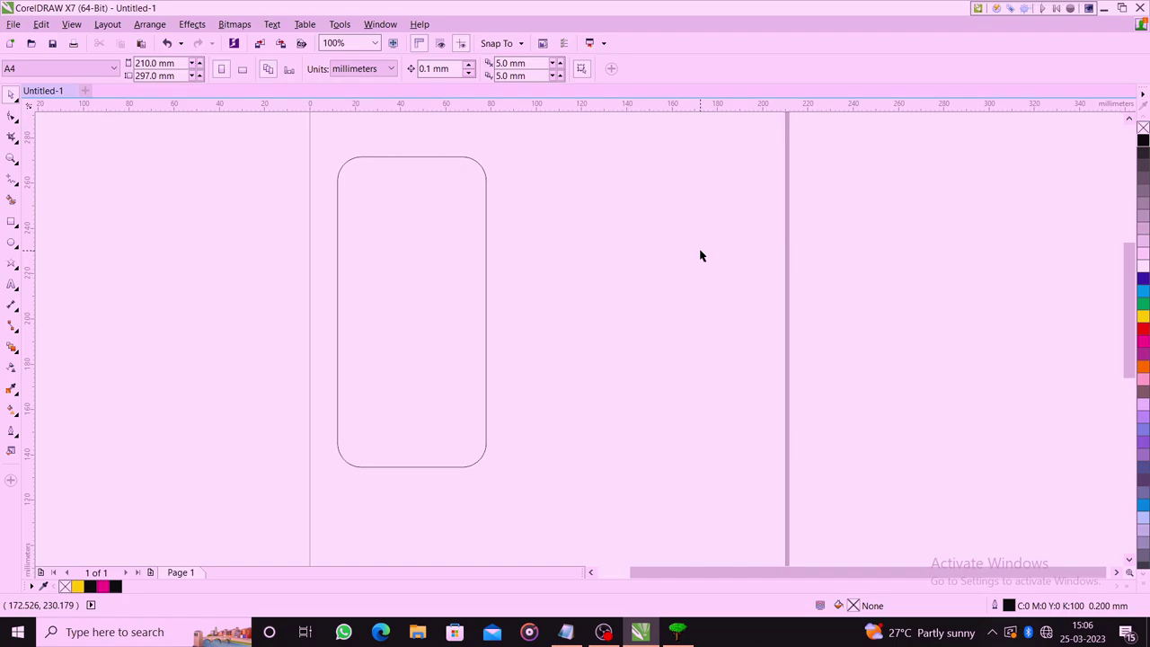